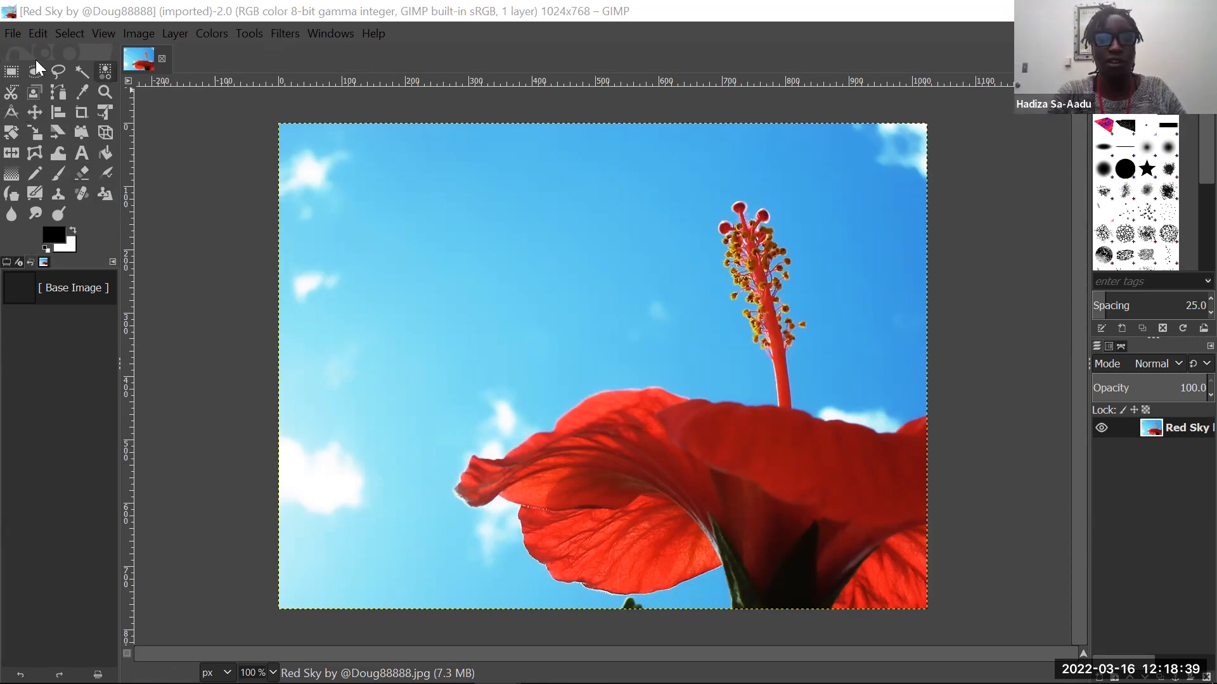
- Draw a wide text box with the Text tool in the blue sky beside the flower's stamen
{"action": "left_click", "coordinate": [35, 193]}
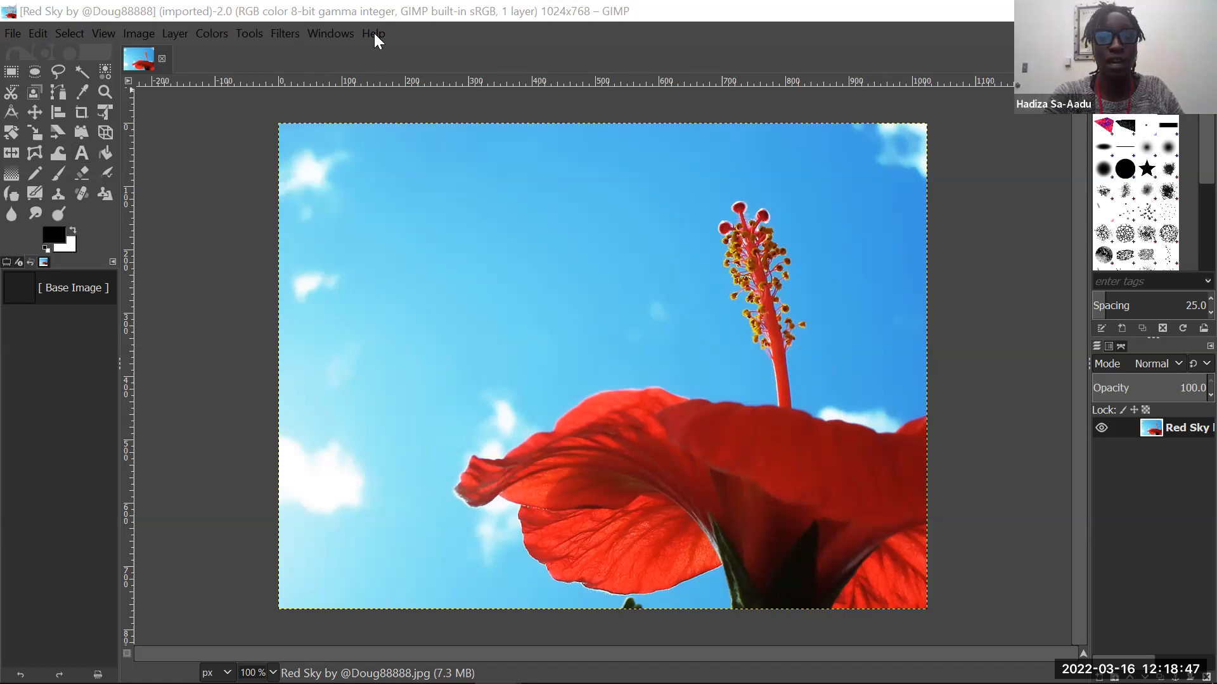
{"action": "left_click", "coordinate": [249, 34]}
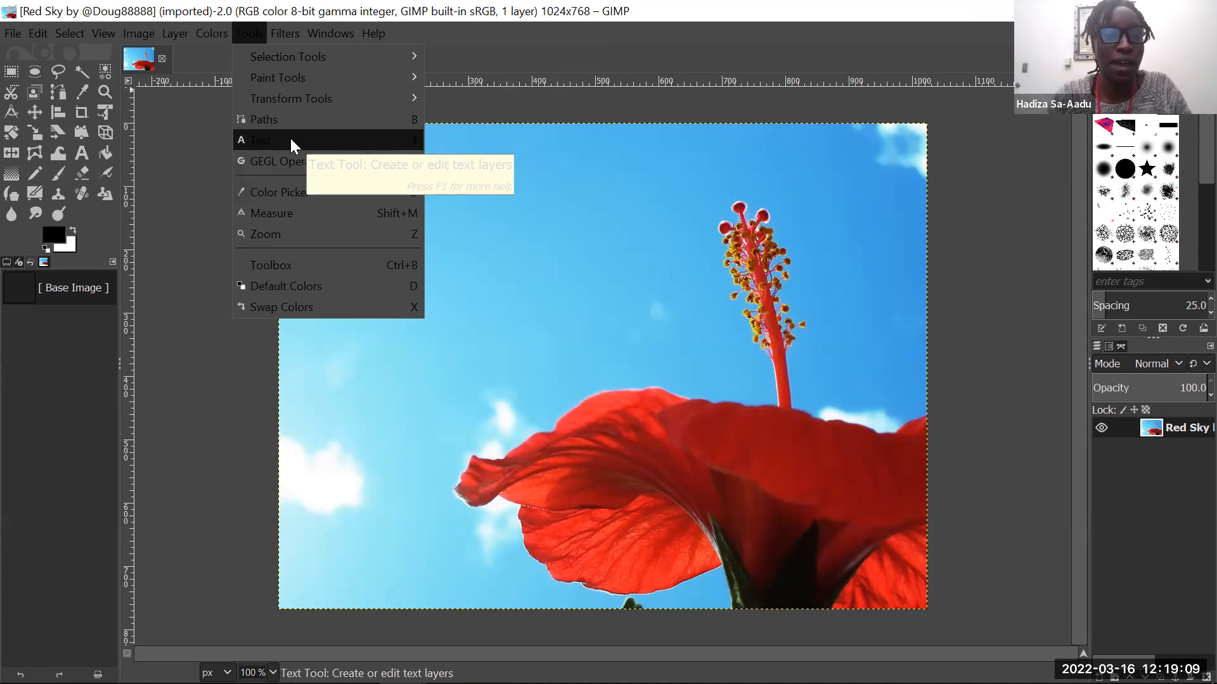
{"action": "left_click", "coordinate": [310, 143]}
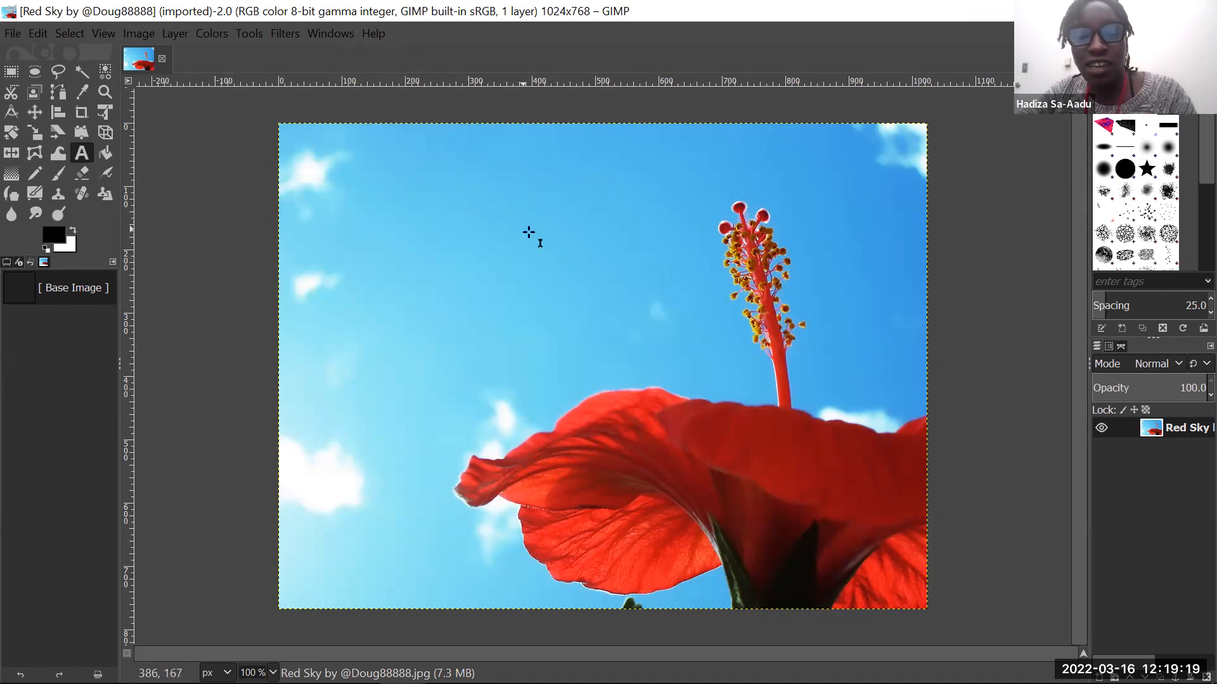
{"action": "left_click", "coordinate": [453, 197]}
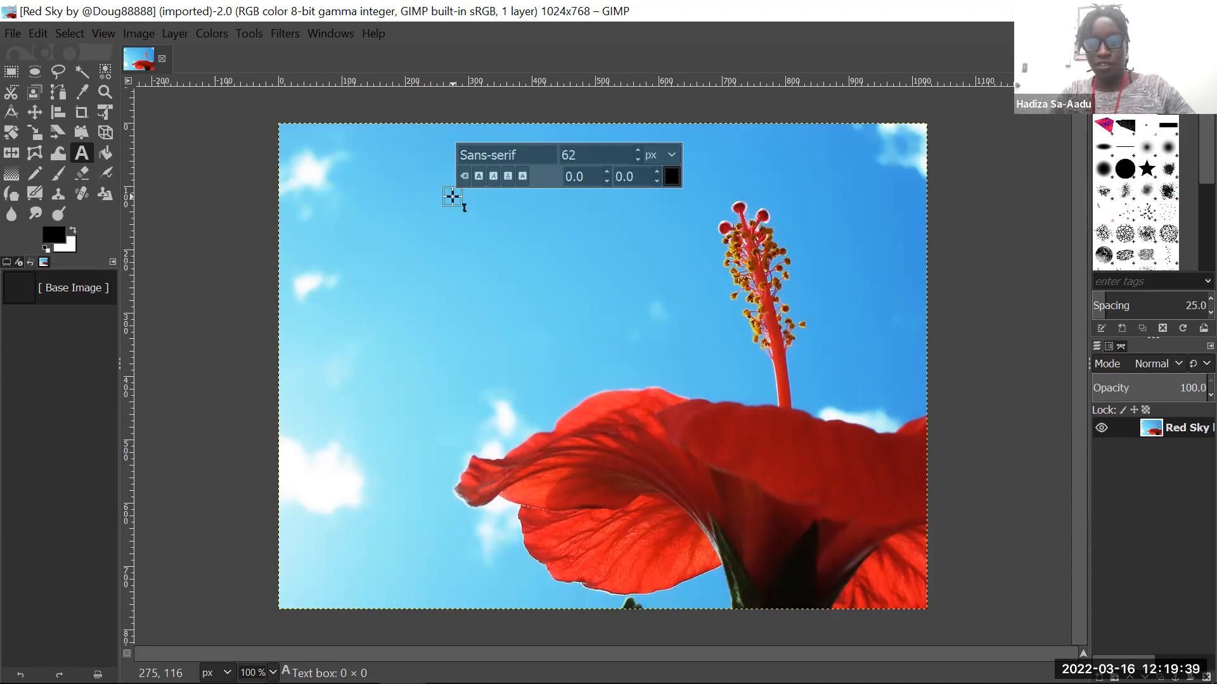
{"action": "key", "text": "Escape"}
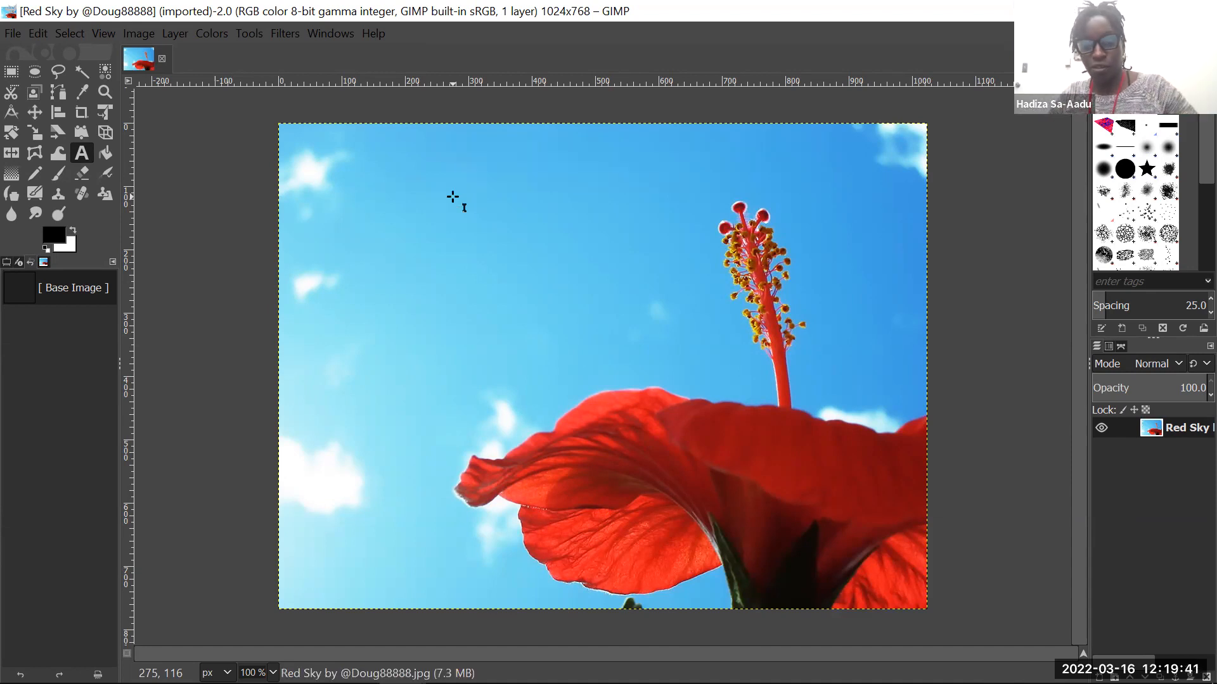
{"action": "left_click", "coordinate": [453, 197]}
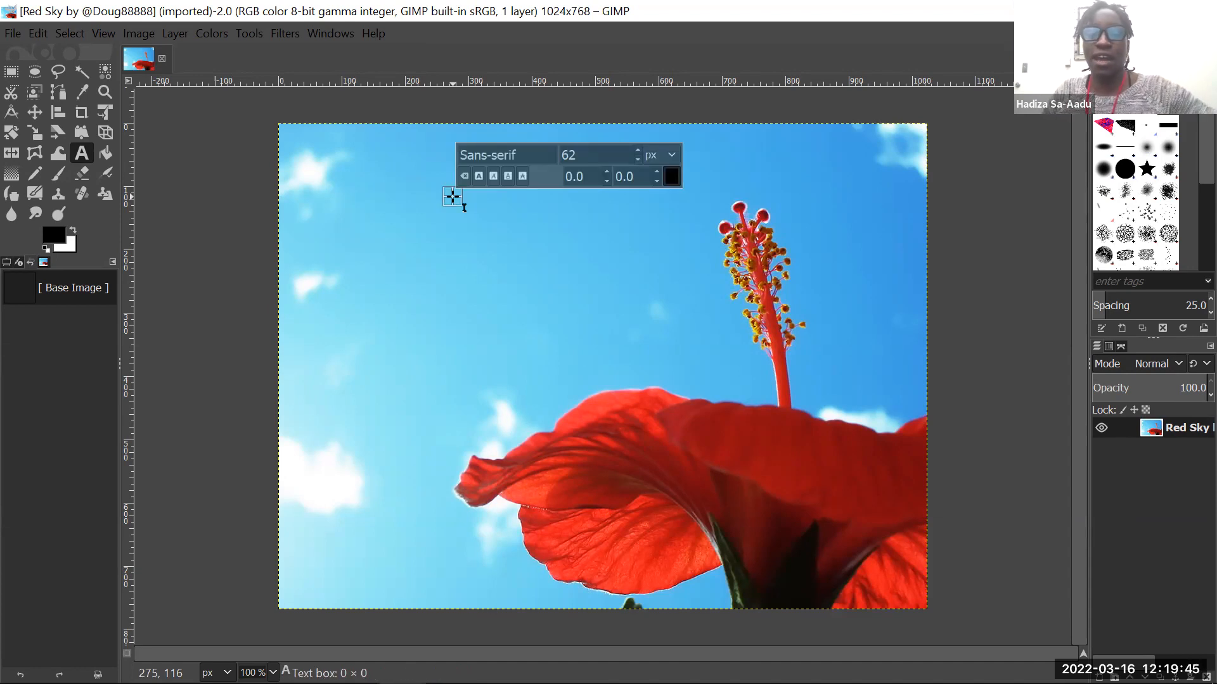
{"action": "left_click_drag", "start_coordinate": [452, 197], "coordinate": [722, 295]}
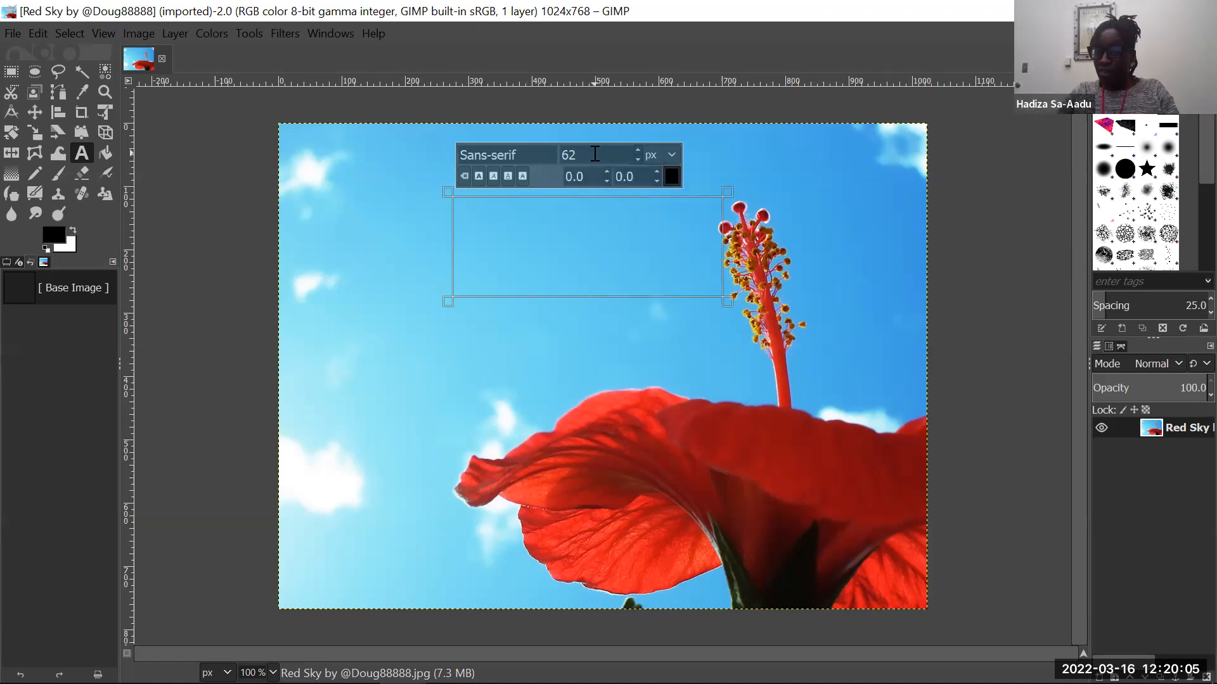
- Enter "Hibiscus to the Sky" in black (000000) and widen the text box on both sides to fit it on one line
{"action": "left_click", "coordinate": [672, 178]}
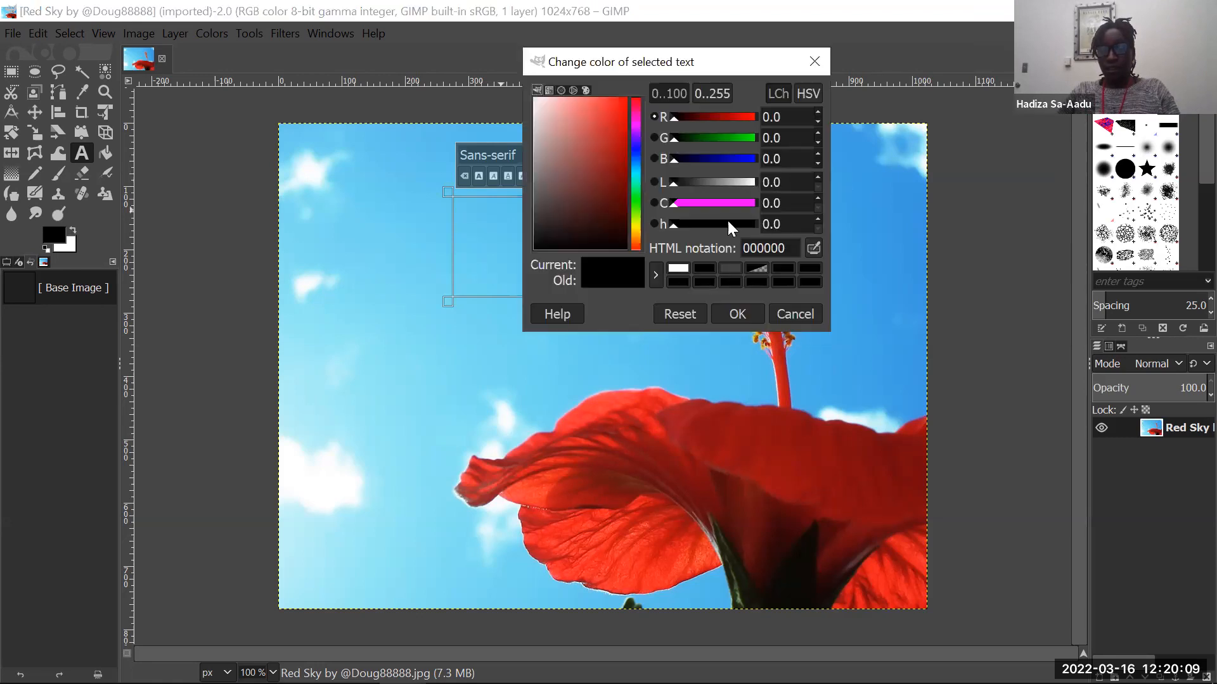
{"action": "left_click", "coordinate": [738, 314]}
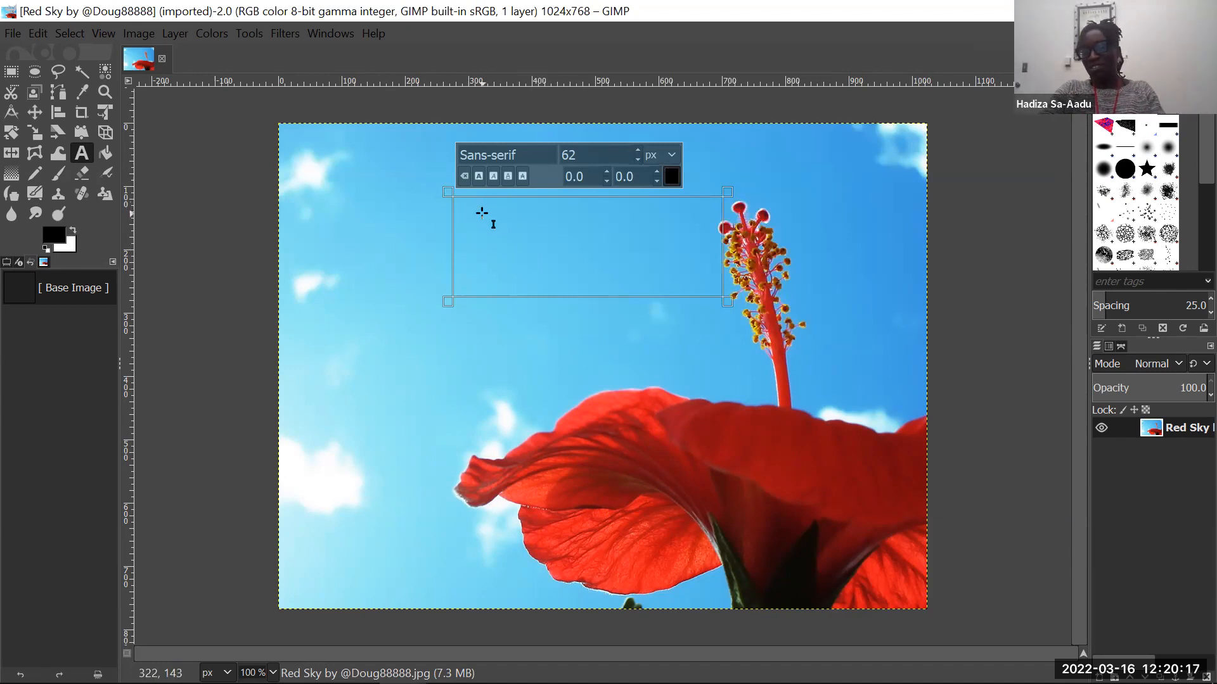
{"action": "type", "text": "Hibis"}
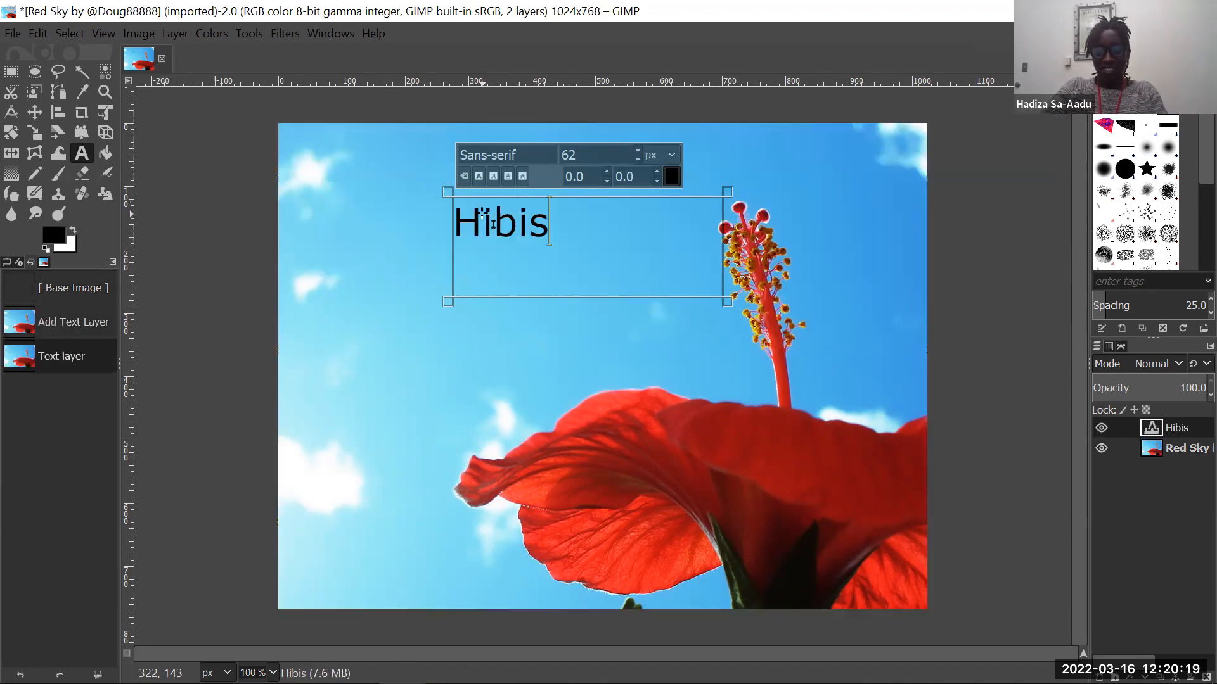
{"action": "type", "text": "cus to "}
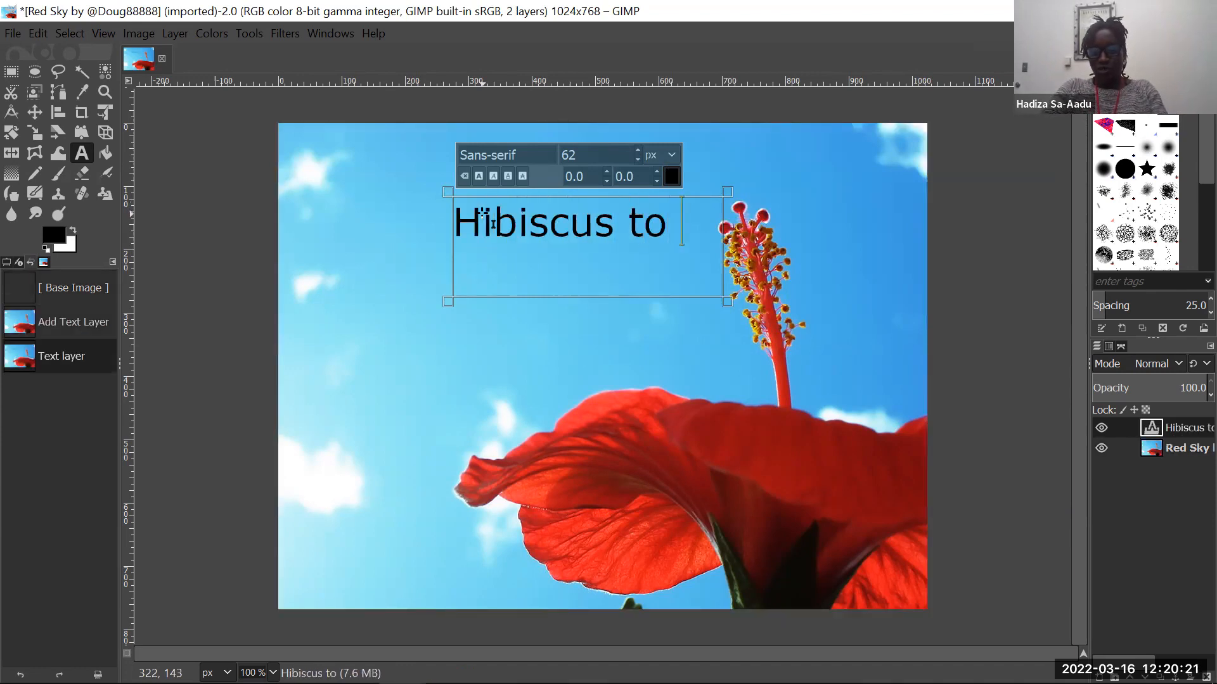
{"action": "type", "text": "the Sky"}
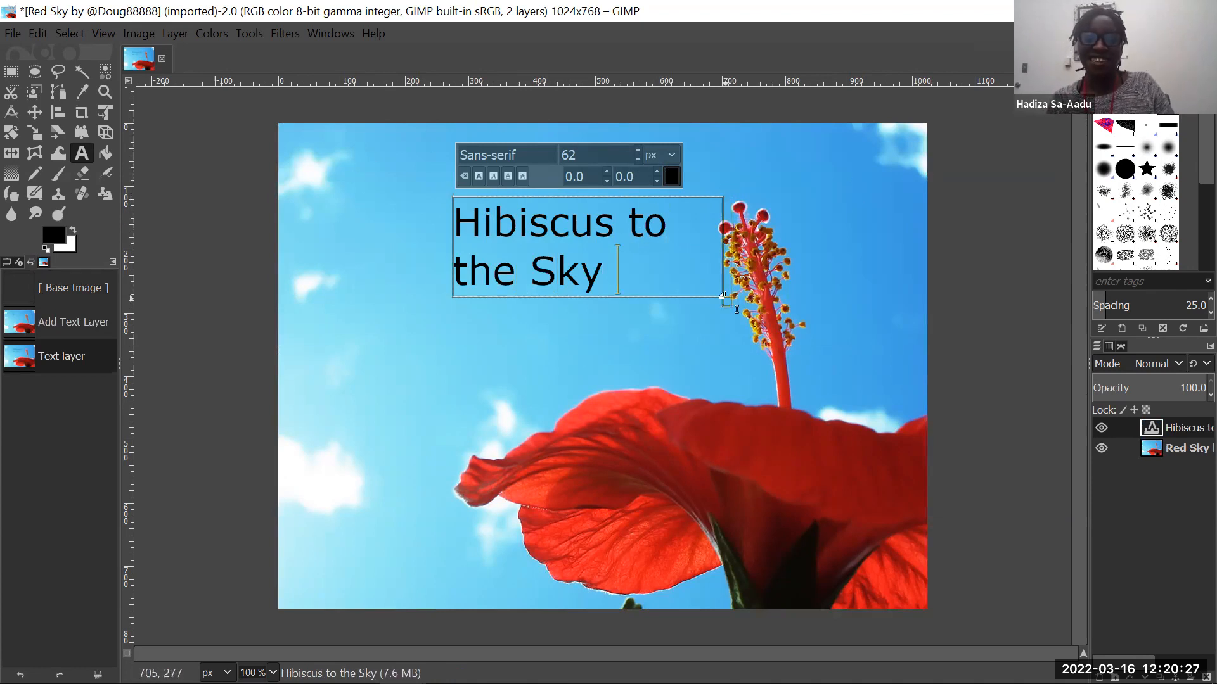
{"action": "left_click_drag", "start_coordinate": [737, 309], "coordinate": [870, 305]}
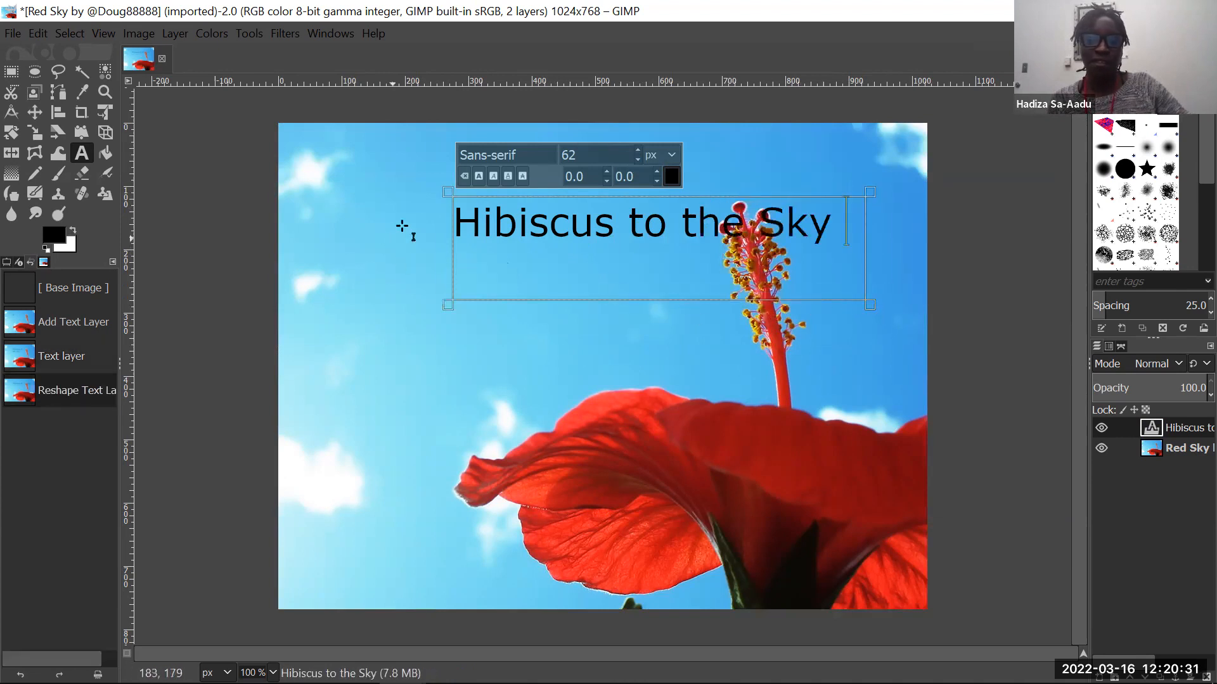
{"action": "left_click_drag", "start_coordinate": [445, 225], "coordinate": [322, 218]}
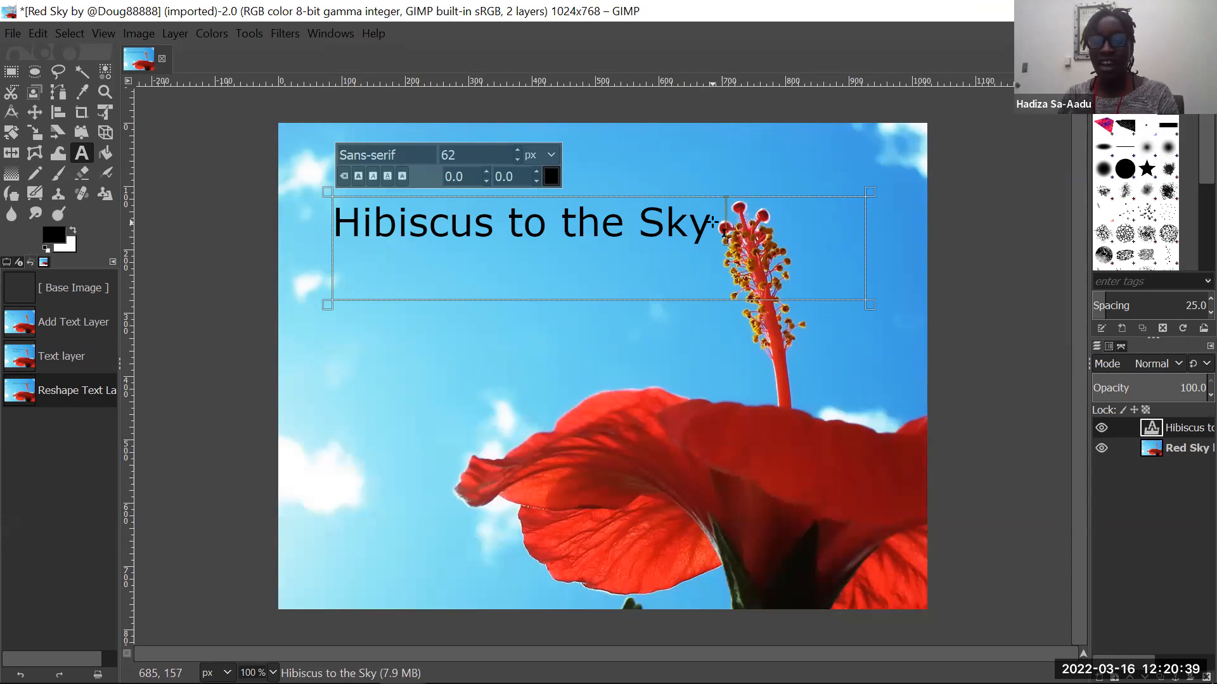
- Set the font of the whole "Hibiscus to the Sky" text to Courier
{"action": "left_click_drag", "start_coordinate": [721, 221], "coordinate": [272, 244]}
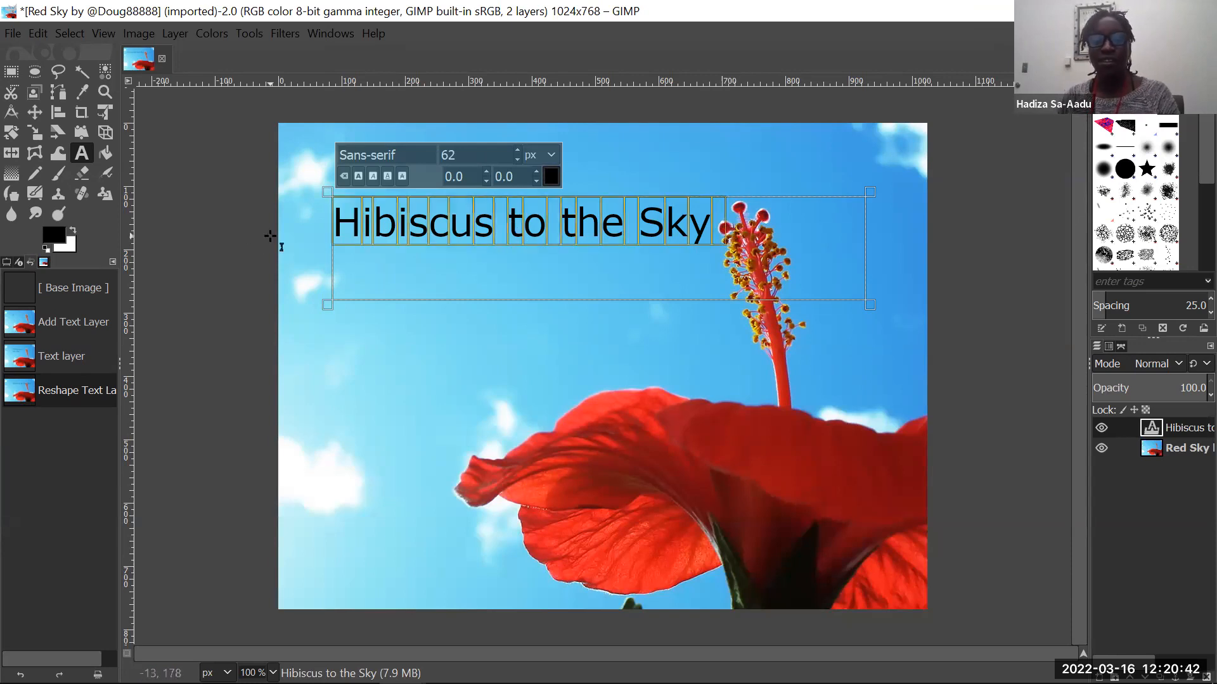
{"action": "left_click", "coordinate": [411, 158]}
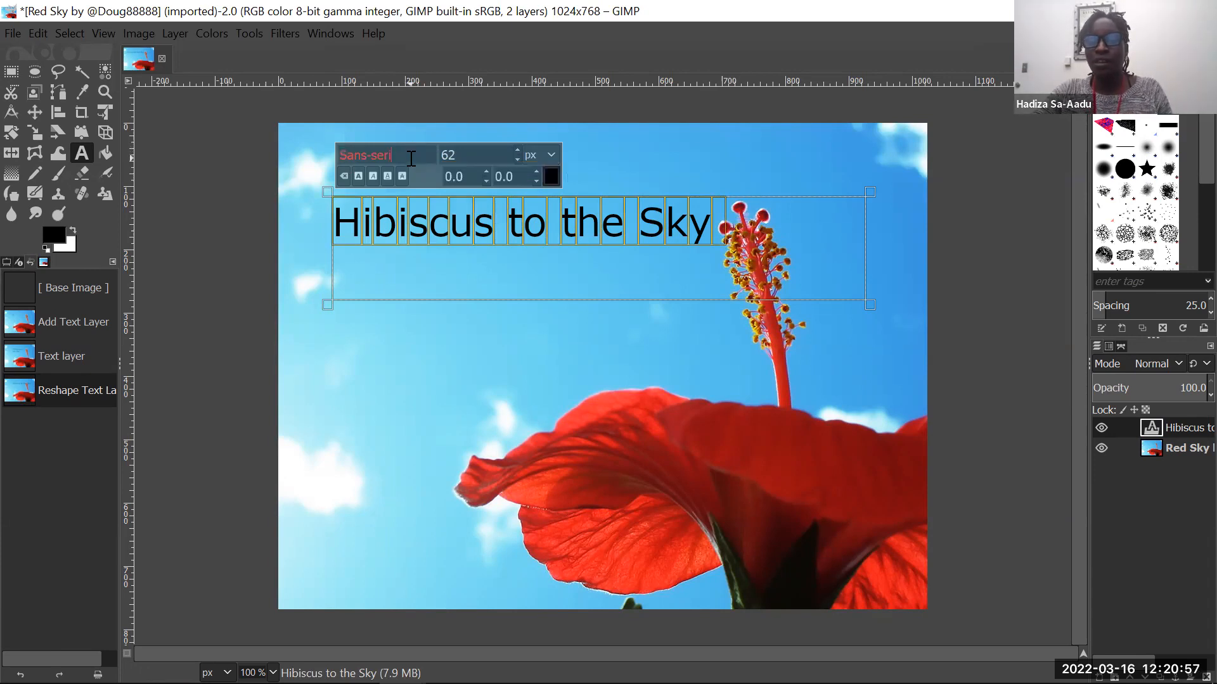
{"action": "key", "text": "BackSpace"}
{"action": "key", "text": "BackSpace"}
{"action": "key", "text": "BackSpace"}
{"action": "key", "text": "BackSpace"}
{"action": "key", "text": "BackSpace"}
{"action": "key", "text": "BackSpace"}
{"action": "key", "text": "BackSpace"}
{"action": "key", "text": "BackSpace"}
{"action": "key", "text": "BackSpace"}
{"action": "key", "text": "BackSpace"}
{"action": "type", "text": "Courier"}
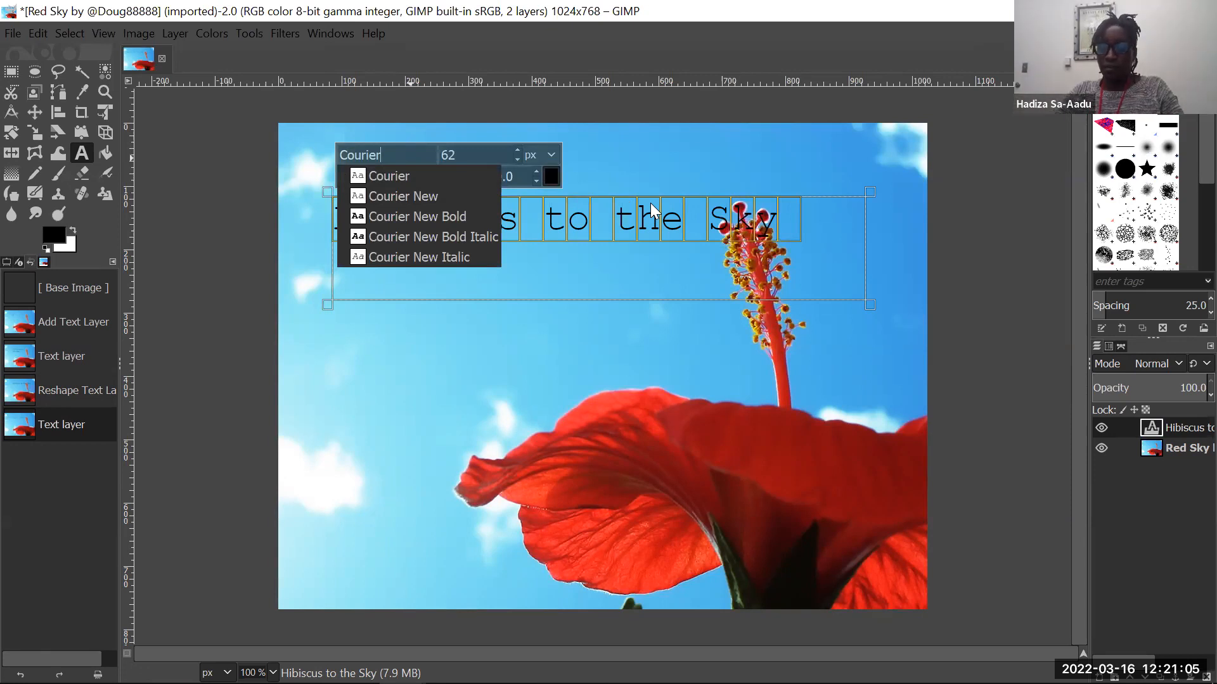
{"action": "left_click", "coordinate": [375, 277]}
{"action": "left_click", "coordinate": [797, 219]}
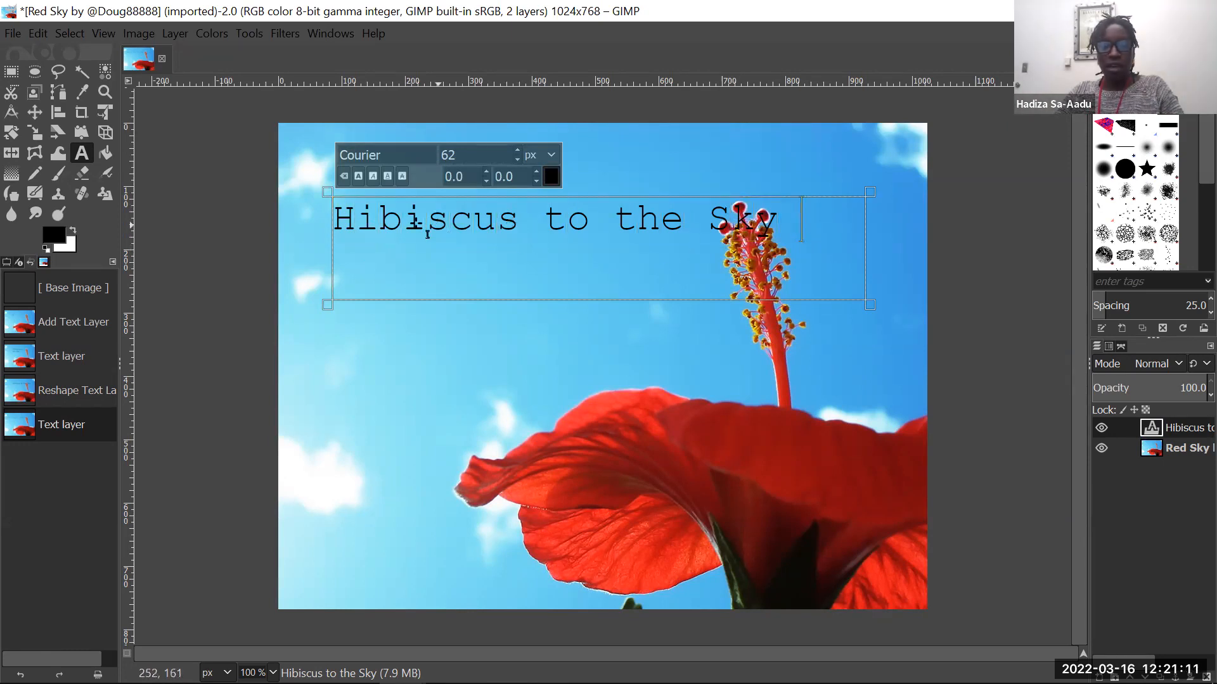
{"action": "left_click", "coordinate": [403, 229]}
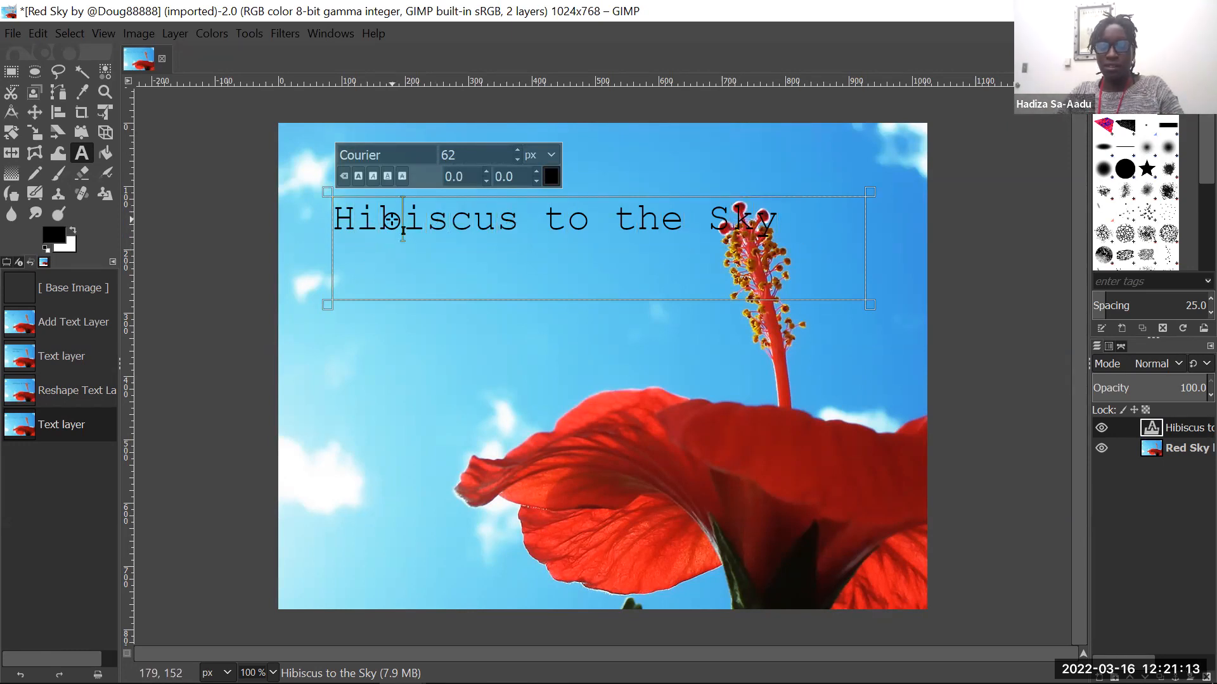
{"action": "key", "text": "Left"}
{"action": "key", "text": "Left"}
{"action": "key", "text": "Right"}
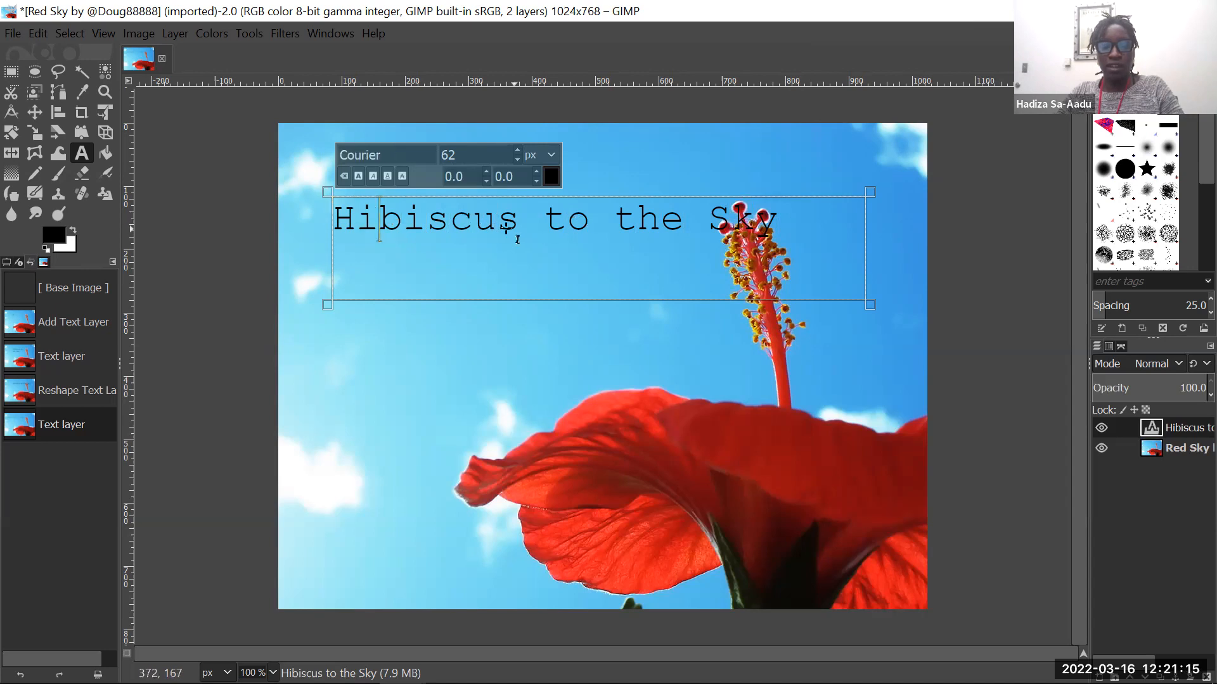
{"action": "left_click", "coordinate": [518, 218]}
{"action": "key", "text": "Right"}
{"action": "key", "text": "Right"}
{"action": "key", "text": "Right"}
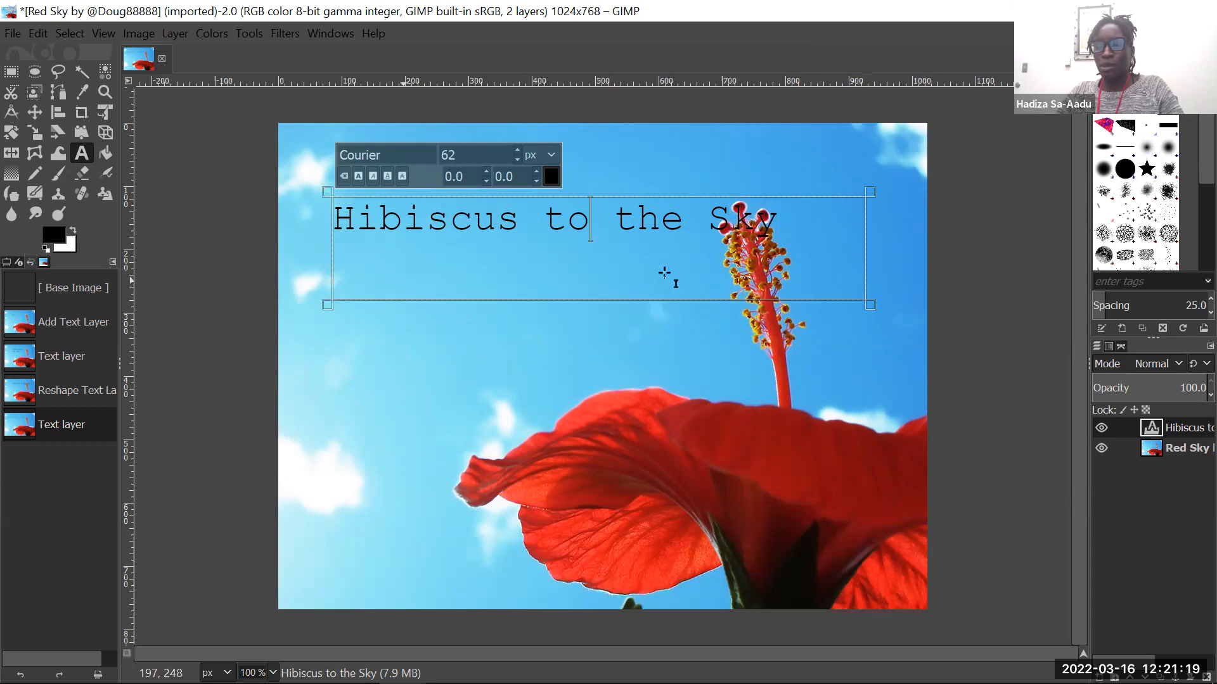
- Reshape the text box by pulling its right and lower edges in, extending its left edge outward and raising its upper edge
{"action": "left_click_drag", "start_coordinate": [870, 301], "coordinate": [793, 278]}
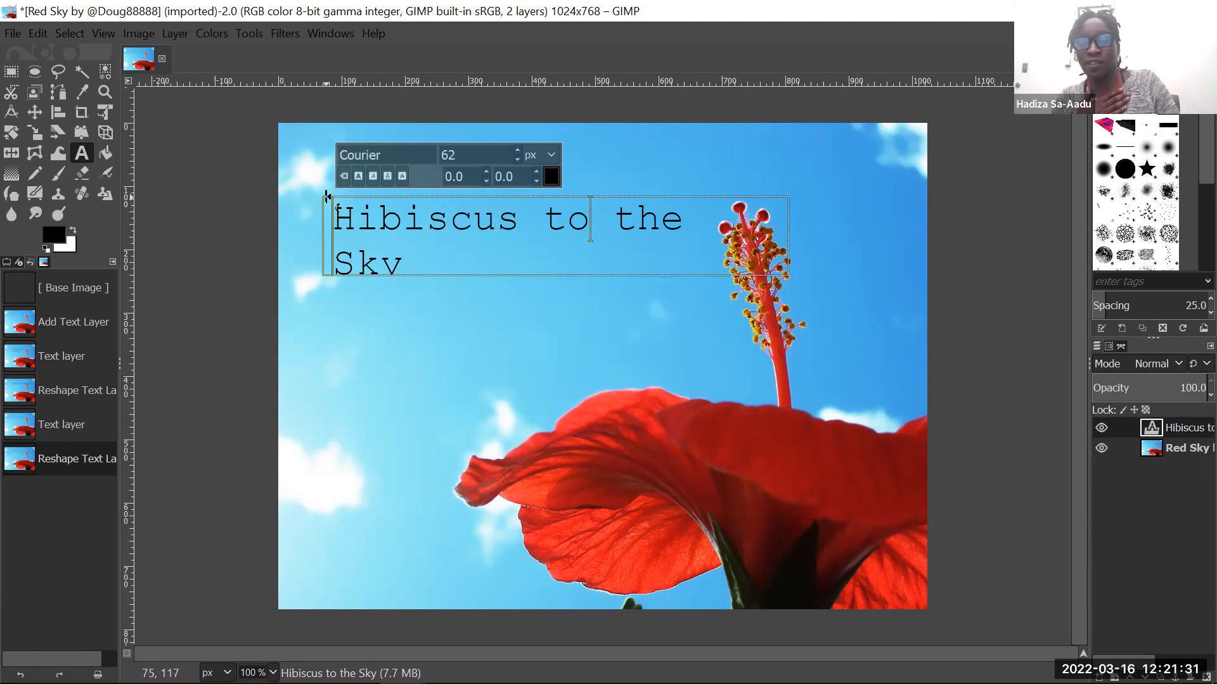
{"action": "left_click_drag", "start_coordinate": [327, 215], "coordinate": [308, 216]}
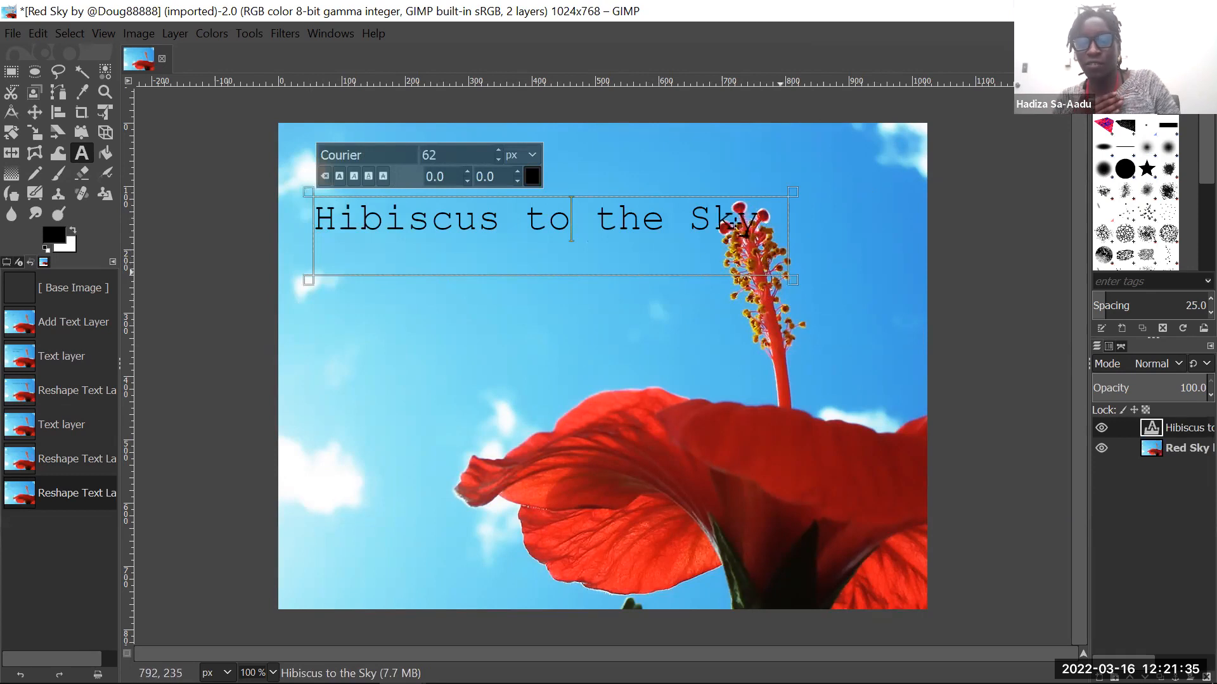
{"action": "left_click_drag", "start_coordinate": [544, 191], "coordinate": [554, 171]}
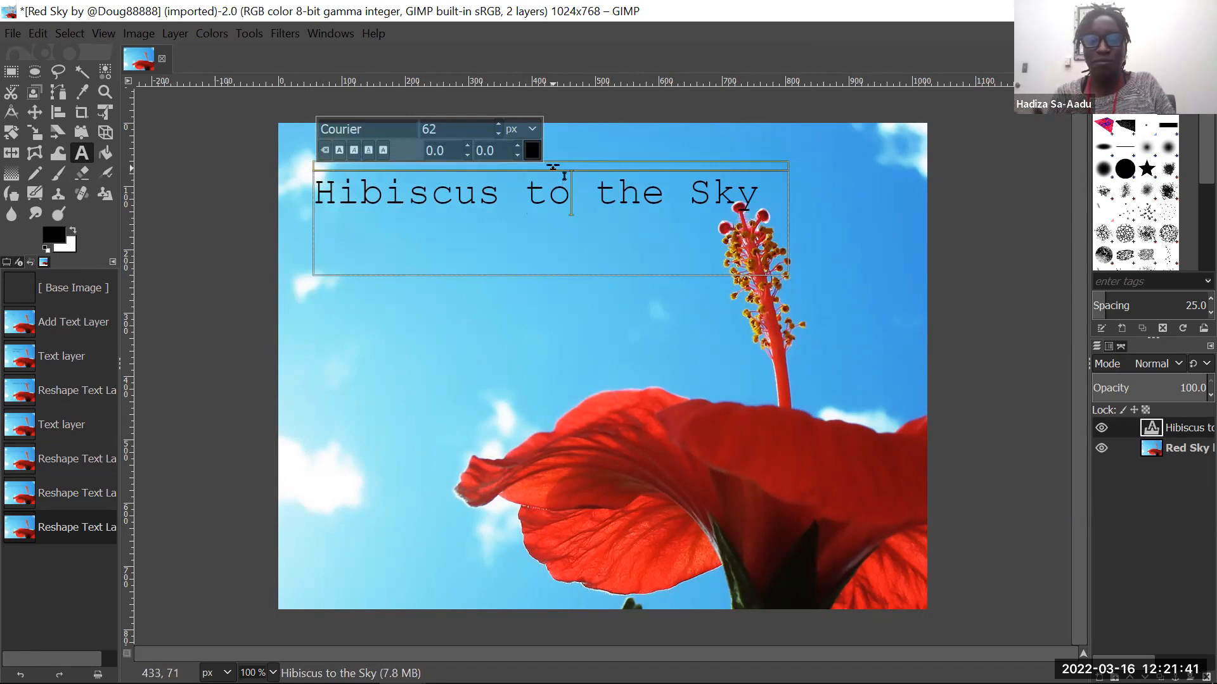
{"action": "left_click_drag", "start_coordinate": [558, 169], "coordinate": [568, 155]}
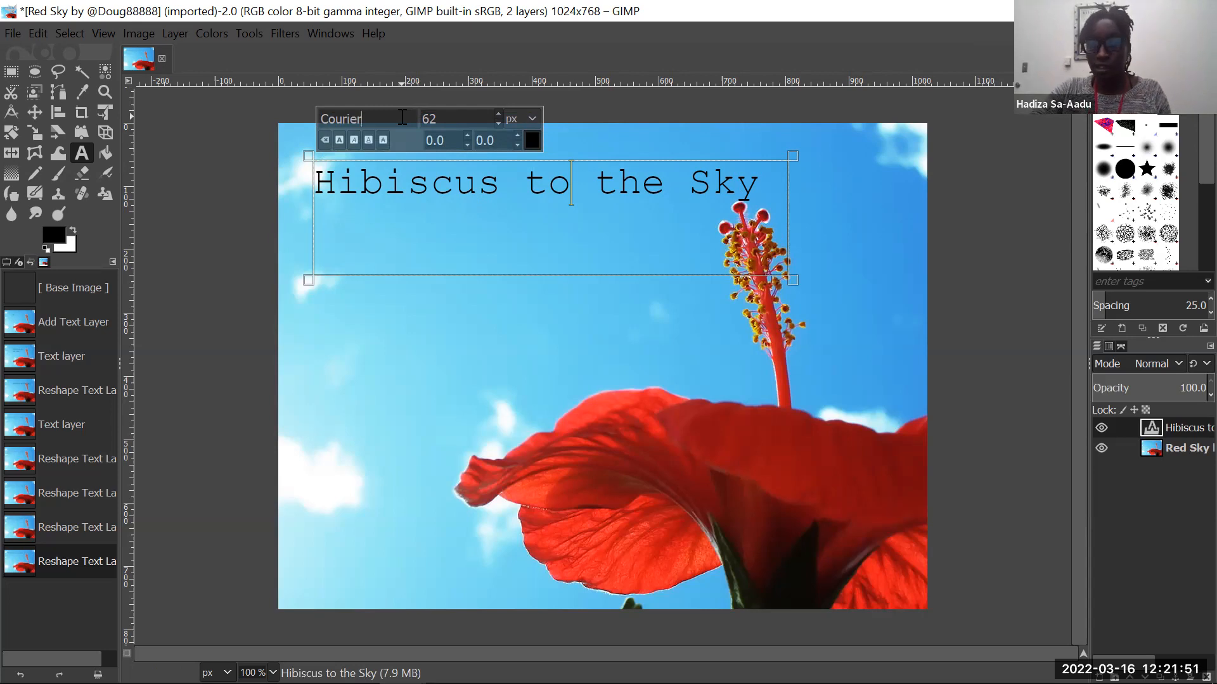
- Try to change the text's font to Book Antiqua Italic from the fonts beginning with B
{"action": "key", "text": "BackSpace"}
{"action": "key", "text": "BackSpace"}
{"action": "key", "text": "BackSpace"}
{"action": "key", "text": "BackSpace"}
{"action": "key", "text": "BackSpace"}
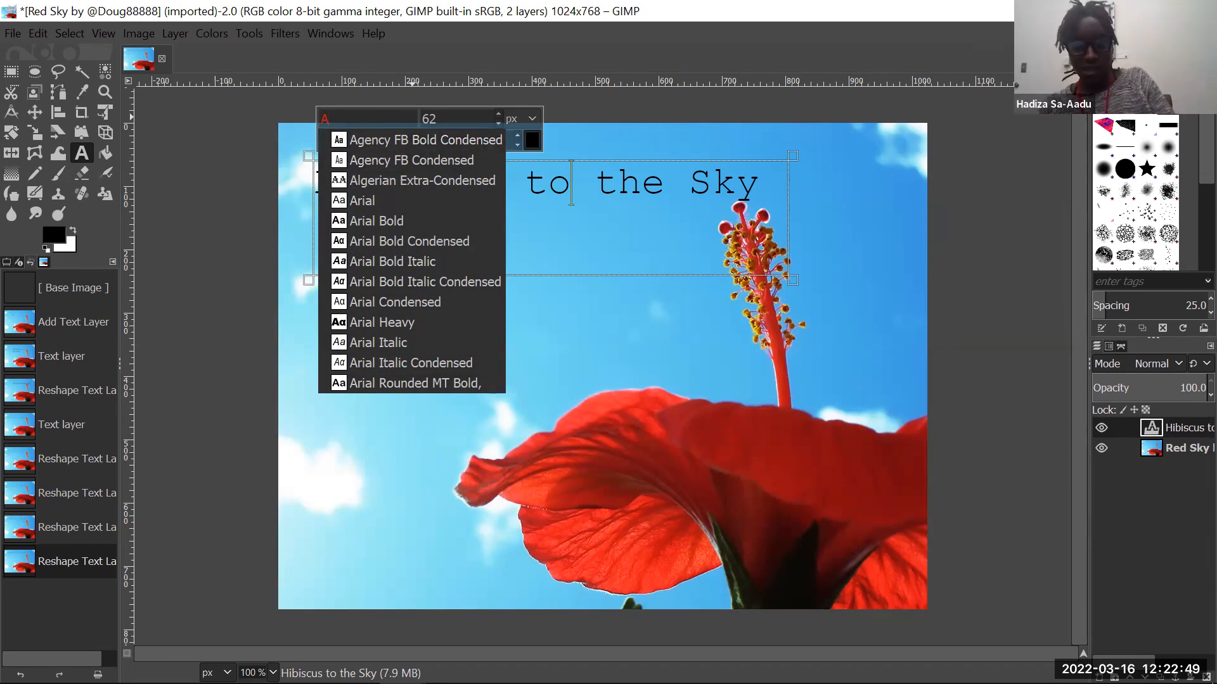
{"action": "key", "text": "BackSpace"}
{"action": "type", "text": "B"}
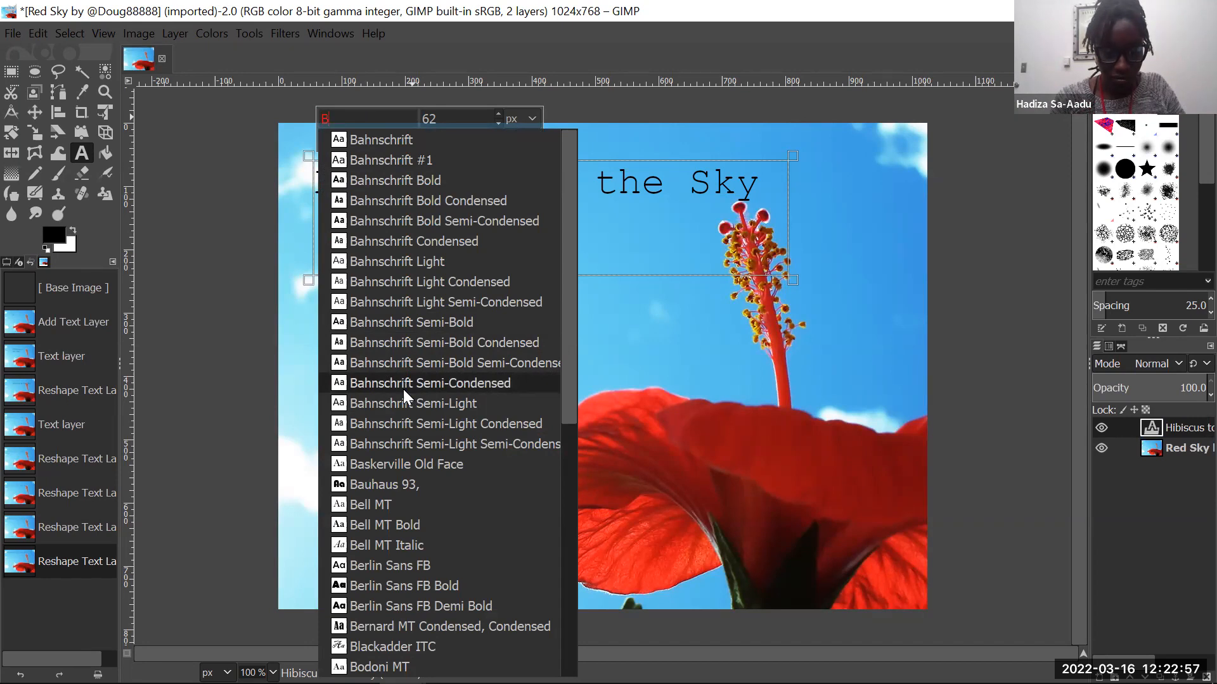
{"action": "scroll", "coordinate": [403, 383], "scroll_direction": "down", "scroll_amount": 8}
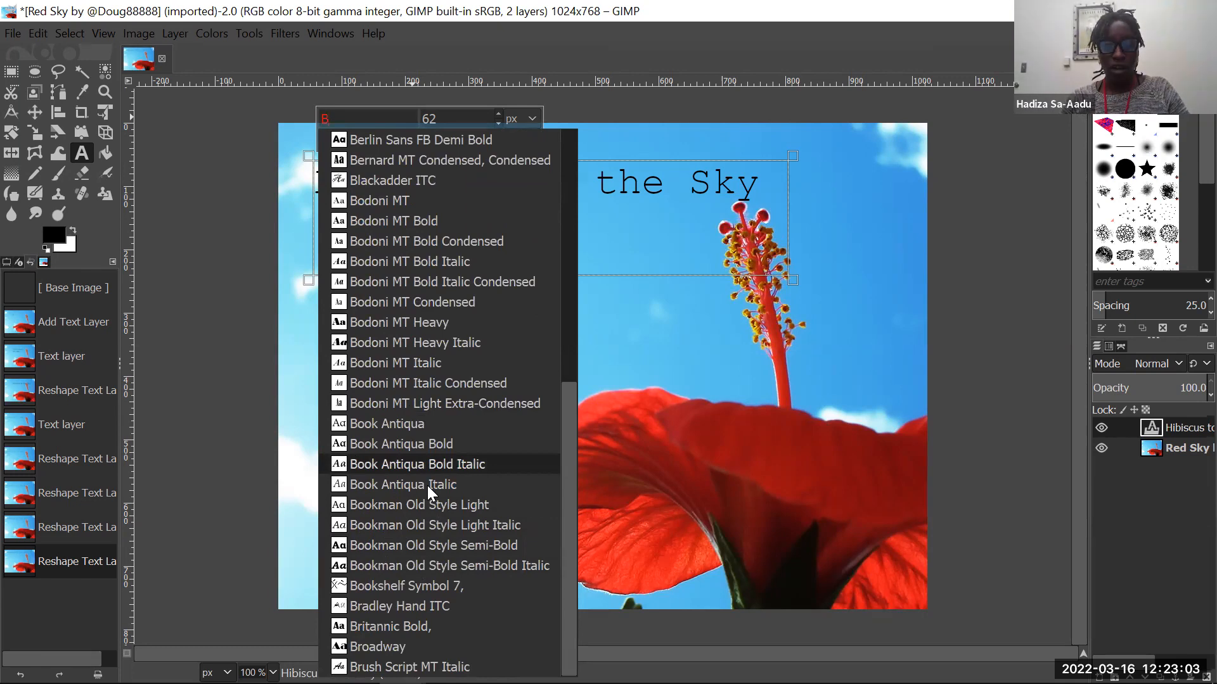
{"action": "scroll", "coordinate": [427, 485], "scroll_direction": "up", "scroll_amount": 8}
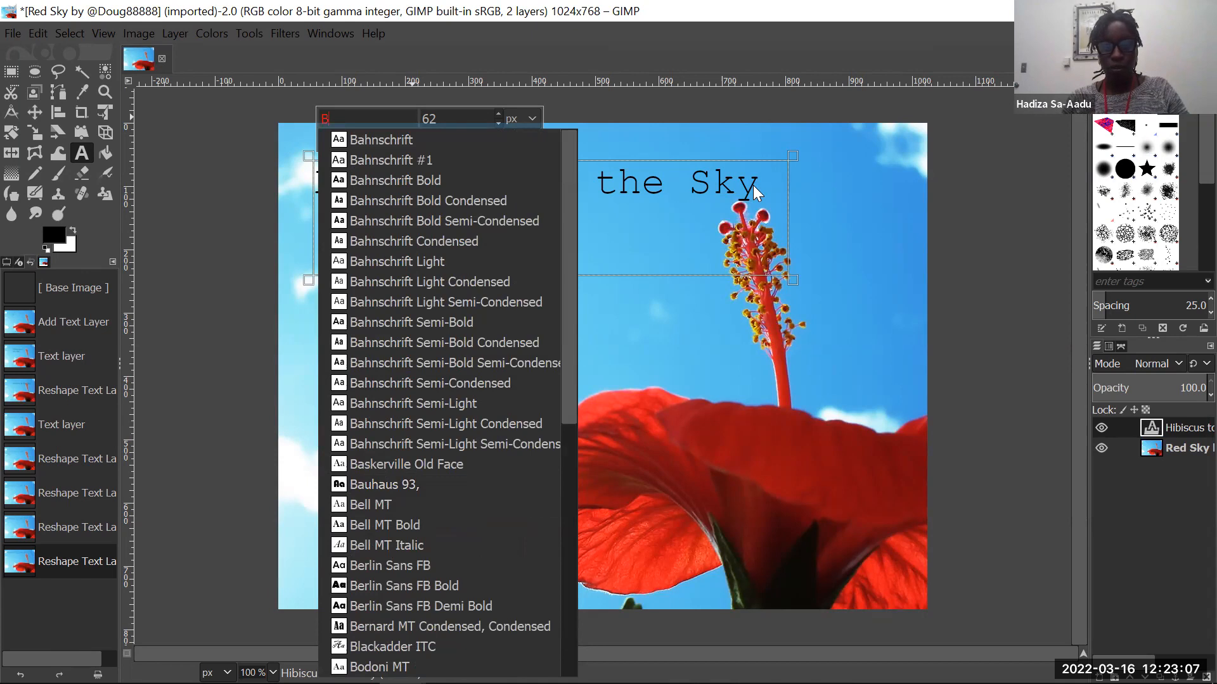
{"action": "scroll", "coordinate": [379, 378], "scroll_direction": "down", "scroll_amount": 8}
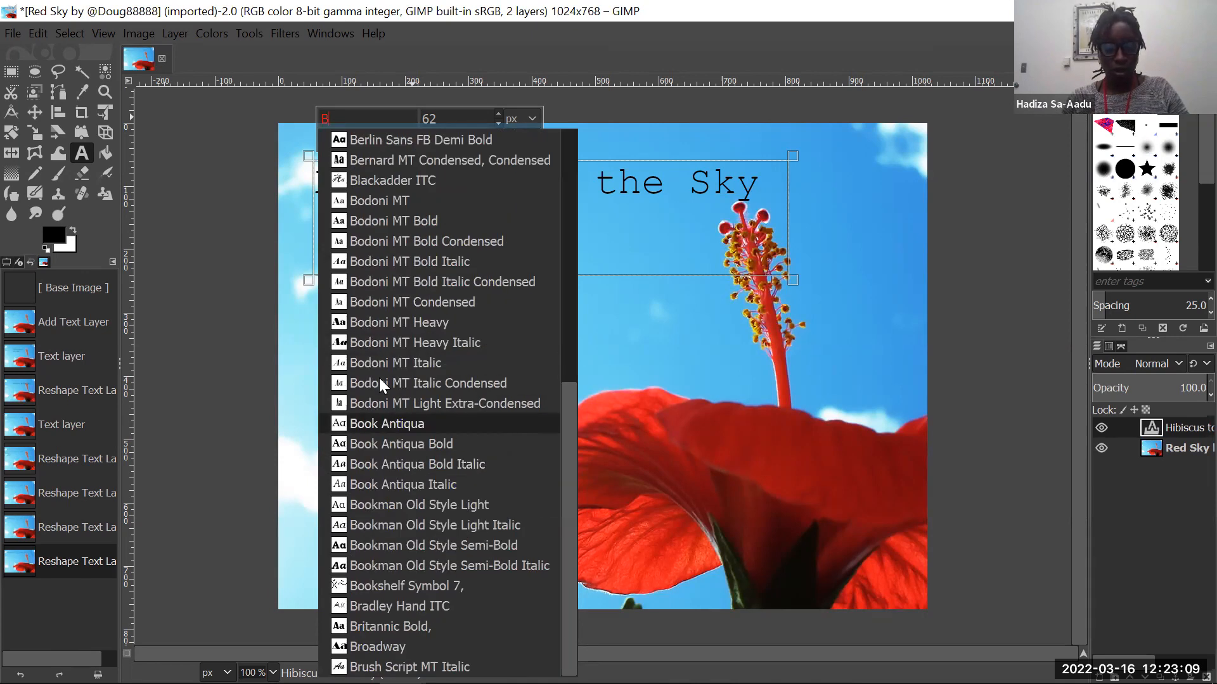
{"action": "key", "text": "Up"}
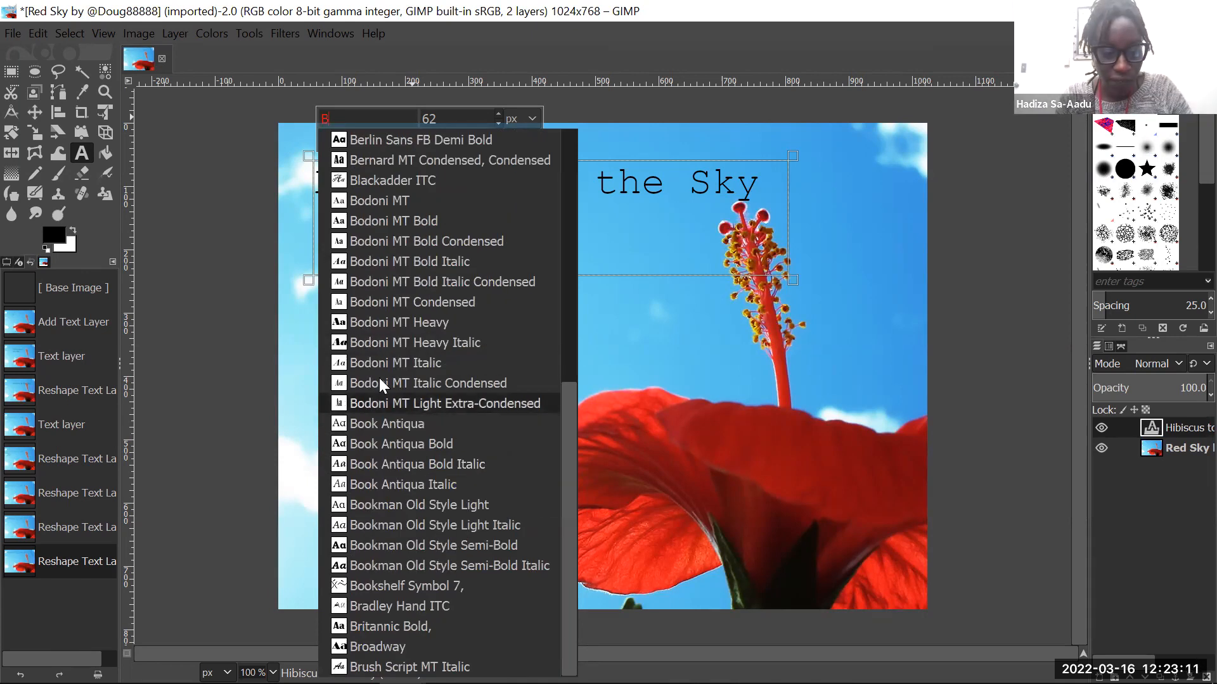
{"action": "key", "text": "Down"}
{"action": "key", "text": "Down"}
{"action": "key", "text": "Down"}
{"action": "key", "text": "Up"}
{"action": "key", "text": "Up"}
{"action": "key", "text": "Up"}
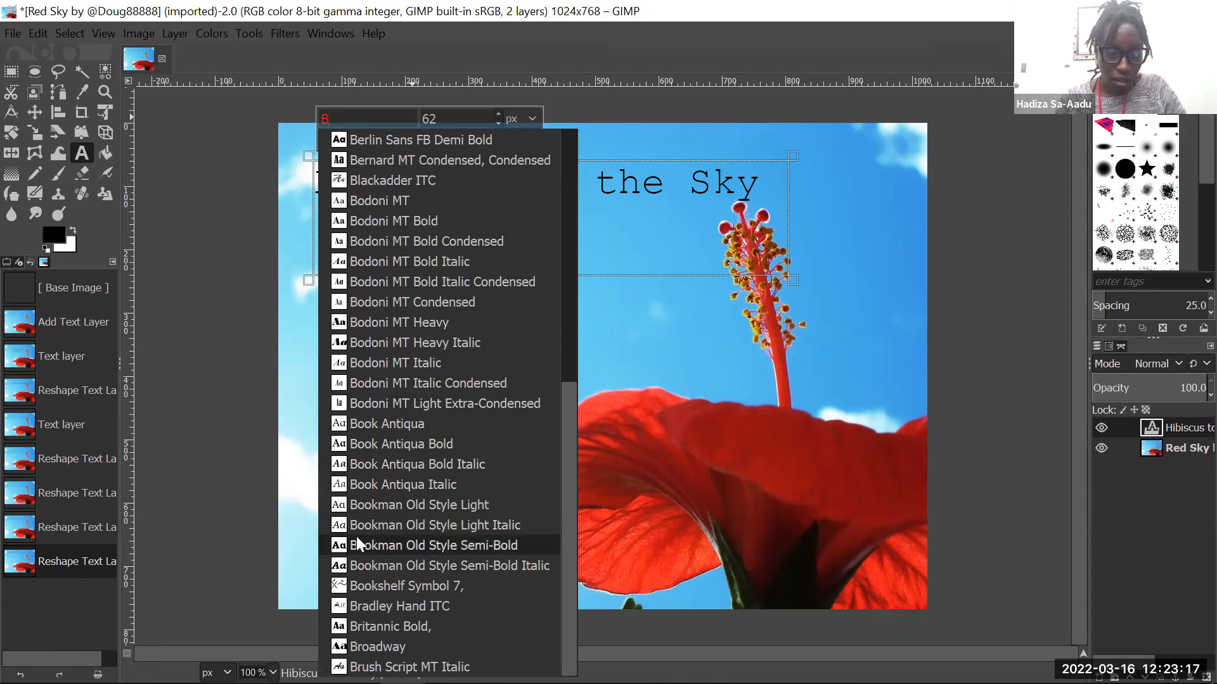
{"action": "left_click", "coordinate": [341, 486]}
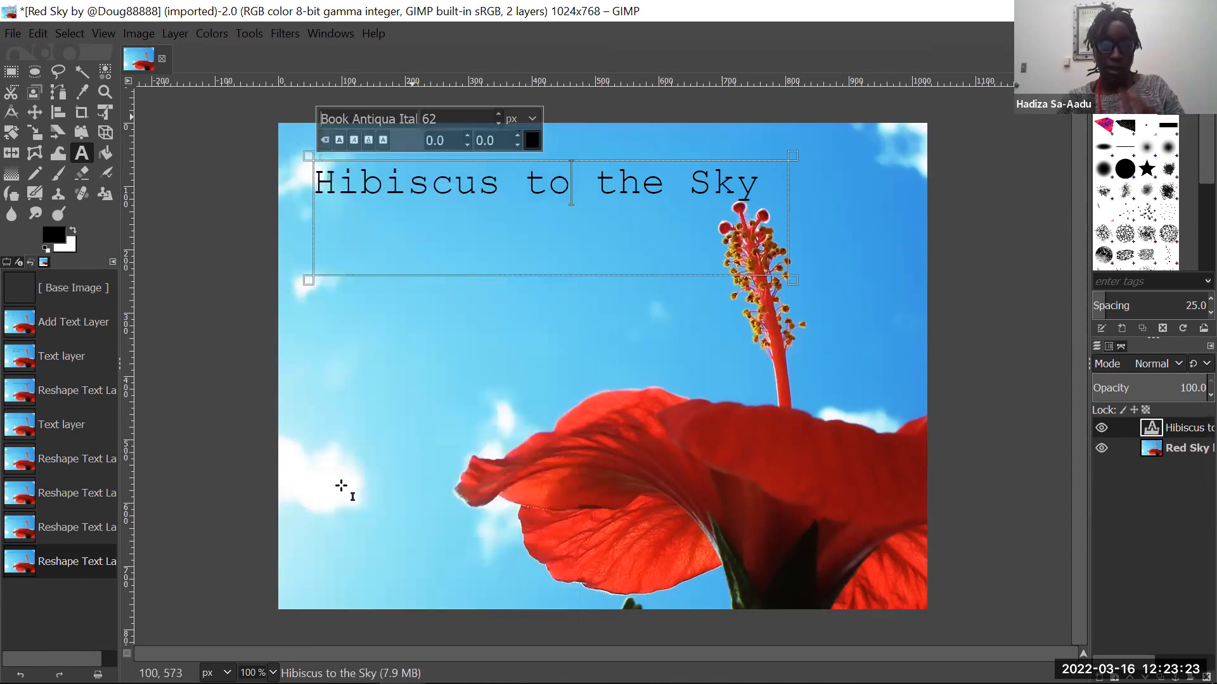
- Select the whole "Hibiscus to the Sky" text and change its font to Book Antiqua Italic
{"action": "left_click", "coordinate": [766, 185]}
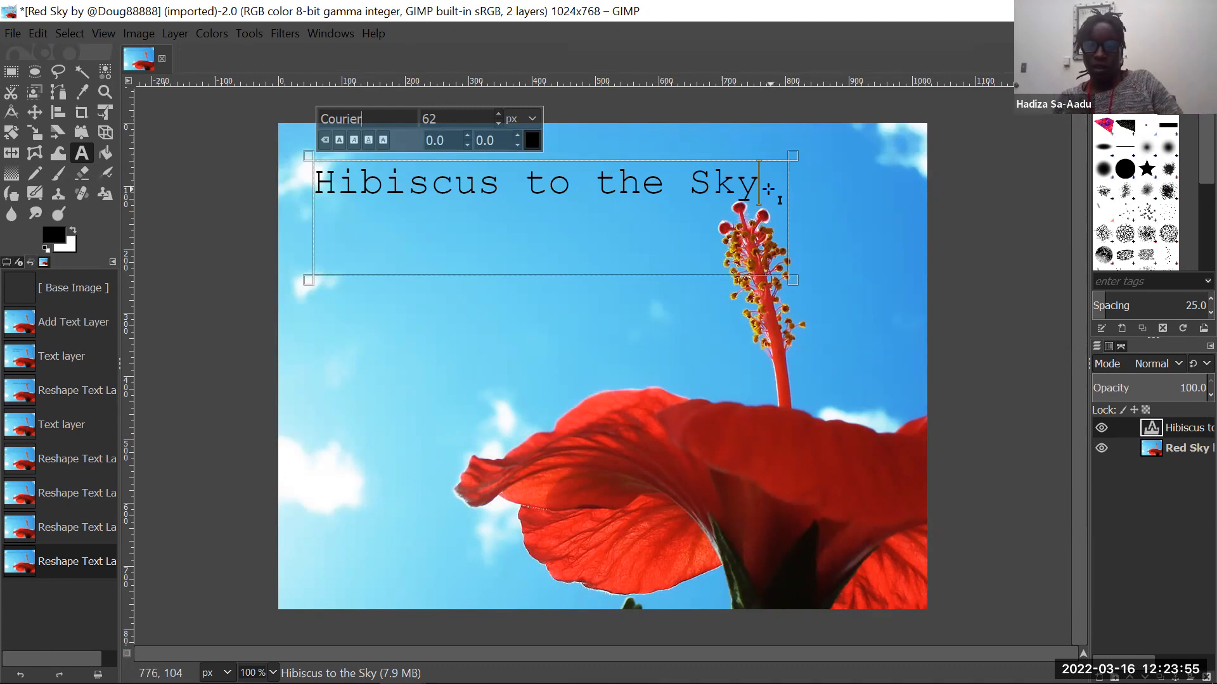
{"action": "left_click_drag", "start_coordinate": [767, 189], "coordinate": [310, 154]}
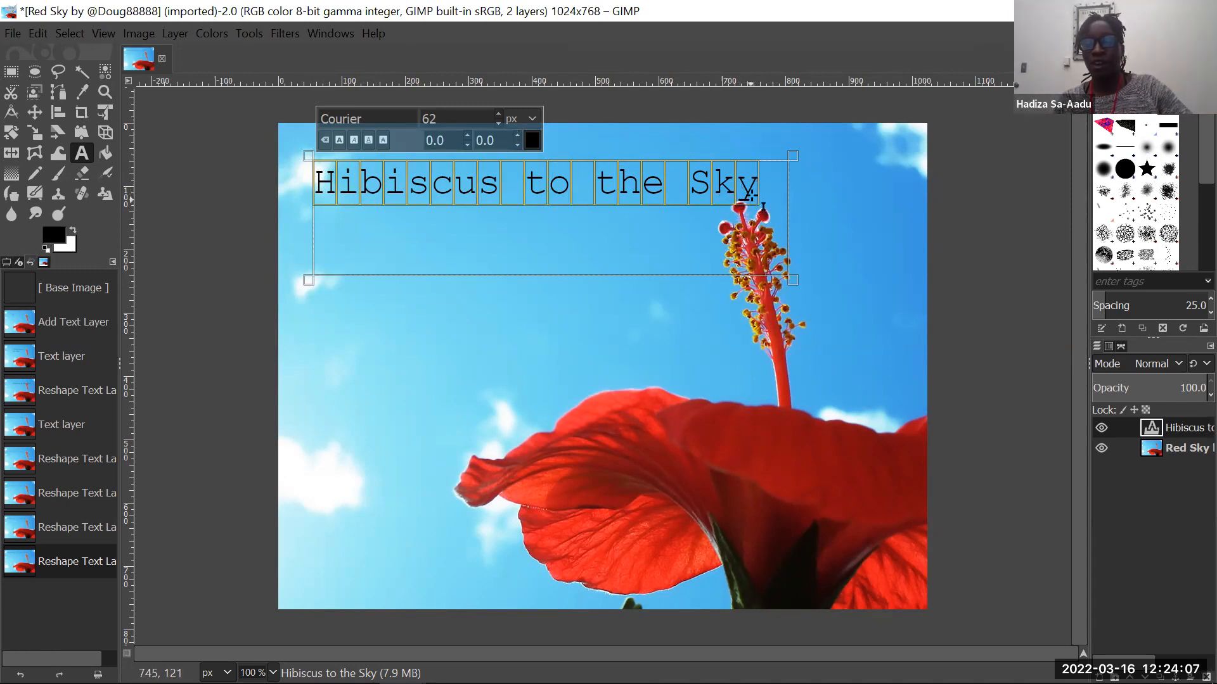
{"action": "left_click", "coordinate": [383, 120]}
{"action": "key", "text": "BackSpace"}
{"action": "key", "text": "BackSpace"}
{"action": "key", "text": "BackSpace"}
{"action": "key", "text": "BackSpace"}
{"action": "key", "text": "BackSpace"}
{"action": "key", "text": "BackSpace"}
{"action": "key", "text": "BackSpace"}
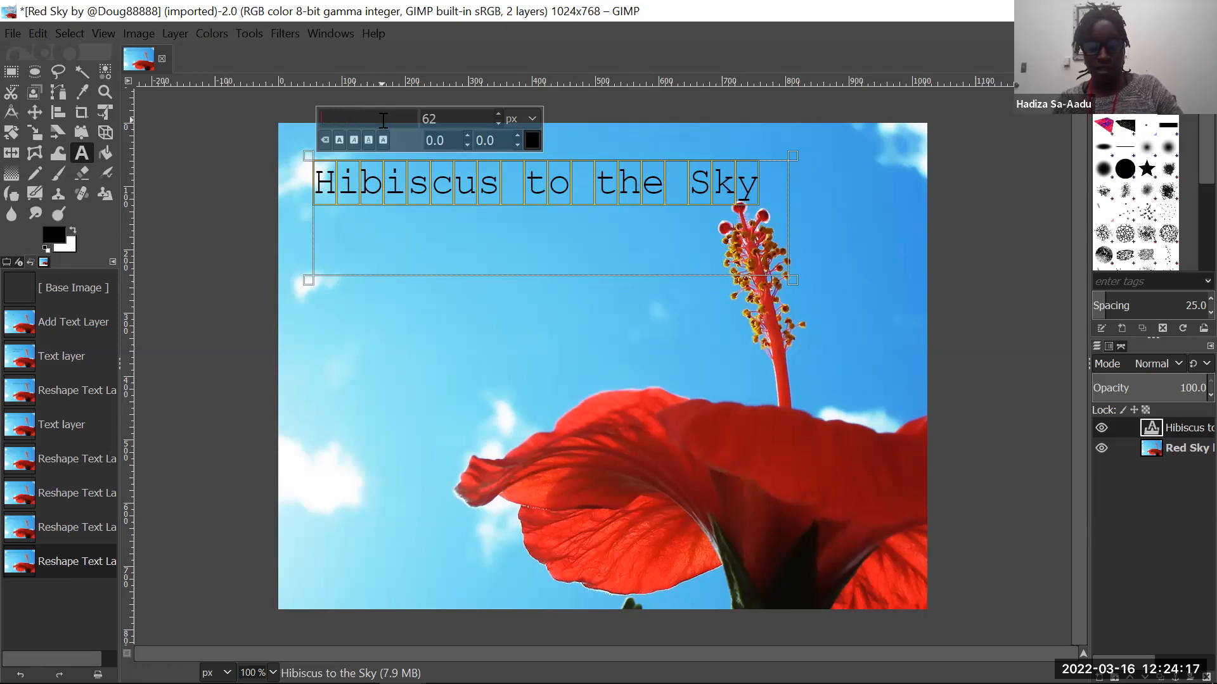
{"action": "type", "text": "B"}
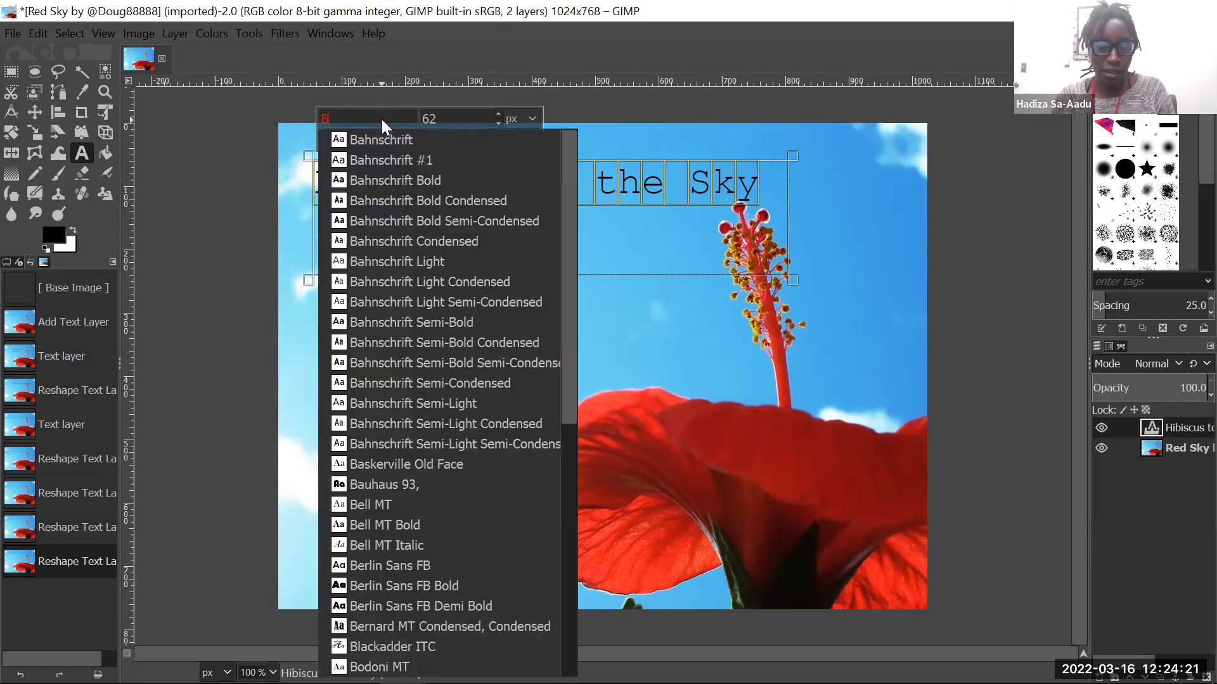
{"action": "scroll", "coordinate": [390, 553], "scroll_direction": "down", "scroll_amount": 5}
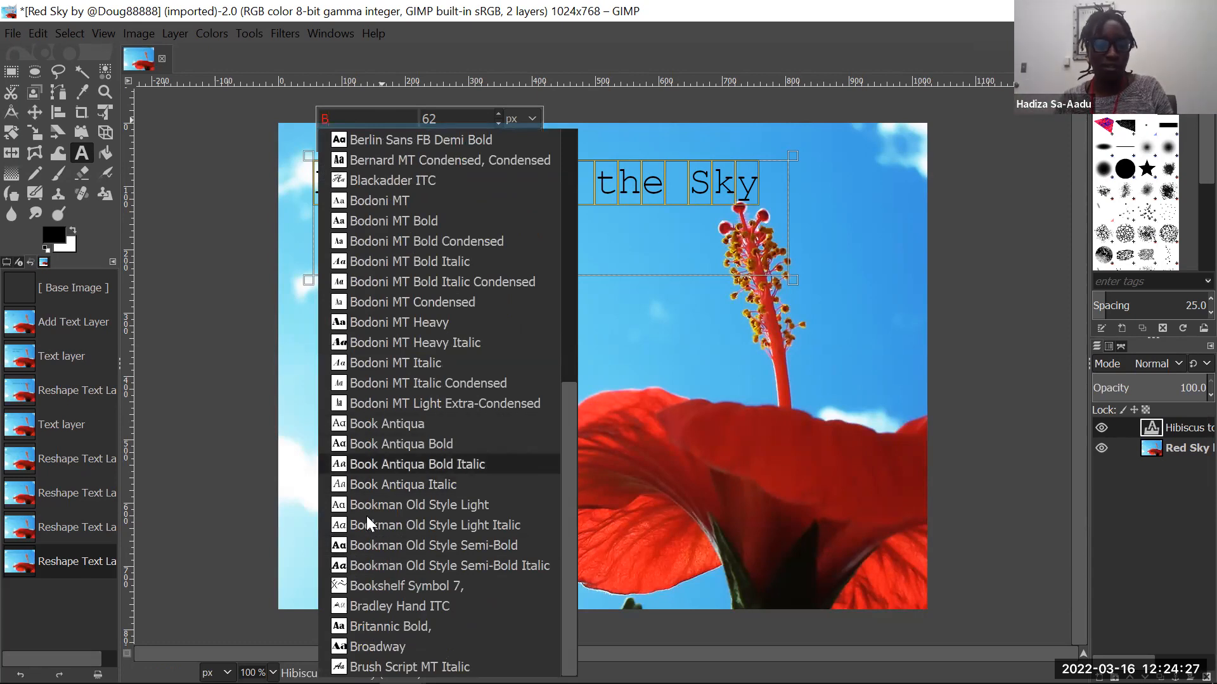
{"action": "left_click", "coordinate": [347, 486]}
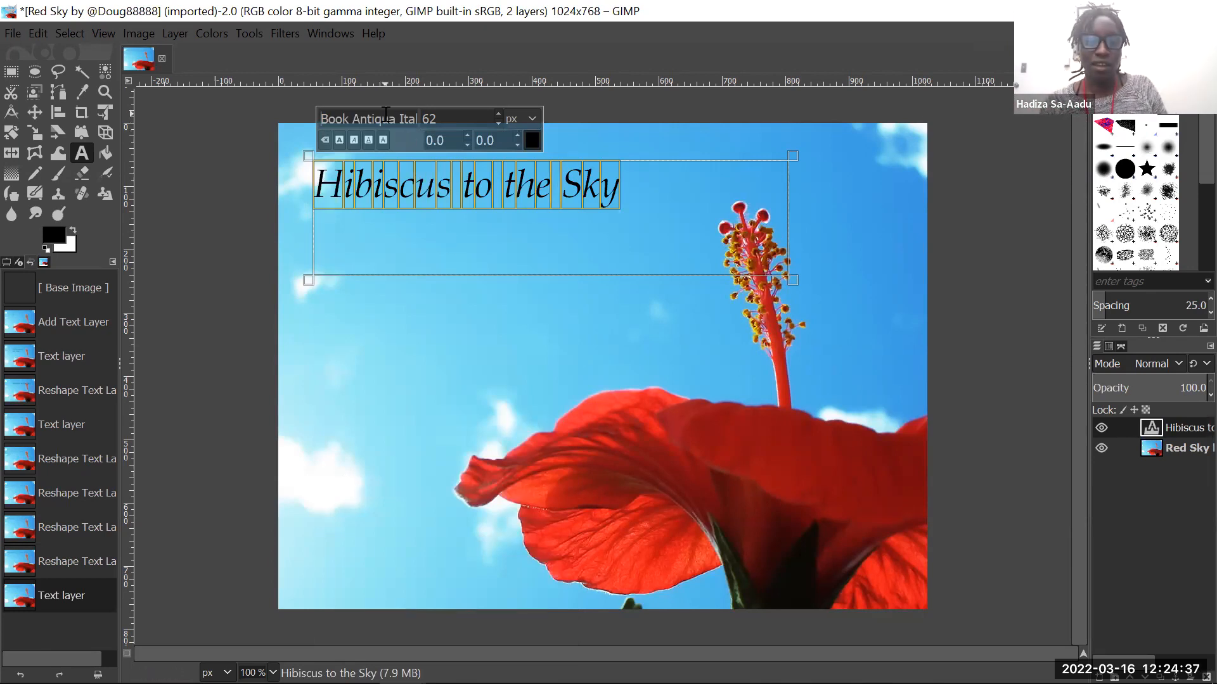
- Enlarge the selected title text to 73 px
{"action": "left_click", "coordinate": [451, 117]}
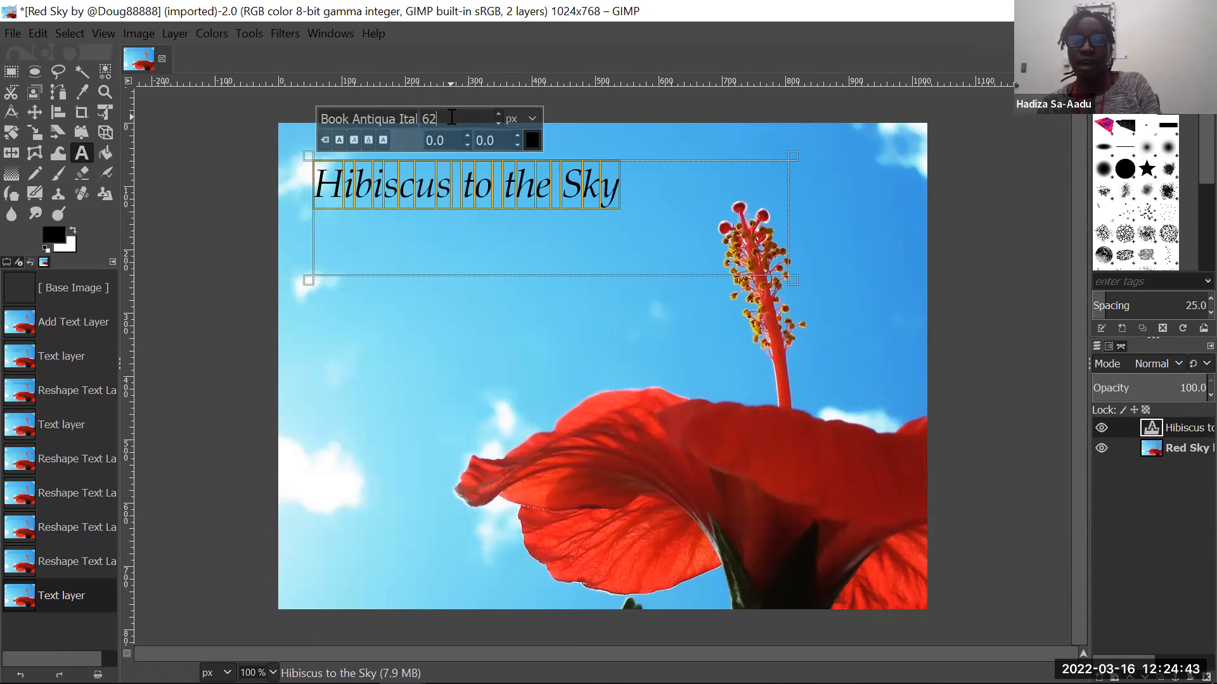
{"action": "left_click", "coordinate": [498, 113]}
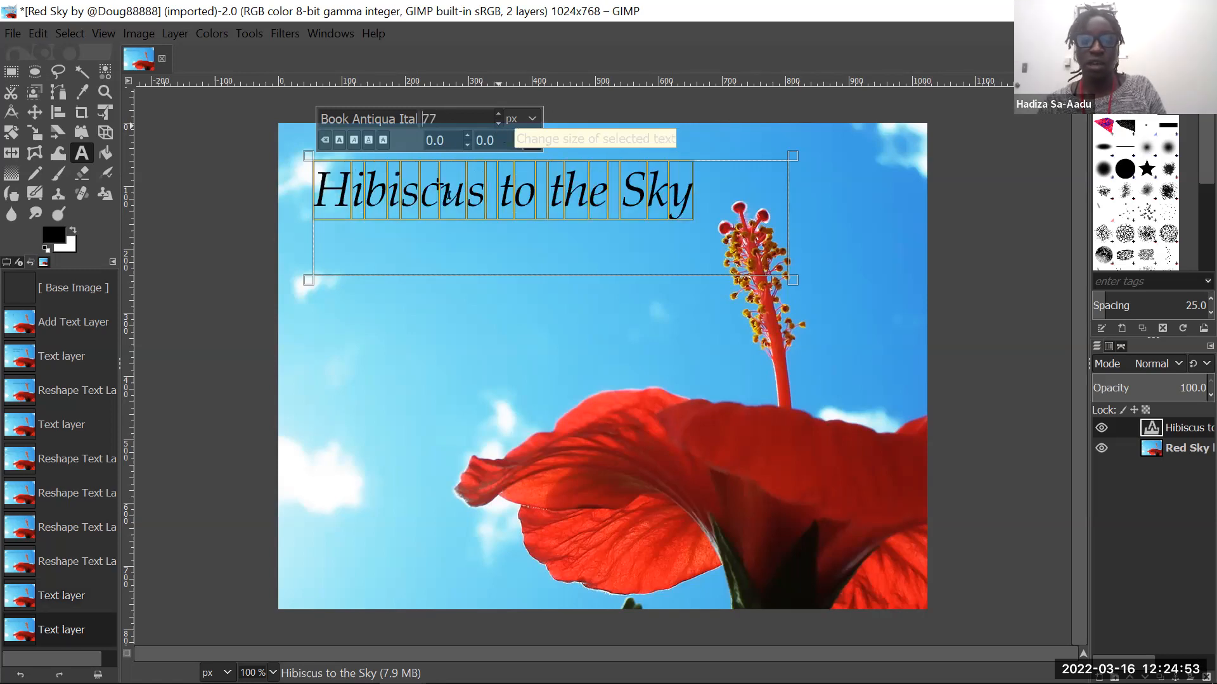
{"action": "left_click", "coordinate": [498, 125]}
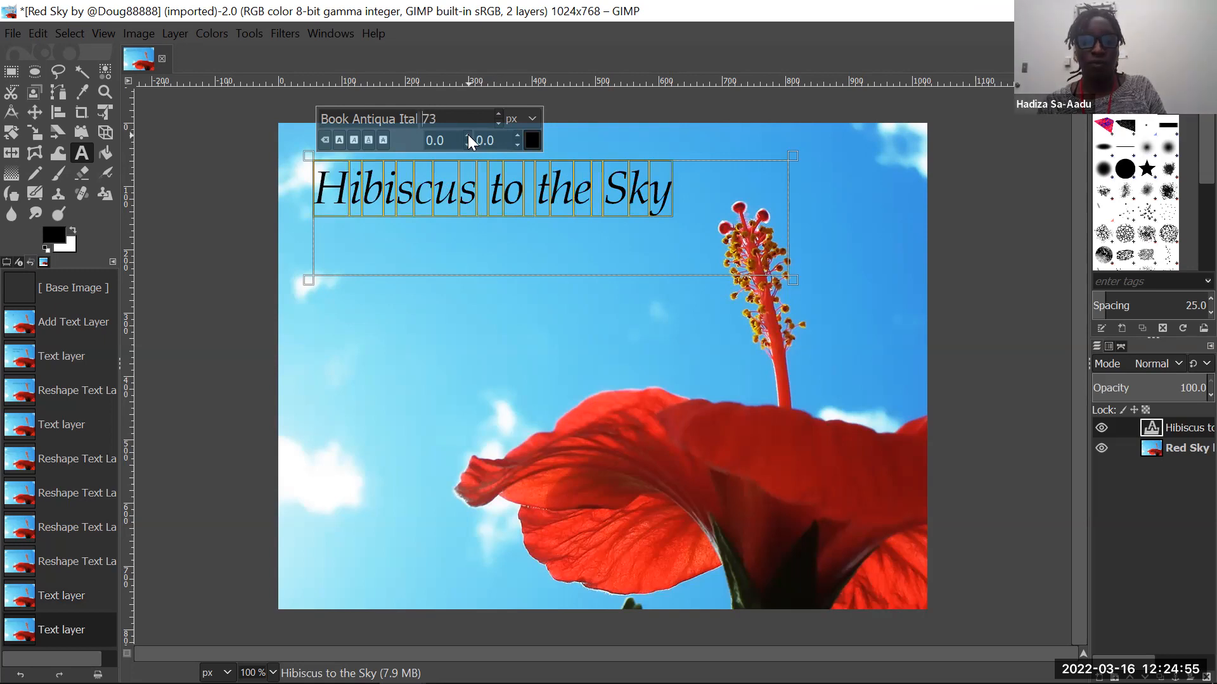
- Try a baseline shift of 3.0 on the selected title text, then restore it to 0.0
{"action": "left_click", "coordinate": [467, 134]}
{"action": "left_click", "coordinate": [468, 135]}
{"action": "left_click", "coordinate": [467, 134]}
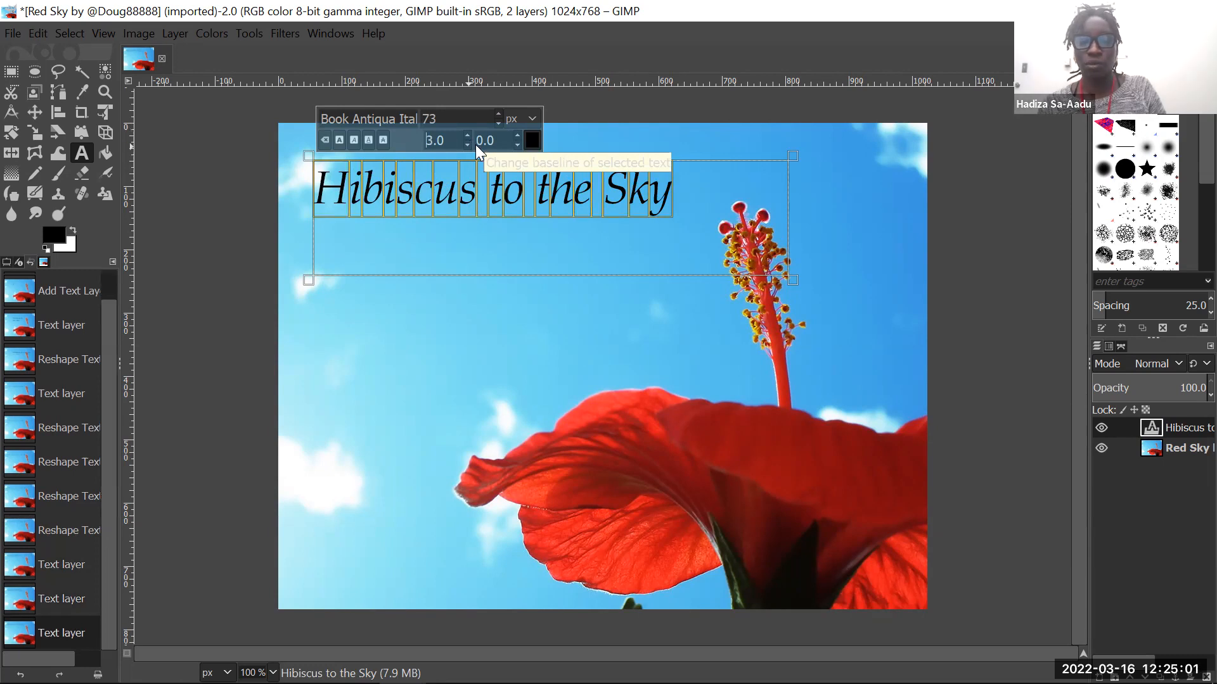
{"action": "left_click", "coordinate": [468, 145]}
{"action": "left_click", "coordinate": [467, 145]}
{"action": "left_click", "coordinate": [468, 146]}
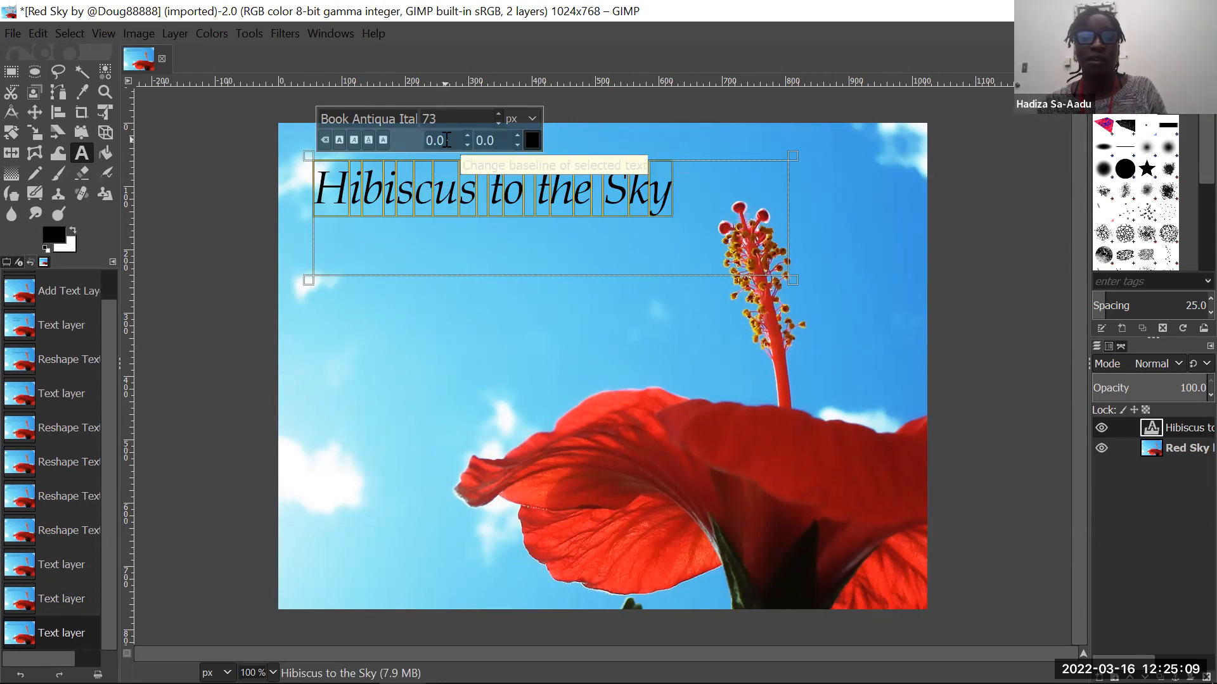
- Try wide and tight kerning on the title text, from 14.0 down to -11.0, then restore it to 0.0
{"action": "left_click", "coordinate": [515, 135]}
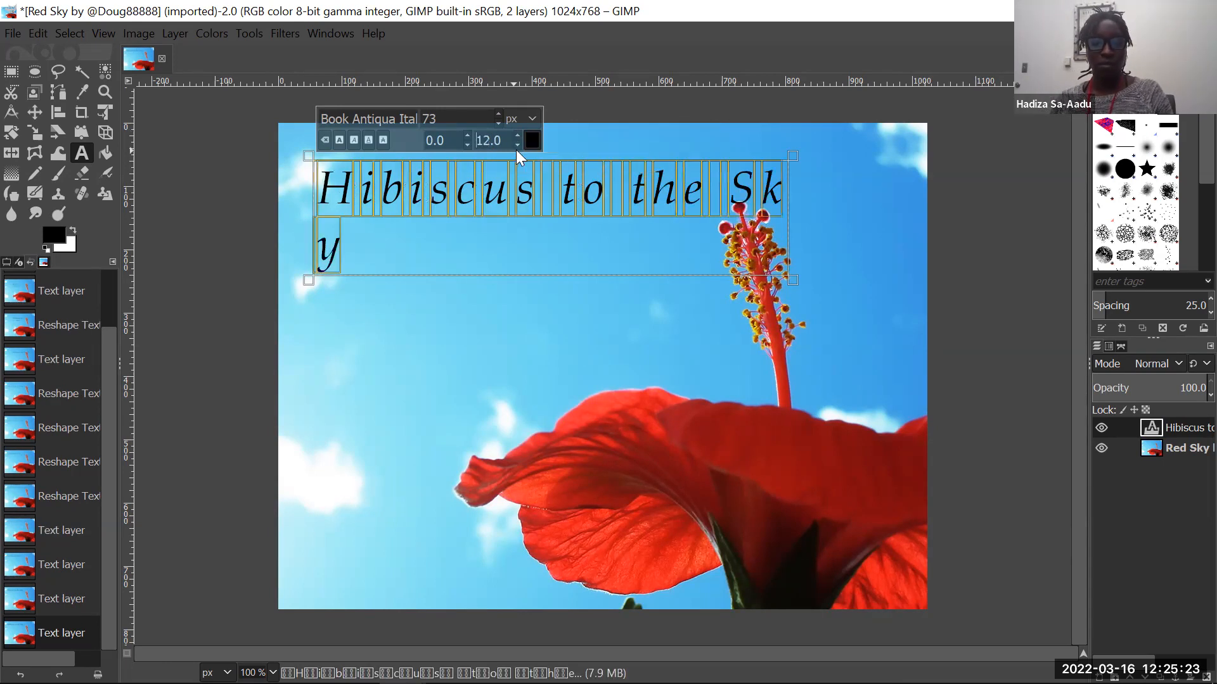
{"action": "left_click", "coordinate": [518, 139]}
{"action": "left_click", "coordinate": [518, 139]}
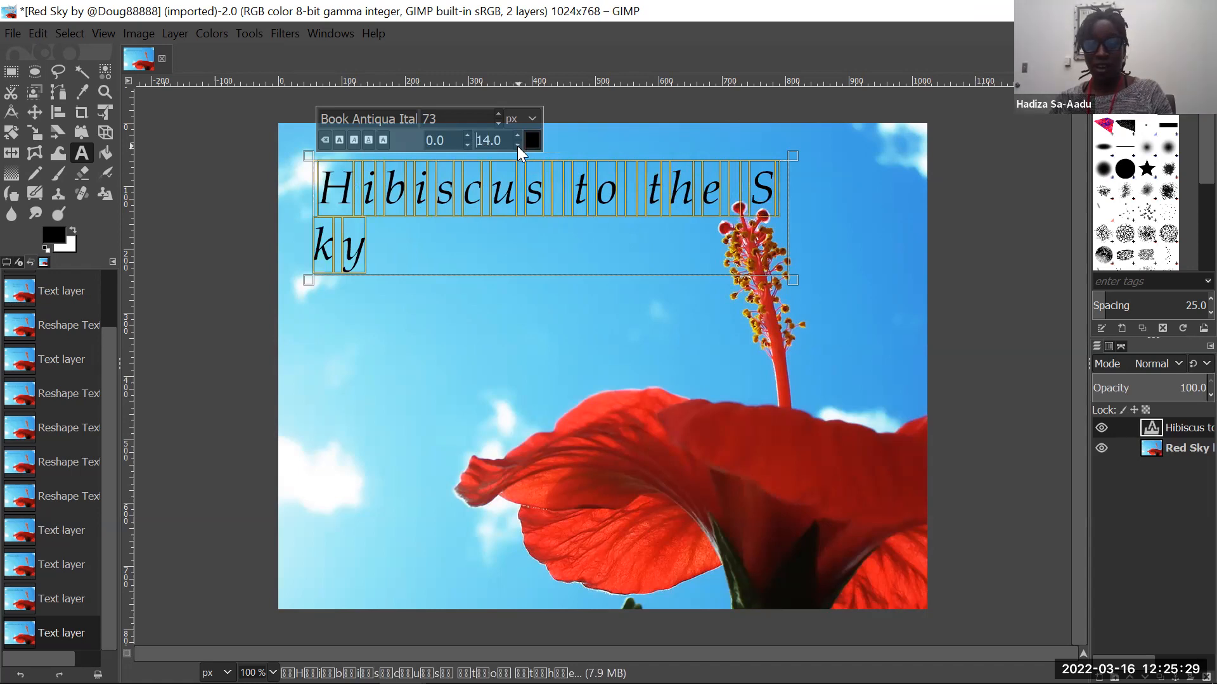
{"action": "left_click", "coordinate": [517, 146]}
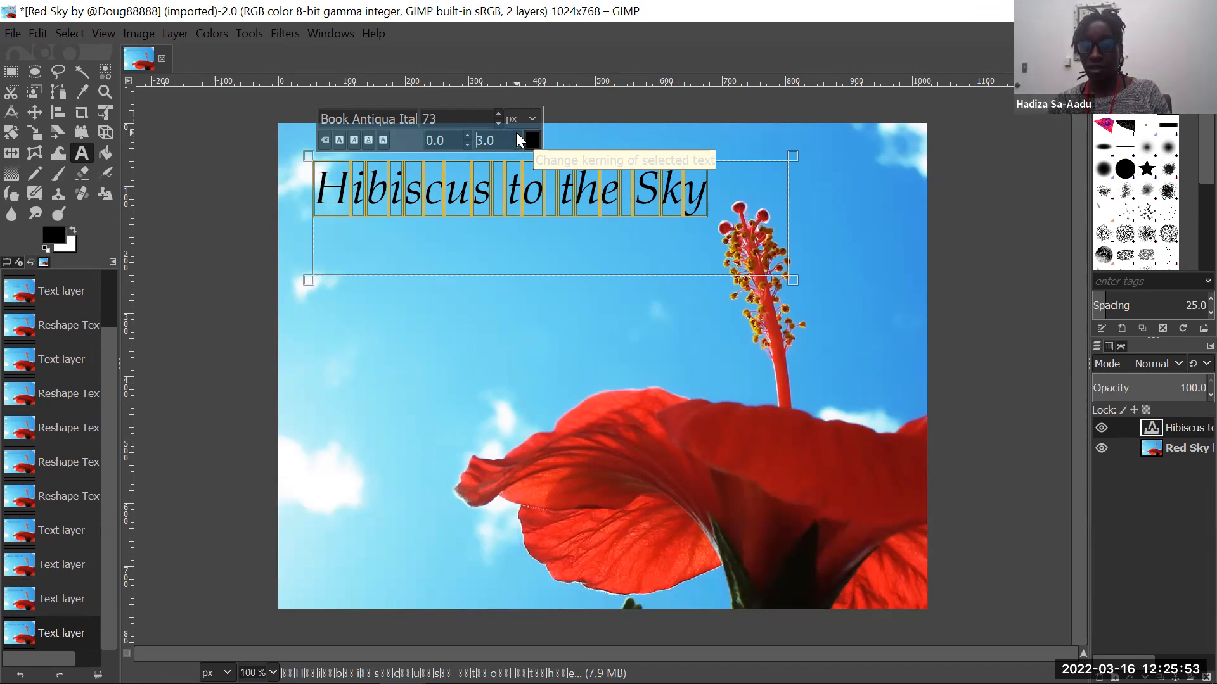
{"action": "left_click", "coordinate": [516, 134]}
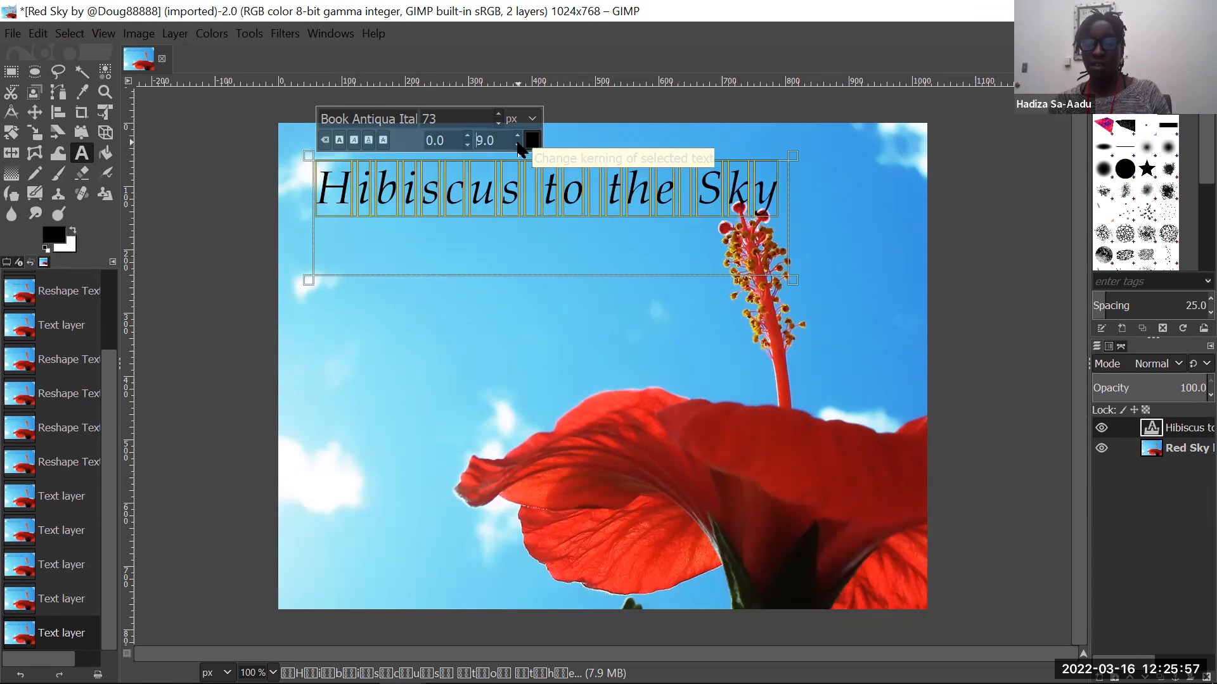
{"action": "left_click", "coordinate": [518, 144]}
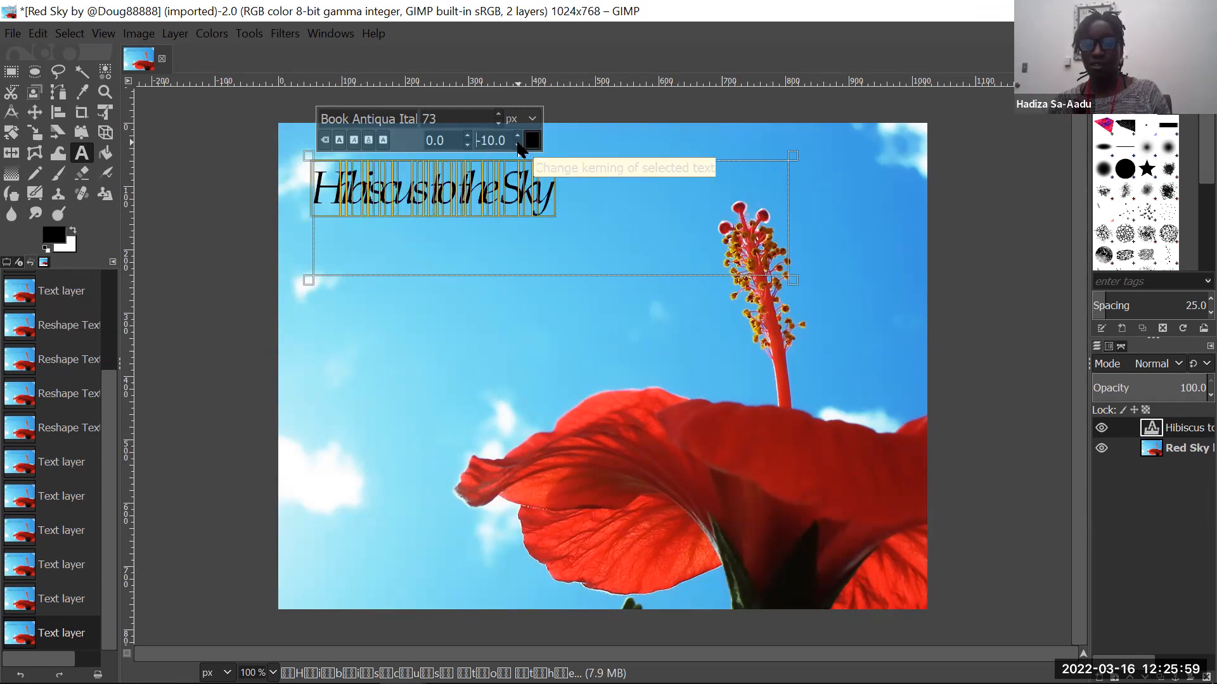
{"action": "left_click", "coordinate": [517, 145]}
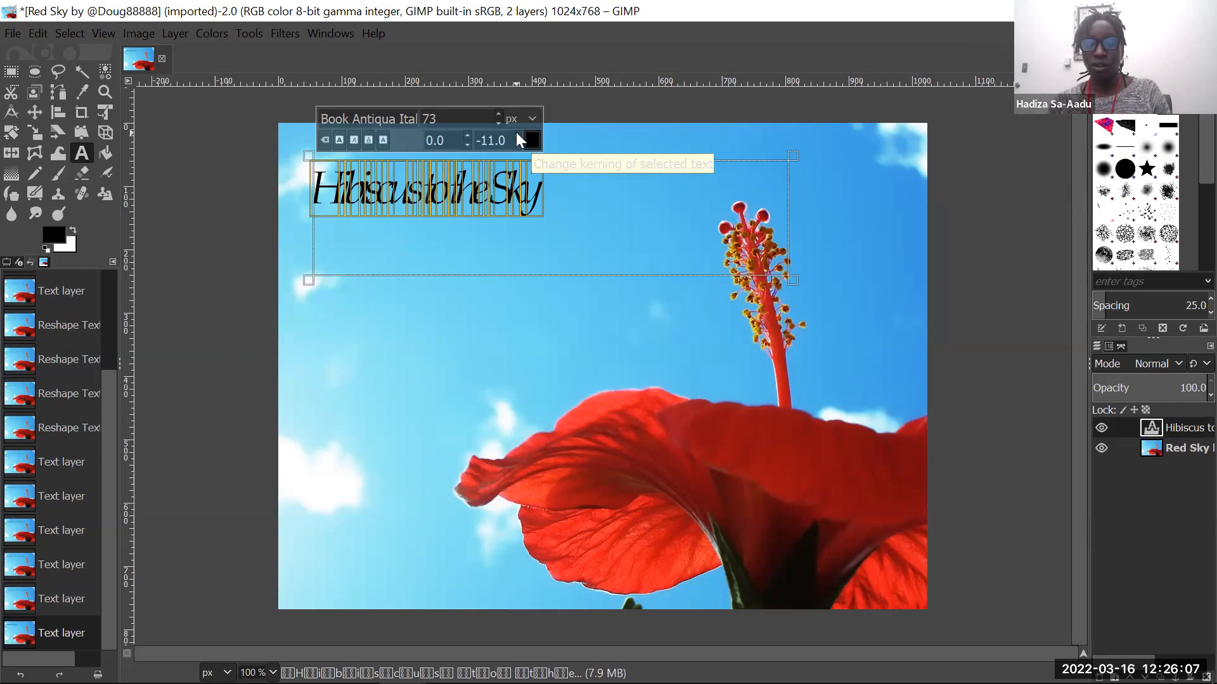
{"action": "left_click", "coordinate": [517, 135]}
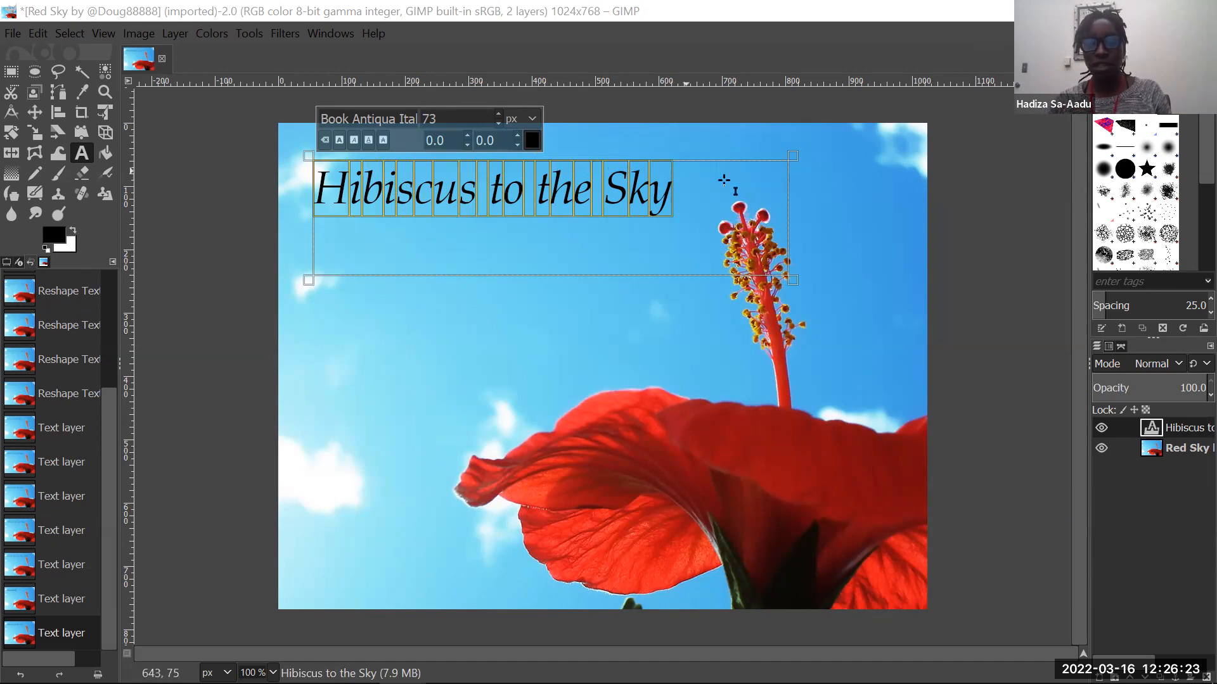
- Open the color settings of the selected title text, and resize and move the dialog clear of the title
{"action": "left_click", "coordinate": [532, 140]}
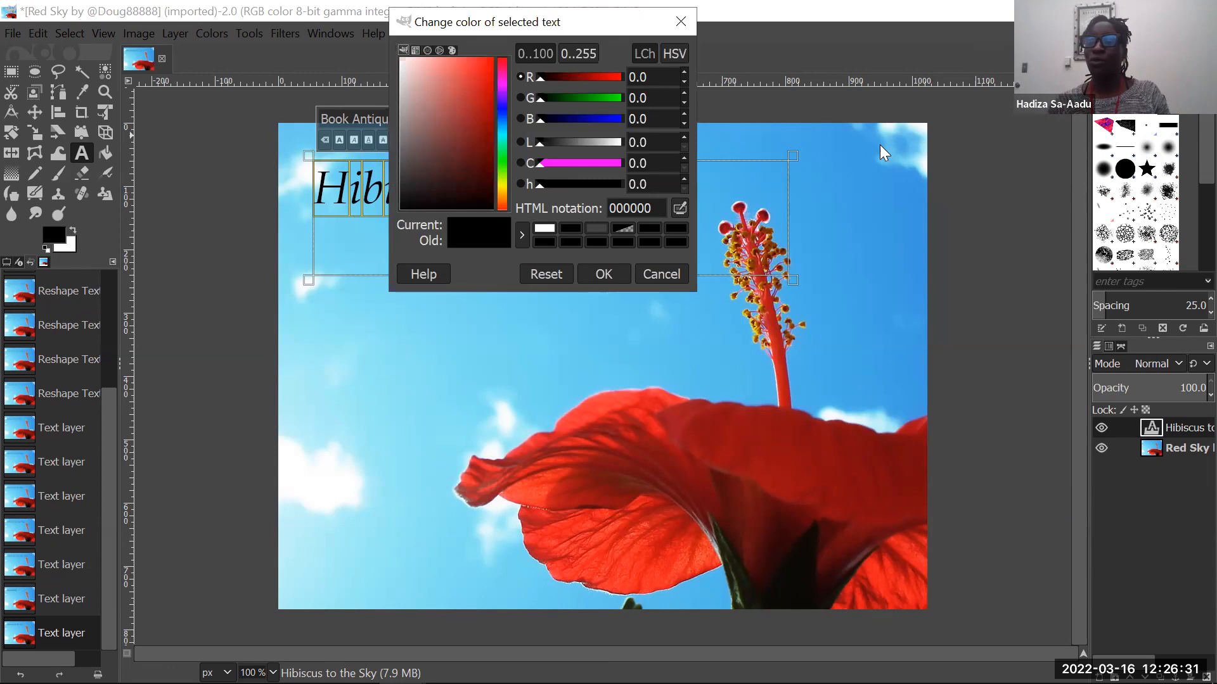
{"action": "left_click_drag", "start_coordinate": [582, 28], "coordinate": [930, 144]}
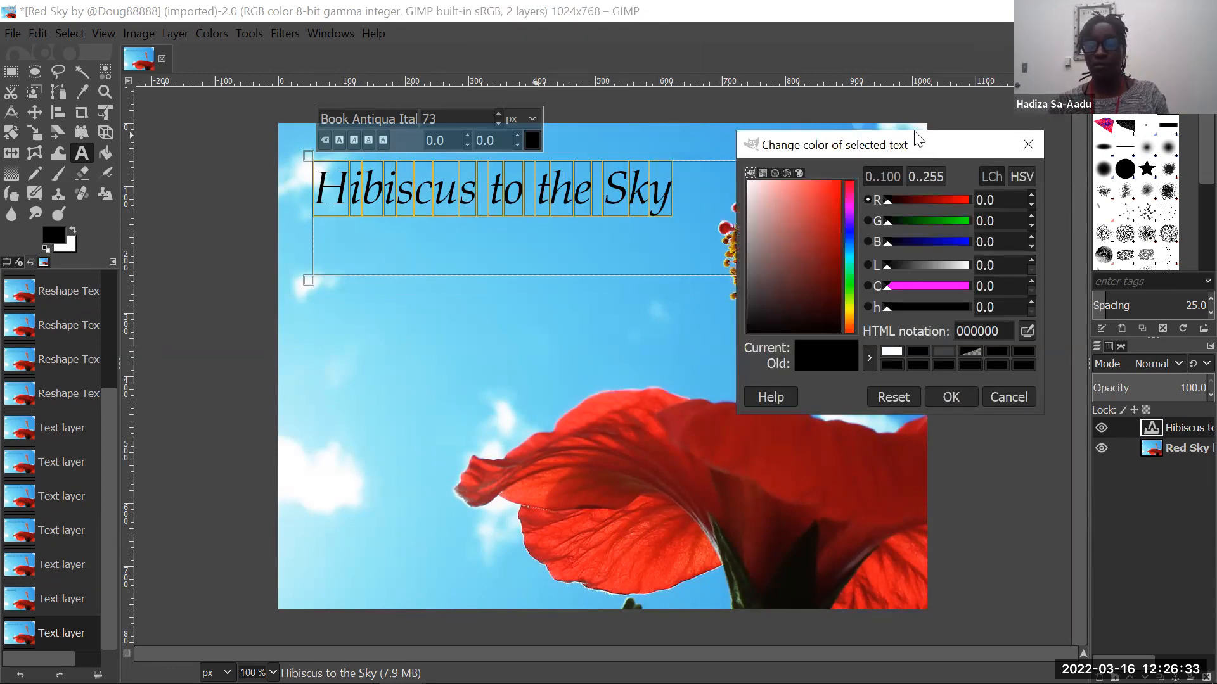
{"action": "left_click_drag", "start_coordinate": [917, 136], "coordinate": [910, 53]}
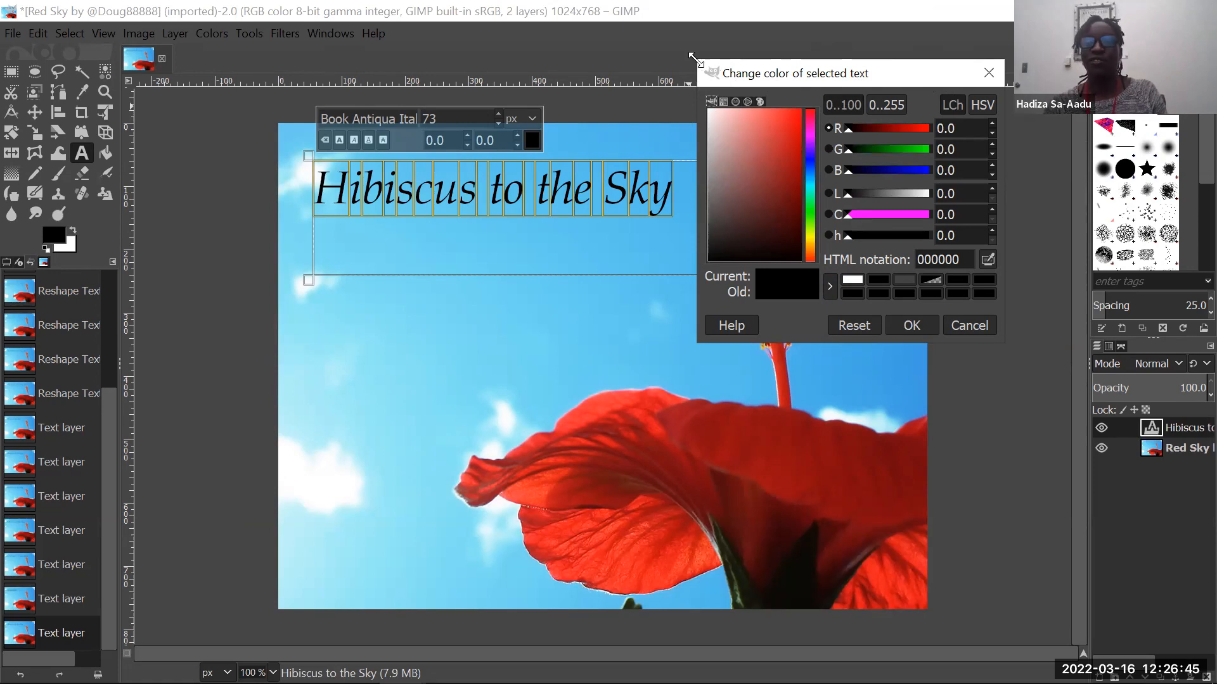
{"action": "left_click_drag", "start_coordinate": [693, 58], "coordinate": [649, 54]}
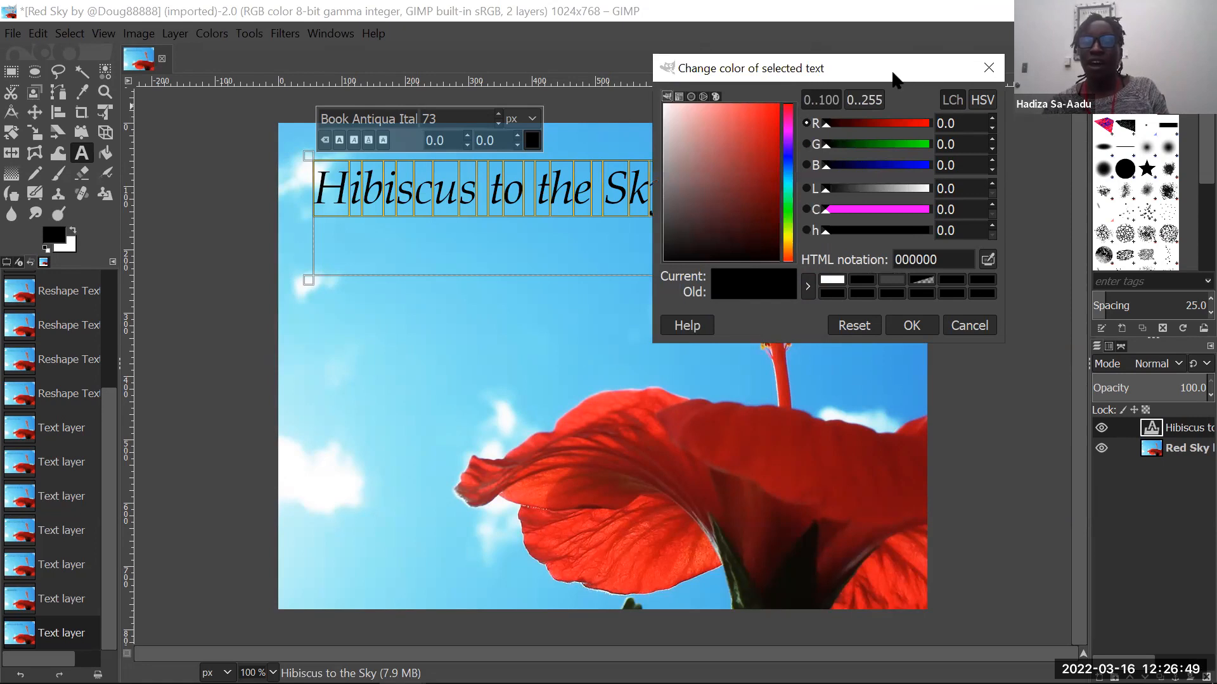
{"action": "left_click_drag", "start_coordinate": [894, 79], "coordinate": [874, 32]}
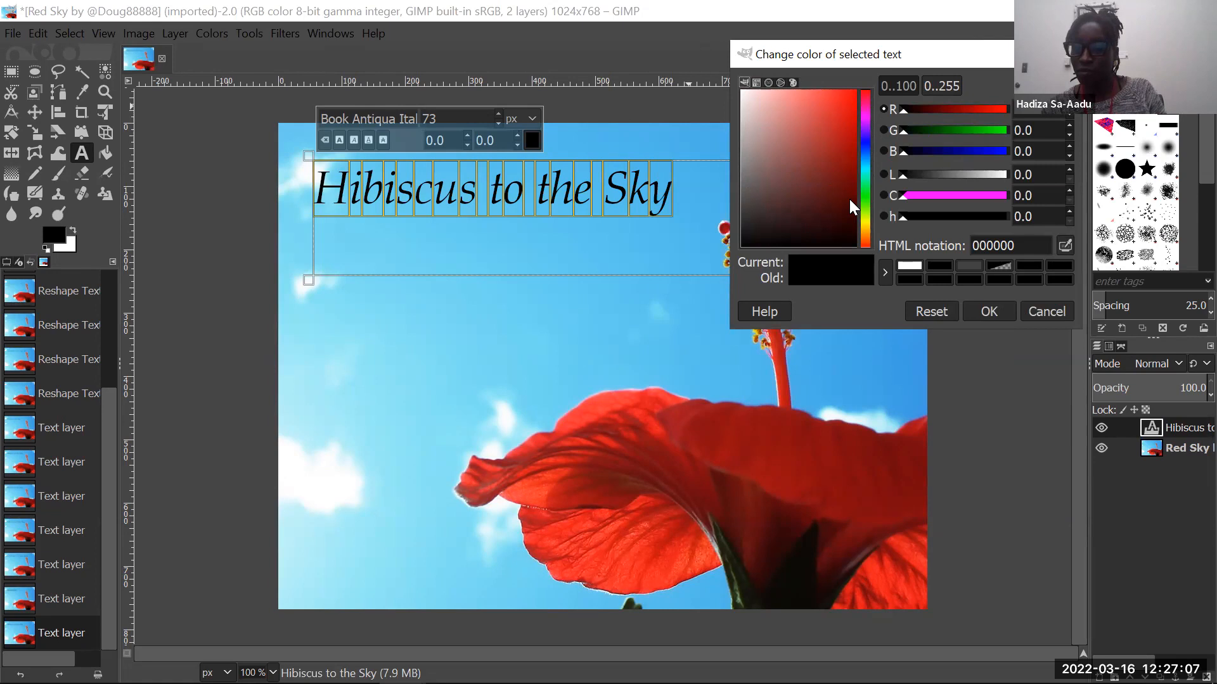
- Shift the hue of the text color from red through blue to cyan
{"action": "left_click", "coordinate": [866, 93]}
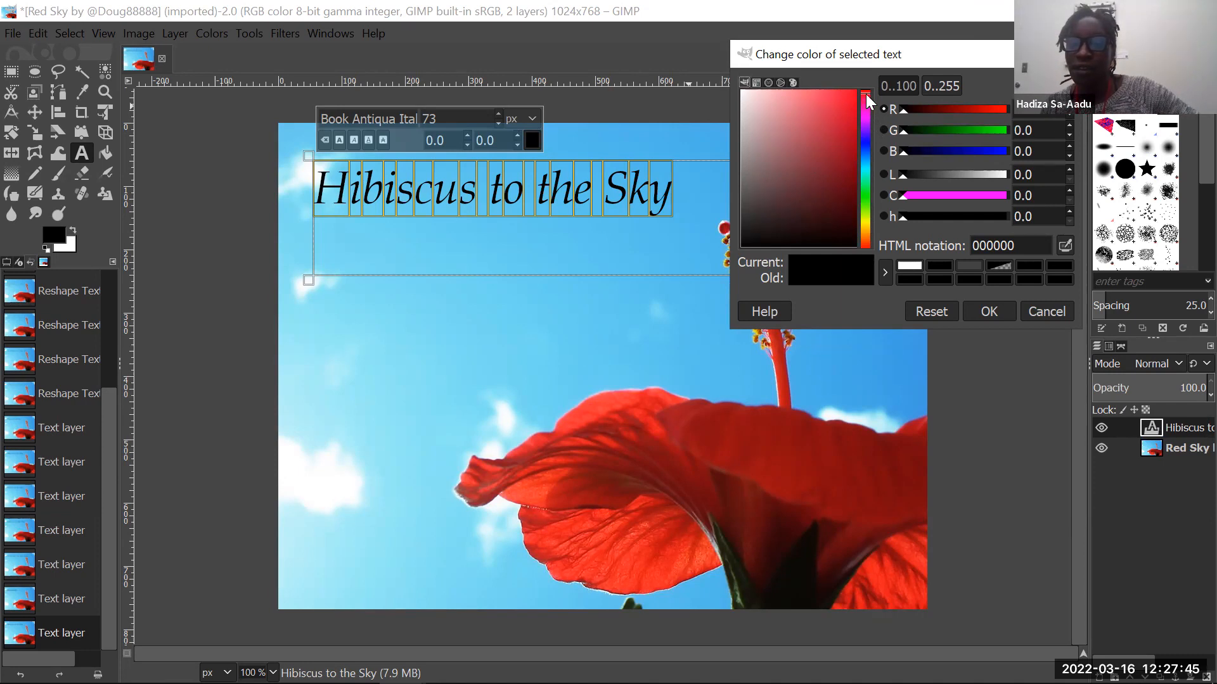
{"action": "mouse_move", "coordinate": [866, 94]}
{"action": "left_mouse_down"}
{"action": "mouse_move", "coordinate": [863, 246]}
{"action": "mouse_move", "coordinate": [871, 156]}
{"action": "left_mouse_up"}
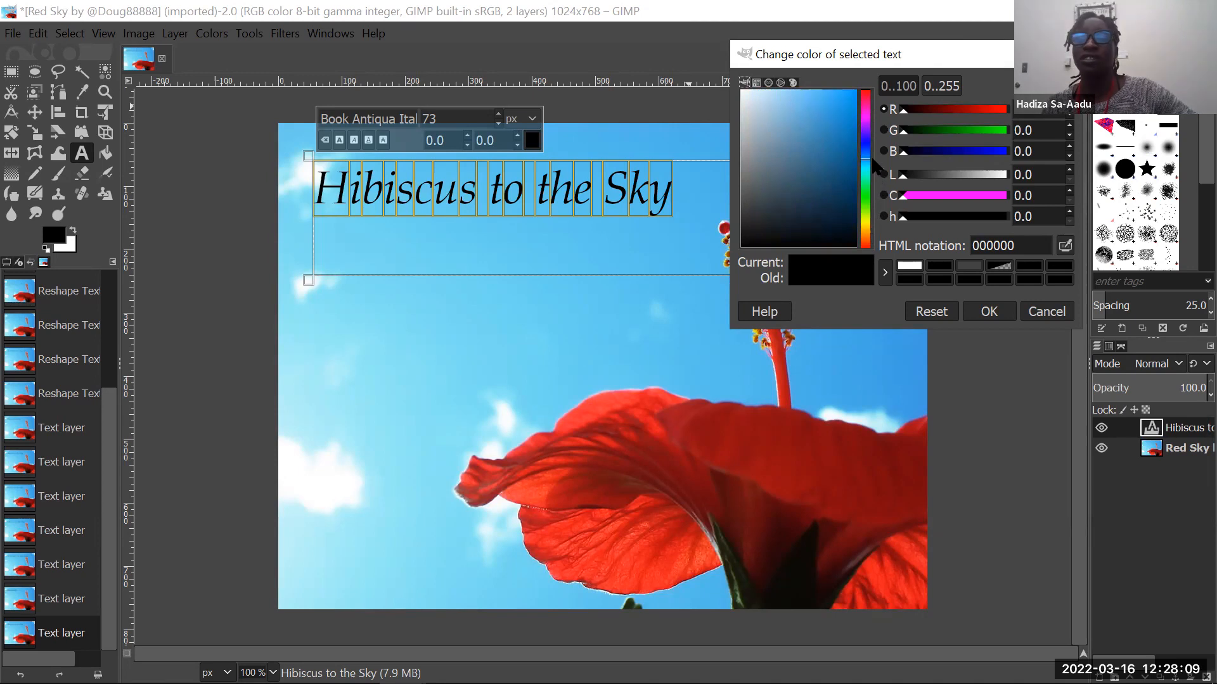
{"action": "mouse_move", "coordinate": [871, 155]}
{"action": "left_mouse_down"}
{"action": "mouse_move", "coordinate": [873, 130]}
{"action": "mouse_move", "coordinate": [874, 163]}
{"action": "mouse_move", "coordinate": [872, 133]}
{"action": "mouse_move", "coordinate": [853, 190]}
{"action": "left_mouse_up"}
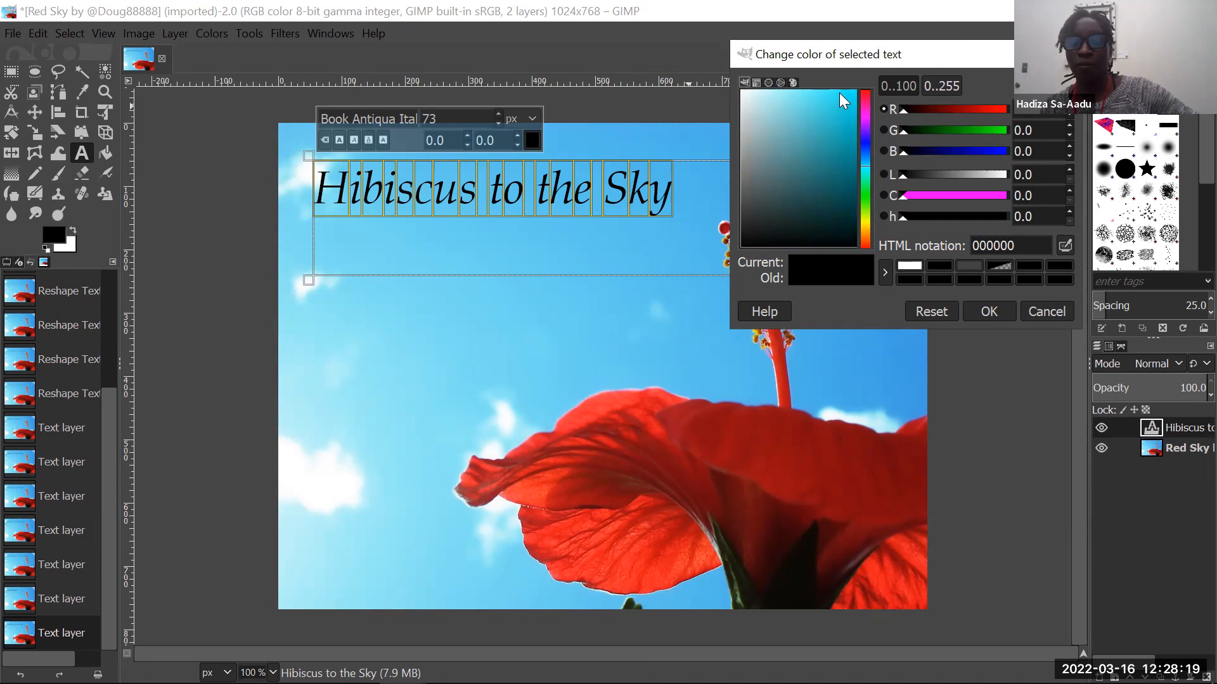
- Try pure white (ffffff) as the text color and highlight its HTML notation
{"action": "left_click", "coordinate": [743, 91]}
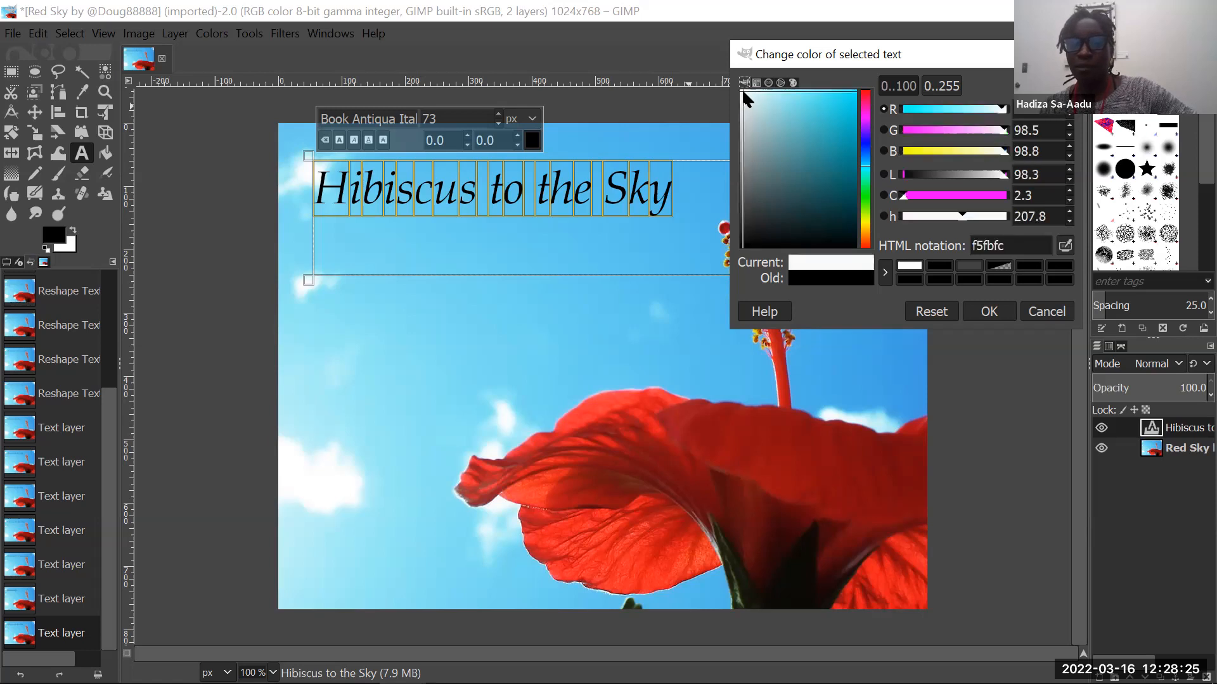
{"action": "left_click_drag", "start_coordinate": [743, 91], "coordinate": [736, 85]}
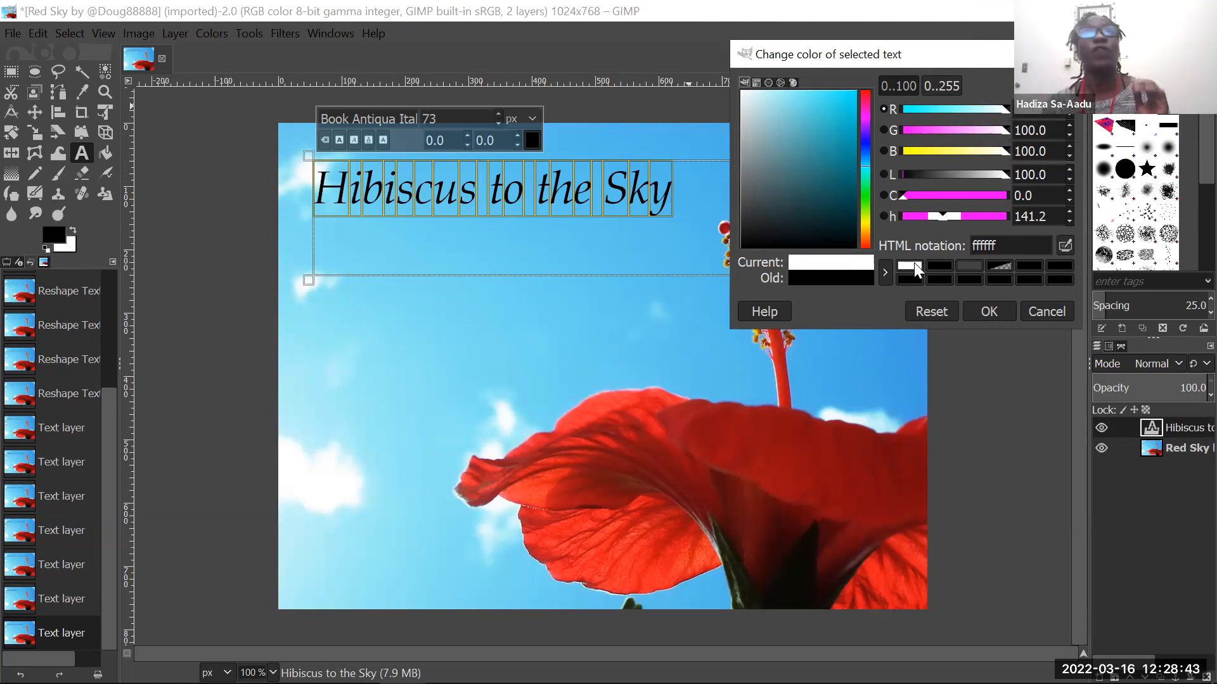
{"action": "left_click", "coordinate": [1005, 243]}
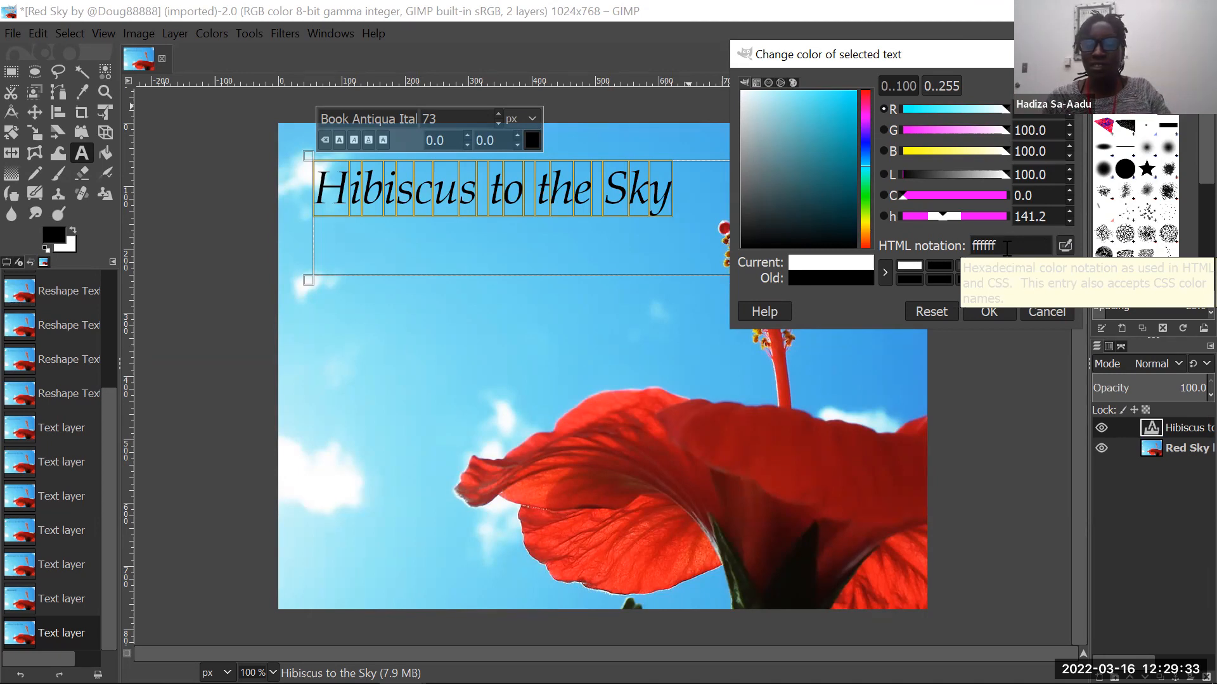
{"action": "left_click_drag", "start_coordinate": [1007, 248], "coordinate": [958, 252]}
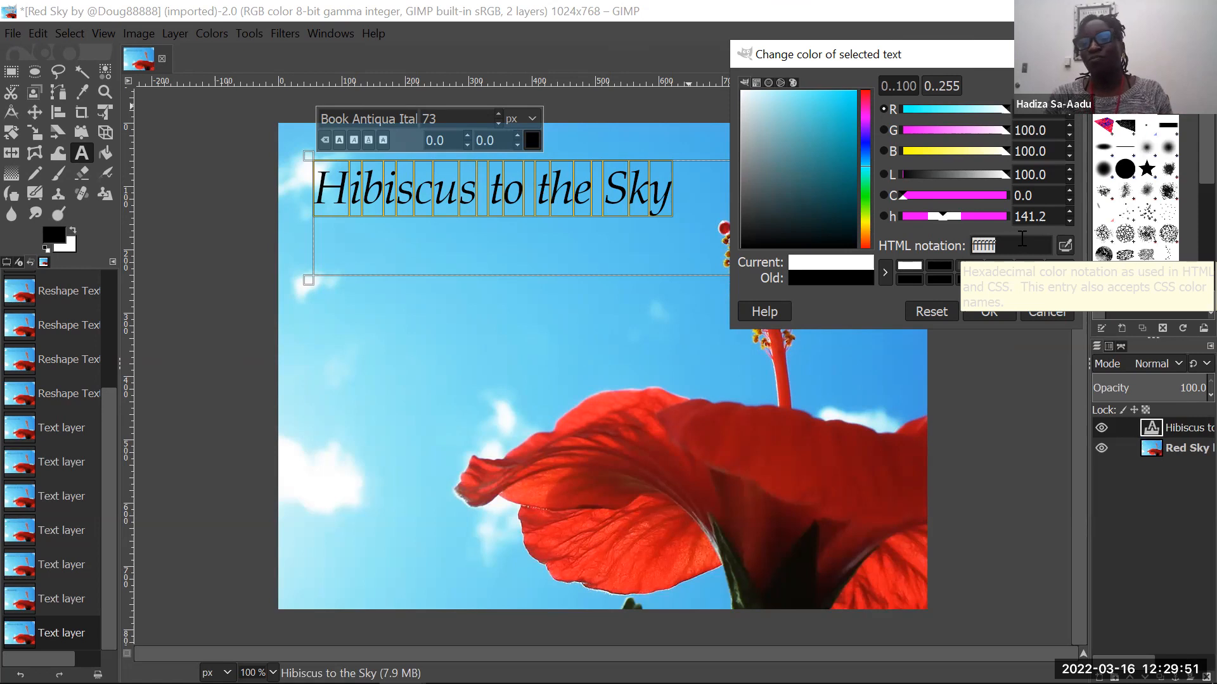
{"action": "left_click", "coordinate": [1022, 239]}
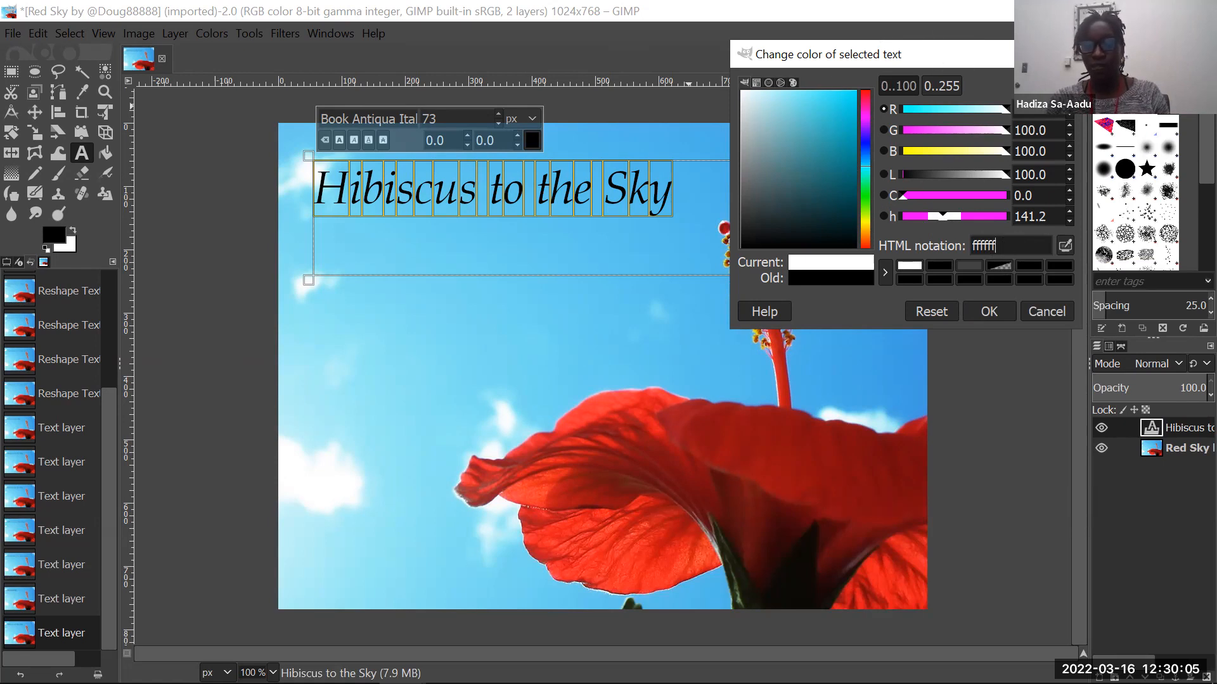
- Move the color dialog clear of the photo, and try near-black (00090a), black (000000) and teal blue (259fac) as the text color
{"action": "left_click_drag", "start_coordinate": [792, 54], "coordinate": [902, 63]}
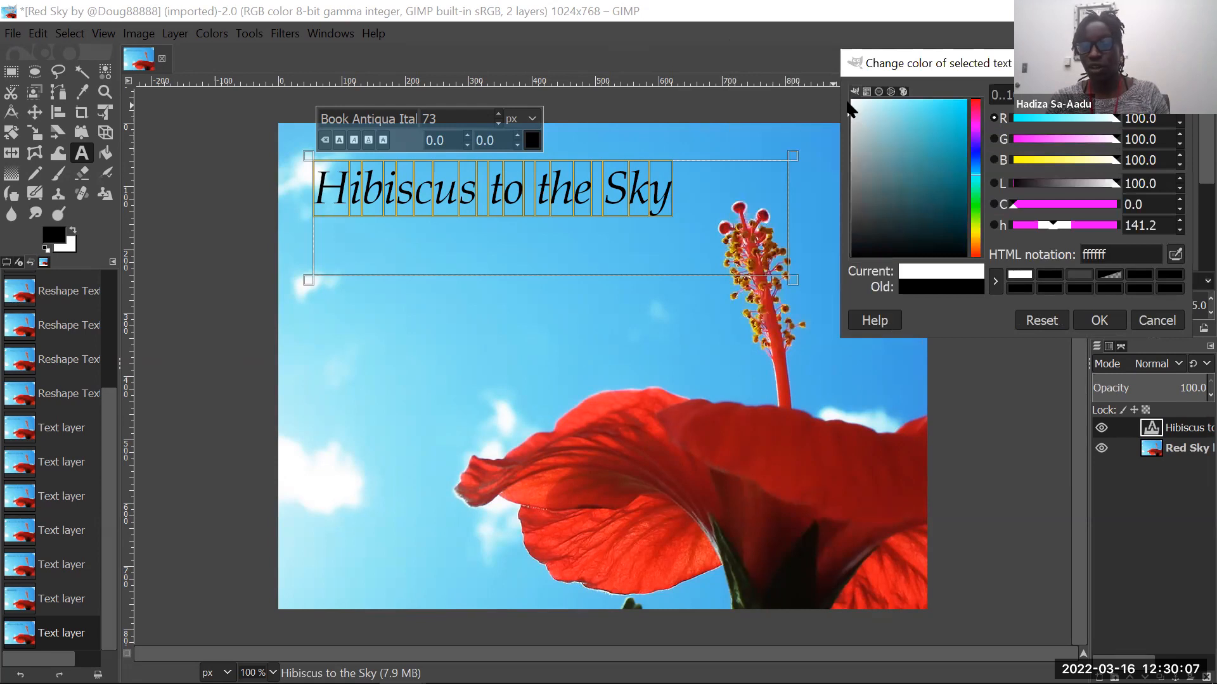
{"action": "left_click", "coordinate": [963, 252]}
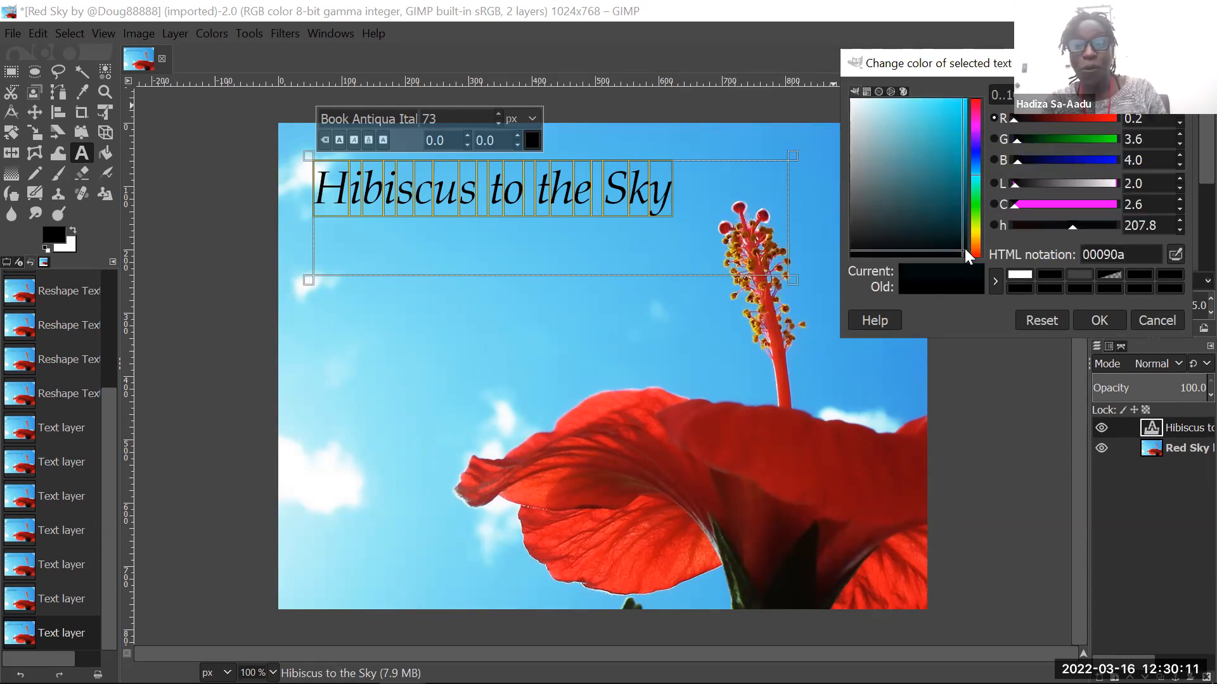
{"action": "left_click_drag", "start_coordinate": [964, 250], "coordinate": [964, 257]}
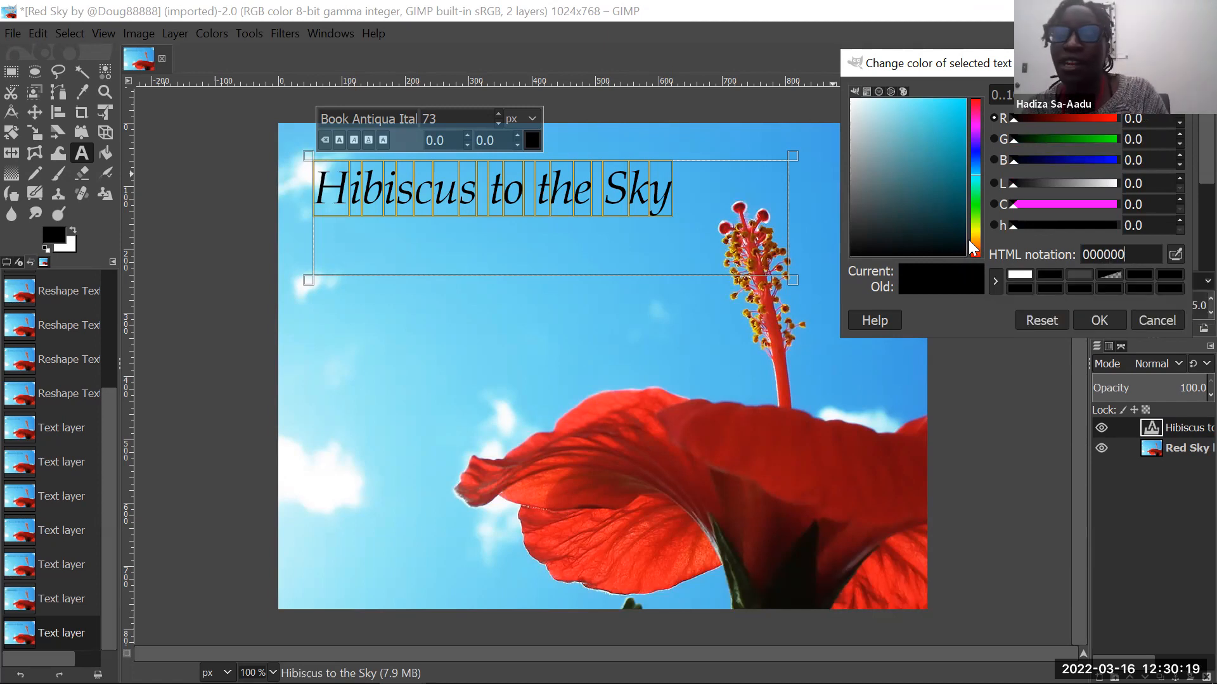
{"action": "left_click_drag", "start_coordinate": [963, 252], "coordinate": [941, 149]}
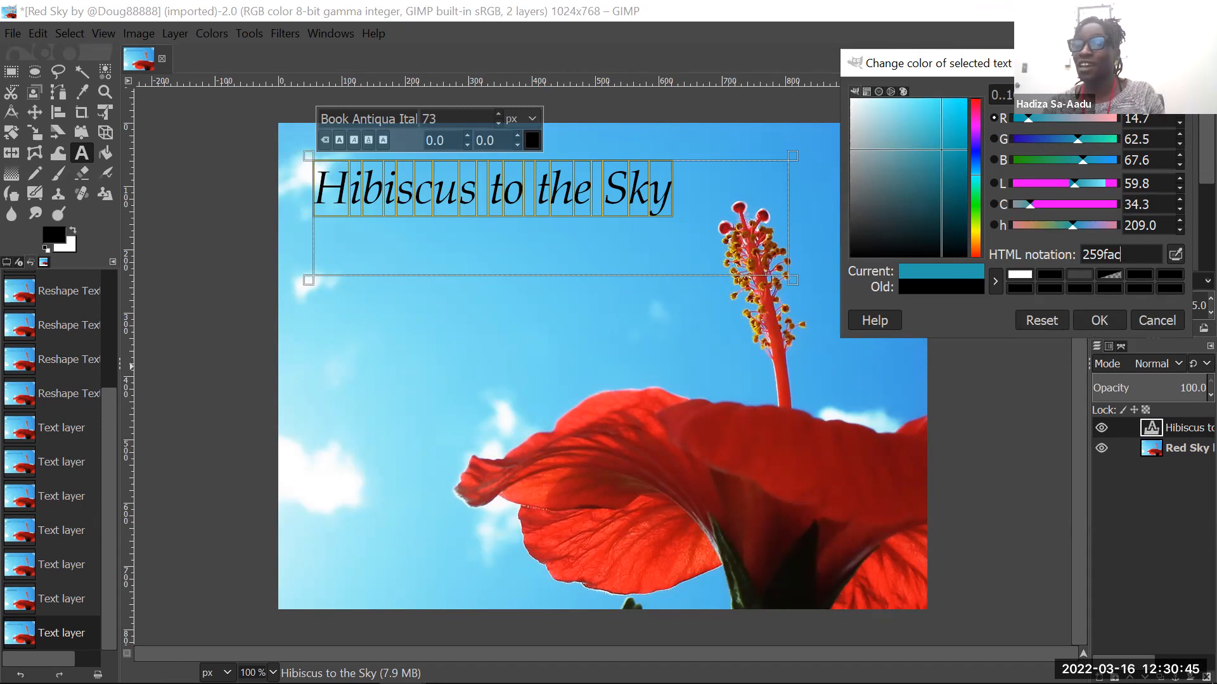
- Apply white (ffffff) as the title's text color and shrink its text box so the title still fits on one line
{"action": "left_click", "coordinate": [1023, 275]}
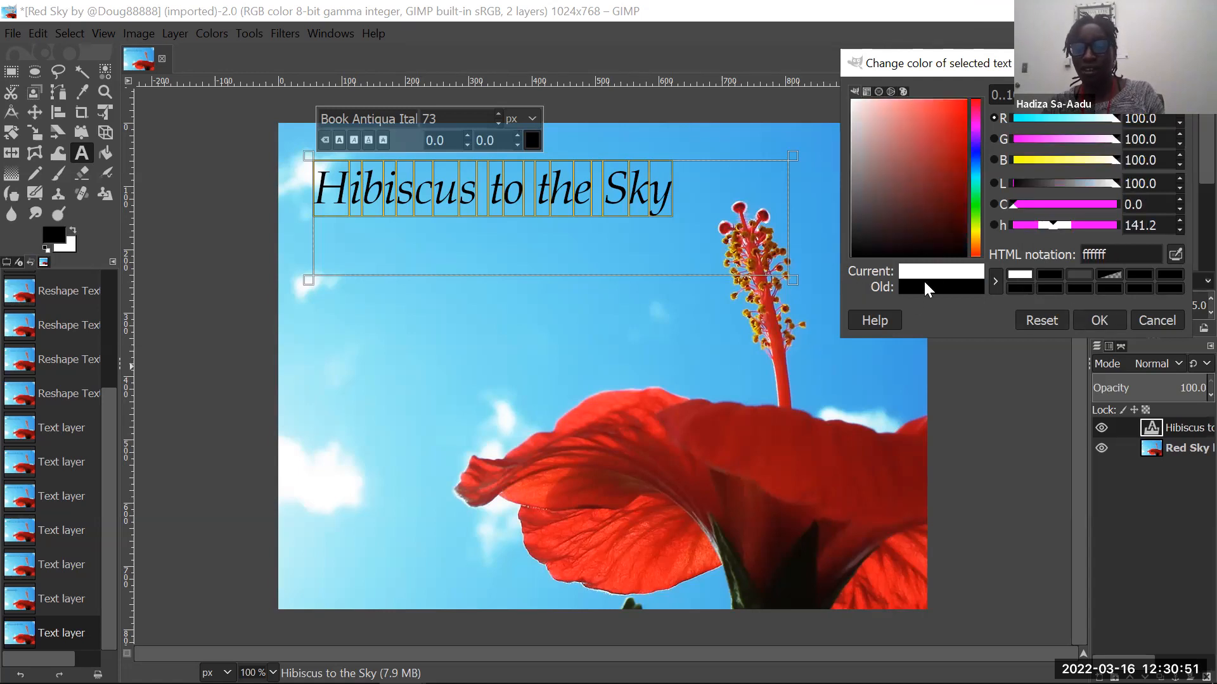
{"action": "left_click", "coordinate": [1096, 317]}
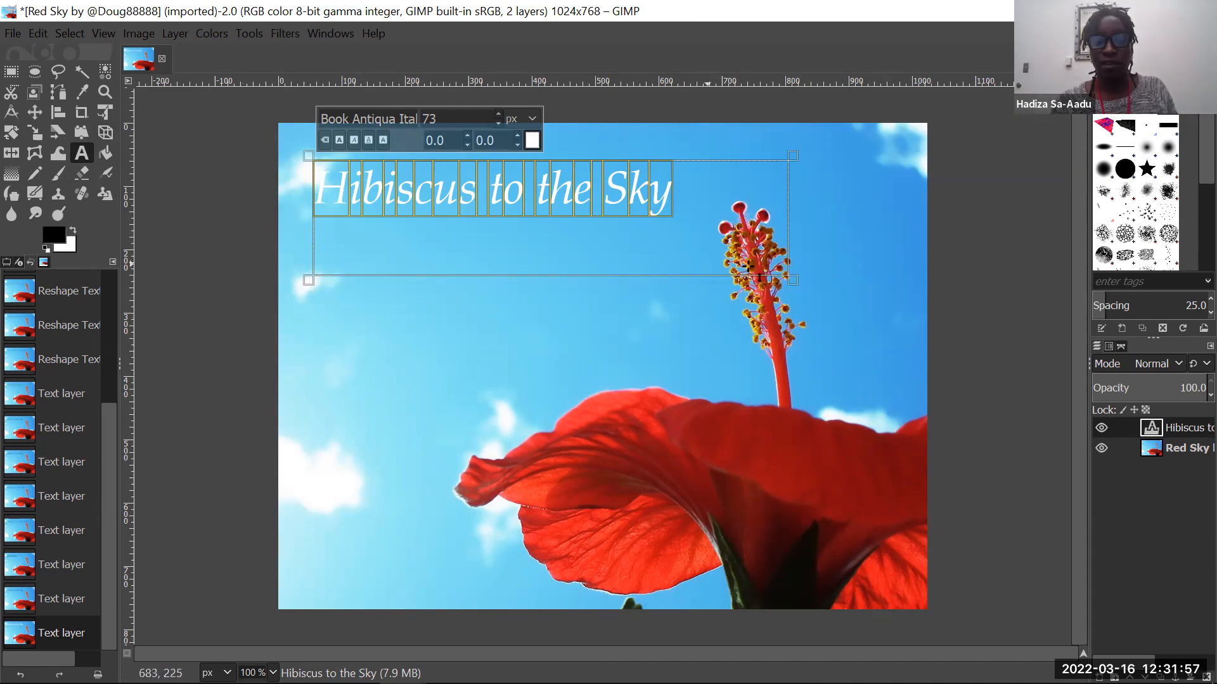
{"action": "left_click_drag", "start_coordinate": [800, 283], "coordinate": [682, 253]}
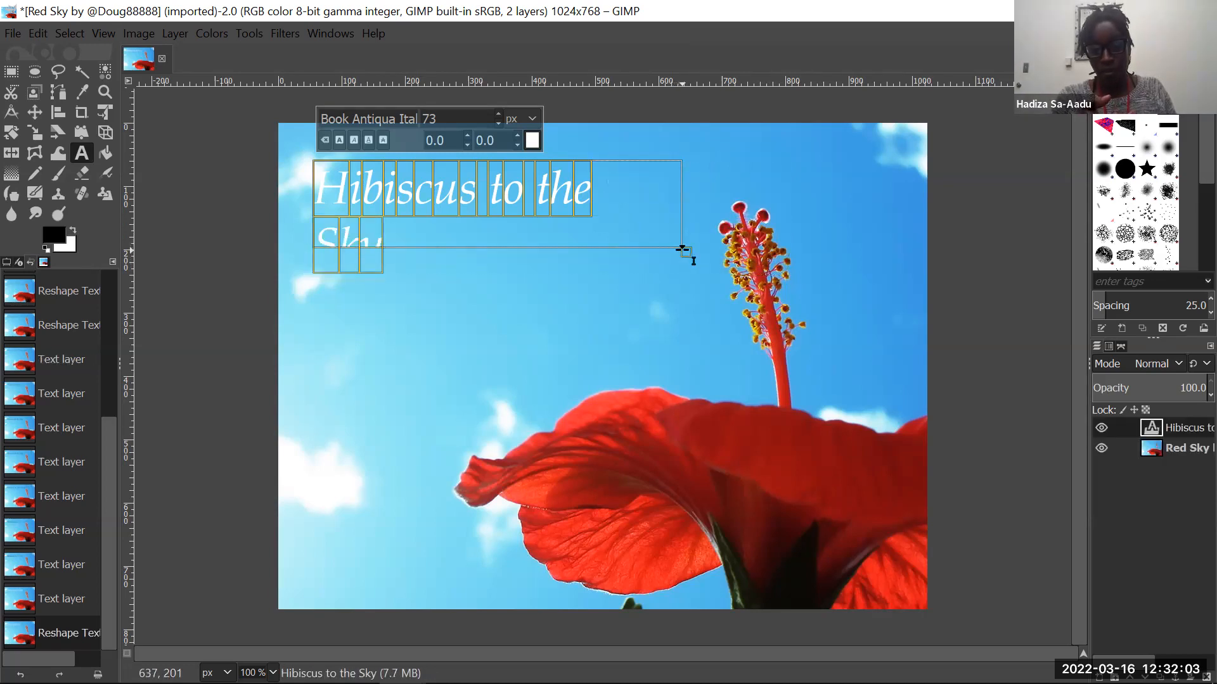
{"action": "left_click_drag", "start_coordinate": [685, 251], "coordinate": [713, 246]}
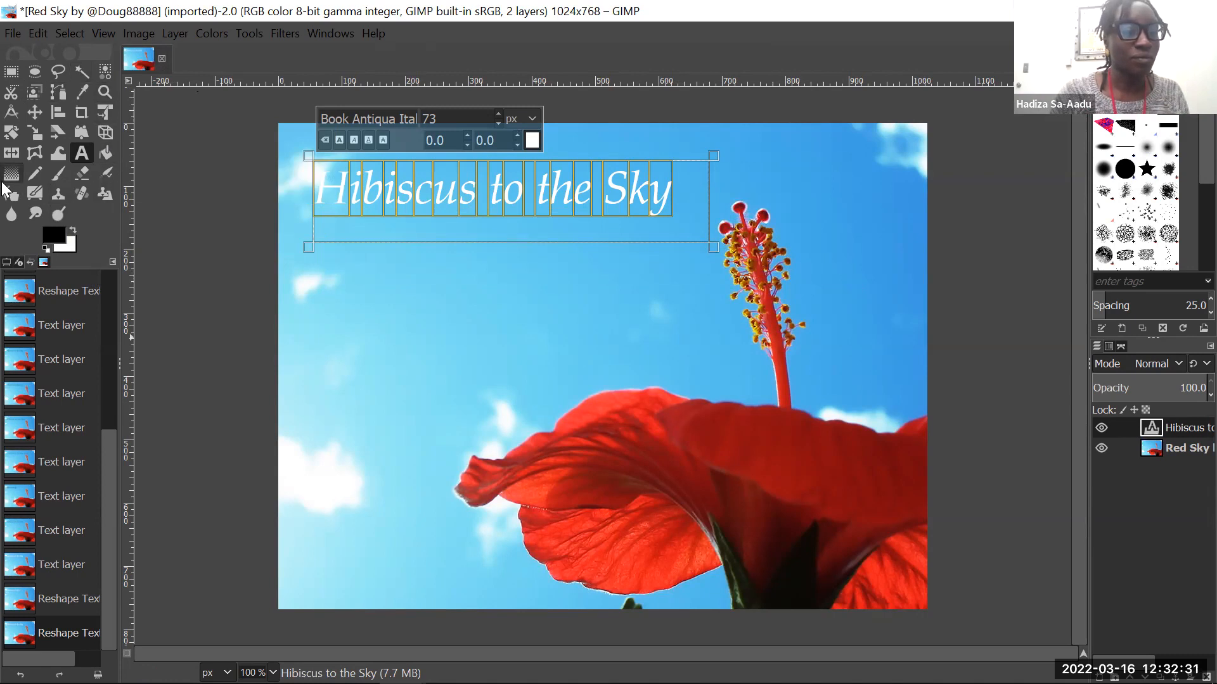
{"action": "left_click", "coordinate": [257, 29]}
{"action": "mouse_move", "coordinate": [271, 62]}
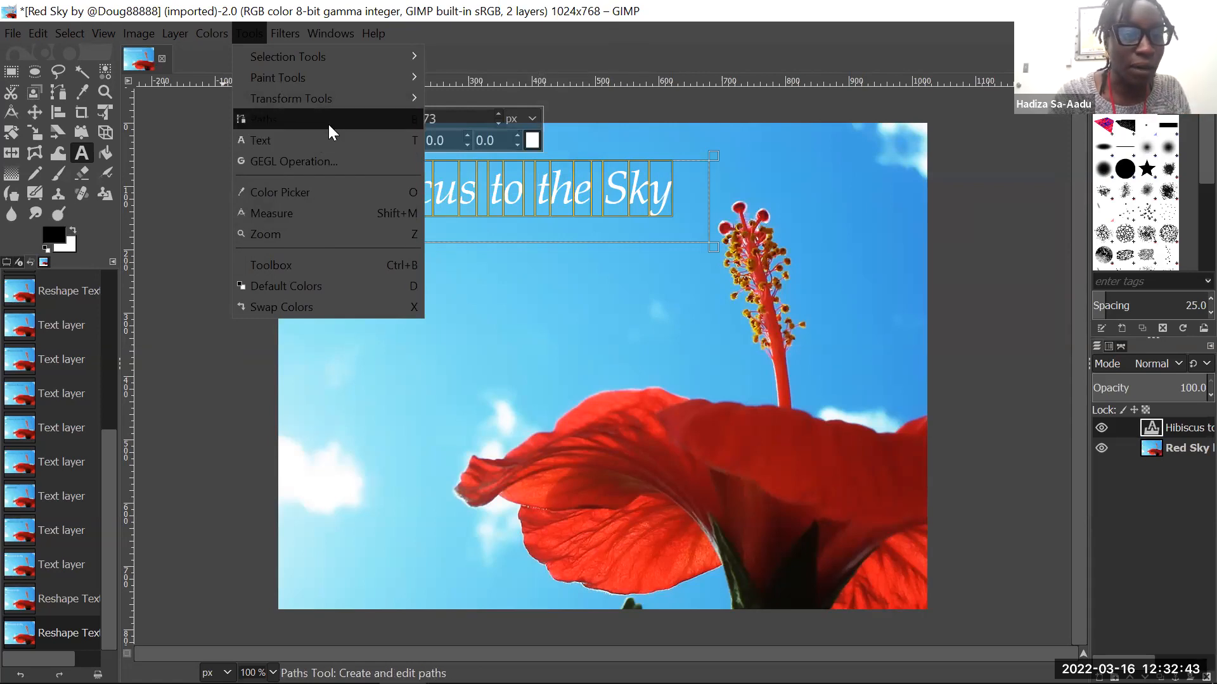
{"action": "mouse_move", "coordinate": [286, 92]}
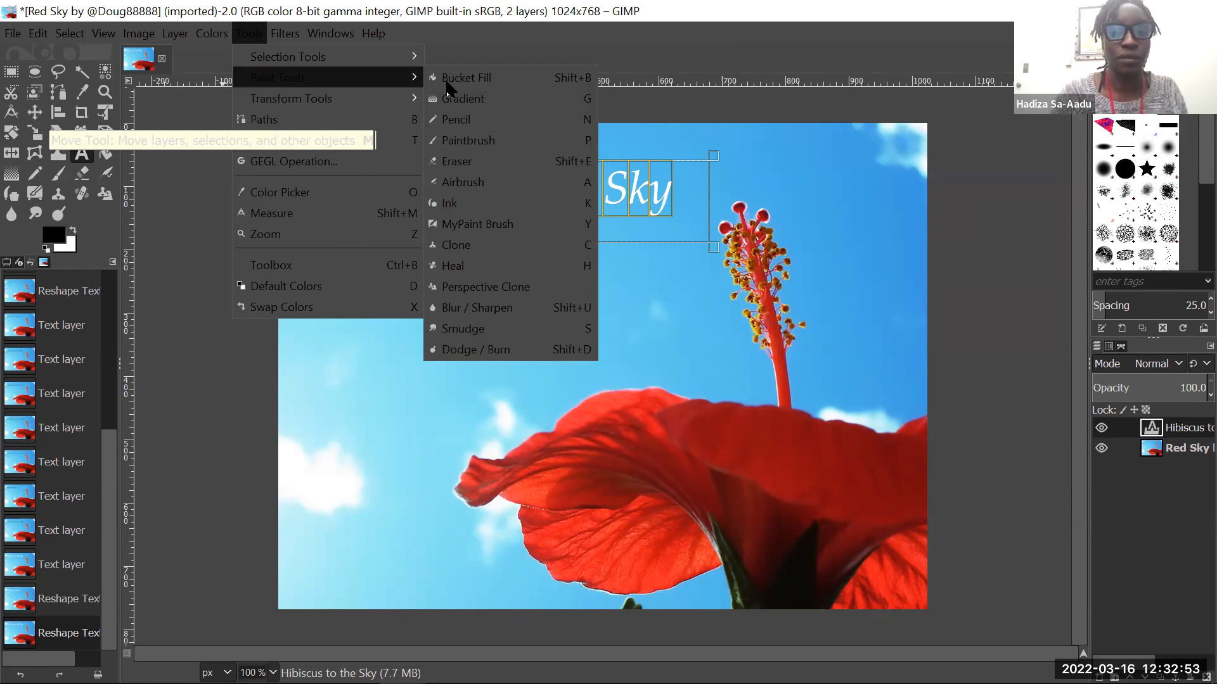
{"action": "left_click", "coordinate": [745, 42]}
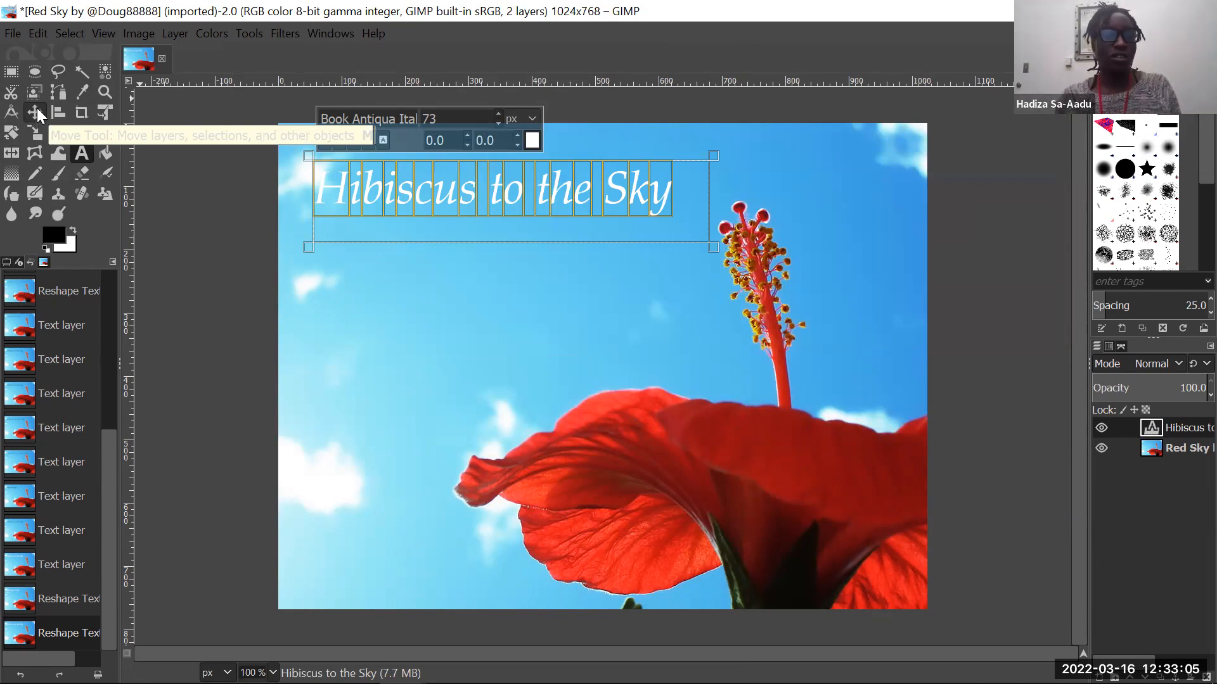
- Activate the Move tool, switch to the background photo layer, and make the title's text layer active again
{"action": "left_click", "coordinate": [38, 109]}
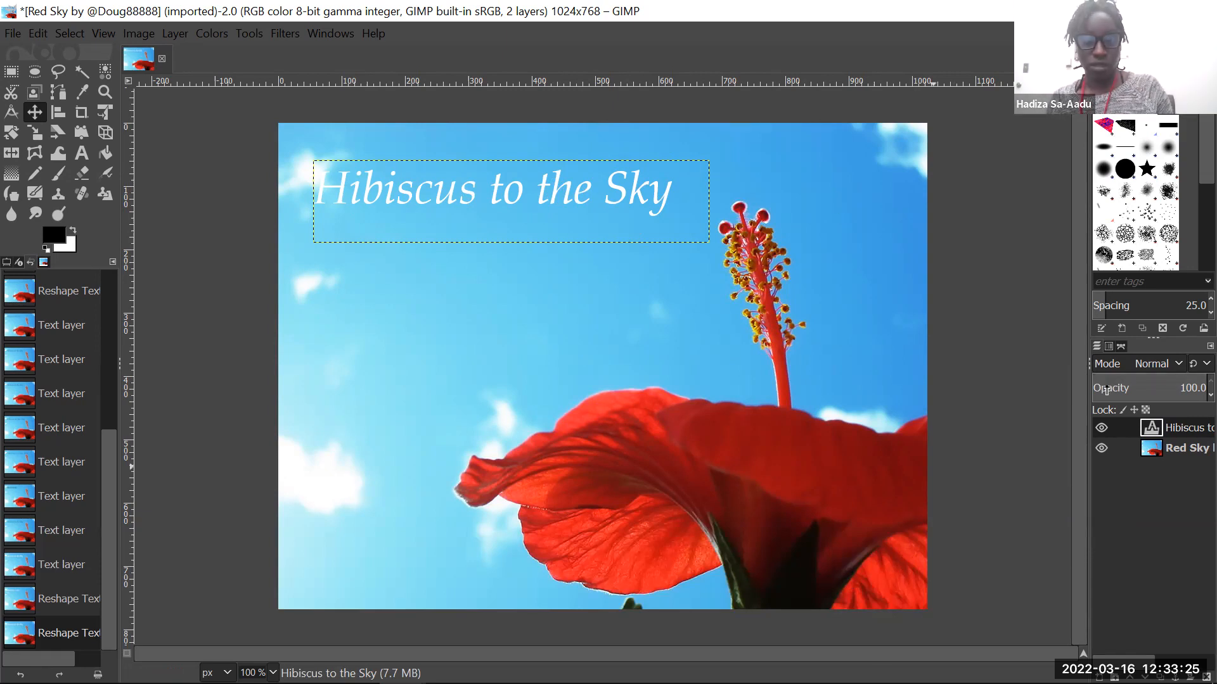
{"action": "left_click", "coordinate": [1162, 452]}
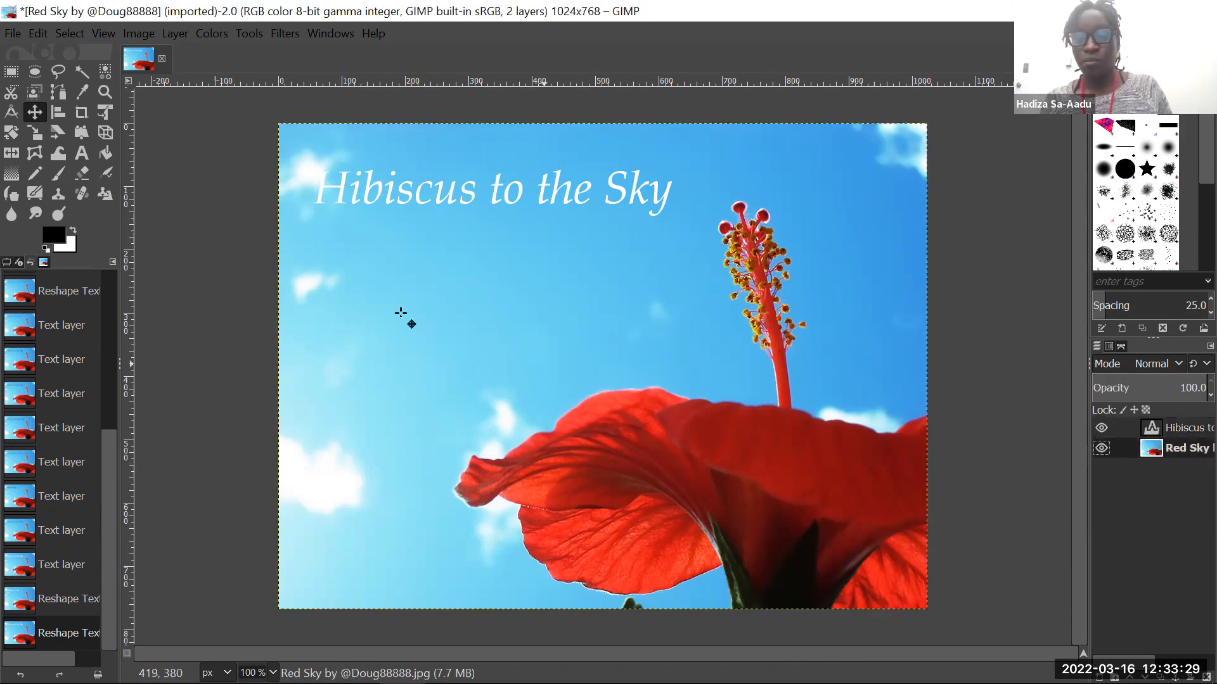
{"action": "left_click", "coordinate": [1157, 429]}
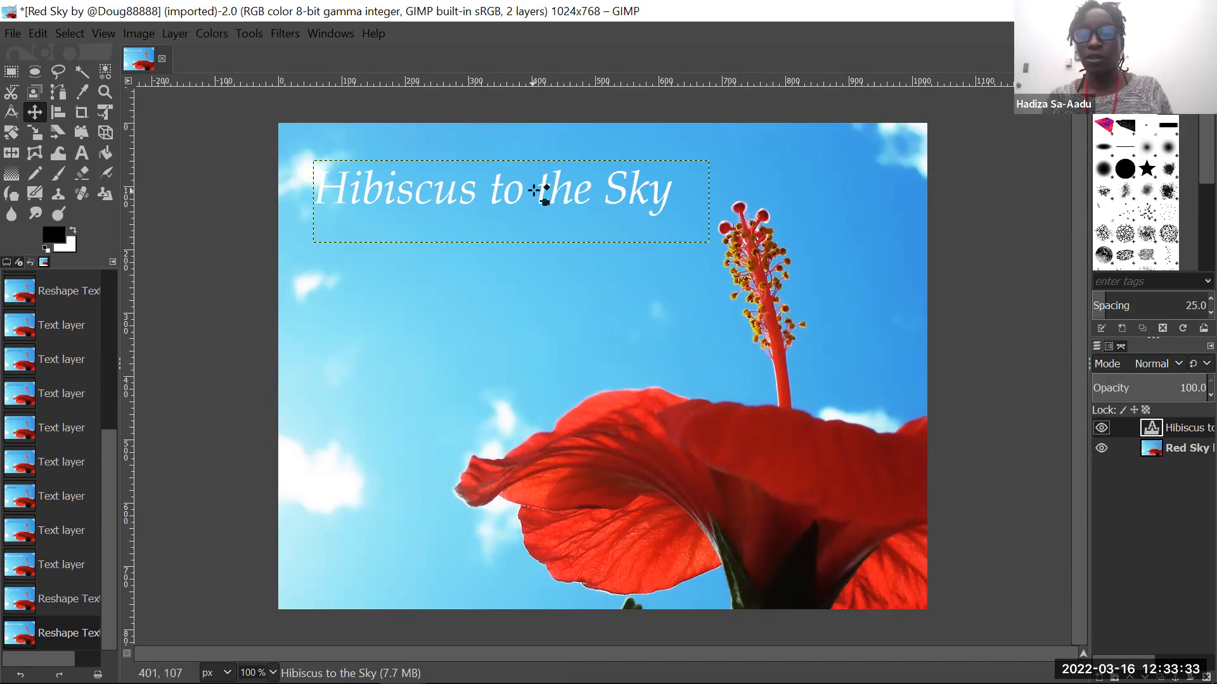
- Try to reposition the title with the Move tool, undoing the accidental shifts of the background photo
{"action": "left_click_drag", "start_coordinate": [500, 189], "coordinate": [500, 207]}
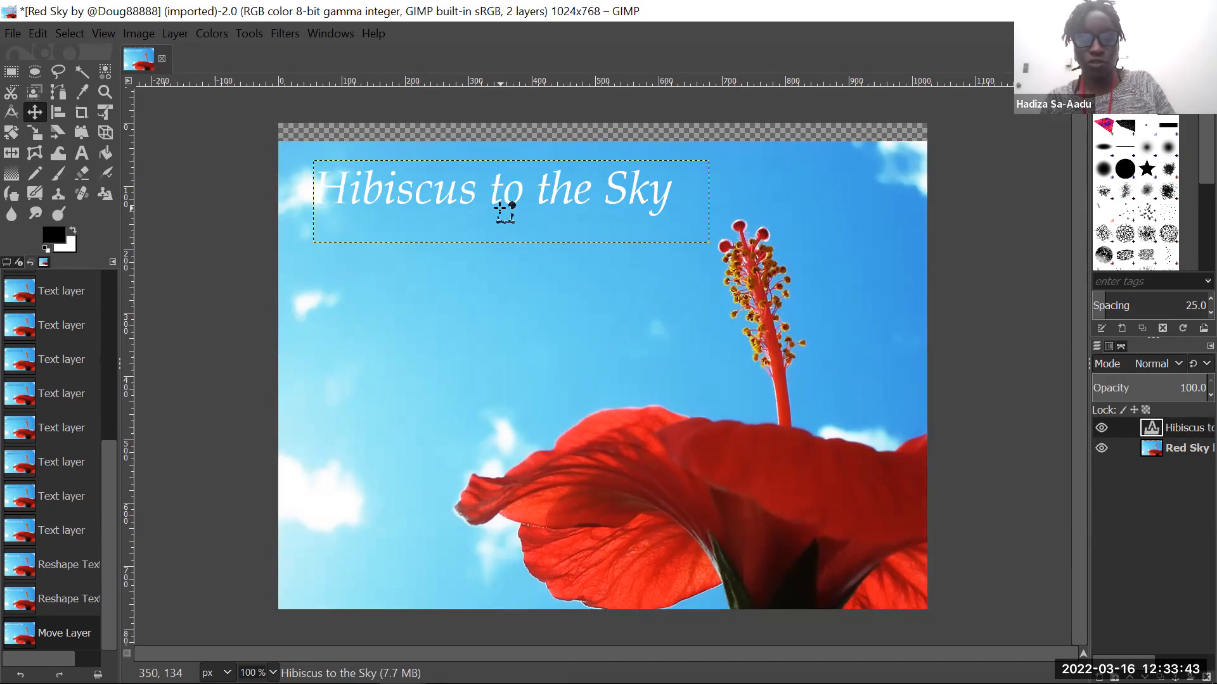
{"action": "key", "text": "ctrl+z"}
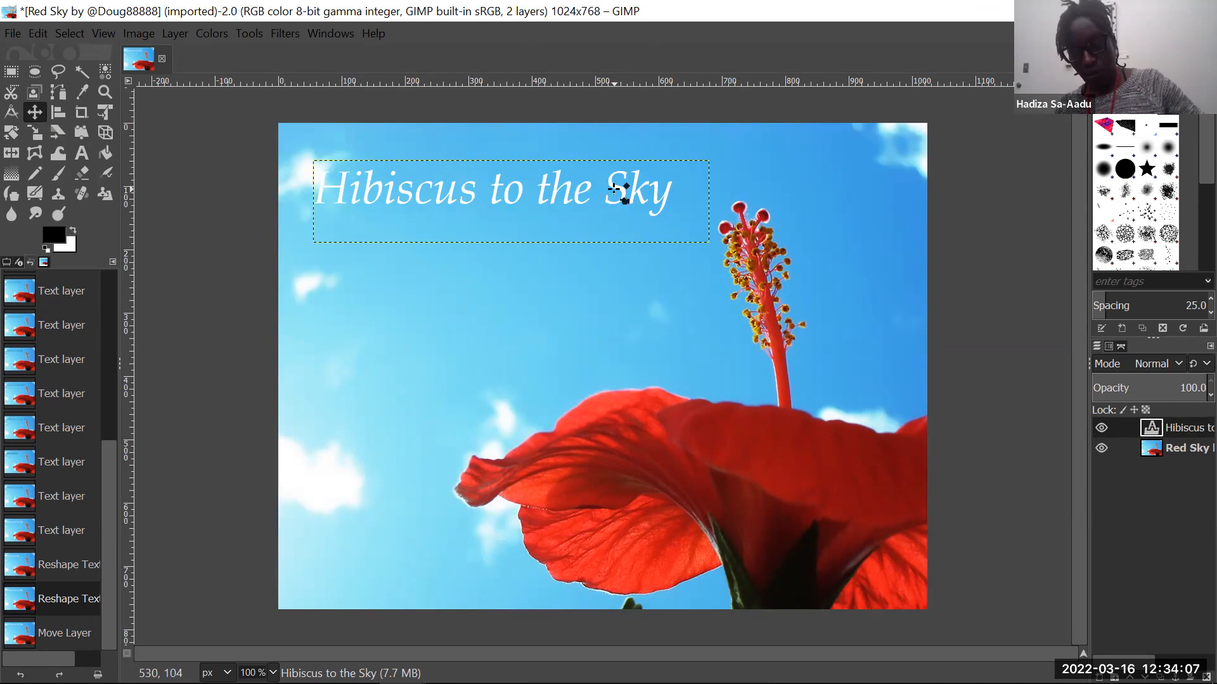
{"action": "mouse_move", "coordinate": [615, 190]}
{"action": "left_mouse_down"}
{"action": "mouse_move", "coordinate": [627, 234]}
{"action": "mouse_move", "coordinate": [614, 190]}
{"action": "left_mouse_up"}
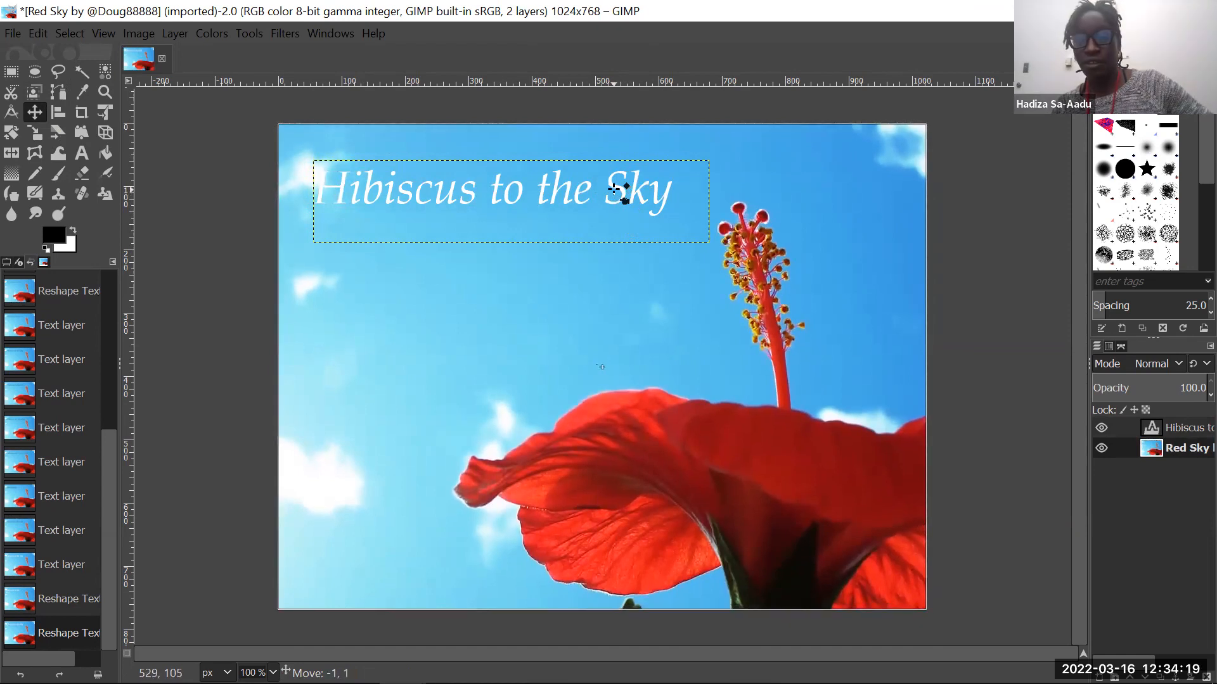
{"action": "left_click_drag", "start_coordinate": [618, 190], "coordinate": [621, 186]}
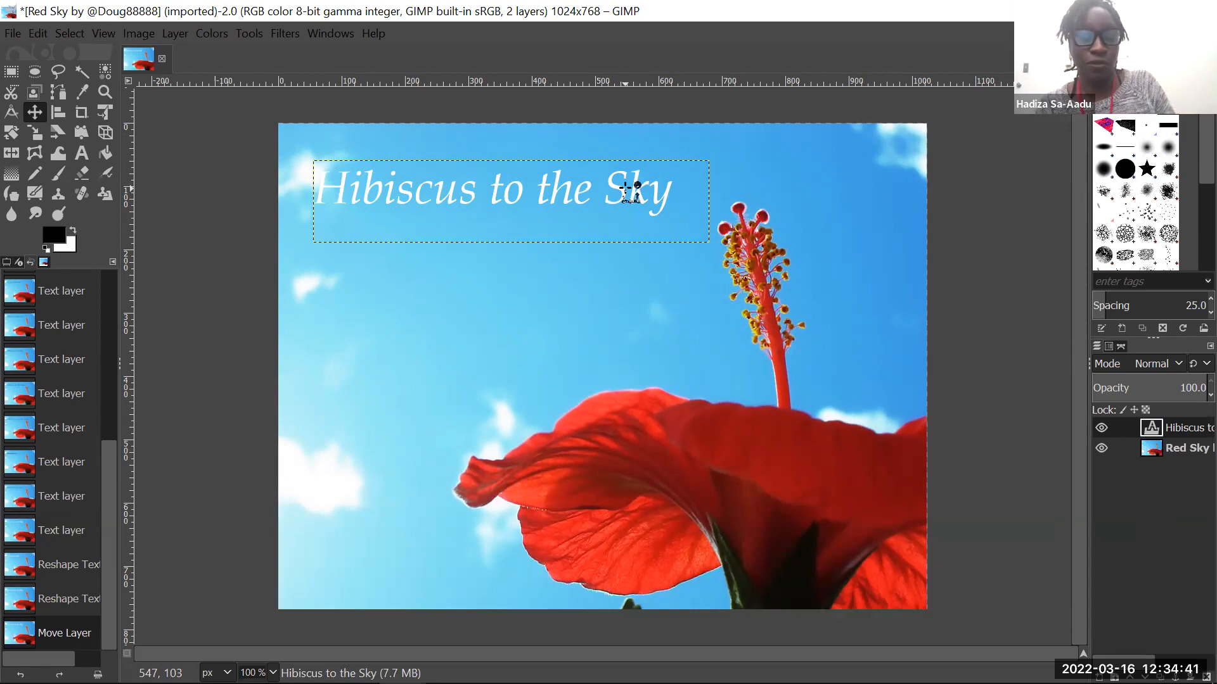
{"action": "key", "text": "ctrl+z"}
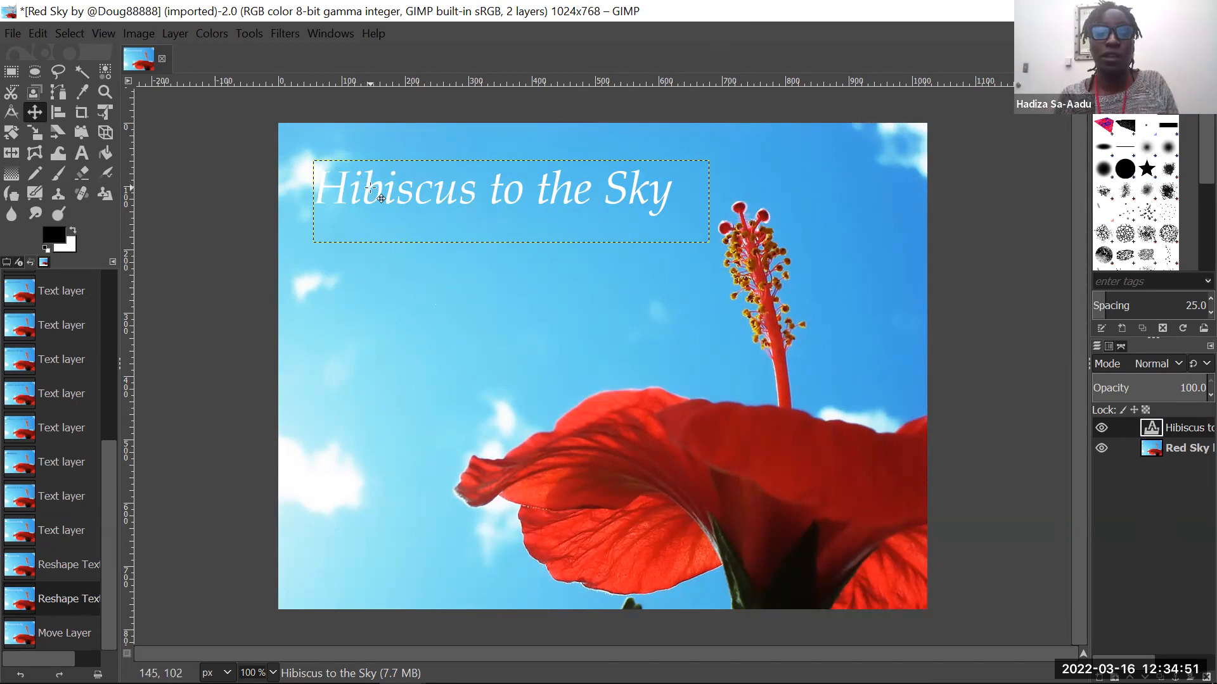
- Move the title text away from the upper clouds and down across the flower's red petals
{"action": "left_click_drag", "start_coordinate": [367, 188], "coordinate": [407, 209]}
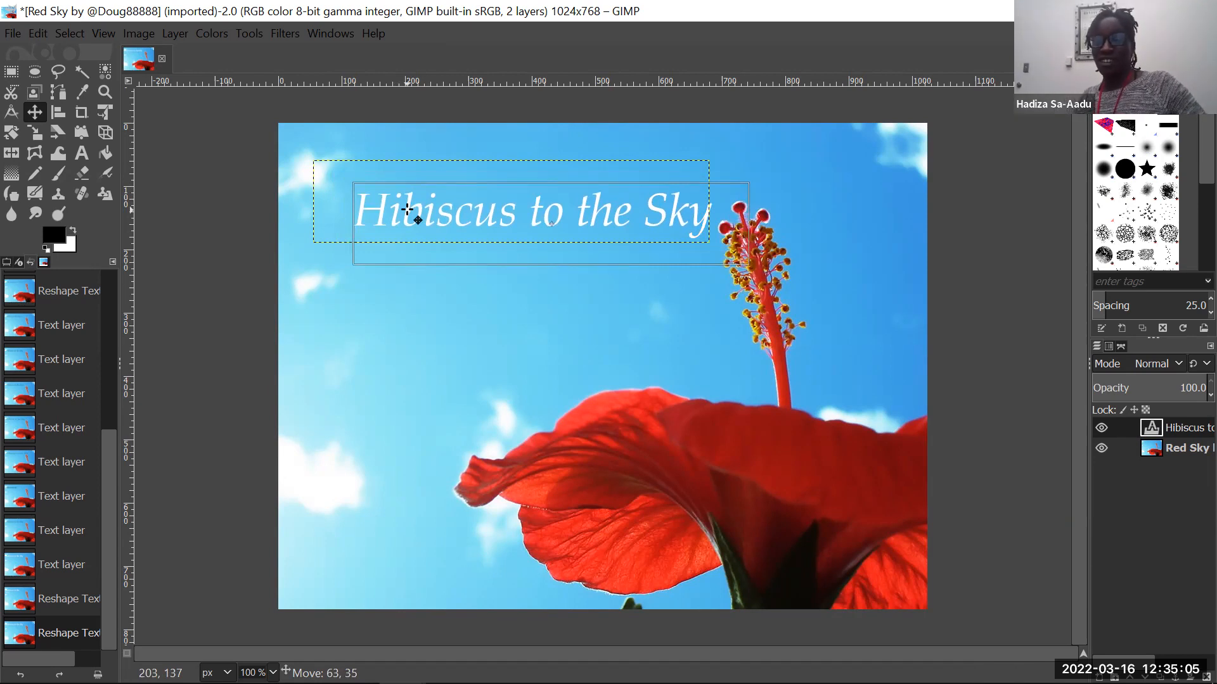
{"action": "left_click_drag", "start_coordinate": [408, 209], "coordinate": [421, 193]}
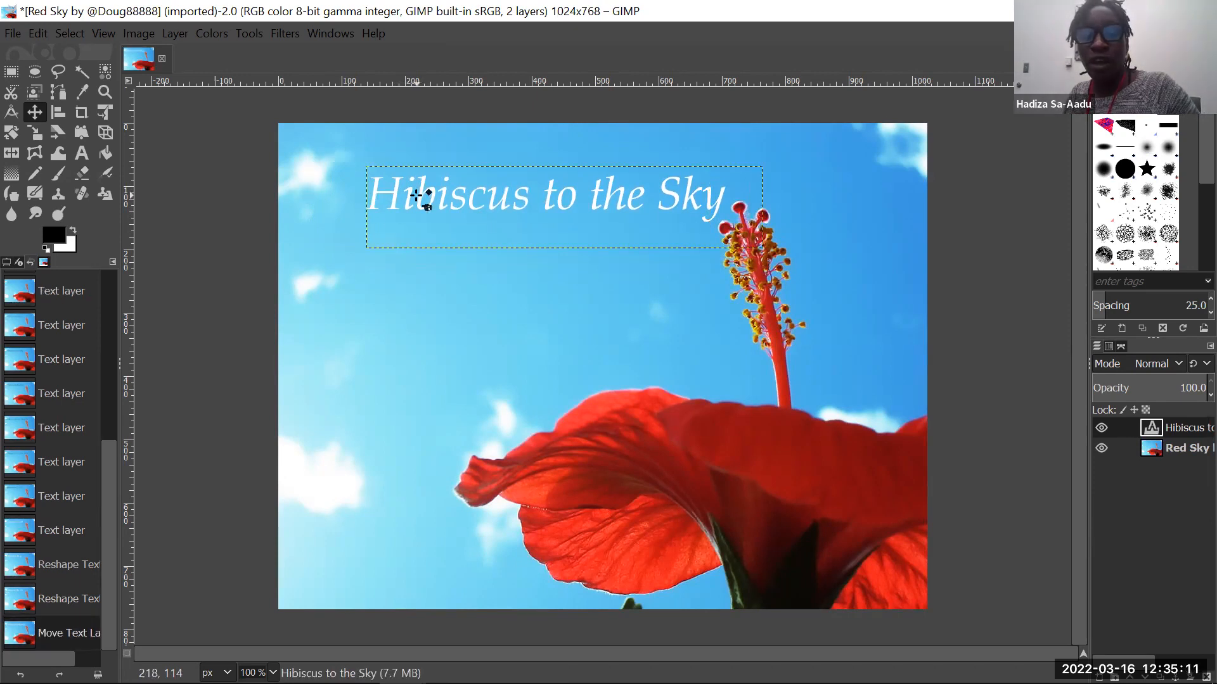
{"action": "mouse_move", "coordinate": [416, 196]}
{"action": "left_mouse_down"}
{"action": "mouse_move", "coordinate": [419, 216]}
{"action": "mouse_move", "coordinate": [417, 197]}
{"action": "left_mouse_up"}
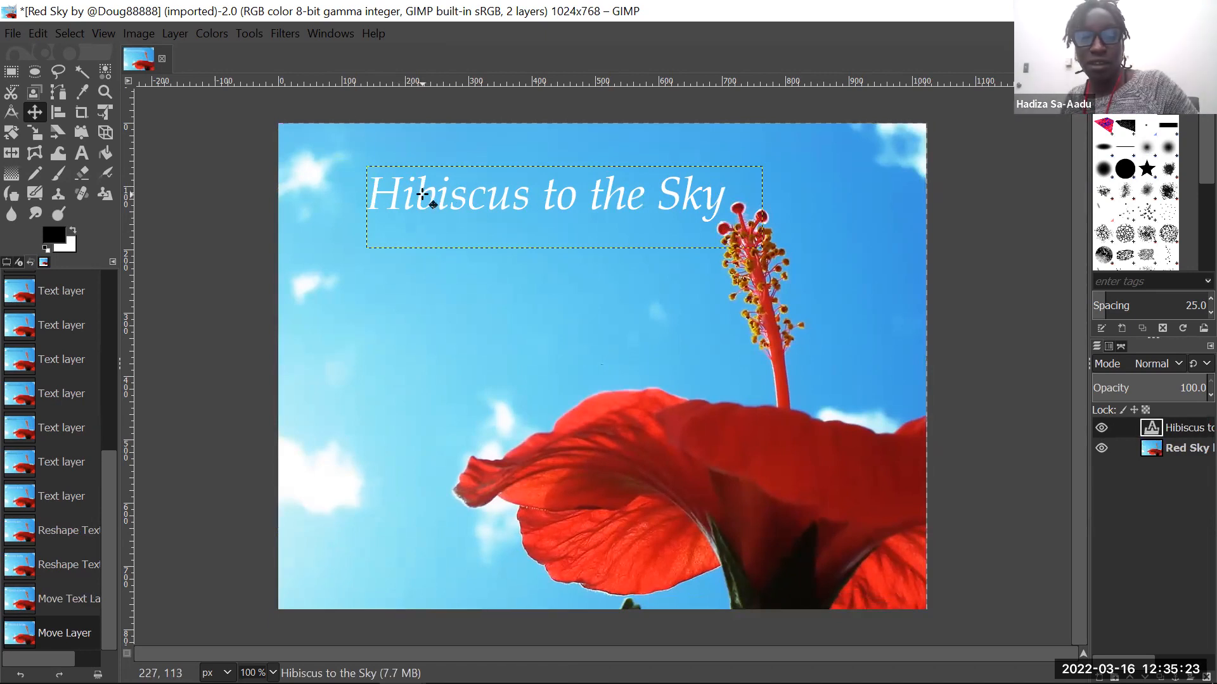
{"action": "left_click_drag", "start_coordinate": [421, 194], "coordinate": [417, 460]}
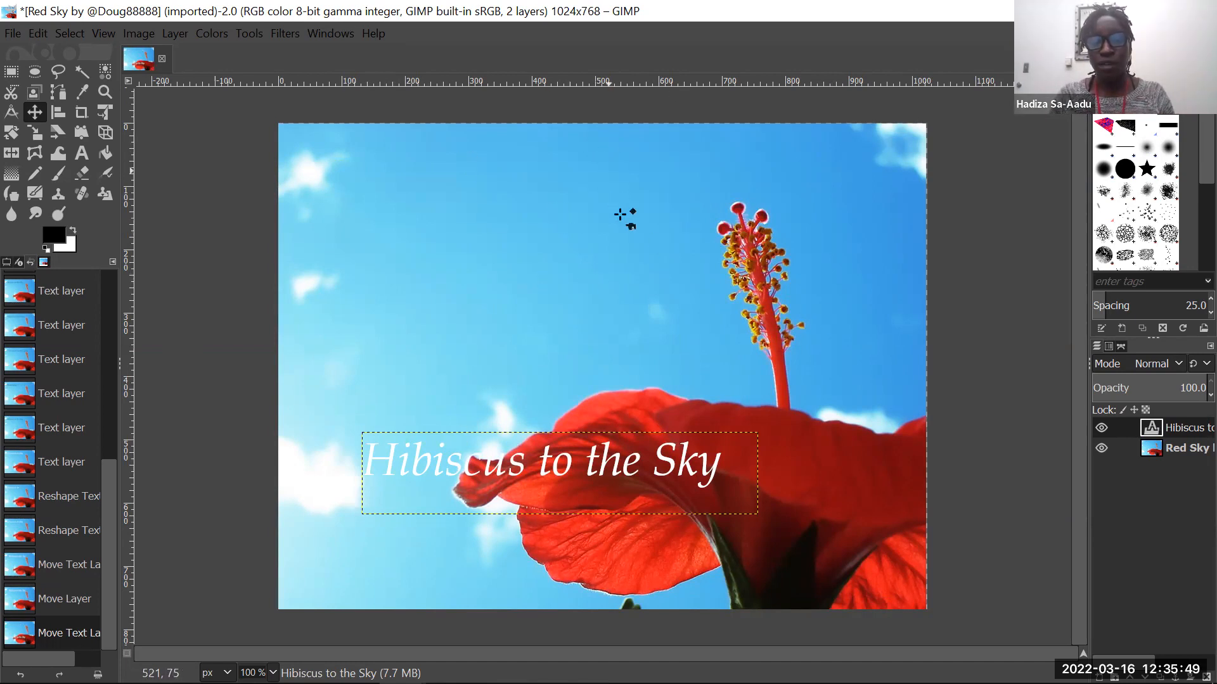
{"action": "left_click_drag", "start_coordinate": [632, 265], "coordinate": [633, 265]}
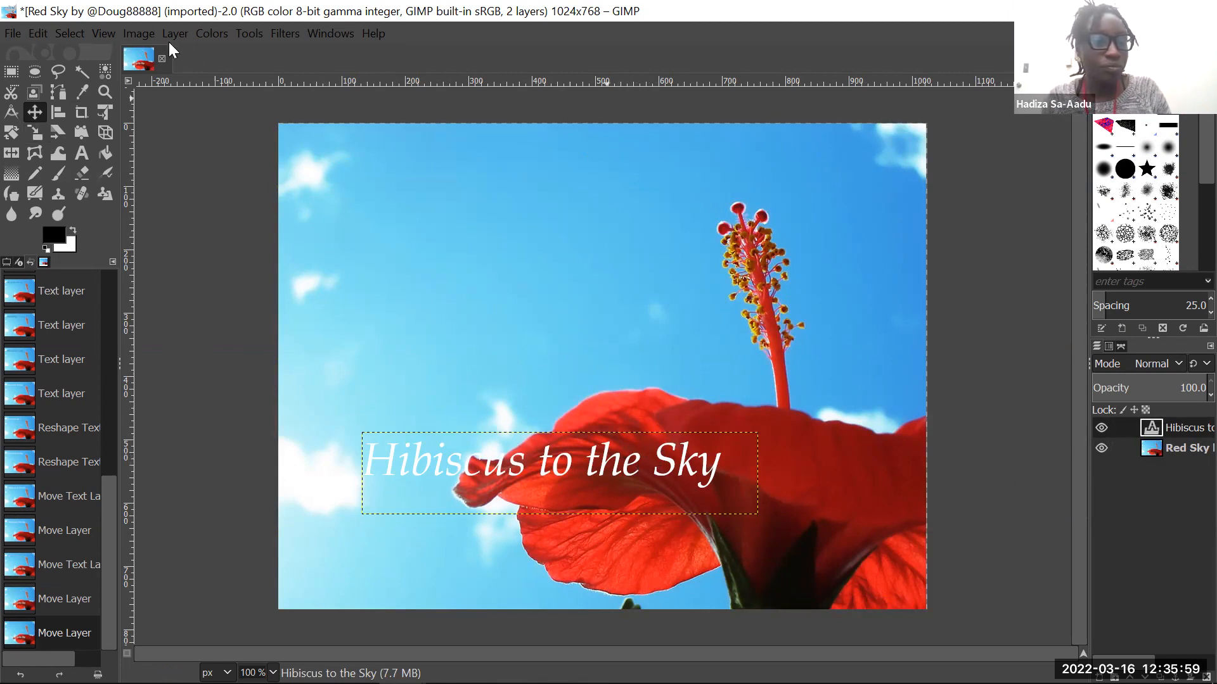
{"action": "left_click", "coordinate": [248, 37]}
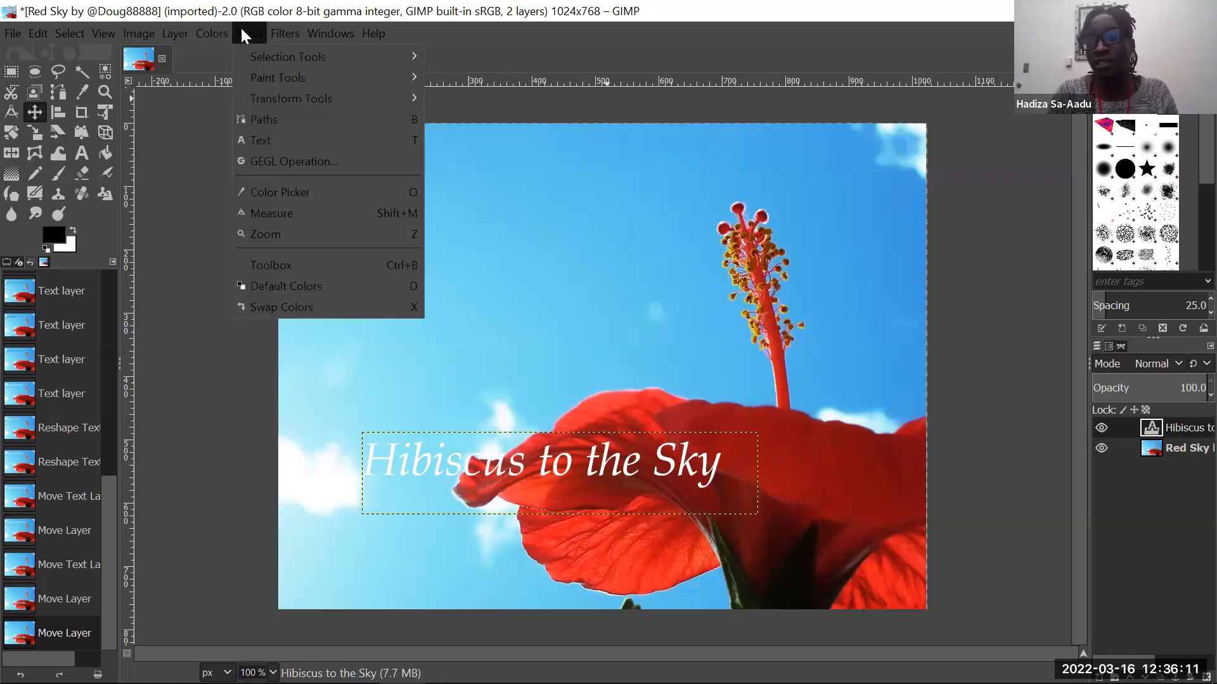
{"action": "mouse_move", "coordinate": [246, 51]}
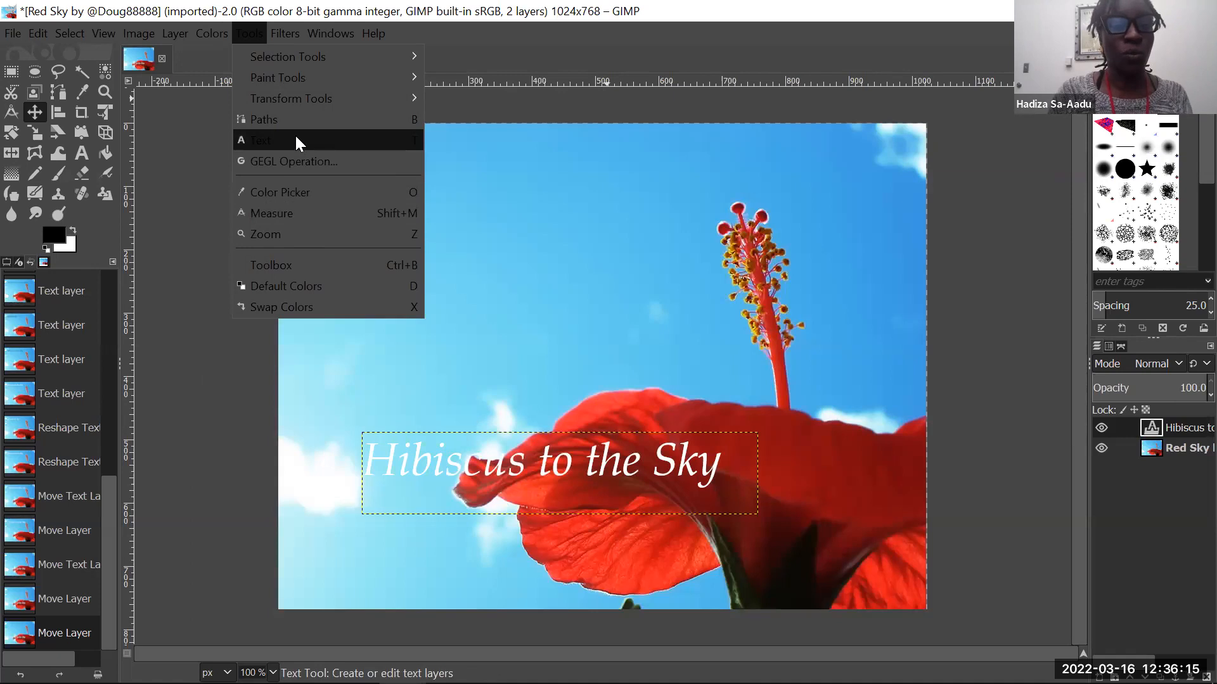
{"action": "key", "text": "Up"}
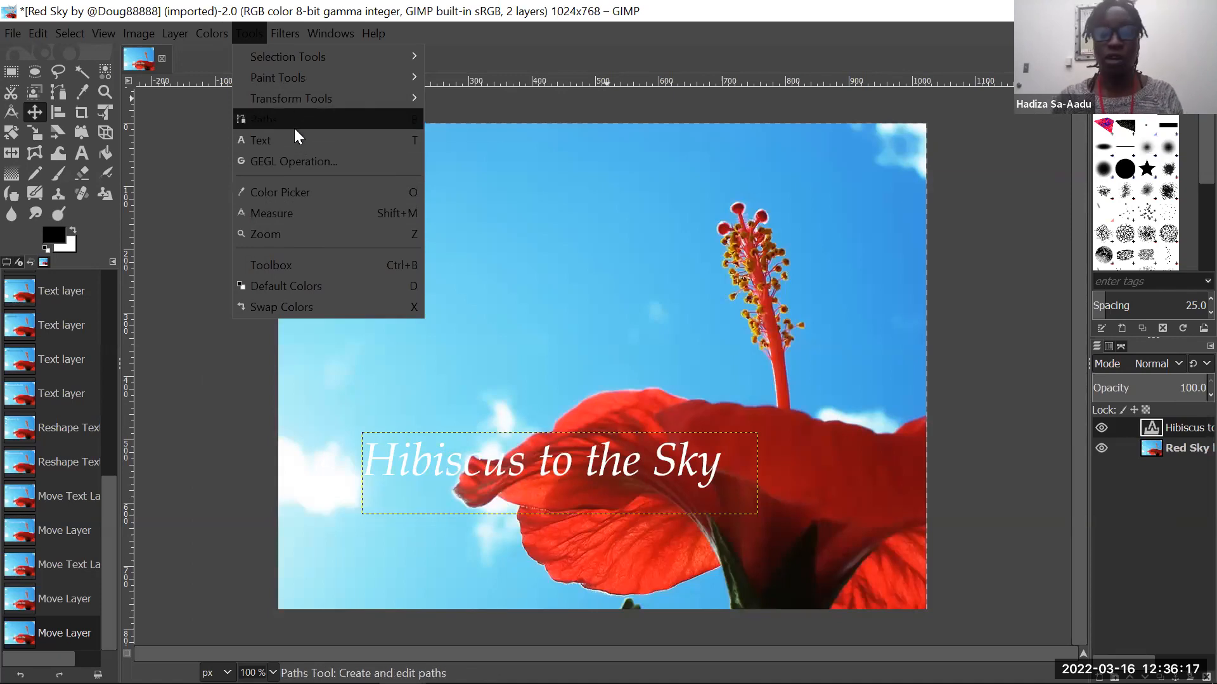
{"action": "mouse_move", "coordinate": [306, 97]}
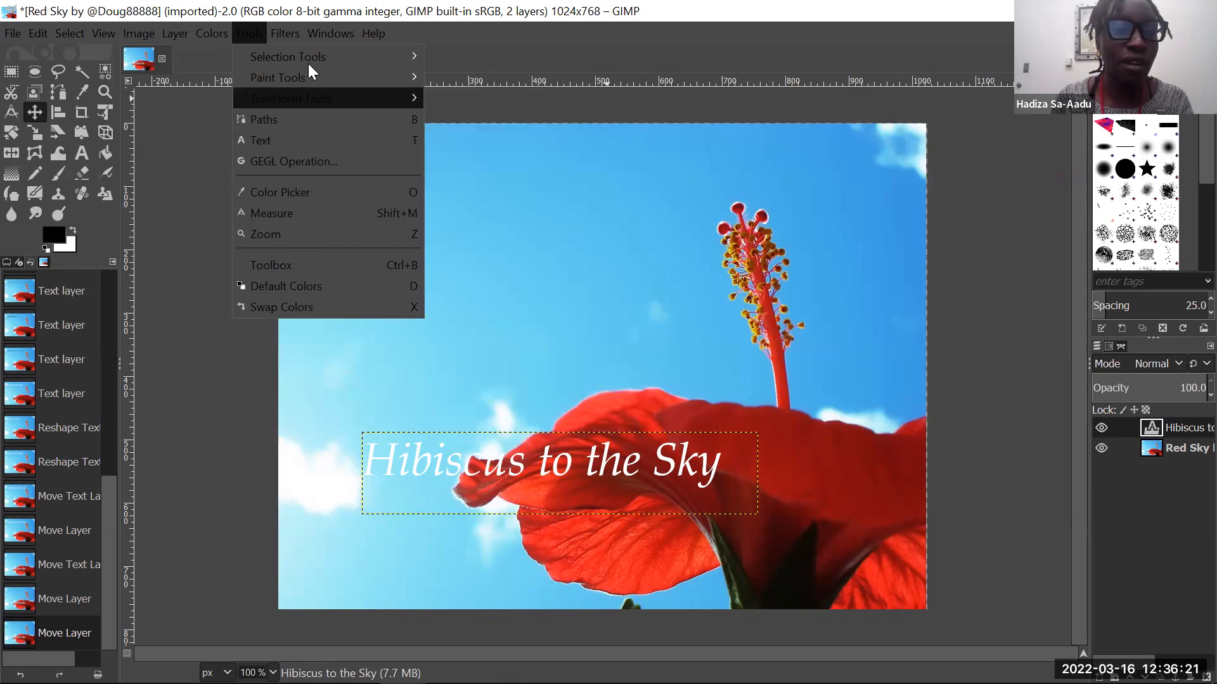
- Try a Saturation scale of 0.000 on the title's text layer, with the dialog moved beside the flower
{"action": "mouse_move", "coordinate": [266, 29]}
{"action": "mouse_move", "coordinate": [226, 28]}
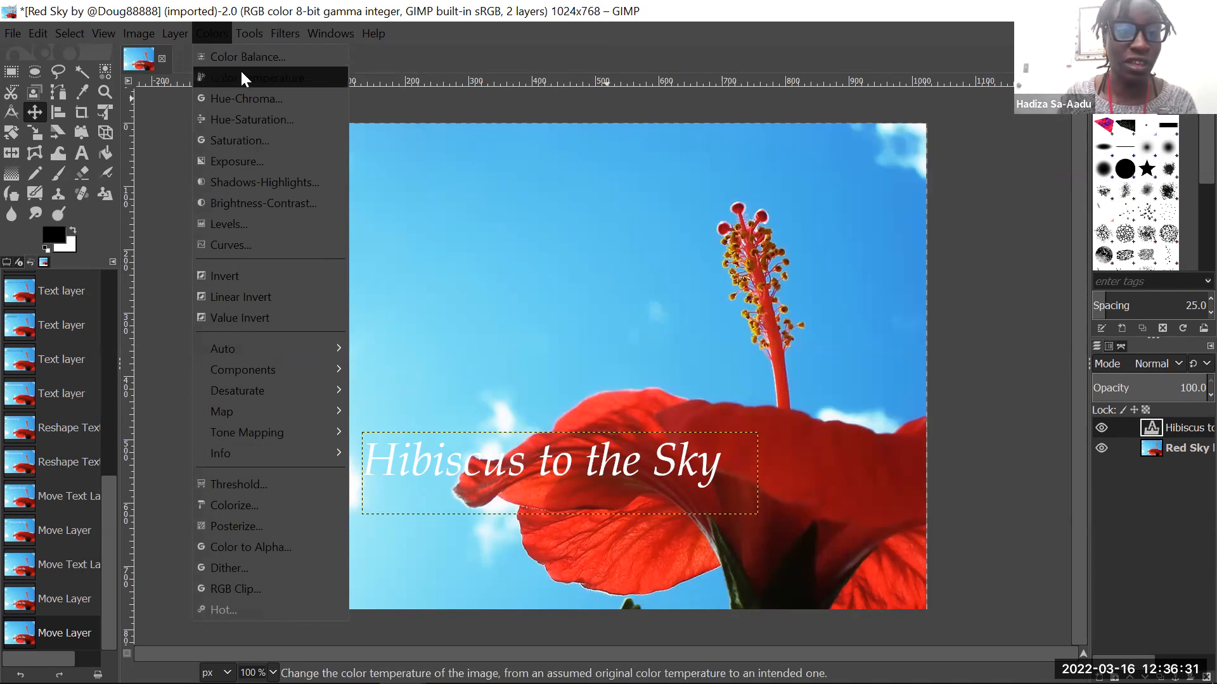
{"action": "left_click", "coordinate": [302, 142]}
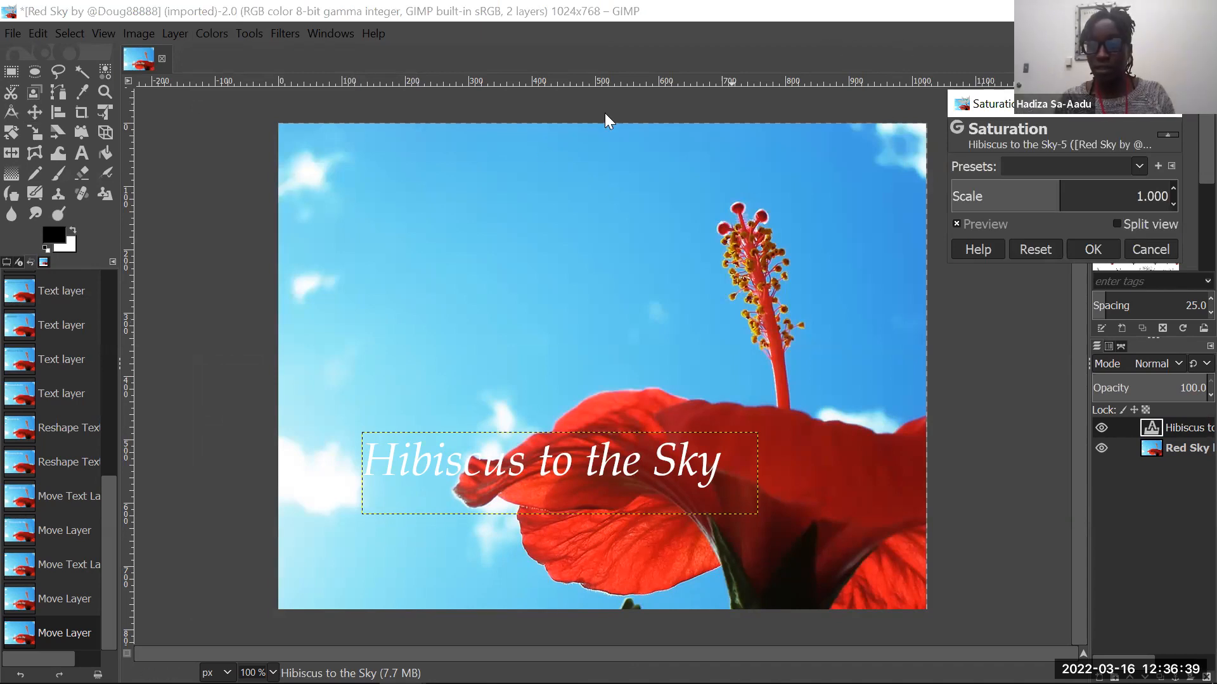
{"action": "left_click", "coordinate": [1021, 124]}
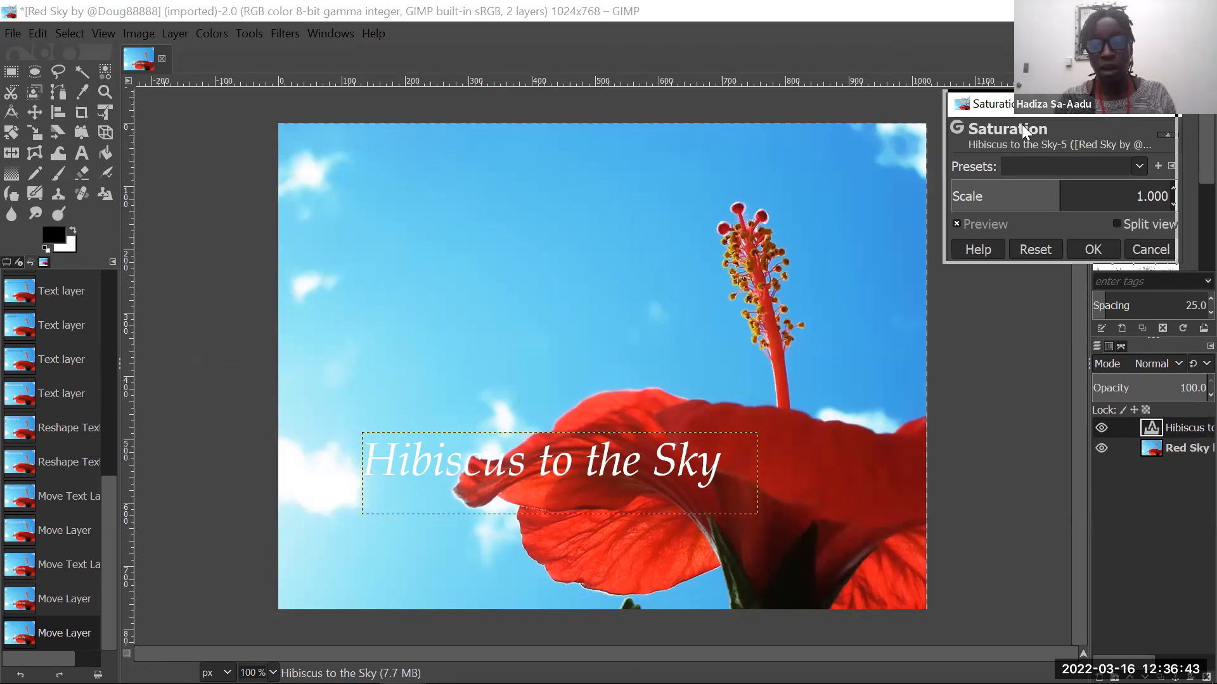
{"action": "left_click_drag", "start_coordinate": [1022, 124], "coordinate": [286, 211]}
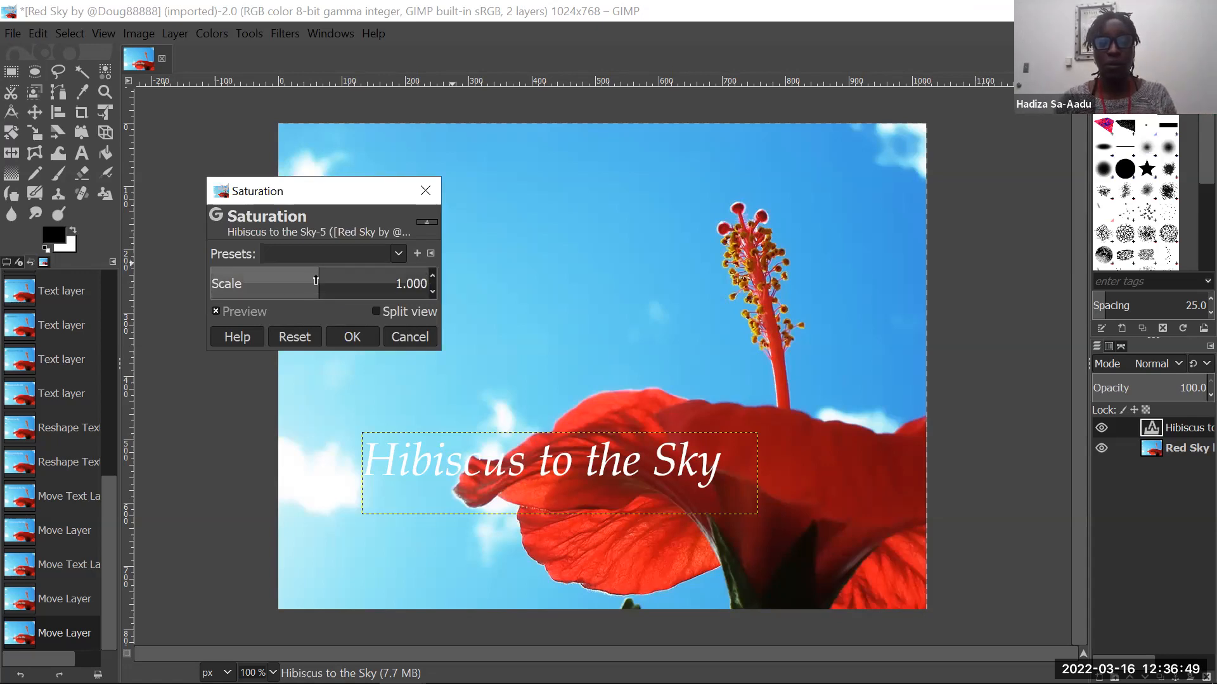
{"action": "left_click_drag", "start_coordinate": [319, 277], "coordinate": [181, 291]}
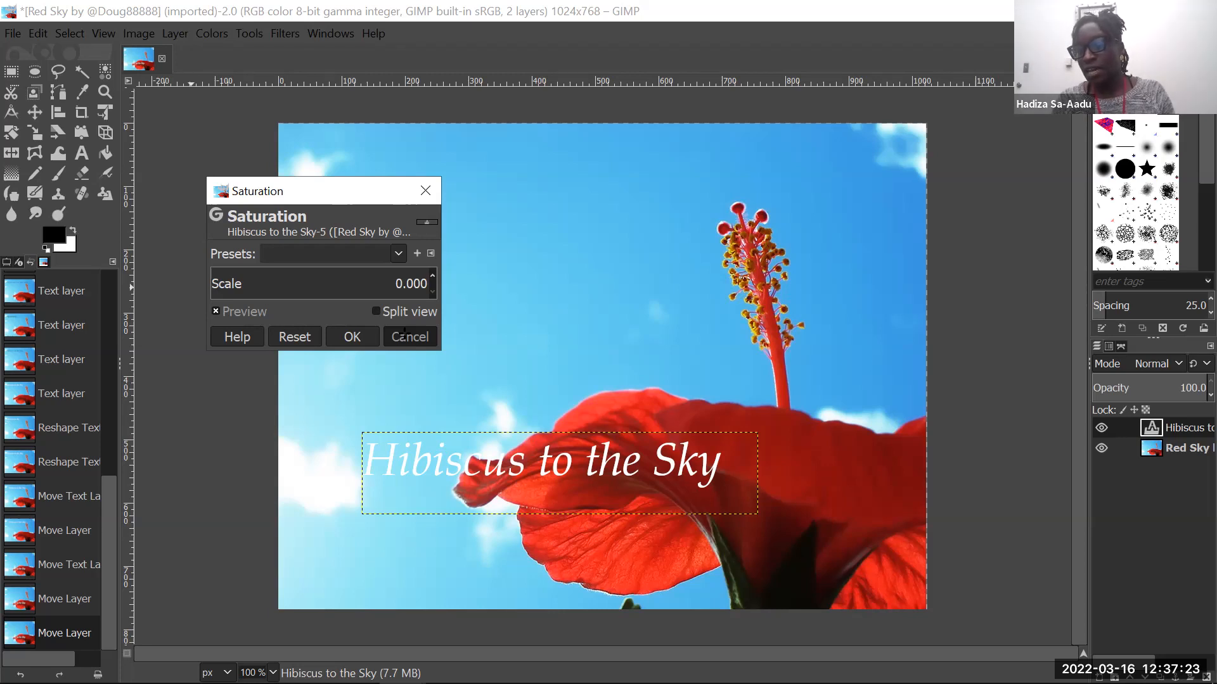
- Switch the active layer to the background photo and back to the title's text layer
{"action": "left_click", "coordinate": [1159, 448]}
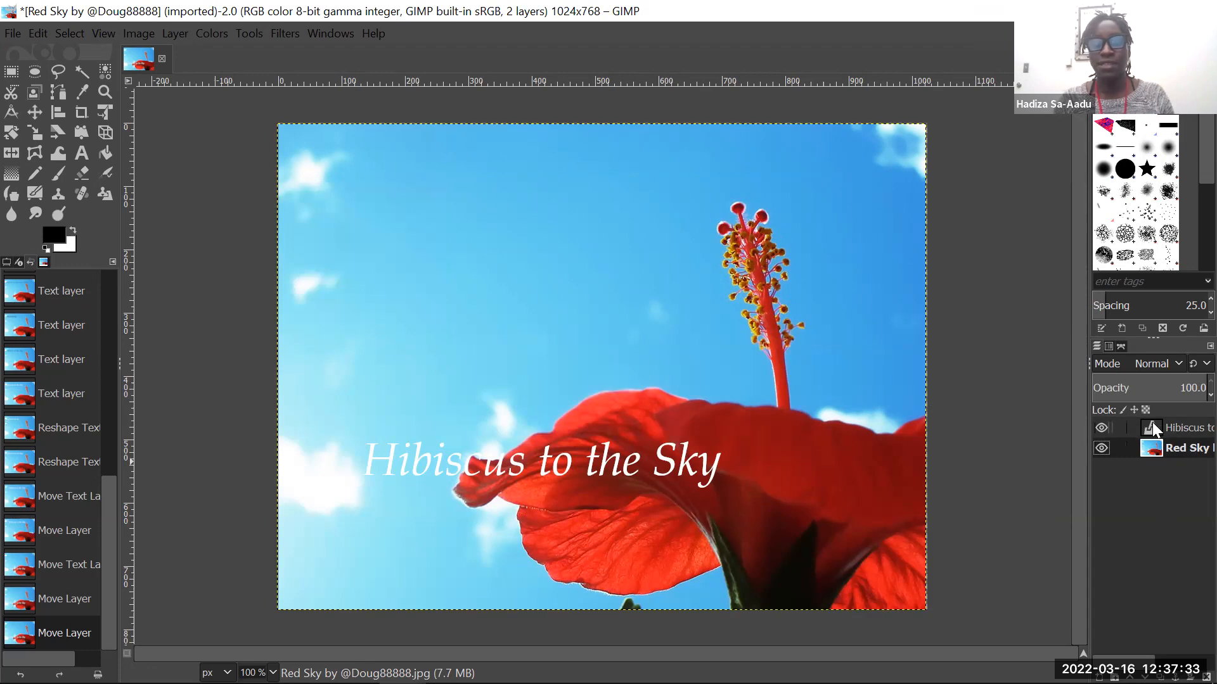
{"action": "left_click", "coordinate": [1152, 423]}
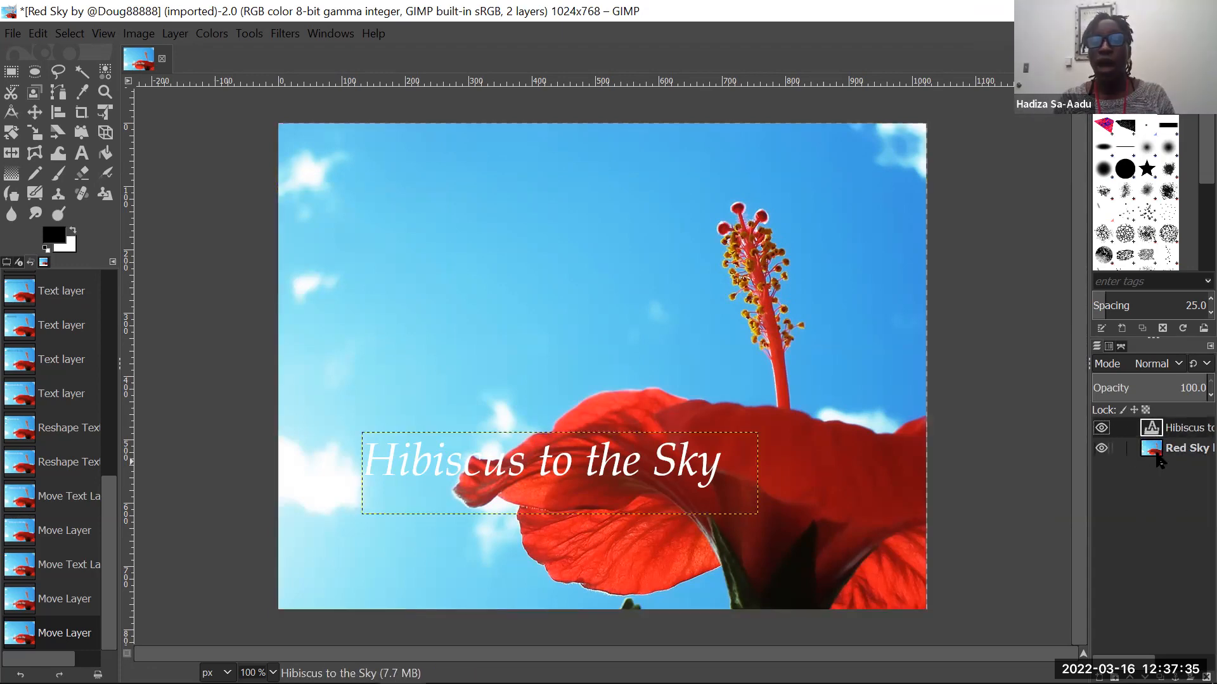
- Preview the background photo layer at a Saturation scale of 0.000, and apply a Saturation scale of 2.500 to it
{"action": "left_click", "coordinate": [1158, 445]}
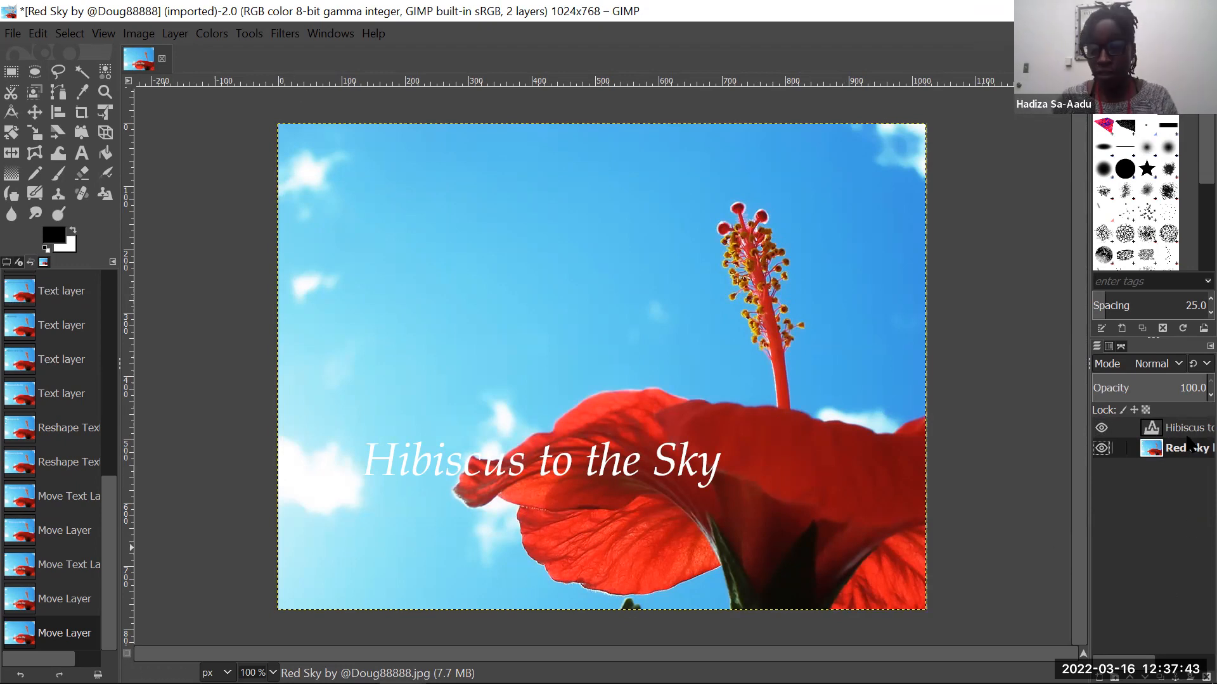
{"action": "left_click", "coordinate": [211, 32]}
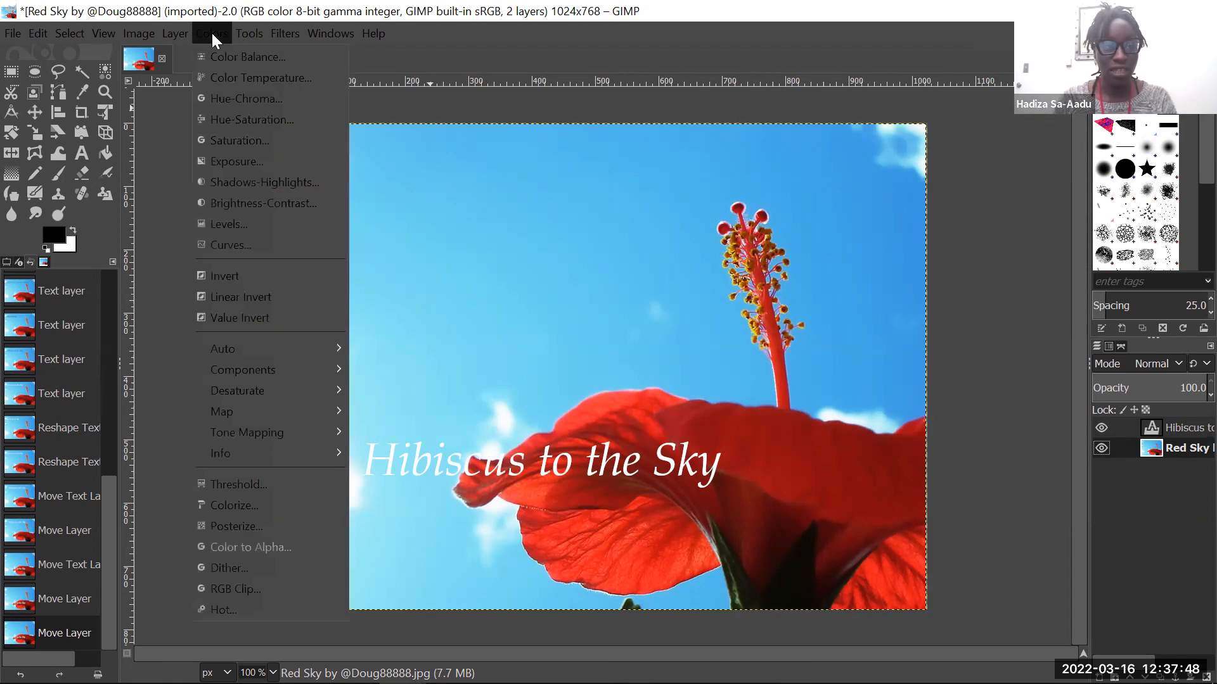
{"action": "left_click", "coordinate": [277, 144]}
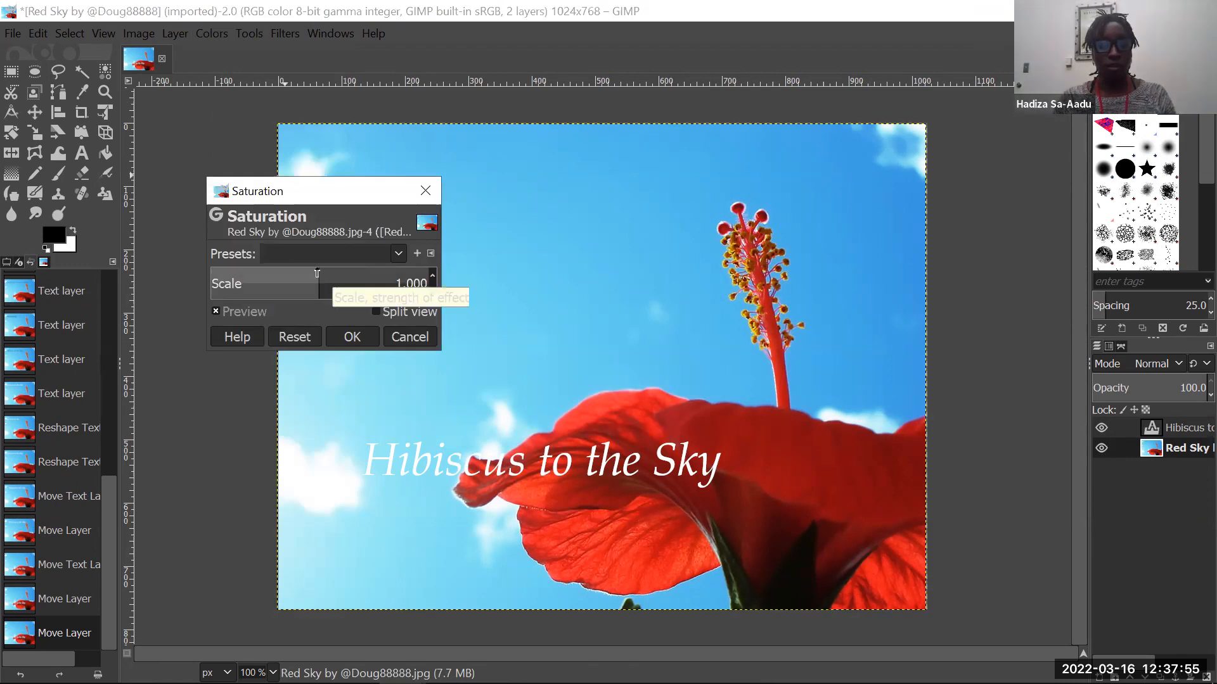
{"action": "left_click_drag", "start_coordinate": [317, 273], "coordinate": [232, 283]}
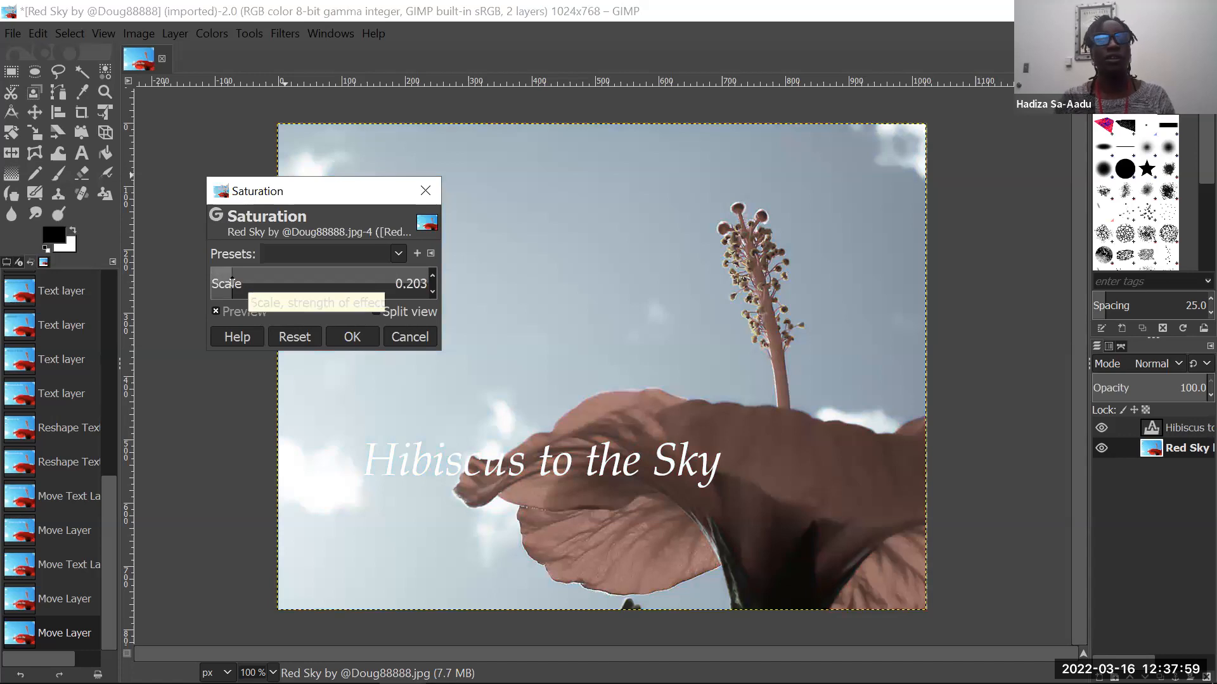
{"action": "left_click_drag", "start_coordinate": [232, 283], "coordinate": [207, 279]}
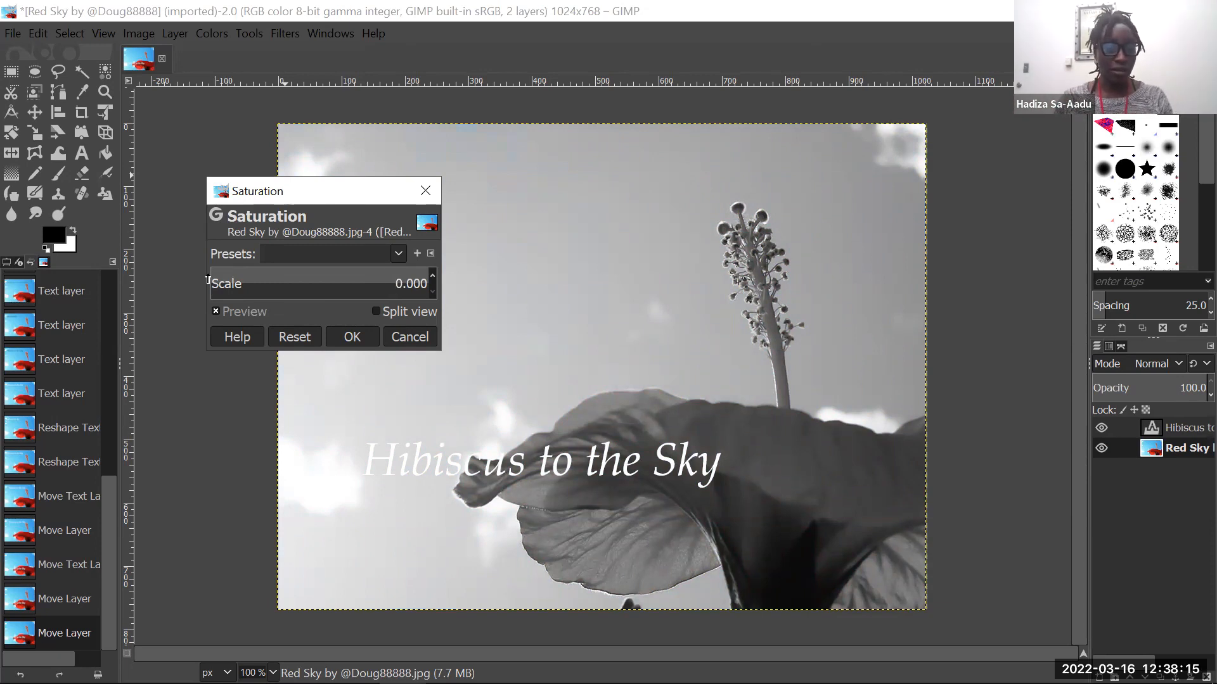
{"action": "left_click_drag", "start_coordinate": [215, 283], "coordinate": [450, 289]}
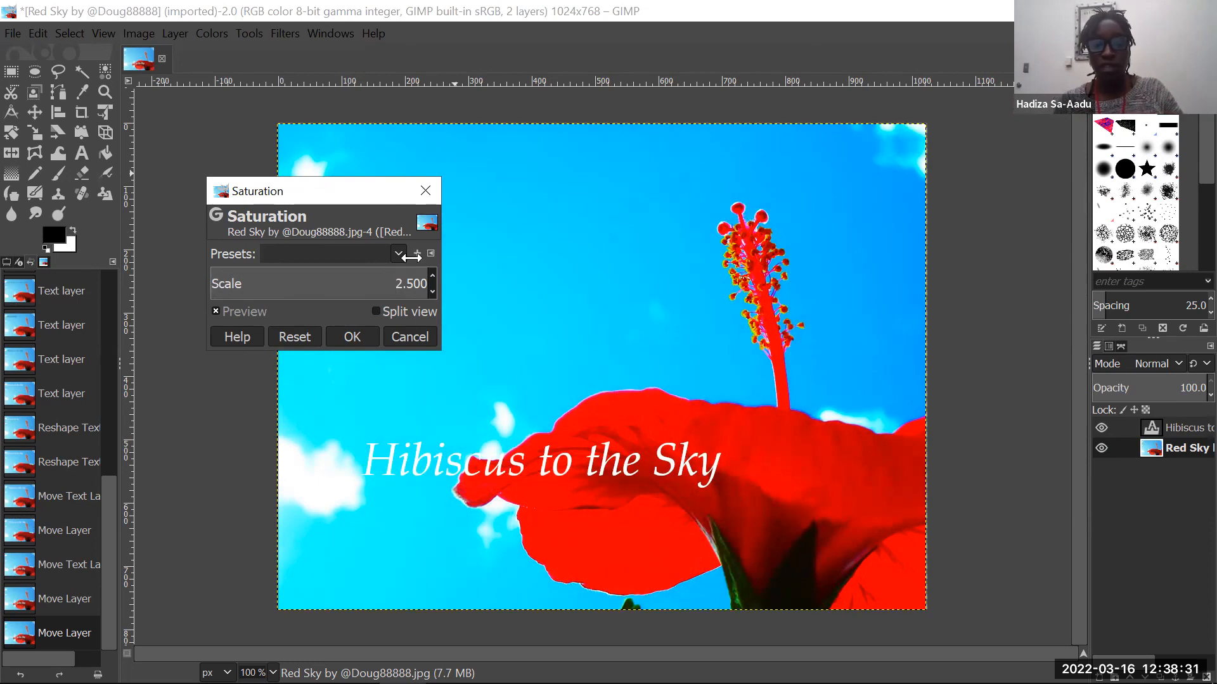
{"action": "left_click", "coordinate": [352, 337]}
- Try an Exposure adjustment on the background photo with Black level -0.074 and Exposure 0.349, and discard it
{"action": "left_click", "coordinate": [210, 33]}
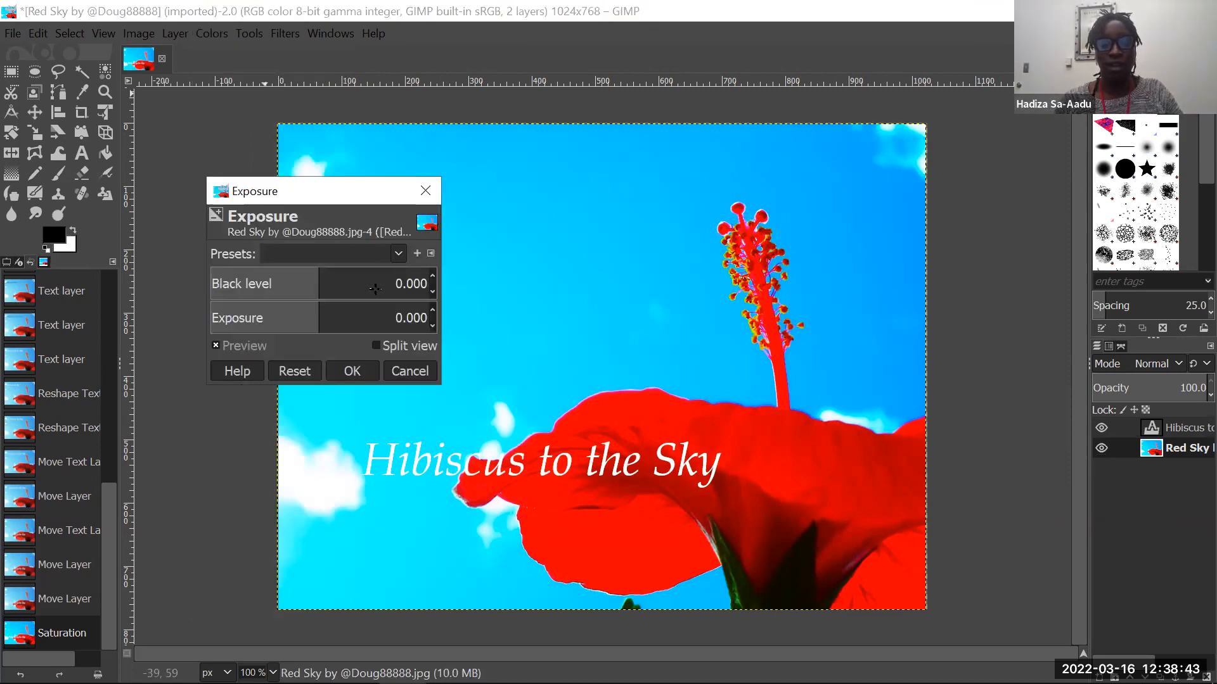
{"action": "key", "text": "Escape"}
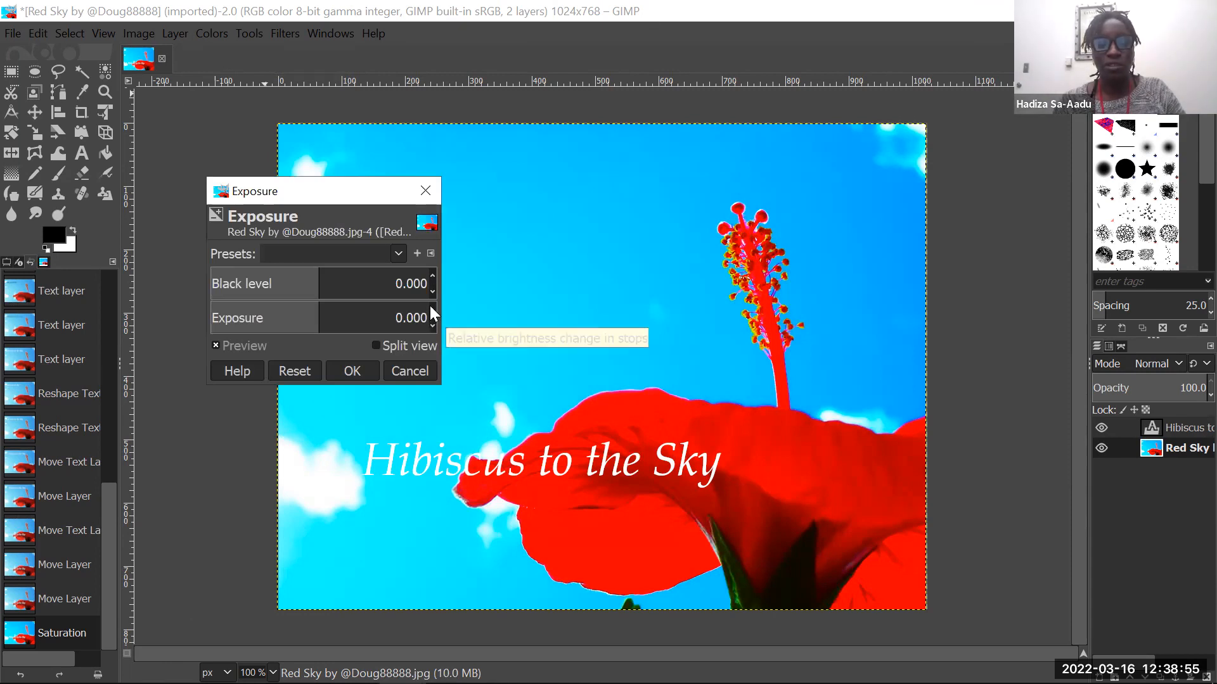
{"action": "left_click", "coordinate": [396, 315]}
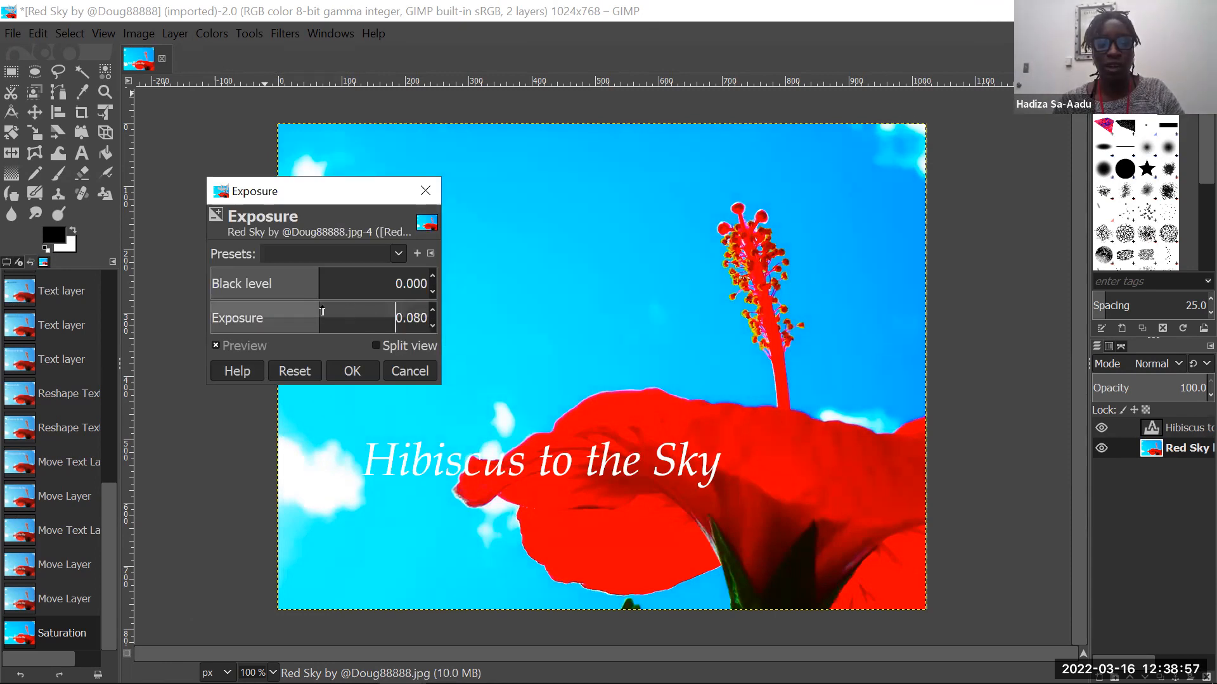
{"action": "mouse_move", "coordinate": [314, 314]}
{"action": "left_mouse_down"}
{"action": "mouse_move", "coordinate": [428, 331]}
{"action": "mouse_move", "coordinate": [300, 328]}
{"action": "mouse_move", "coordinate": [299, 317]}
{"action": "mouse_move", "coordinate": [260, 311]}
{"action": "mouse_move", "coordinate": [311, 321]}
{"action": "mouse_move", "coordinate": [199, 326]}
{"action": "mouse_move", "coordinate": [320, 344]}
{"action": "mouse_move", "coordinate": [288, 282]}
{"action": "mouse_move", "coordinate": [219, 284]}
{"action": "mouse_move", "coordinate": [295, 286]}
{"action": "mouse_move", "coordinate": [235, 285]}
{"action": "mouse_move", "coordinate": [239, 317]}
{"action": "mouse_move", "coordinate": [217, 316]}
{"action": "mouse_move", "coordinate": [337, 311]}
{"action": "left_mouse_up"}
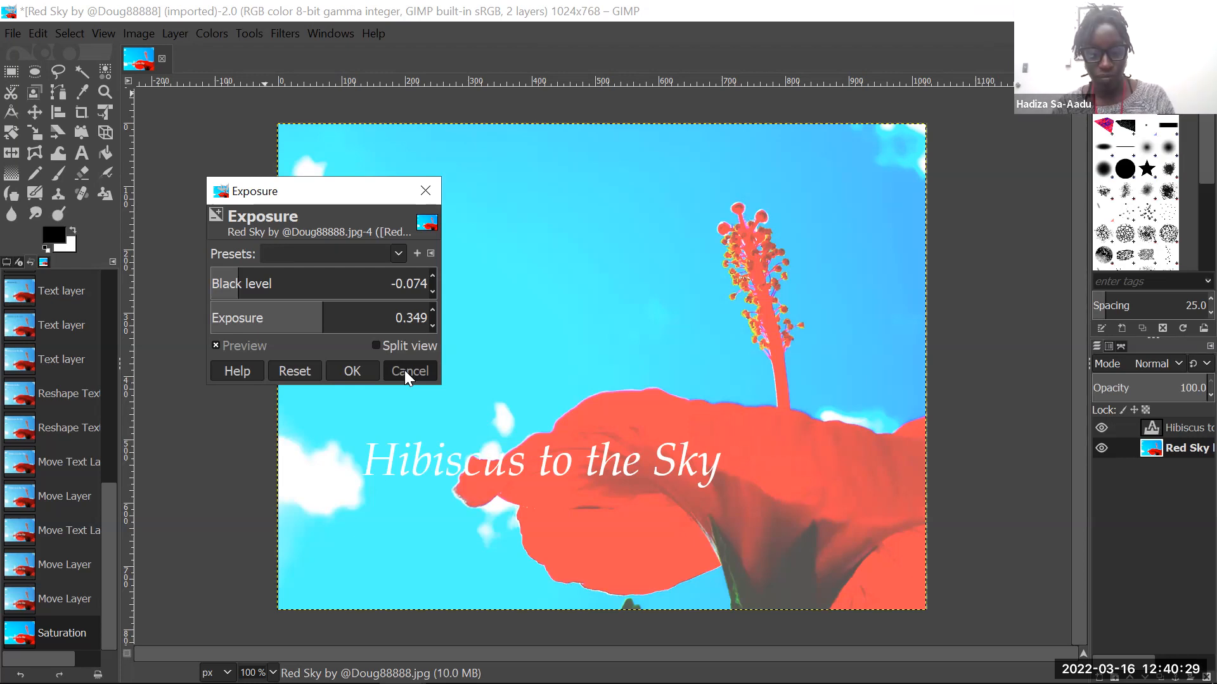
{"action": "left_click", "coordinate": [405, 371]}
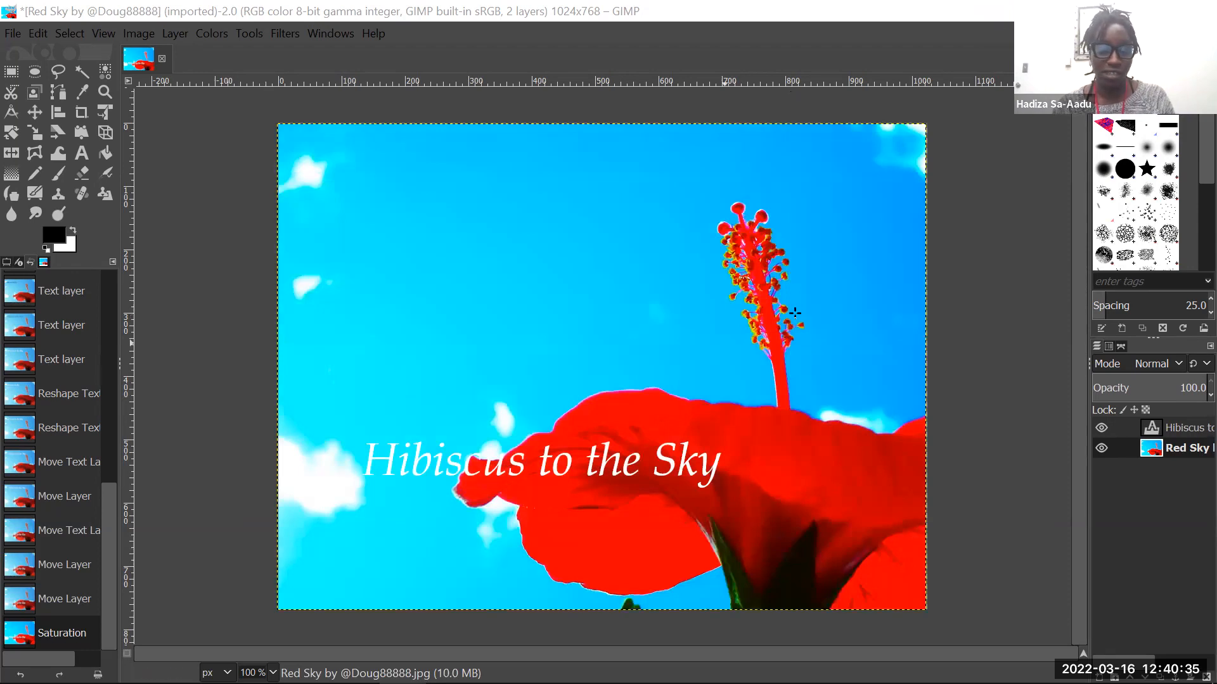
- Switch from GIMP to Zoom's Meeting Controls window
{"action": "mouse_move", "coordinate": [497, 664]}
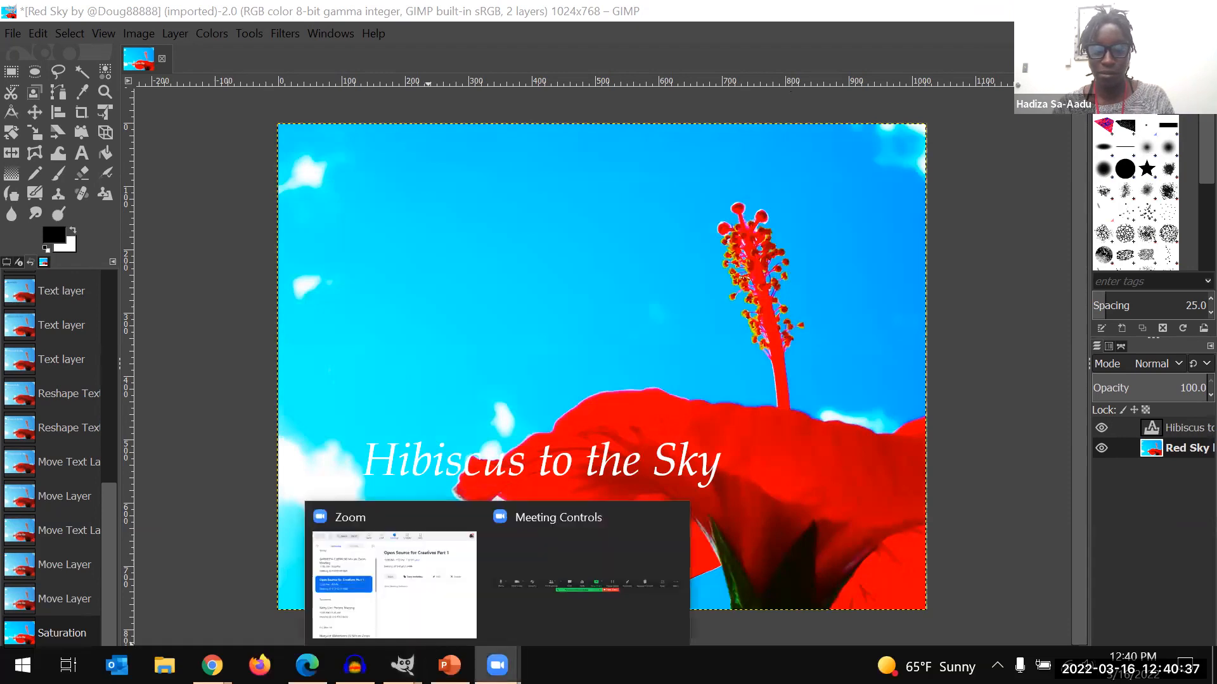
{"action": "left_click", "coordinate": [522, 568]}
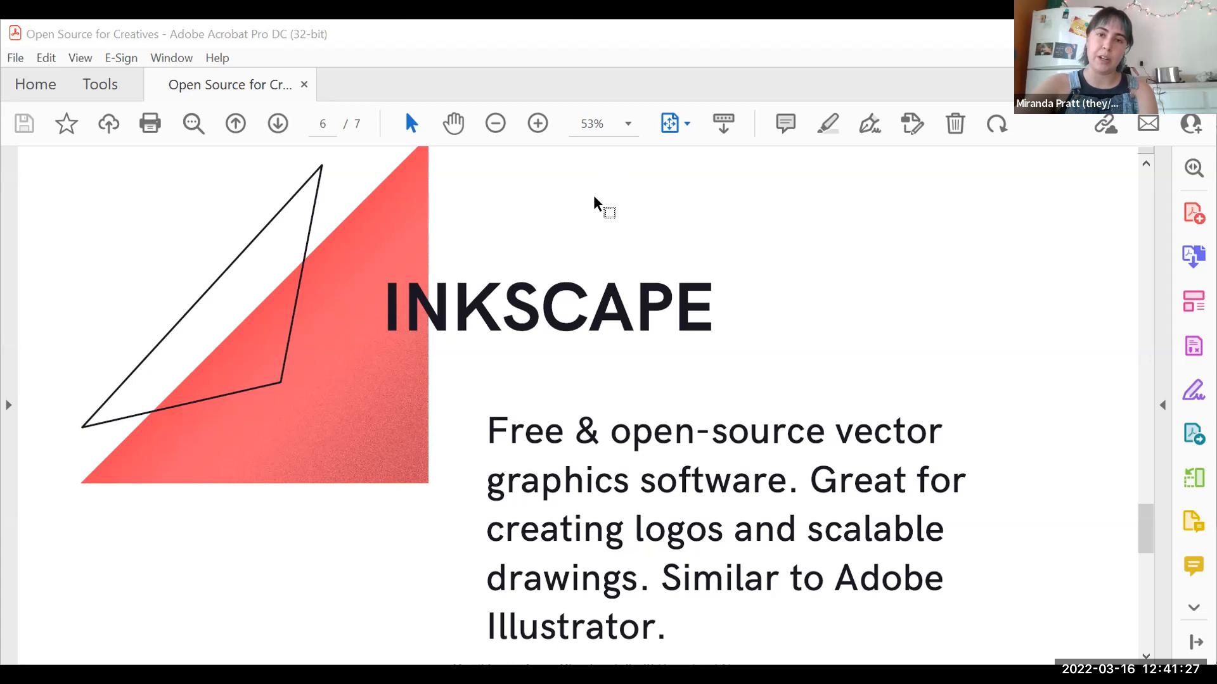
- Show the Inkscape task list on page 7 of the Open Source for Creatives PDF in Adobe Acrobat
{"action": "scroll", "coordinate": [578, 295], "scroll_direction": "down", "scroll_amount": 1}
{"action": "scroll", "coordinate": [578, 295], "scroll_direction": "down", "scroll_amount": 3}
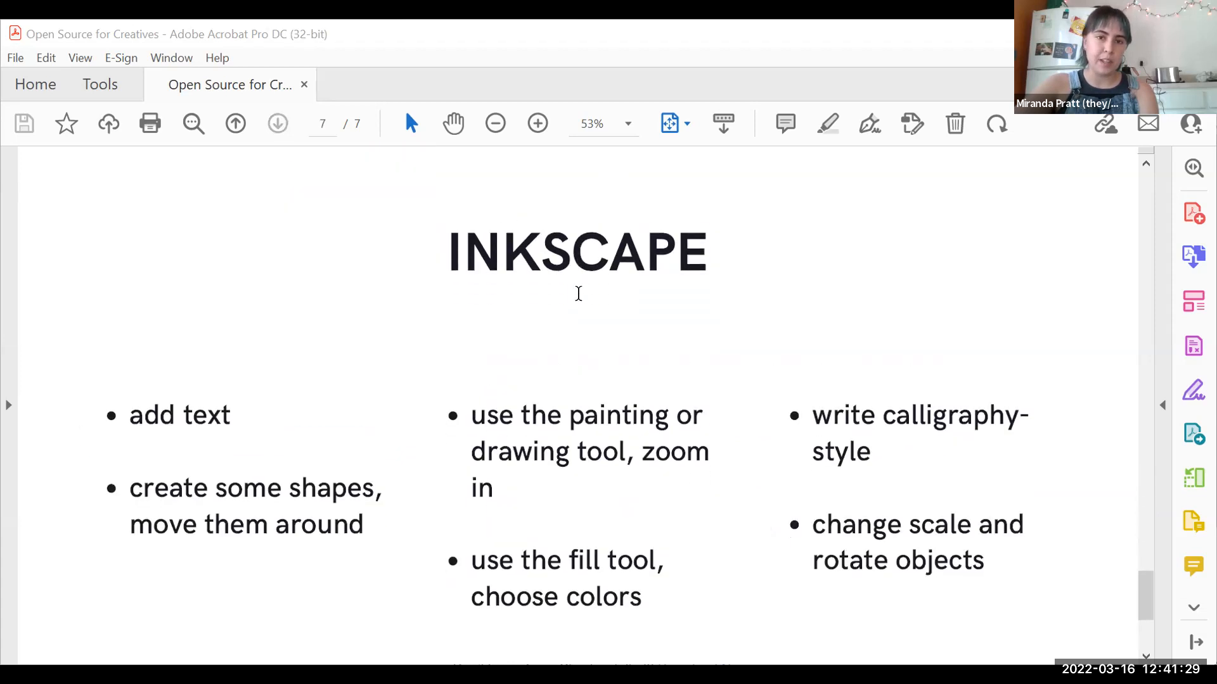
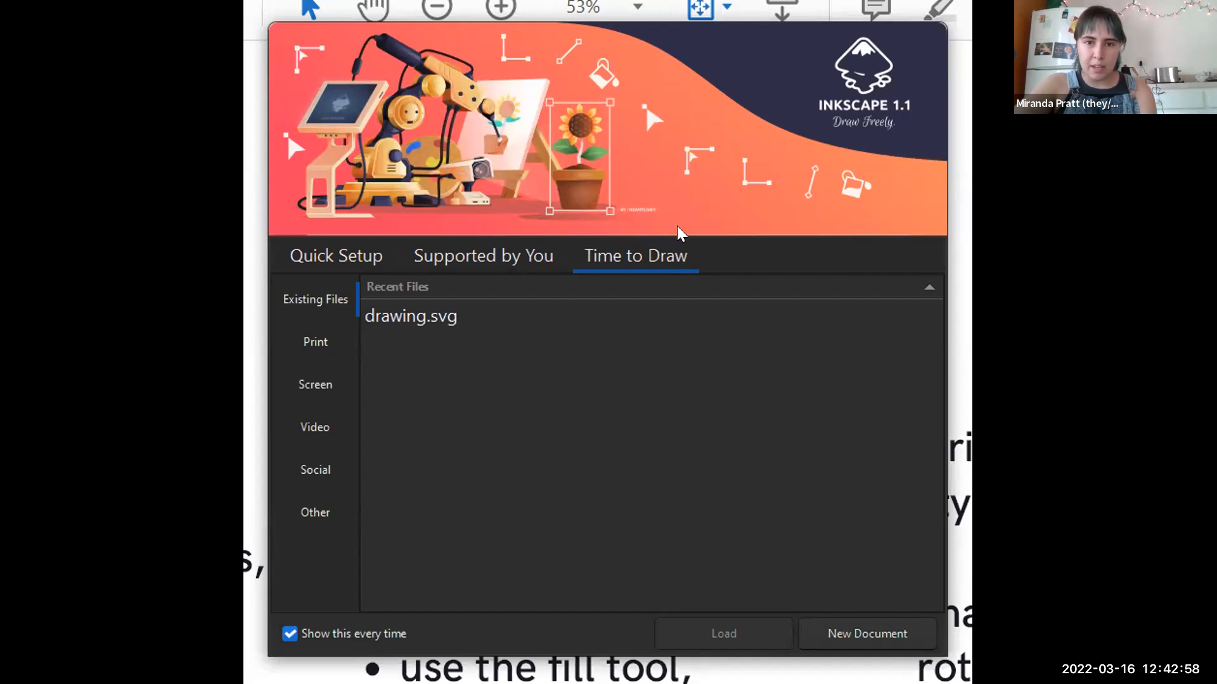
- Start a new document and draw a five-cornered star in the page's upper-left area, filled navy blue
{"action": "left_click", "coordinate": [839, 624]}
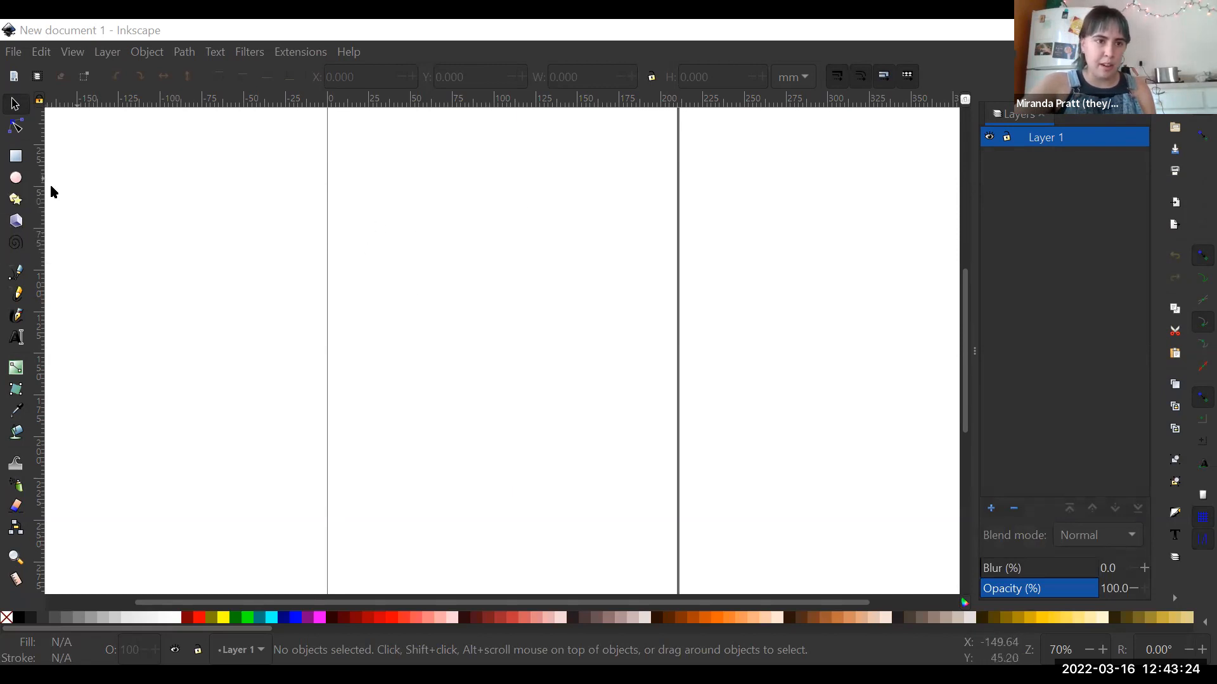
{"action": "left_click", "coordinate": [16, 199]}
{"action": "left_click_drag", "start_coordinate": [369, 163], "coordinate": [396, 186]}
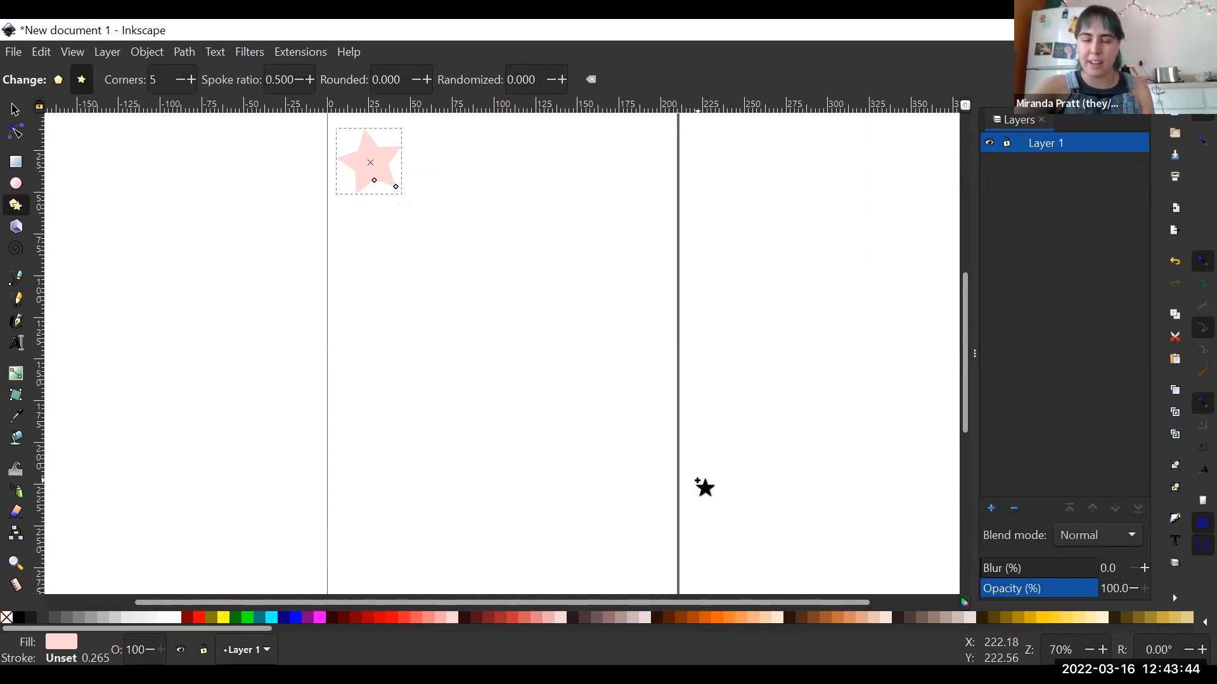
{"action": "left_click", "coordinate": [283, 618]}
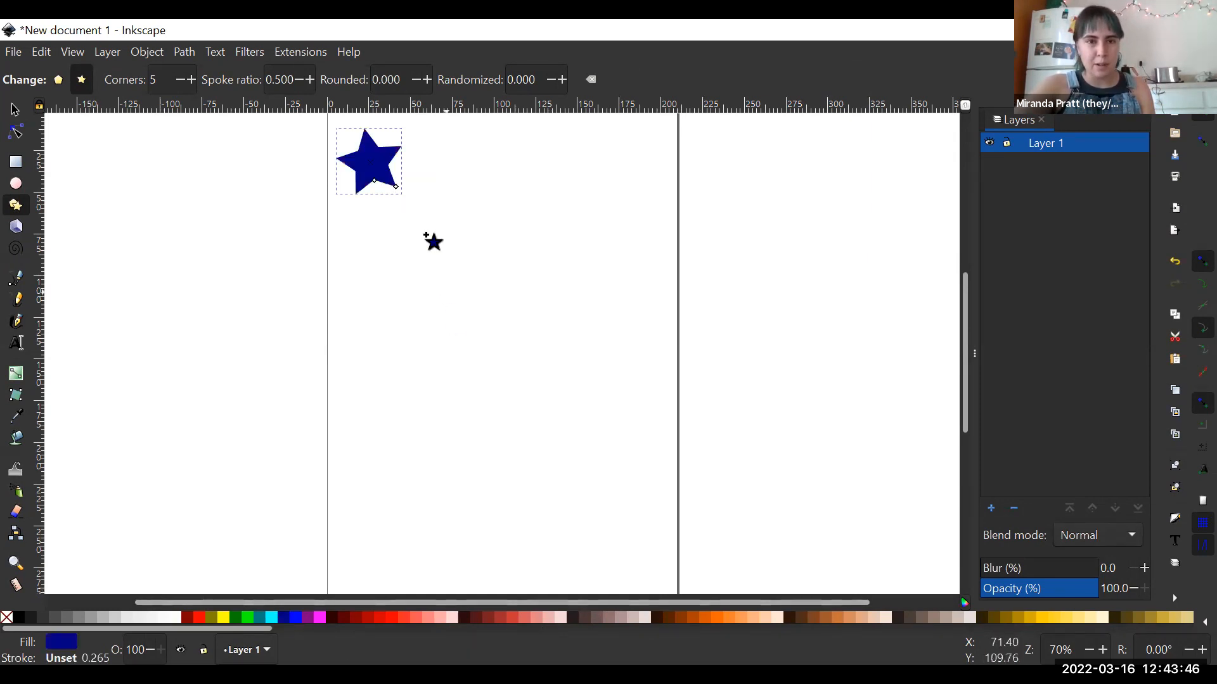
- Draw a large light pink star below the blue one and a small orange star to its right
{"action": "left_click_drag", "start_coordinate": [429, 256], "coordinate": [480, 303]}
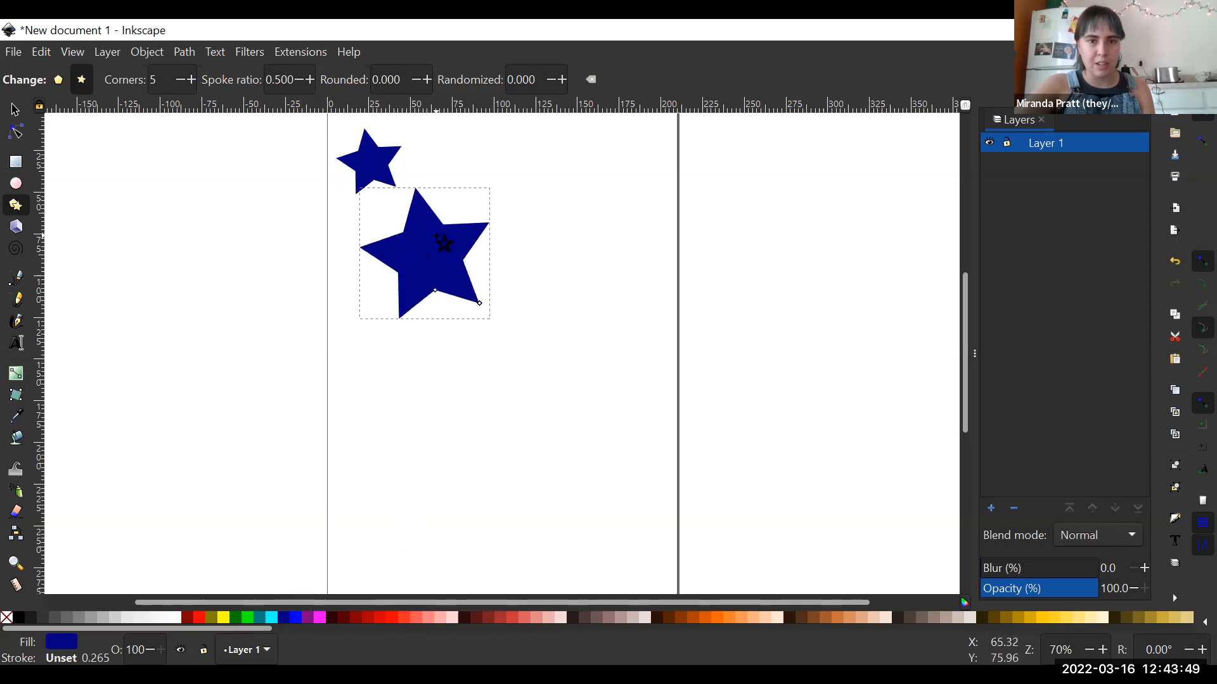
{"action": "left_click", "coordinate": [436, 618]}
{"action": "left_click_drag", "start_coordinate": [534, 278], "coordinate": [547, 283]}
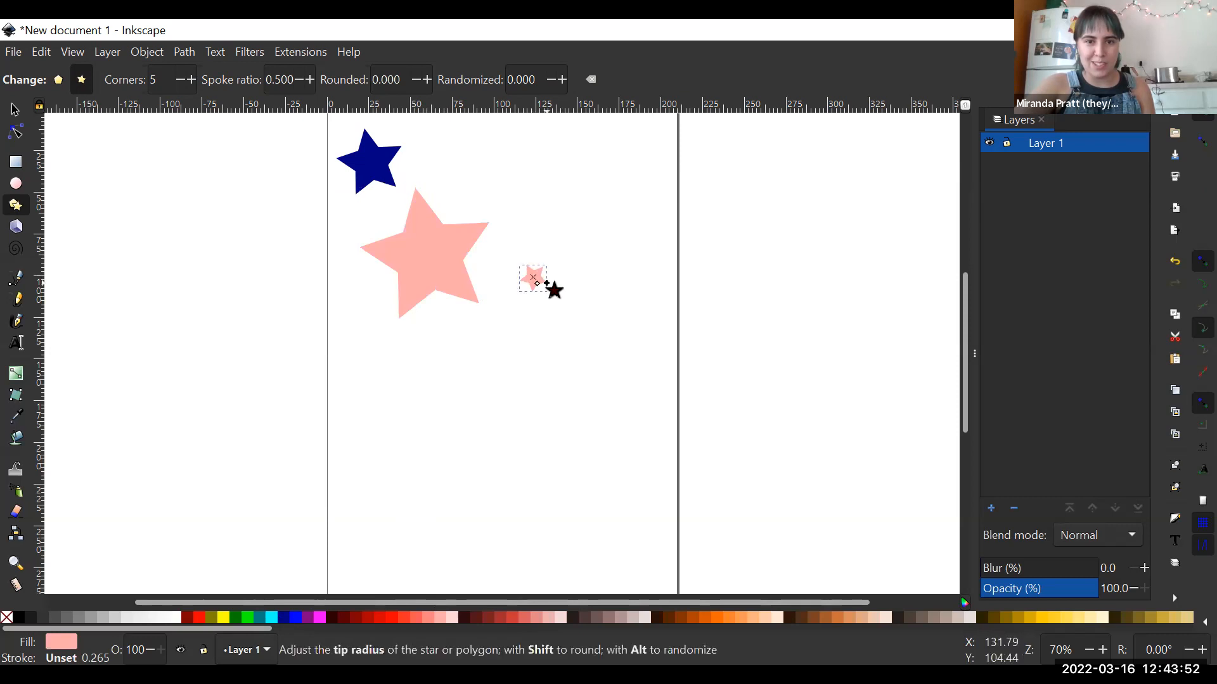
{"action": "left_click", "coordinate": [535, 618]}
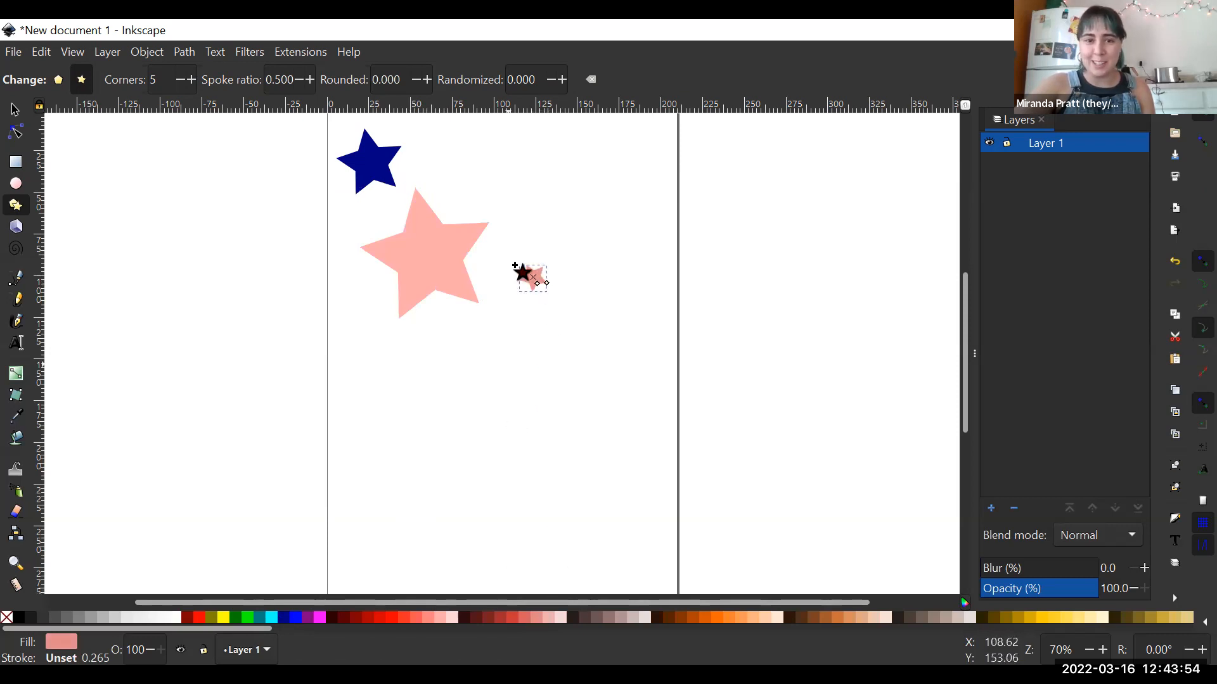
{"action": "left_click", "coordinate": [694, 618]}
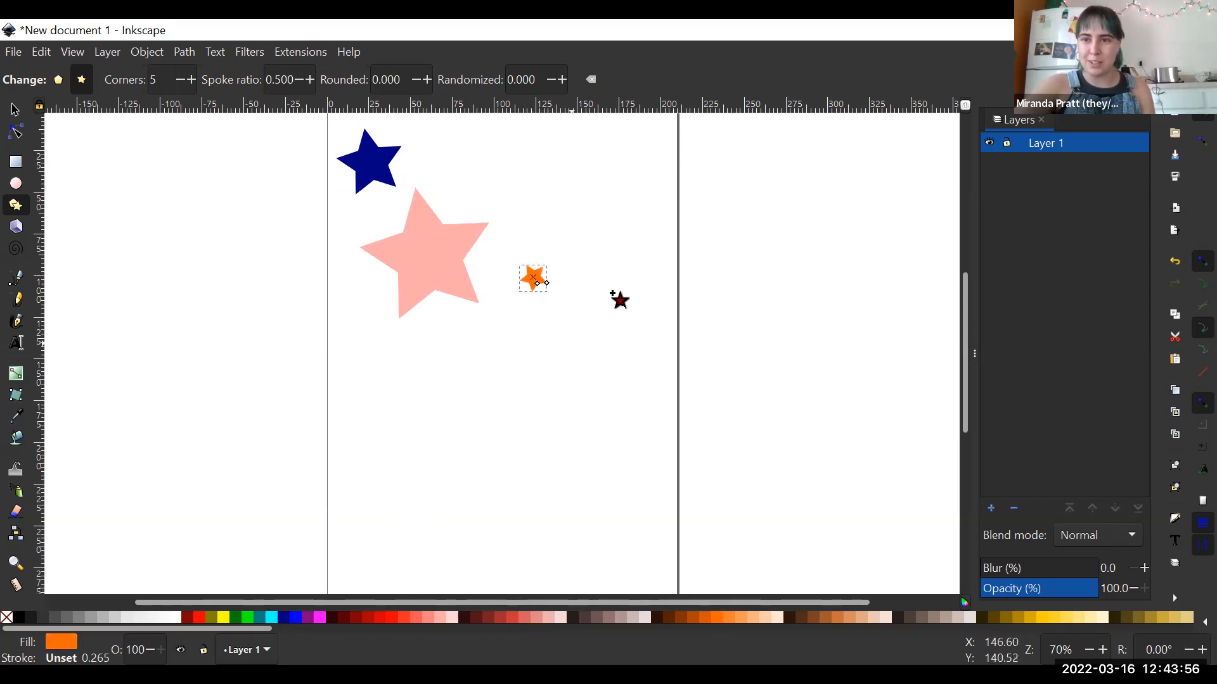
{"action": "left_click", "coordinate": [622, 301]}
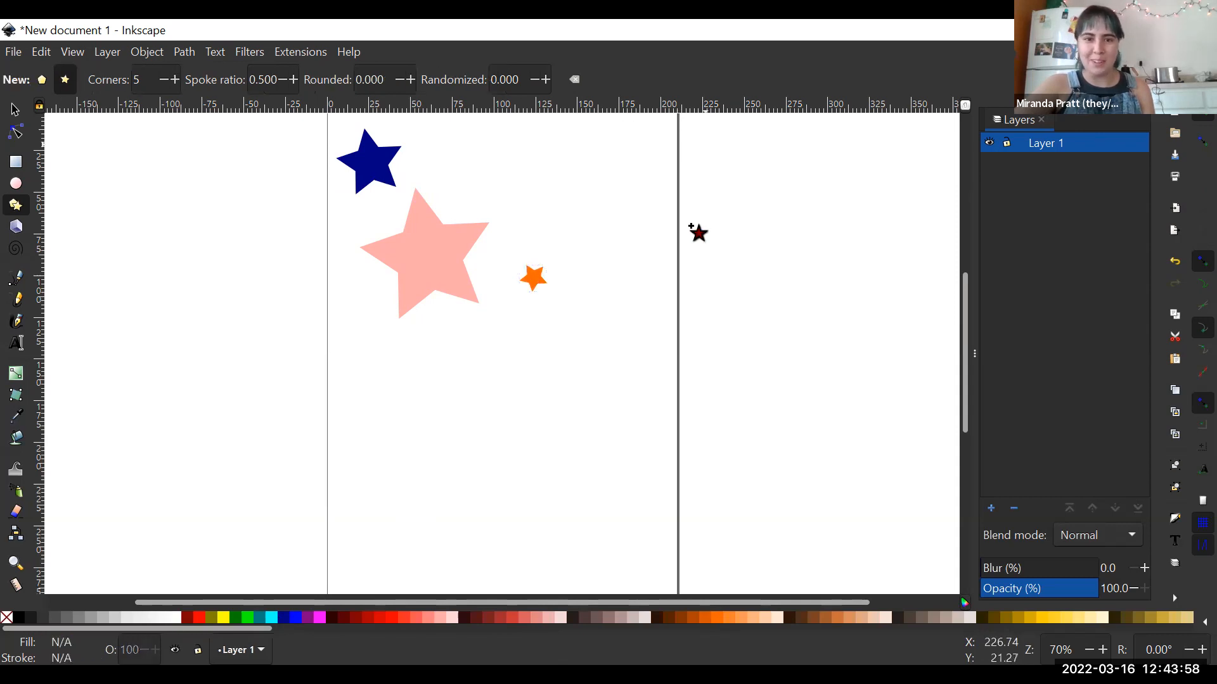
- Draw a tall 3D box at the upper right of the large pink star
{"action": "left_click", "coordinate": [16, 226]}
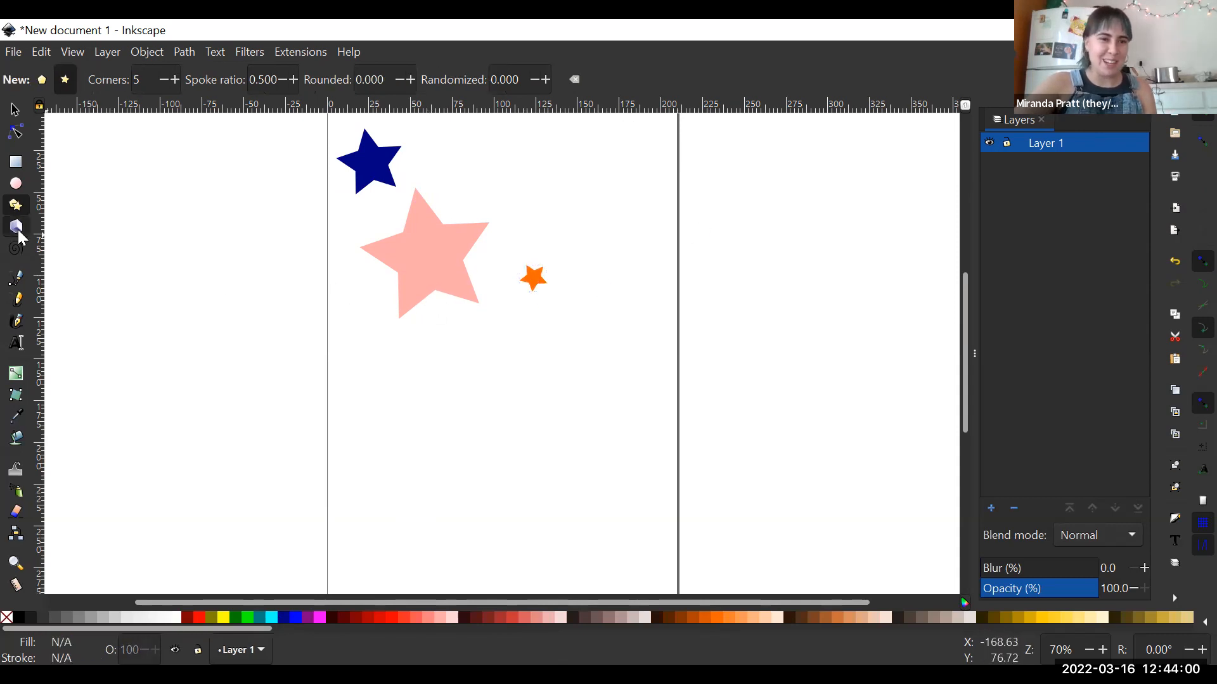
{"action": "left_click_drag", "start_coordinate": [457, 170], "coordinate": [481, 209]}
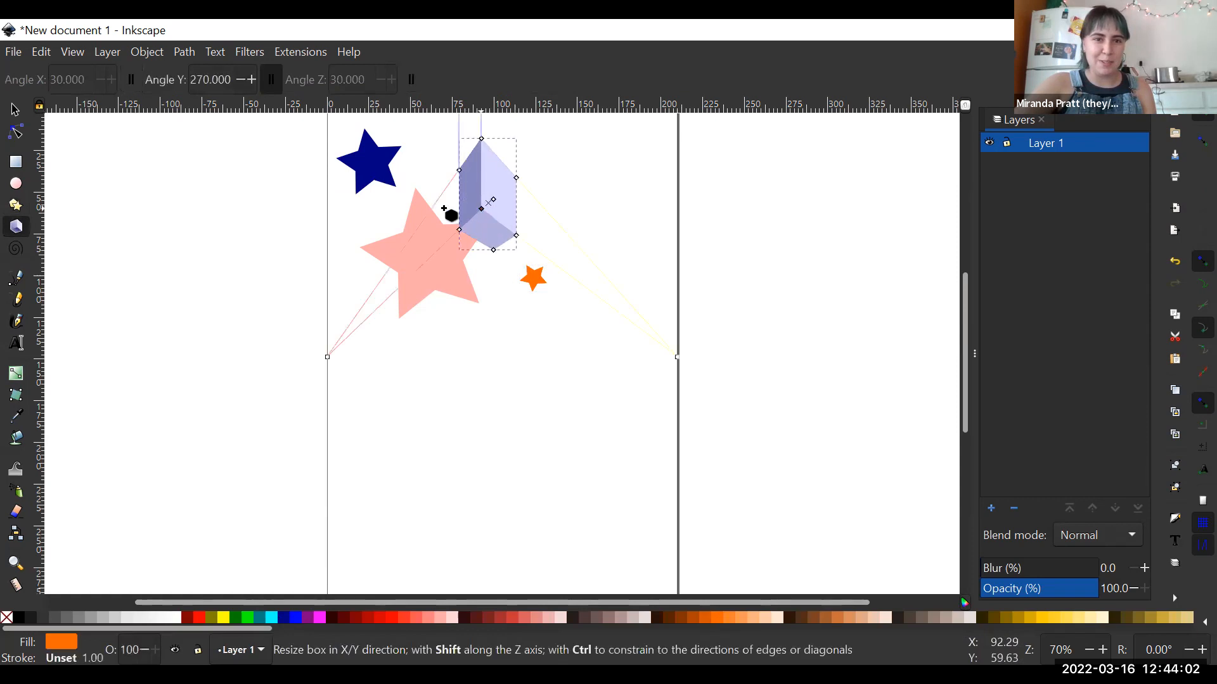
{"action": "left_click", "coordinate": [461, 266]}
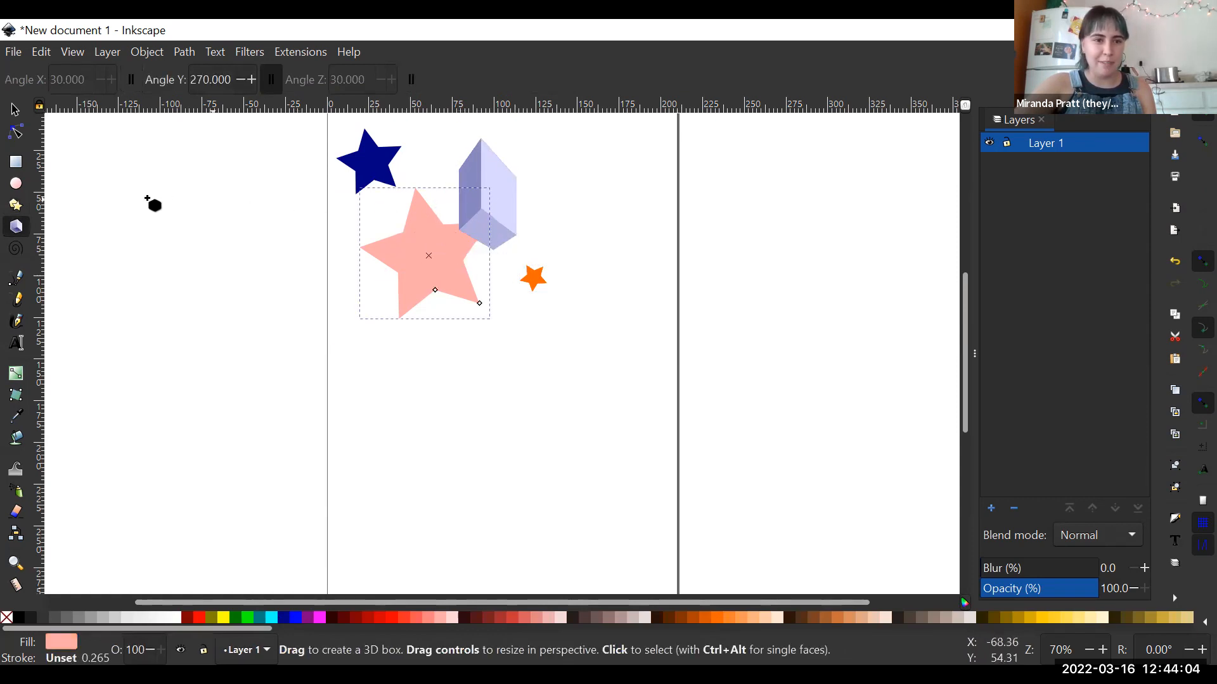
- Draw two 3-turn spirals to the right of the 3D box and a looping freehand pencil line below them
{"action": "left_click", "coordinate": [14, 248]}
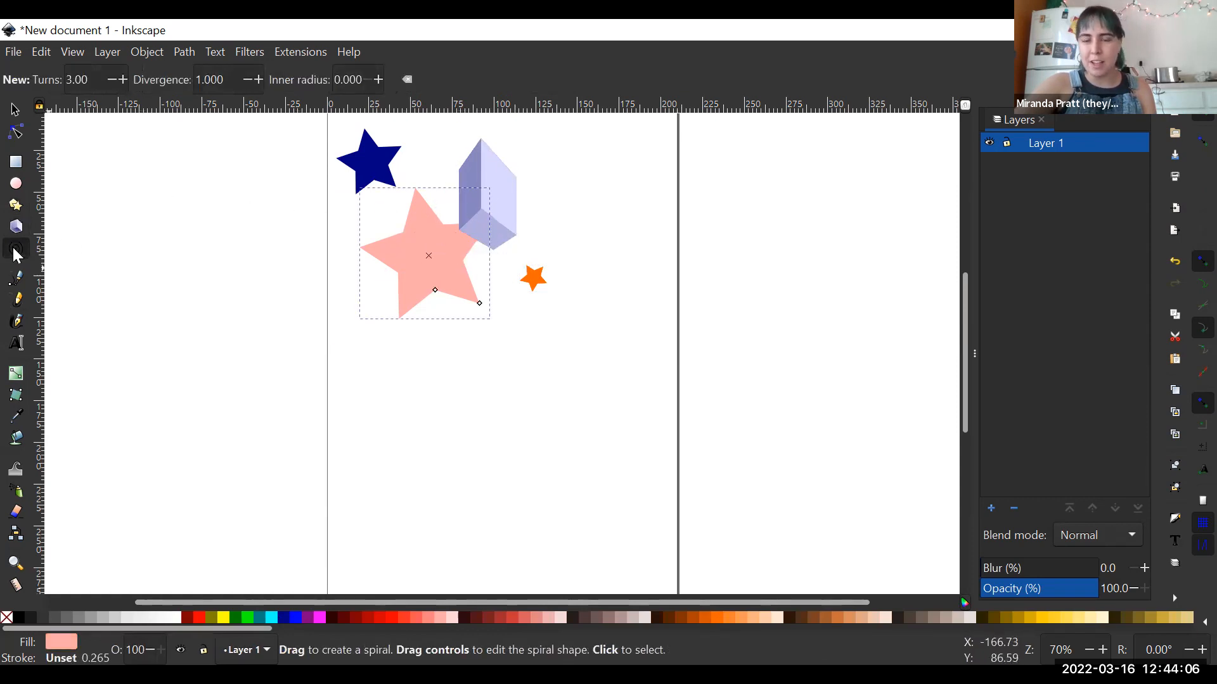
{"action": "left_click_drag", "start_coordinate": [553, 202], "coordinate": [602, 271]}
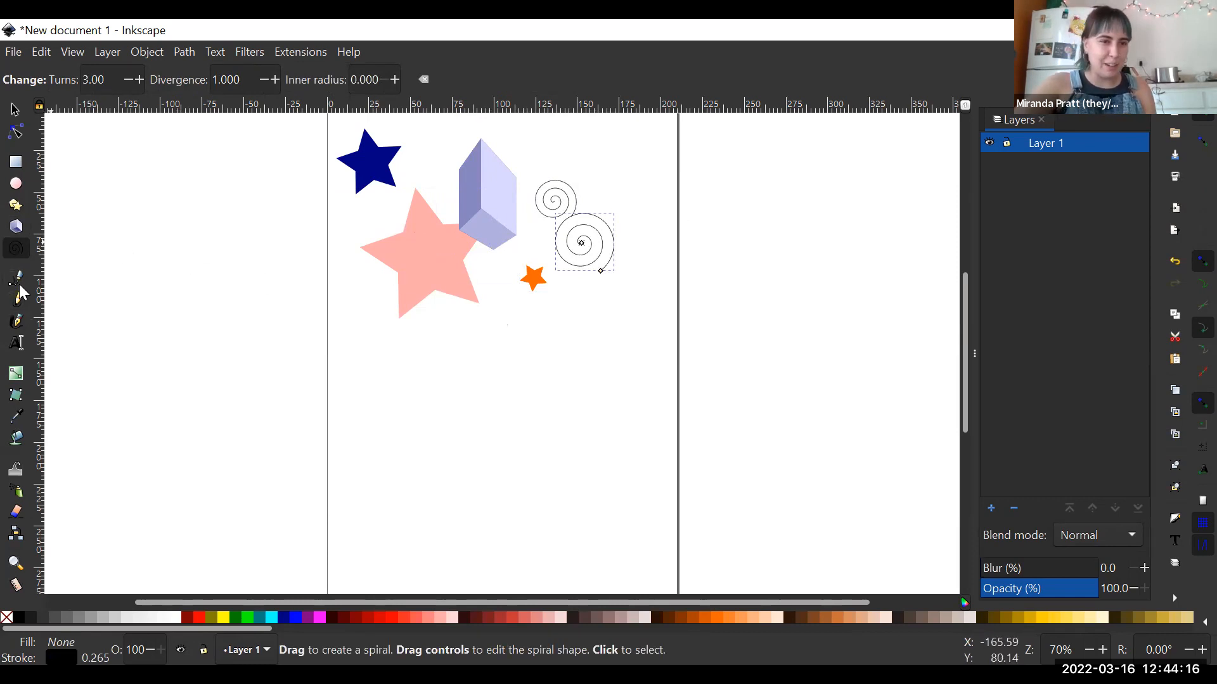
{"action": "left_click", "coordinate": [19, 300]}
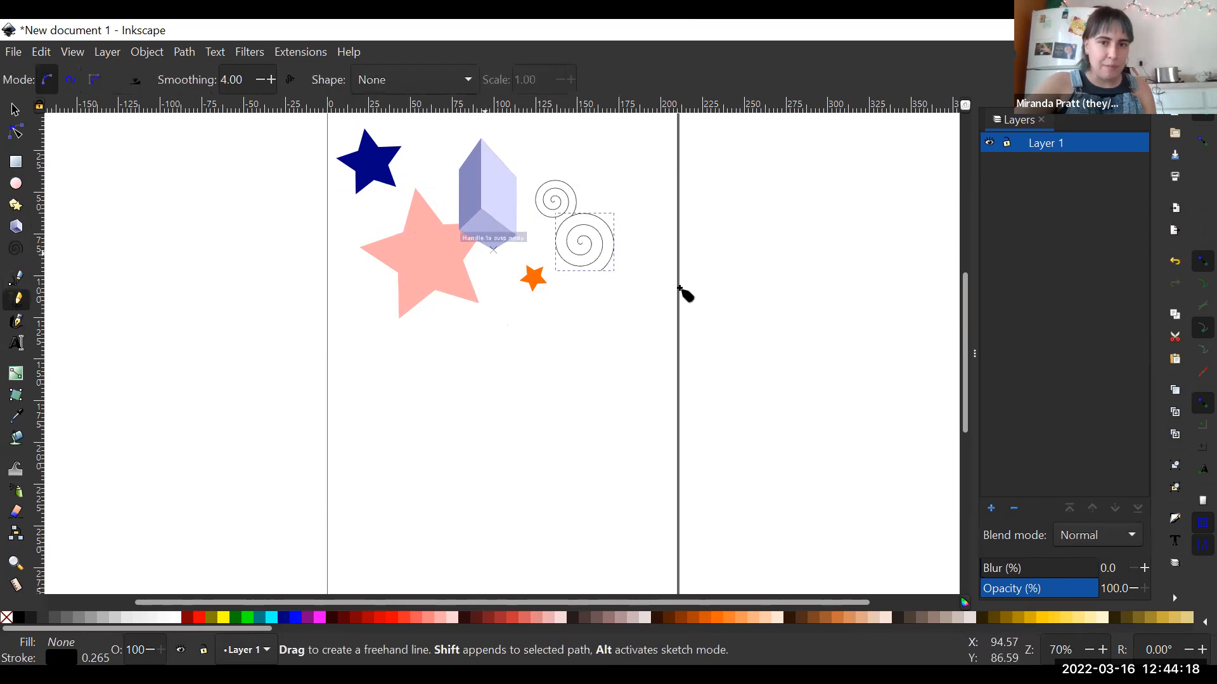
{"action": "mouse_move", "coordinate": [520, 280]}
{"action": "left_mouse_down"}
{"action": "mouse_move", "coordinate": [509, 307]}
{"action": "mouse_move", "coordinate": [528, 296]}
{"action": "mouse_move", "coordinate": [530, 269]}
{"action": "mouse_move", "coordinate": [527, 318]}
{"action": "mouse_move", "coordinate": [551, 319]}
{"action": "mouse_move", "coordinate": [571, 276]}
{"action": "mouse_move", "coordinate": [553, 285]}
{"action": "mouse_move", "coordinate": [549, 328]}
{"action": "mouse_move", "coordinate": [579, 344]}
{"action": "mouse_move", "coordinate": [596, 312]}
{"action": "mouse_move", "coordinate": [567, 323]}
{"action": "mouse_move", "coordinate": [561, 367]}
{"action": "left_mouse_up"}
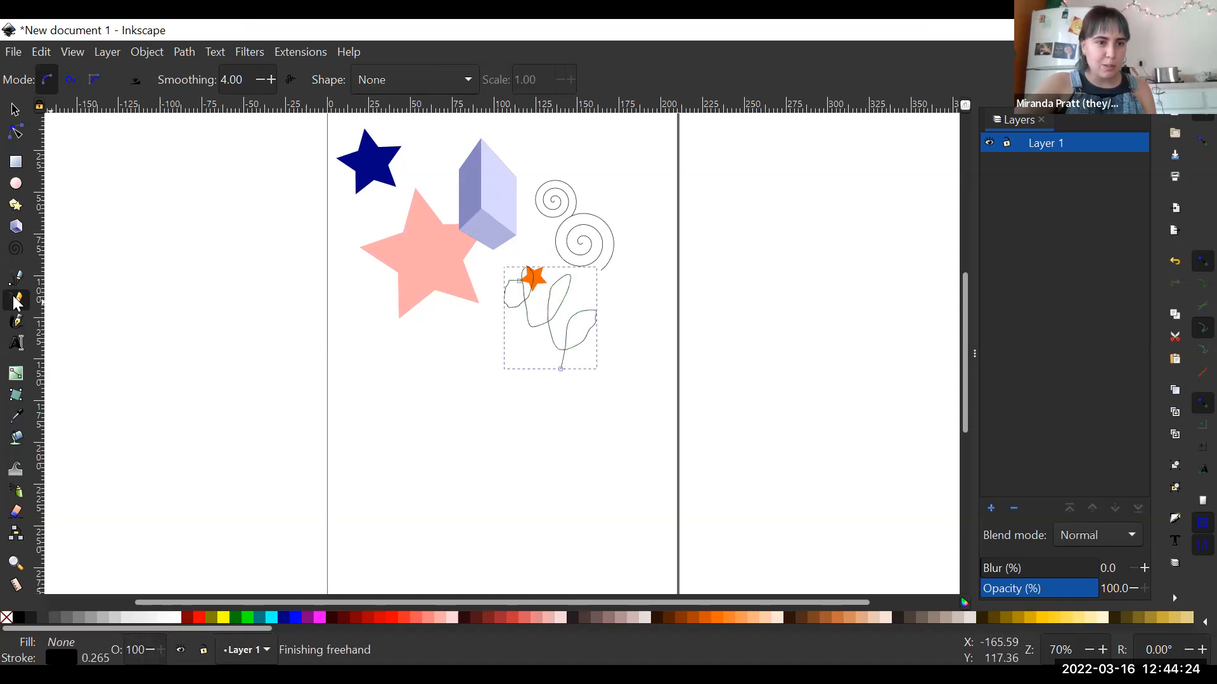
- Draw dark red Dip pen calligraphy strokes below the large pink star and one short stroke on the star
{"action": "left_click", "coordinate": [15, 323]}
{"action": "mouse_move", "coordinate": [393, 348]}
{"action": "left_mouse_down"}
{"action": "mouse_move", "coordinate": [428, 314]}
{"action": "mouse_move", "coordinate": [425, 343]}
{"action": "mouse_move", "coordinate": [443, 359]}
{"action": "mouse_move", "coordinate": [461, 321]}
{"action": "mouse_move", "coordinate": [415, 429]}
{"action": "mouse_move", "coordinate": [470, 395]}
{"action": "mouse_move", "coordinate": [461, 492]}
{"action": "left_mouse_up"}
{"action": "left_click", "coordinate": [492, 618]}
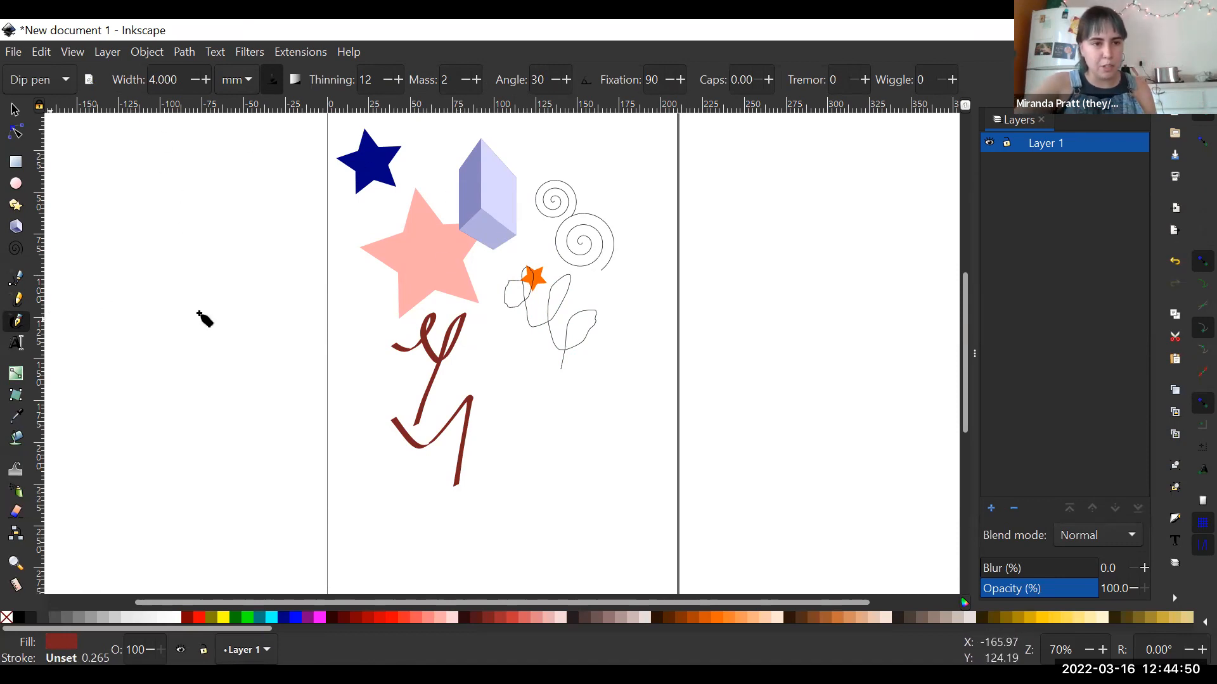
{"action": "key", "text": "Escape"}
{"action": "left_click_drag", "start_coordinate": [444, 242], "coordinate": [449, 254]}
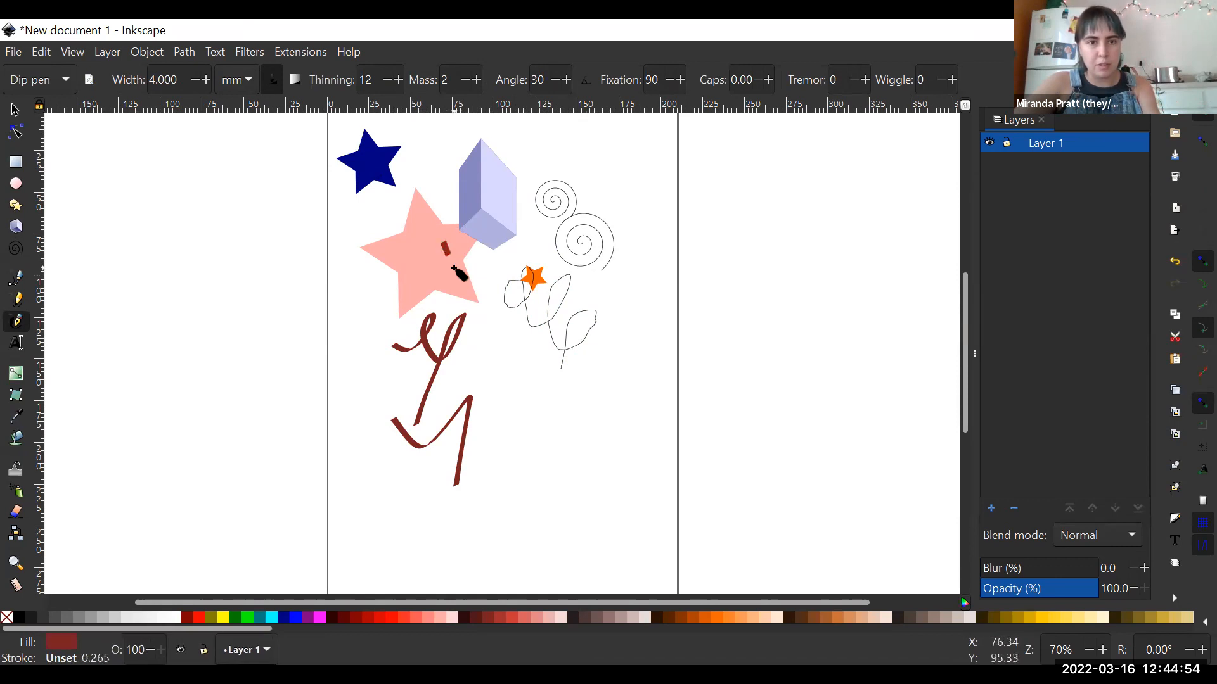
{"action": "key", "text": "Escape"}
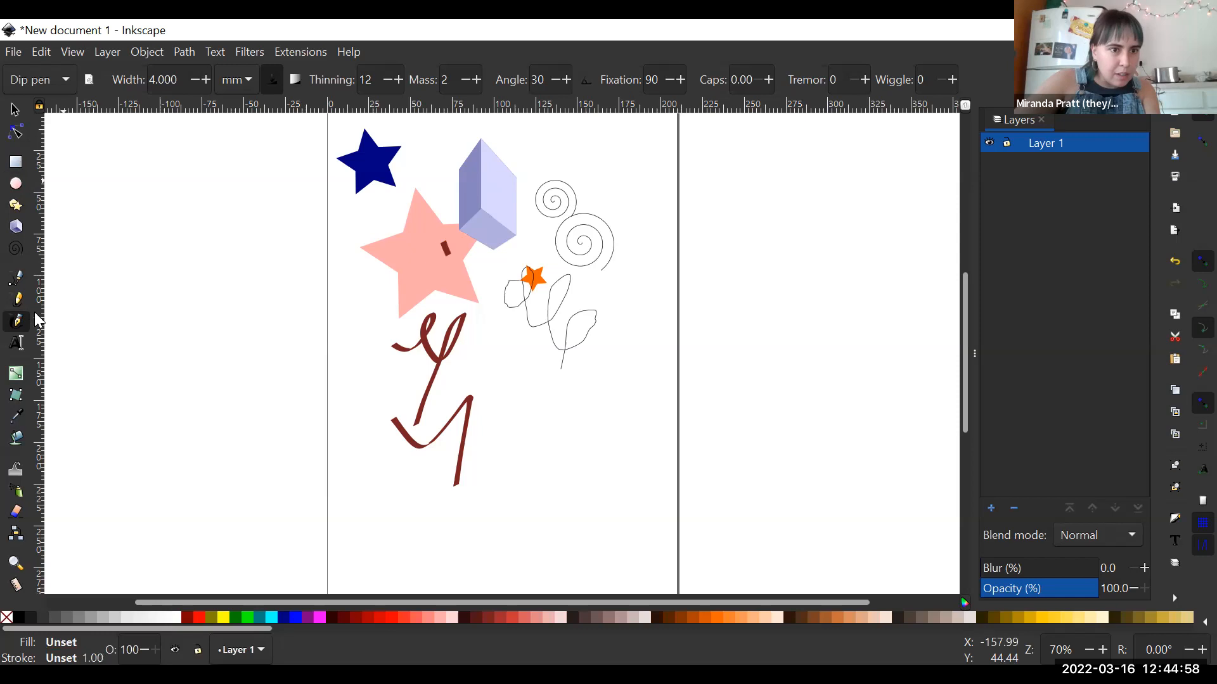
- Move the large pink star down and right, and group it with the upper calligraphy stroke, 3D box, both spirals, freehand line and blue star
{"action": "left_click", "coordinate": [17, 111]}
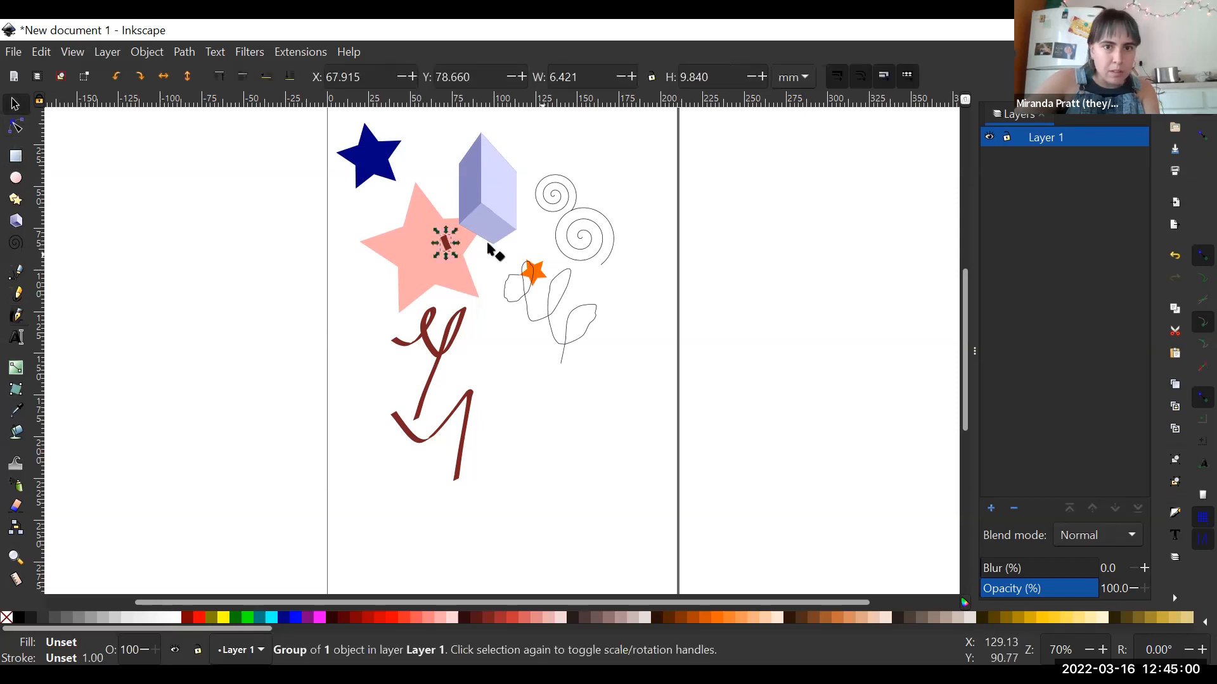
{"action": "left_click_drag", "start_coordinate": [462, 245], "coordinate": [536, 323]}
{"action": "left_click", "coordinate": [433, 350], "text": "shift"}
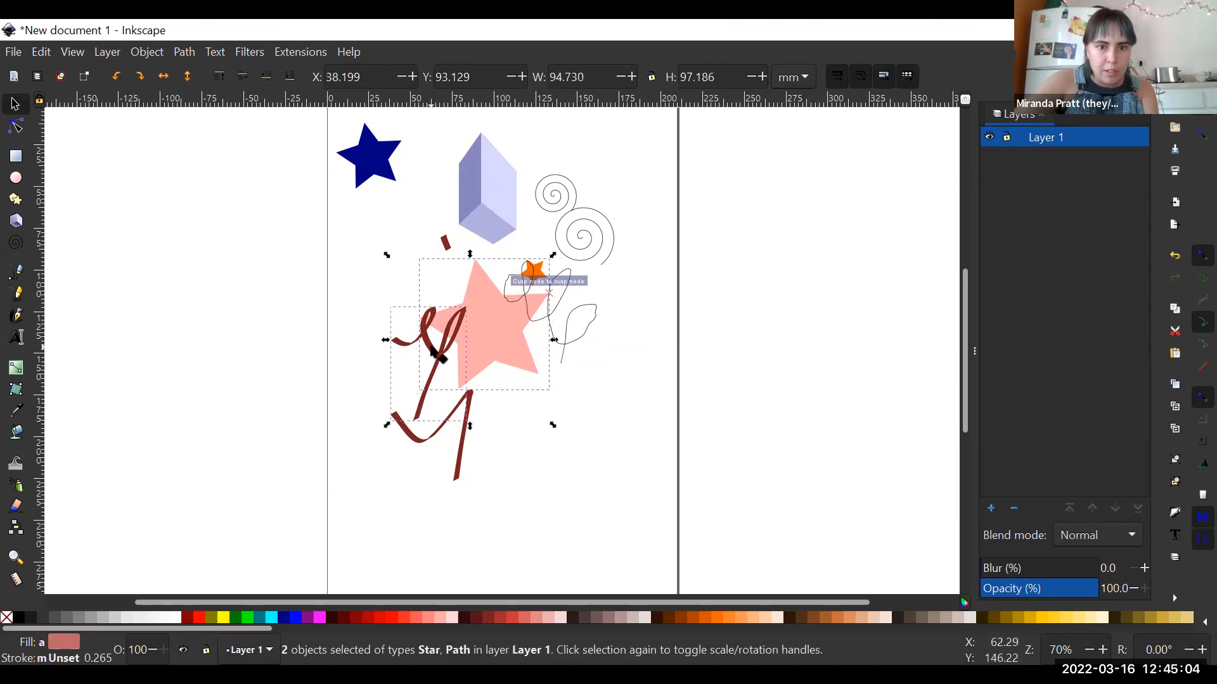
{"action": "left_click", "coordinate": [498, 156], "text": "shift"}
{"action": "left_click", "coordinate": [602, 214], "text": "shift"}
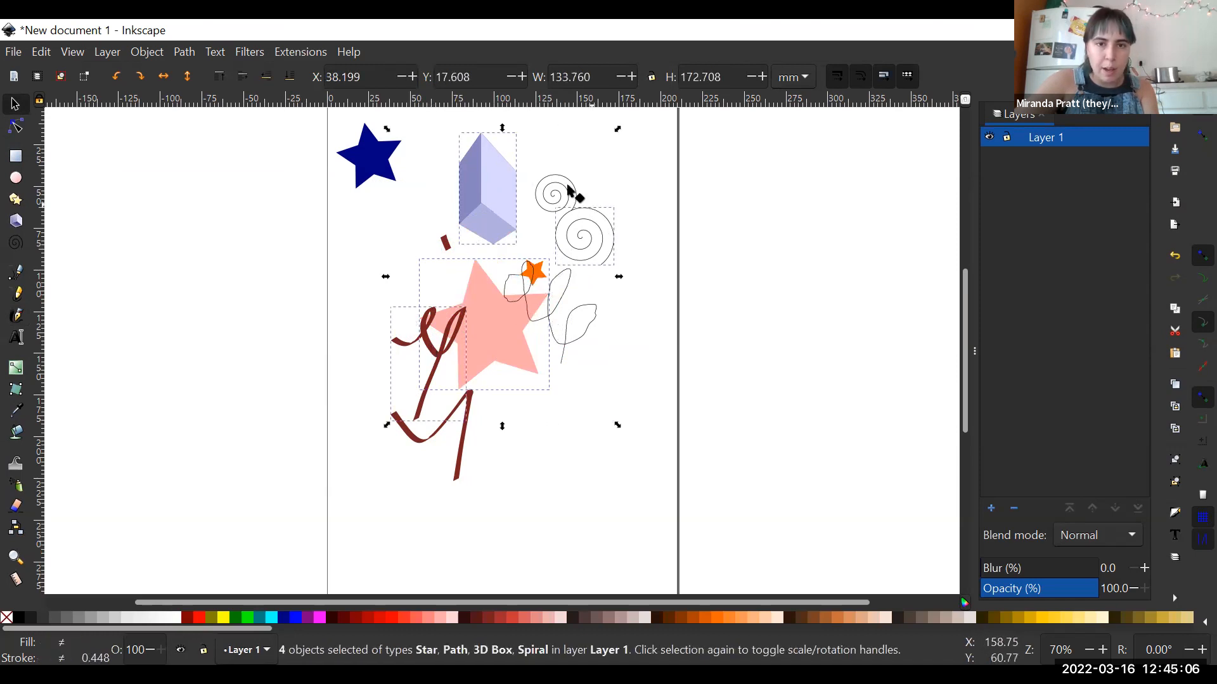
{"action": "left_click", "coordinate": [554, 201], "text": "shift"}
{"action": "left_click", "coordinate": [586, 325], "text": "shift"}
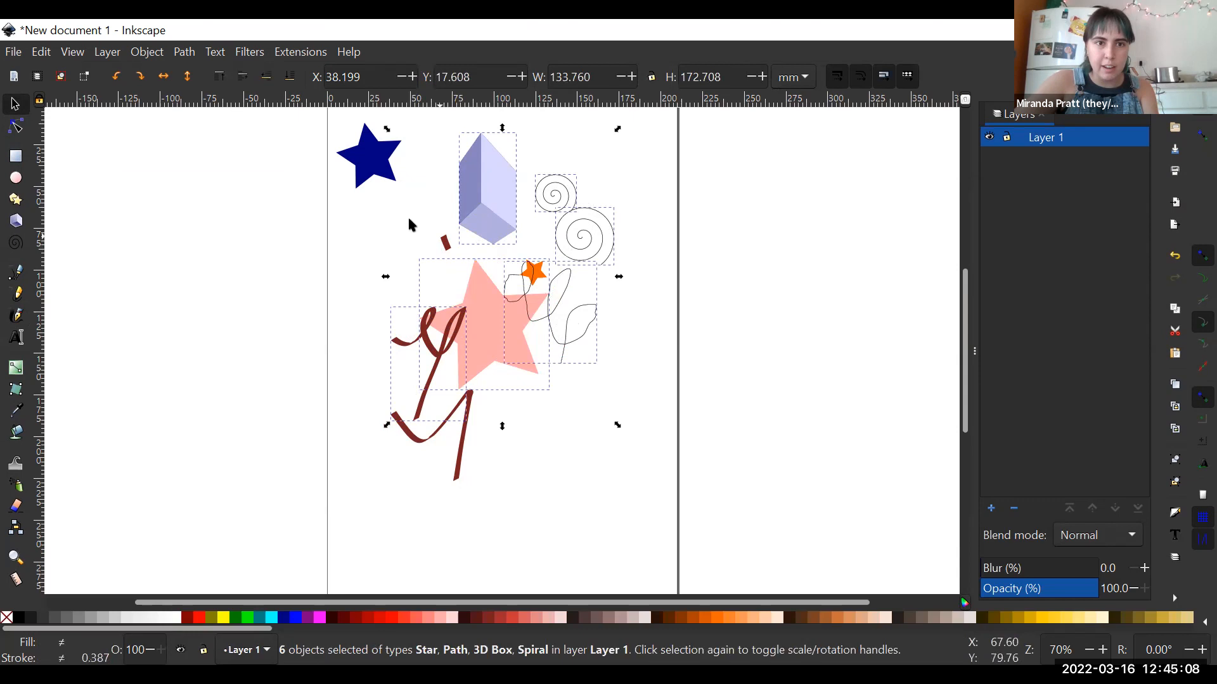
{"action": "left_click", "coordinate": [386, 164], "text": "shift"}
{"action": "key", "text": "ctrl+g"}
- Move the group of seven objects slightly up and right, ungroup it, and clear the selection
{"action": "mouse_move", "coordinate": [509, 325]}
{"action": "left_mouse_down"}
{"action": "mouse_move", "coordinate": [522, 392]}
{"action": "mouse_move", "coordinate": [547, 300]}
{"action": "mouse_move", "coordinate": [516, 320]}
{"action": "mouse_move", "coordinate": [518, 354]}
{"action": "mouse_move", "coordinate": [521, 304]}
{"action": "left_mouse_up"}
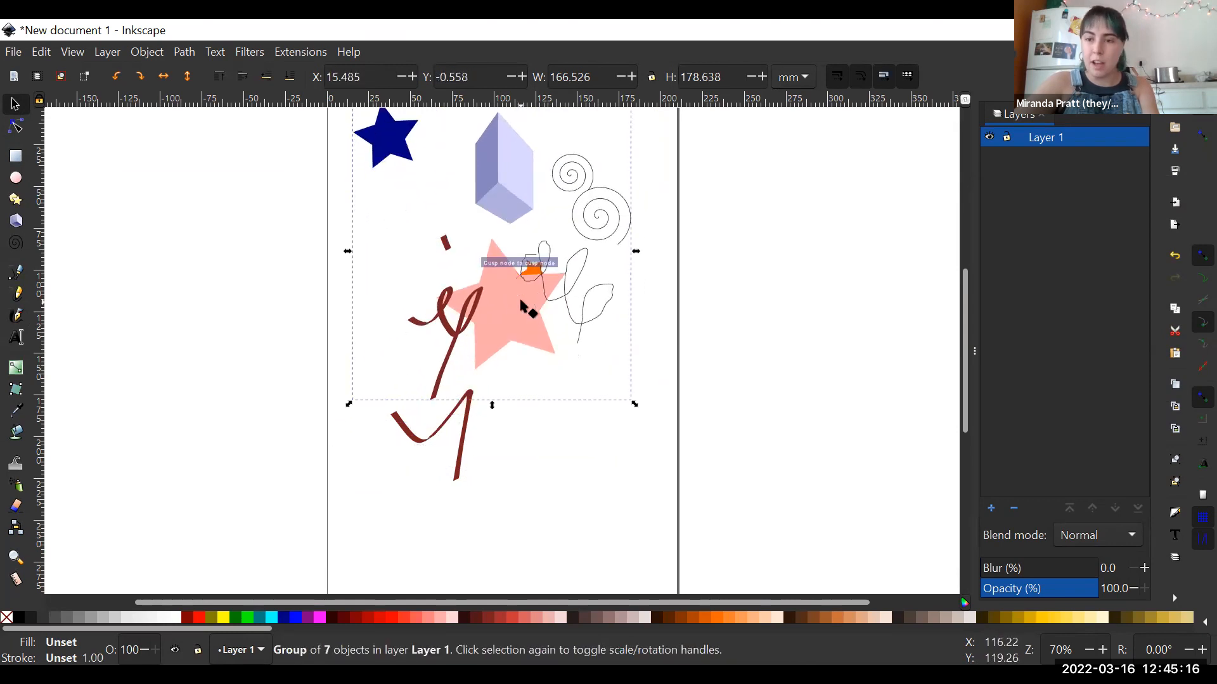
{"action": "key", "text": "ctrl"}
{"action": "key", "text": "ctrl+shift+g"}
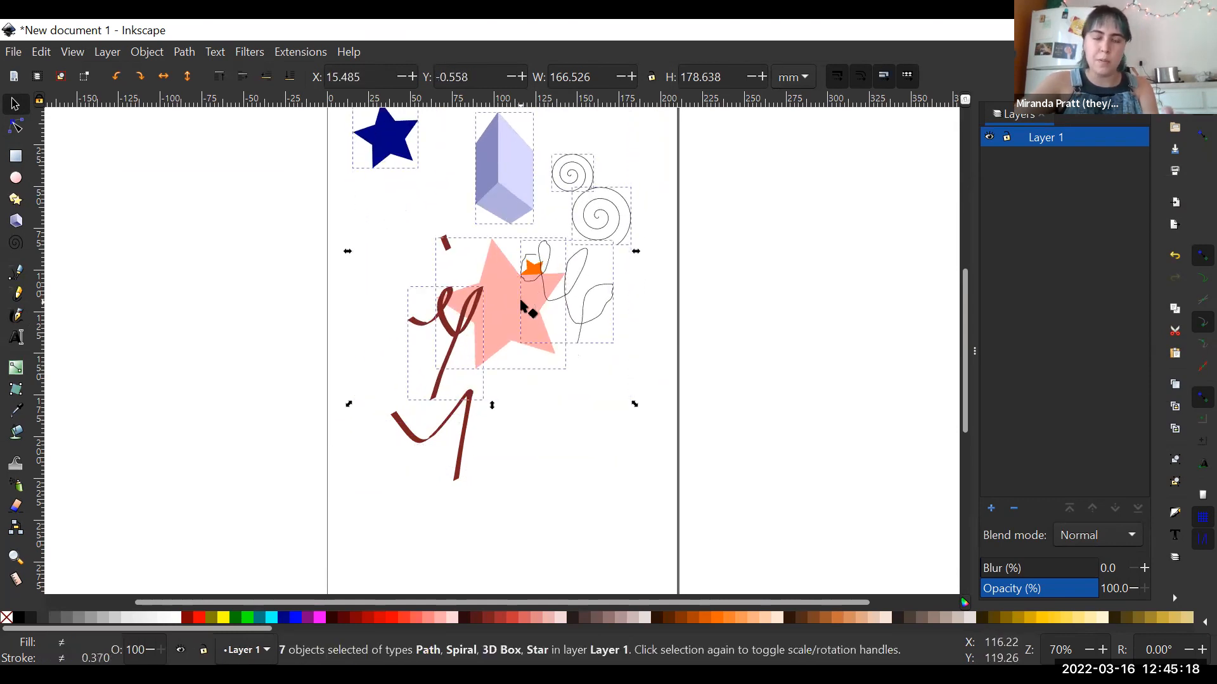
{"action": "left_click", "coordinate": [771, 208]}
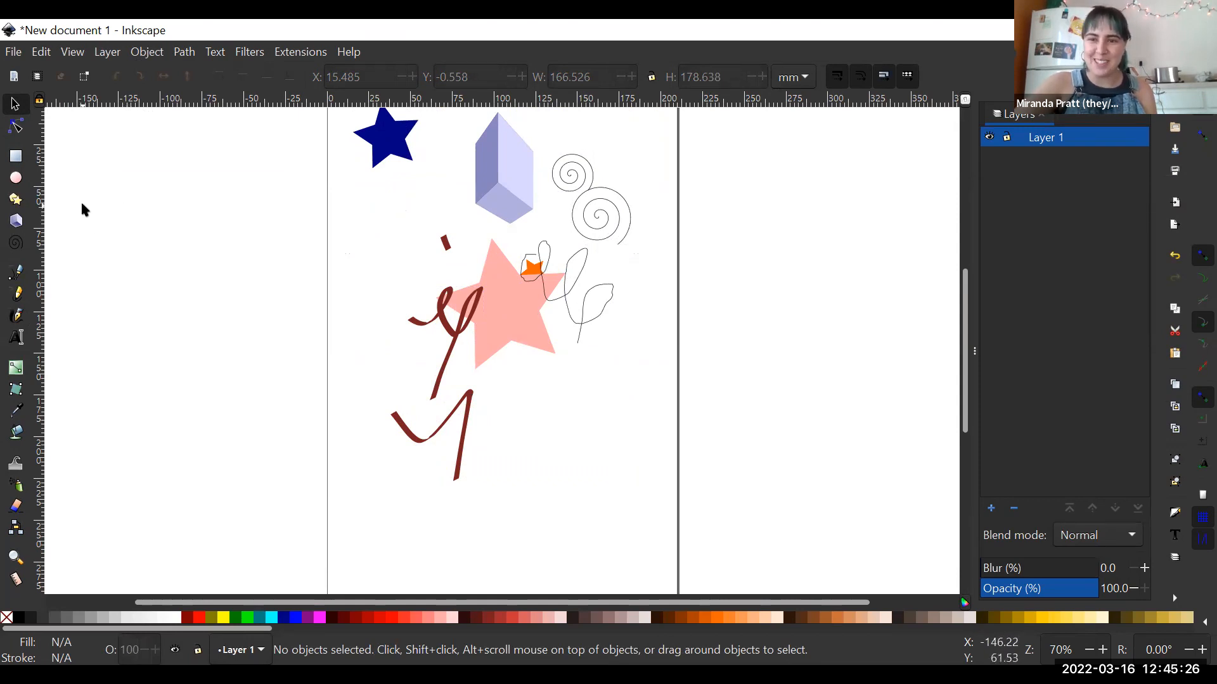
- Fill the three leaf-like loops of the freehand line with dark red using the Paint Bucket
{"action": "left_click", "coordinate": [18, 434]}
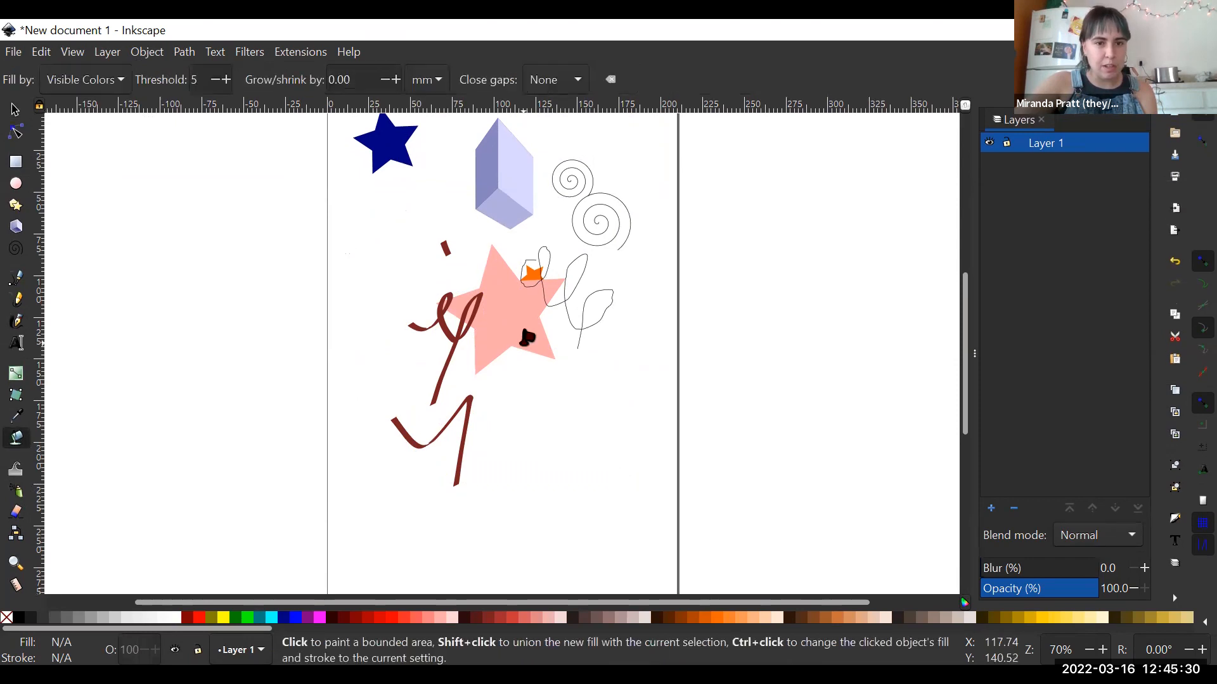
{"action": "left_click", "coordinate": [578, 277]}
{"action": "left_click", "coordinate": [598, 311]}
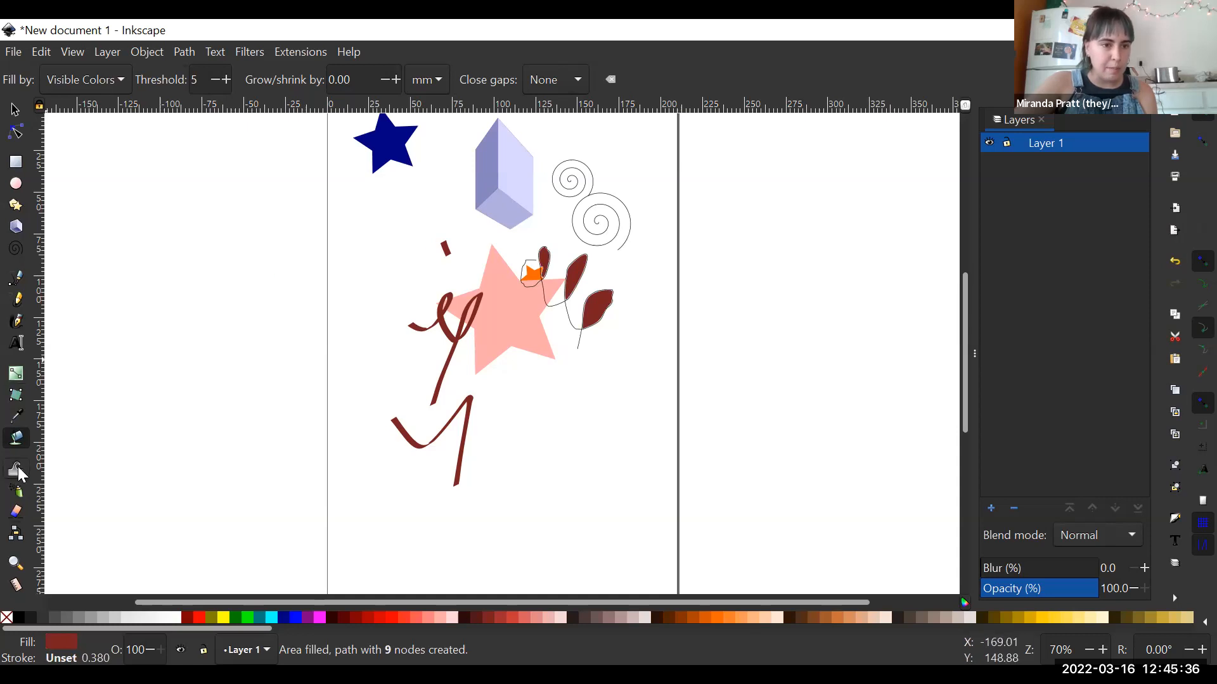
- Spray clones of the smallest dark red filled loop over the large pink star's lower part and the area below it
{"action": "left_click", "coordinate": [16, 493]}
{"action": "mouse_move", "coordinate": [508, 356]}
{"action": "left_mouse_down"}
{"action": "mouse_move", "coordinate": [522, 430]}
{"action": "mouse_move", "coordinate": [565, 379]}
{"action": "mouse_move", "coordinate": [599, 383]}
{"action": "mouse_move", "coordinate": [600, 424]}
{"action": "mouse_move", "coordinate": [500, 488]}
{"action": "mouse_move", "coordinate": [517, 516]}
{"action": "mouse_move", "coordinate": [566, 514]}
{"action": "mouse_move", "coordinate": [605, 454]}
{"action": "mouse_move", "coordinate": [526, 342]}
{"action": "left_mouse_up"}
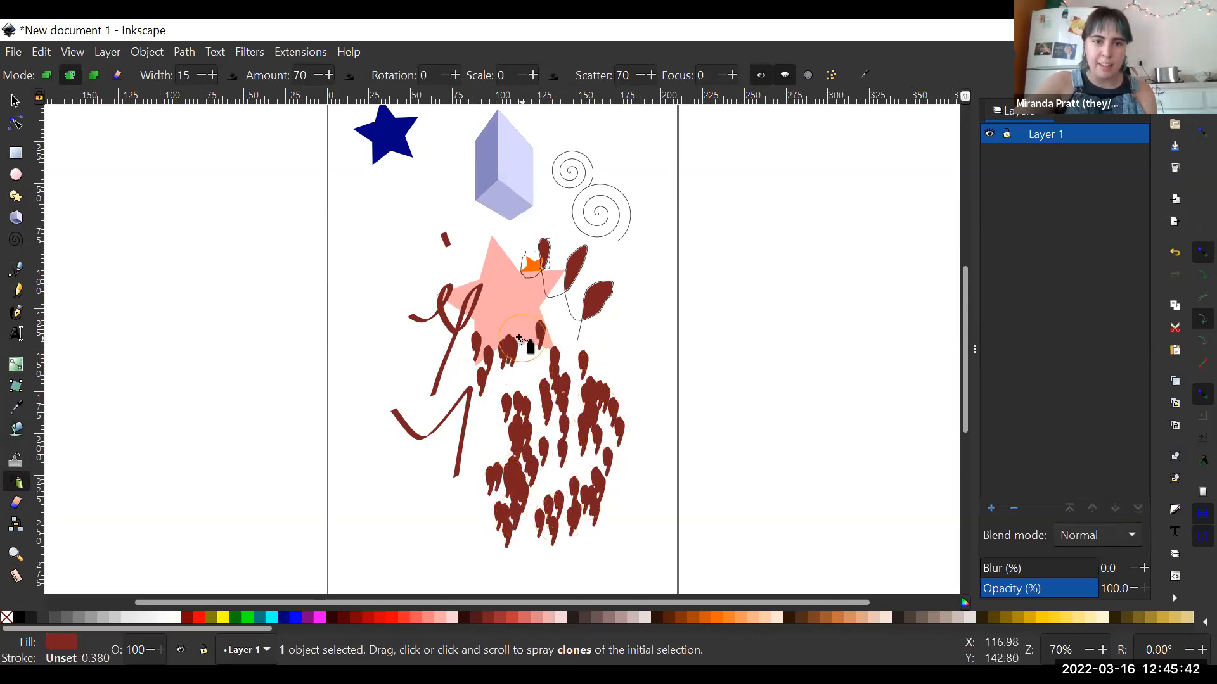
{"action": "key", "text": "Escape"}
- Try to erase parts of the large pink star and the sprayed clones with the Eraser at width 8
{"action": "left_click", "coordinate": [16, 502]}
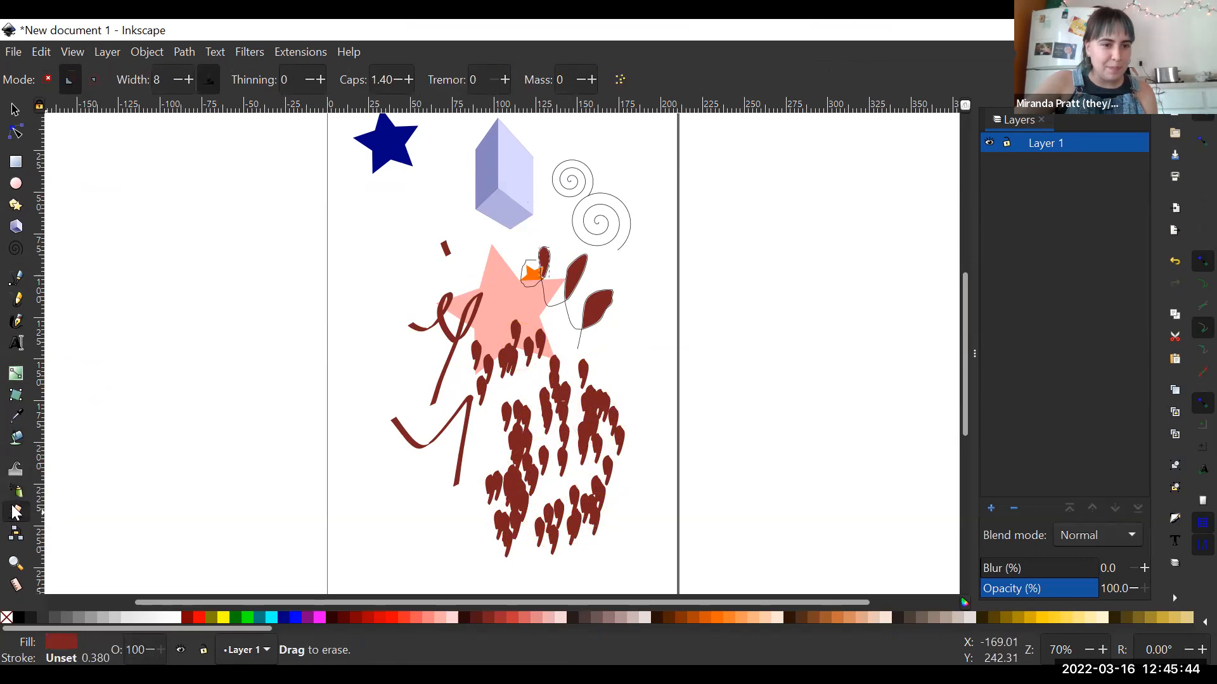
{"action": "mouse_move", "coordinate": [510, 297]}
{"action": "left_mouse_down"}
{"action": "mouse_move", "coordinate": [521, 391]}
{"action": "mouse_move", "coordinate": [519, 285]}
{"action": "left_mouse_up"}
{"action": "left_click_drag", "start_coordinate": [559, 415], "coordinate": [545, 322]}
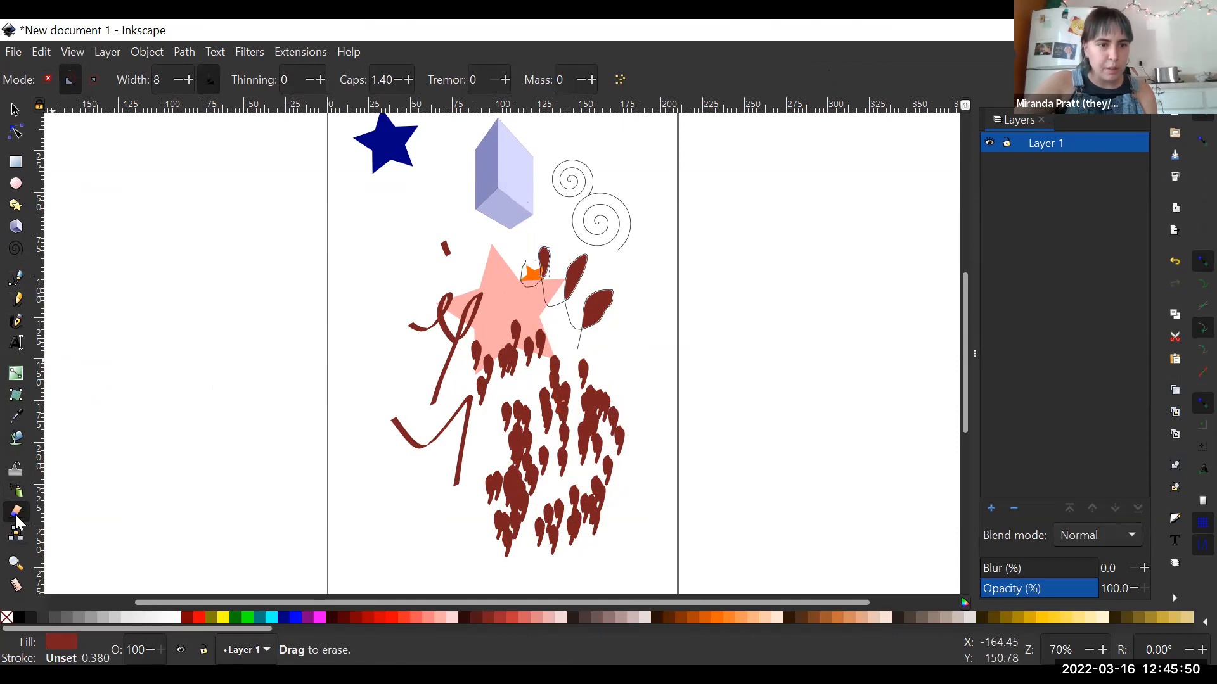
{"action": "left_click_drag", "start_coordinate": [510, 360], "coordinate": [556, 507]}
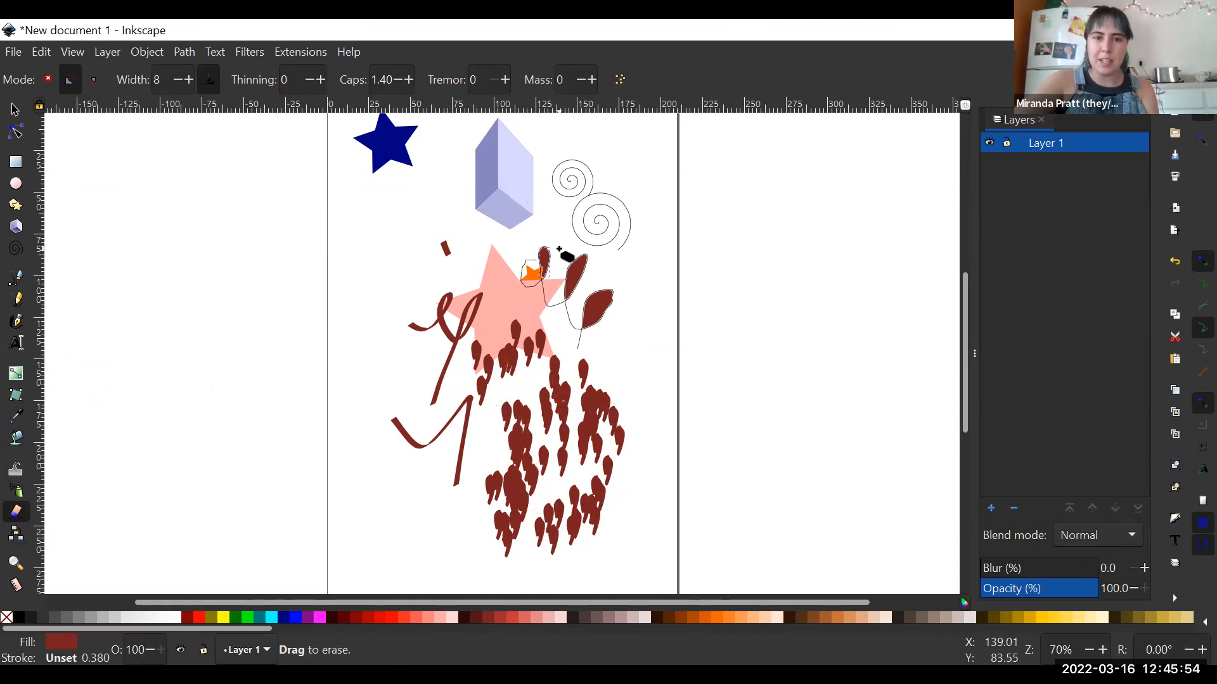
- Examine the edges of the freehand line, the orange star and the smallest filled loop at very high magnification
{"action": "key", "text": "plus"}
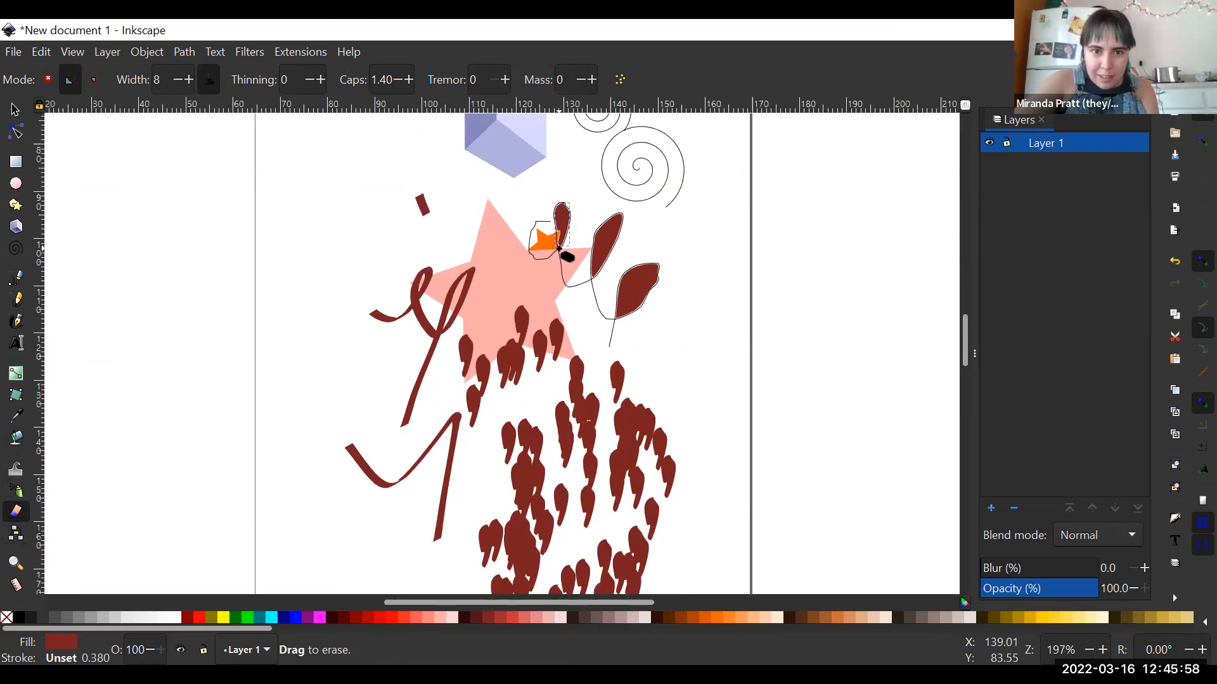
{"action": "scroll", "coordinate": [558, 249], "scroll_direction": "up", "scroll_amount": 12}
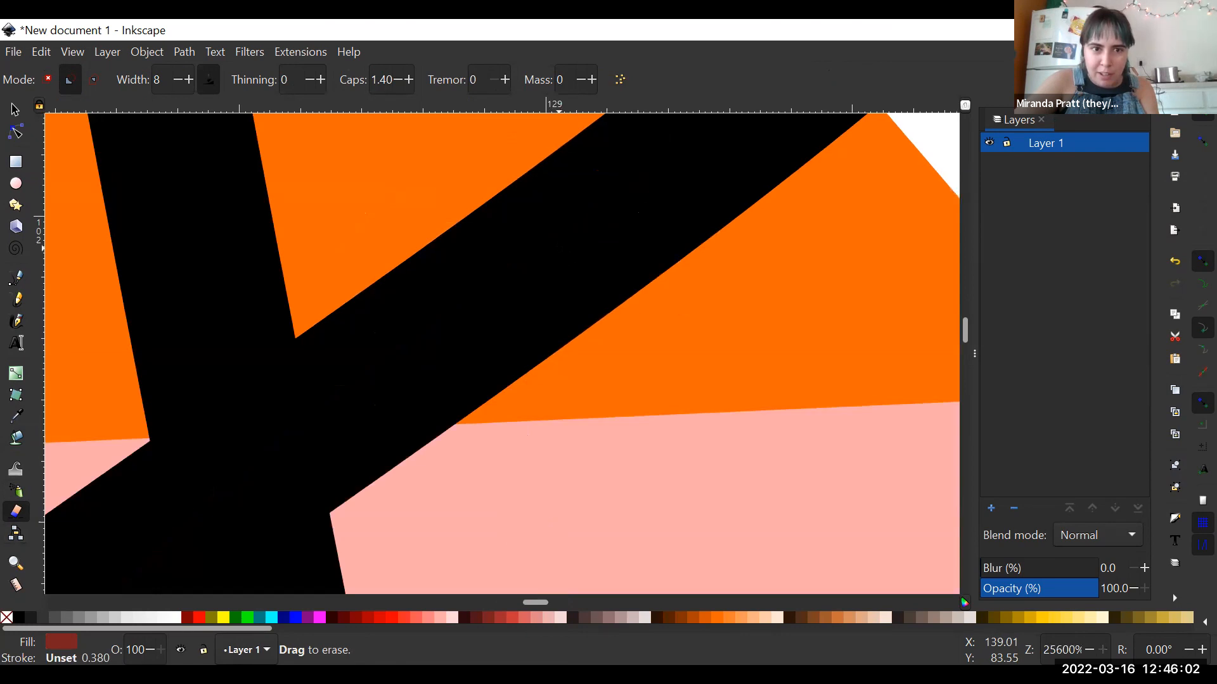
{"action": "scroll", "coordinate": [666, 182], "scroll_direction": "down", "scroll_amount": 8, "text": "ctrl"}
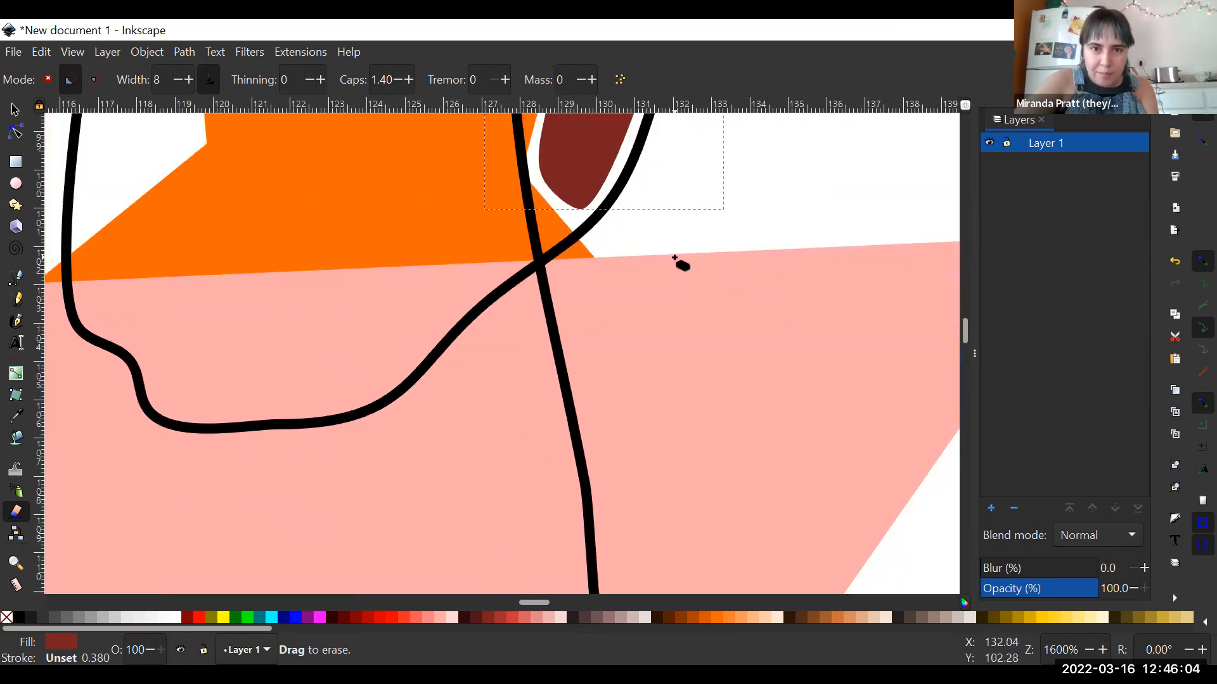
{"action": "scroll", "coordinate": [675, 259], "scroll_direction": "up", "scroll_amount": 2, "text": "ctrl"}
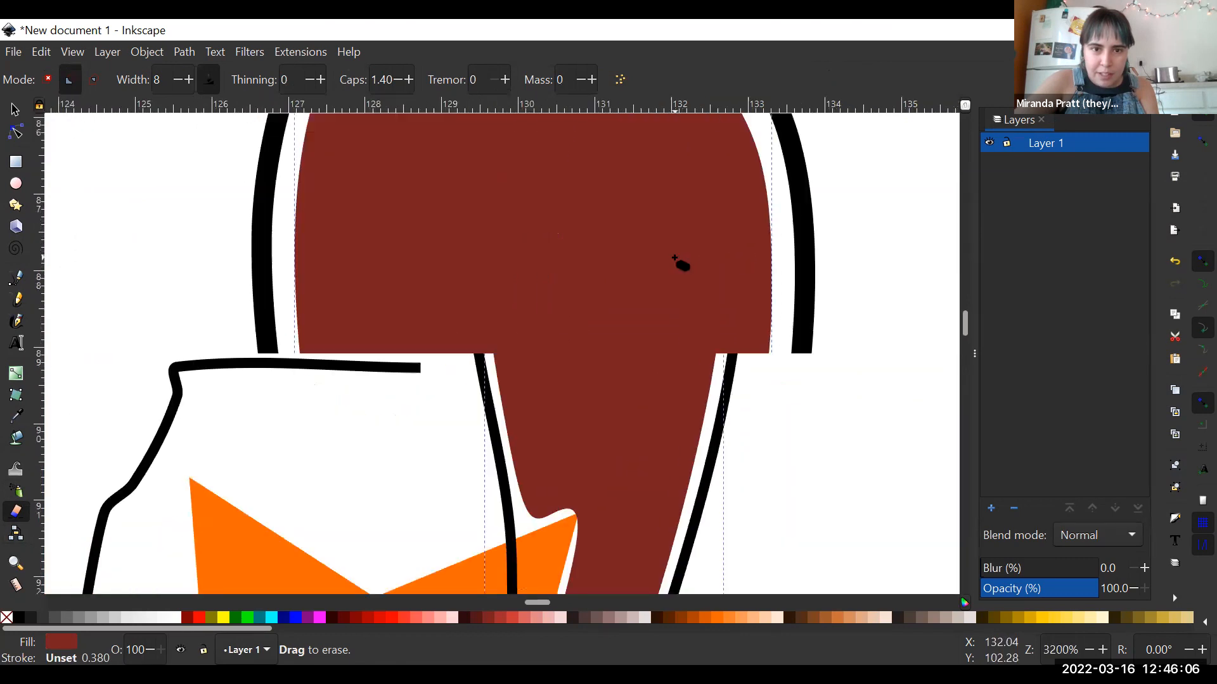
{"action": "scroll", "coordinate": [675, 259], "scroll_direction": "up", "scroll_amount": 6, "text": "ctrl"}
{"action": "scroll", "coordinate": [675, 258], "scroll_direction": "down", "scroll_amount": 12, "text": "ctrl"}
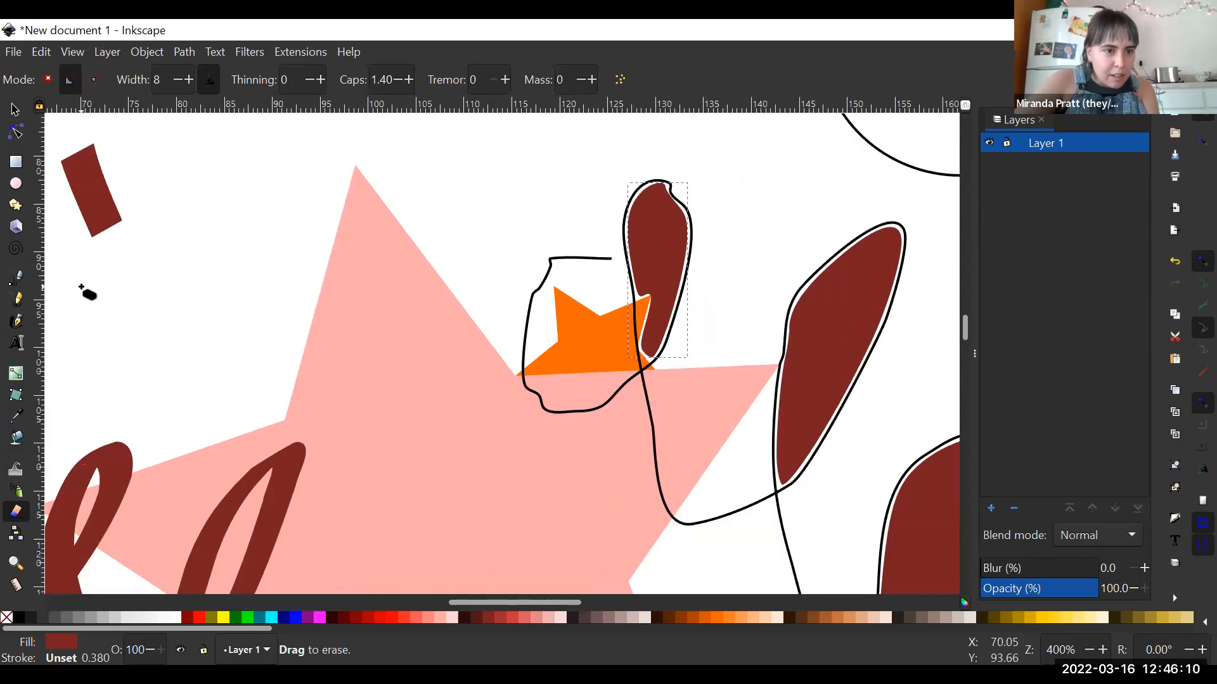
- Create a flowed text frame across the large pink star's upper tip, set its fill to #280B0B, enter "hi" and enlarge the frame
{"action": "left_click", "coordinate": [17, 341]}
{"action": "left_click_drag", "start_coordinate": [335, 323], "coordinate": [536, 303]}
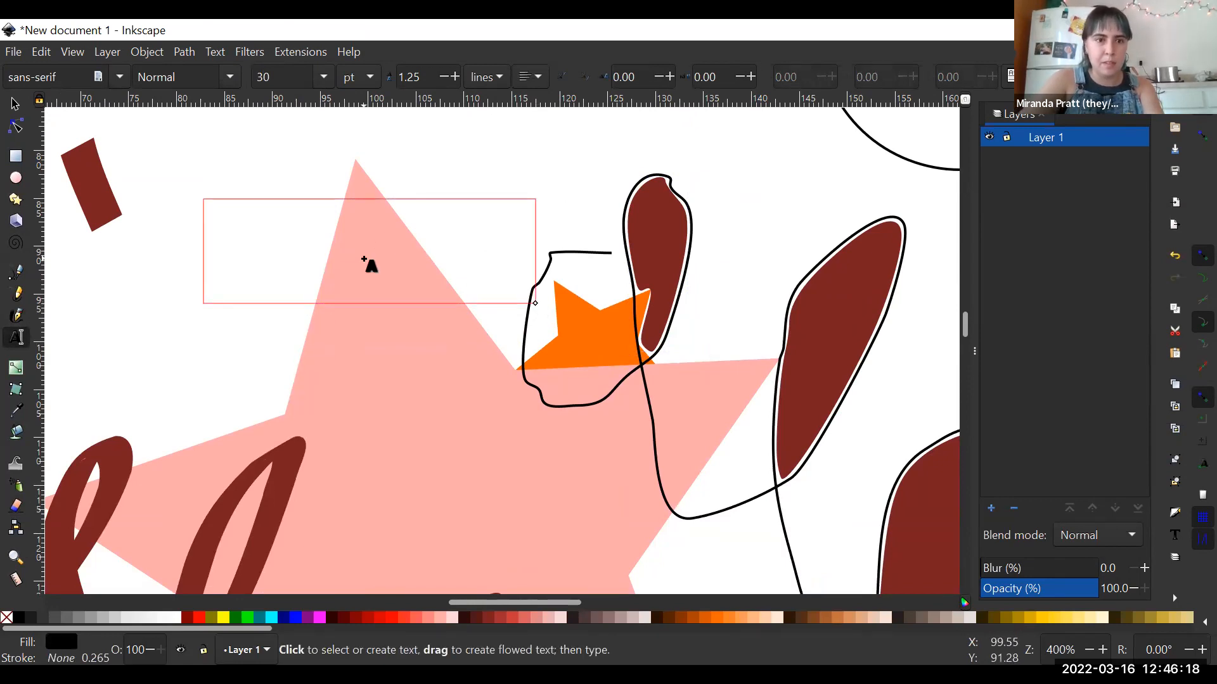
{"action": "left_click", "coordinate": [461, 621]}
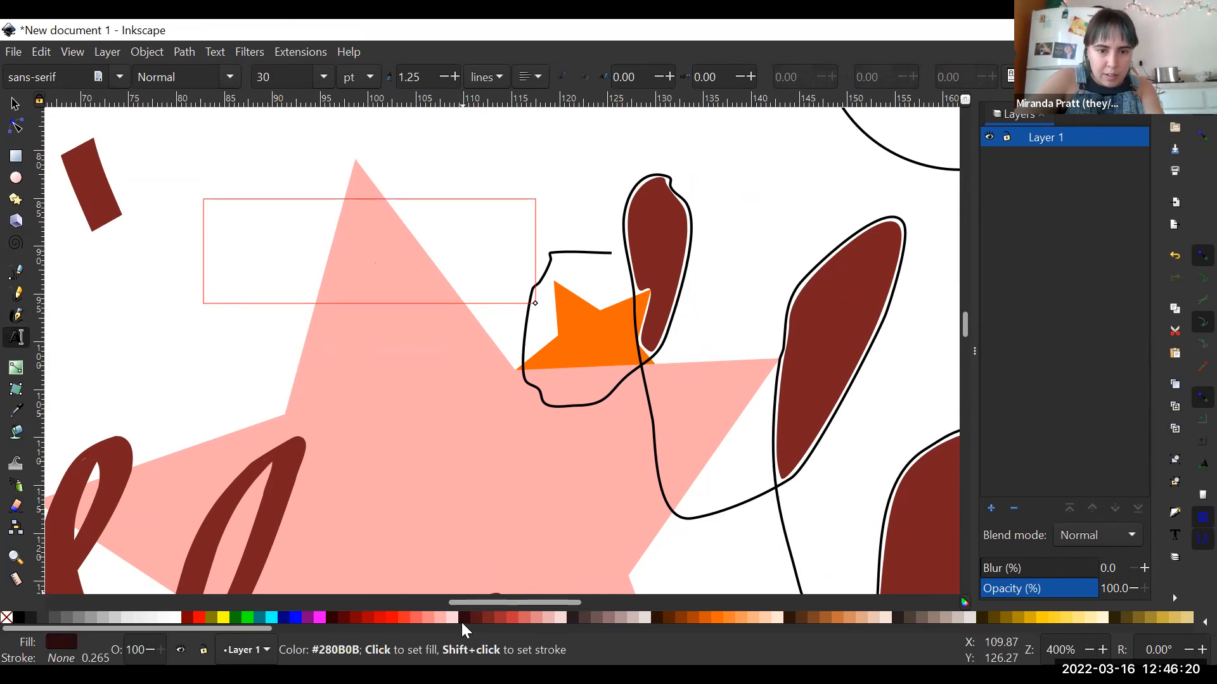
{"action": "type", "text": "hi"}
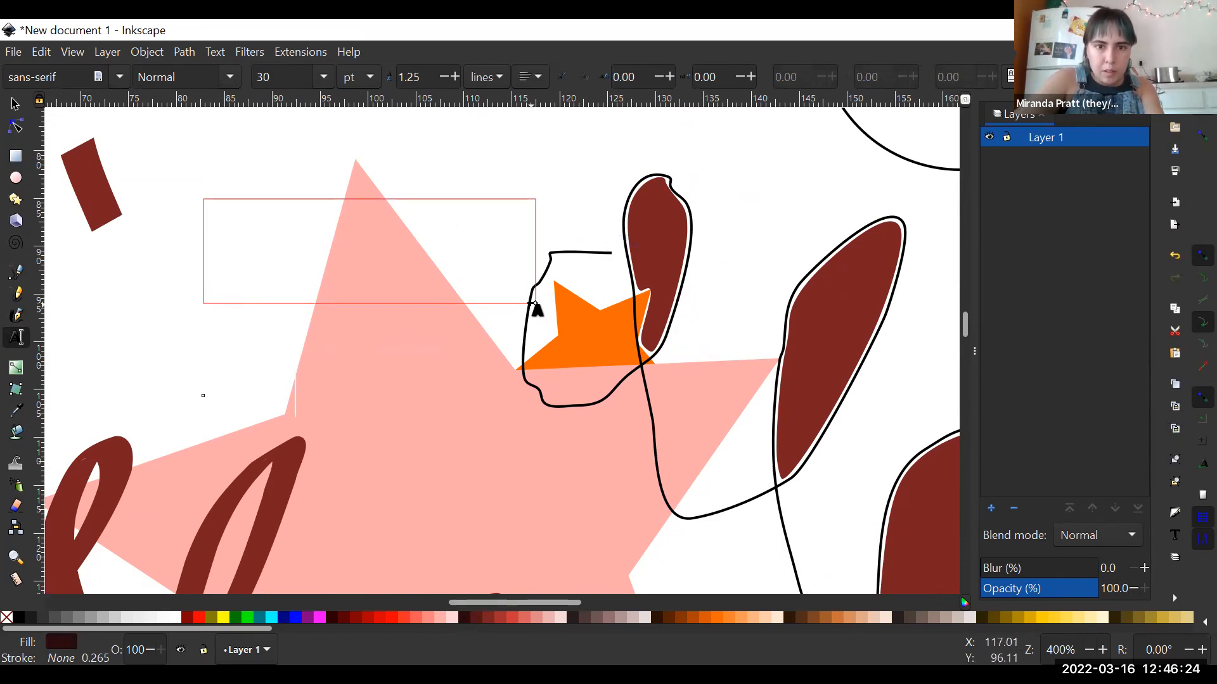
{"action": "left_click_drag", "start_coordinate": [535, 304], "coordinate": [602, 390]}
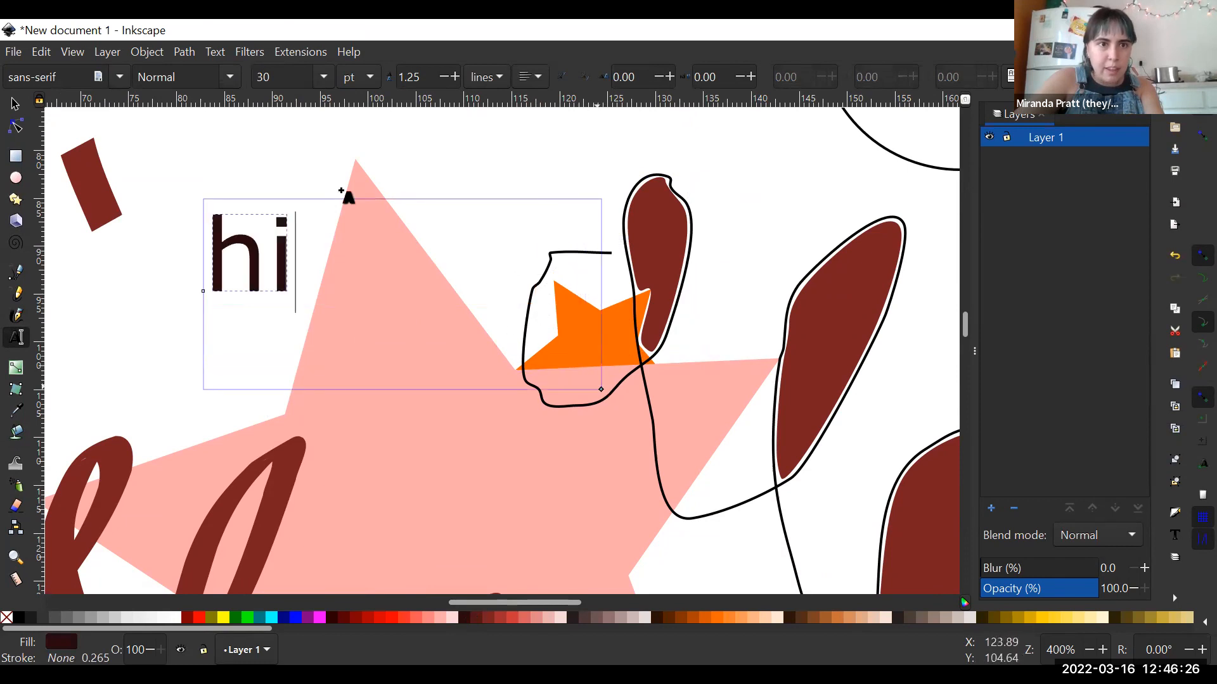
{"action": "left_click", "coordinate": [453, 279]}
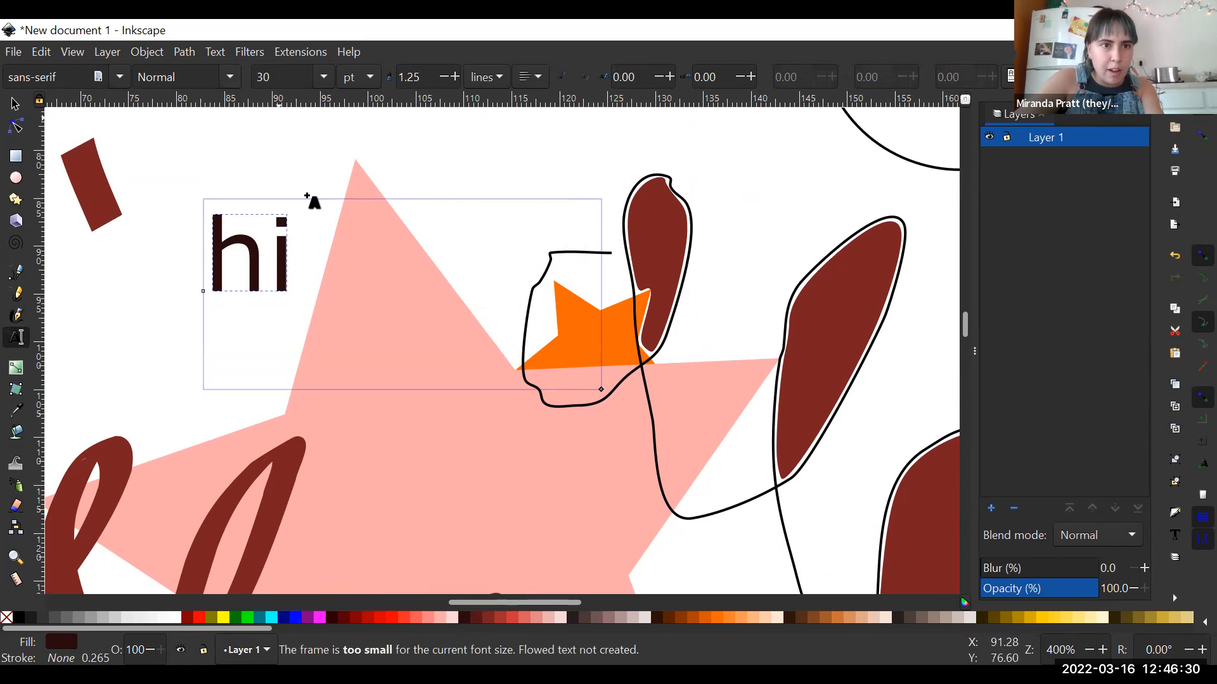
- Set the text's font to Century Gothic and extend the wording to "hi there"
{"action": "left_click", "coordinate": [229, 77]}
{"action": "left_click", "coordinate": [116, 73]}
{"action": "left_click", "coordinate": [119, 78]}
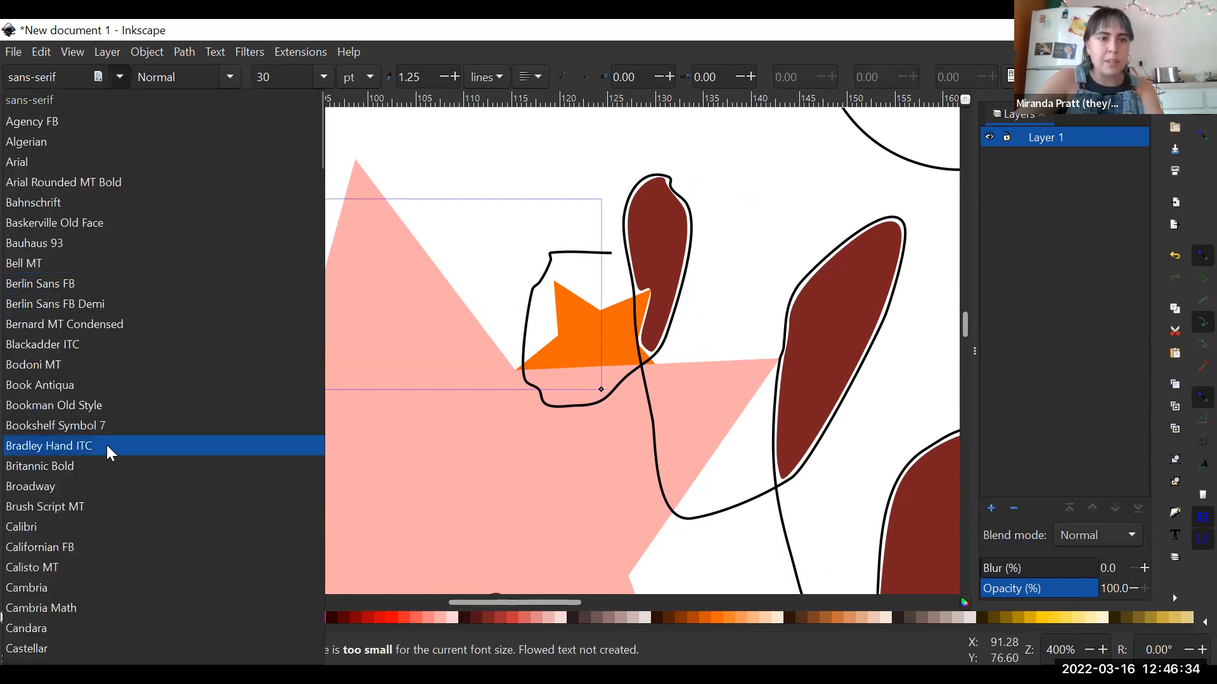
{"action": "scroll", "coordinate": [114, 448], "scroll_direction": "down", "scroll_amount": 5}
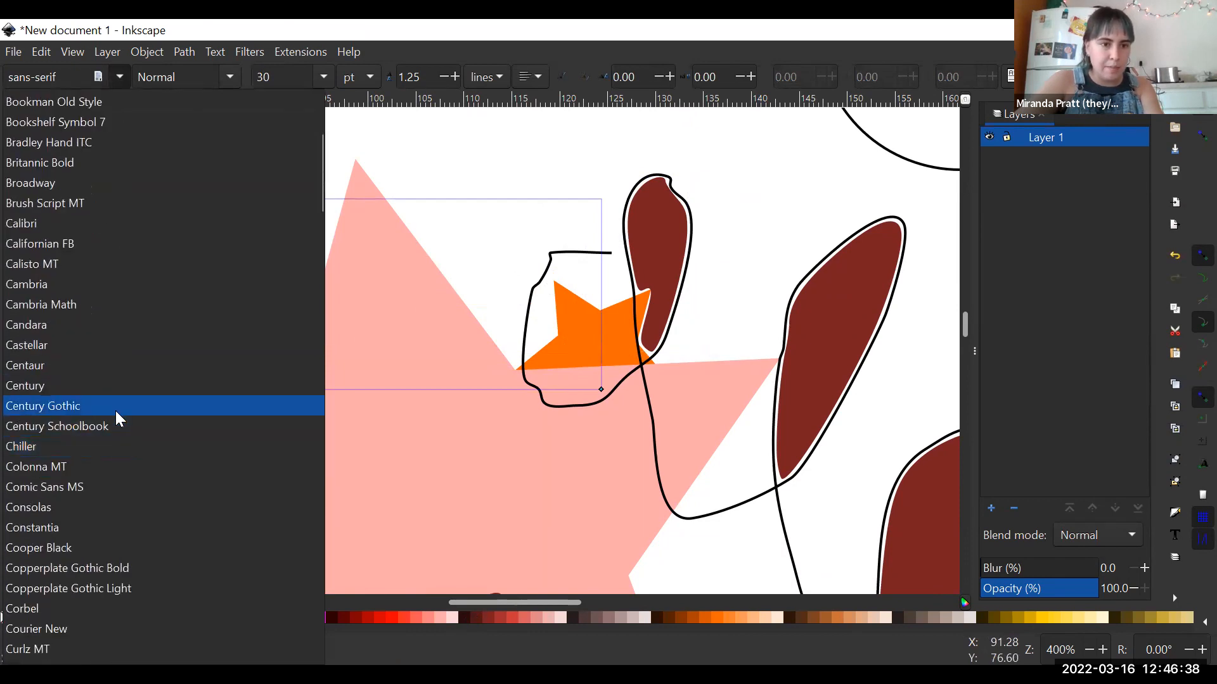
{"action": "left_click", "coordinate": [117, 408]}
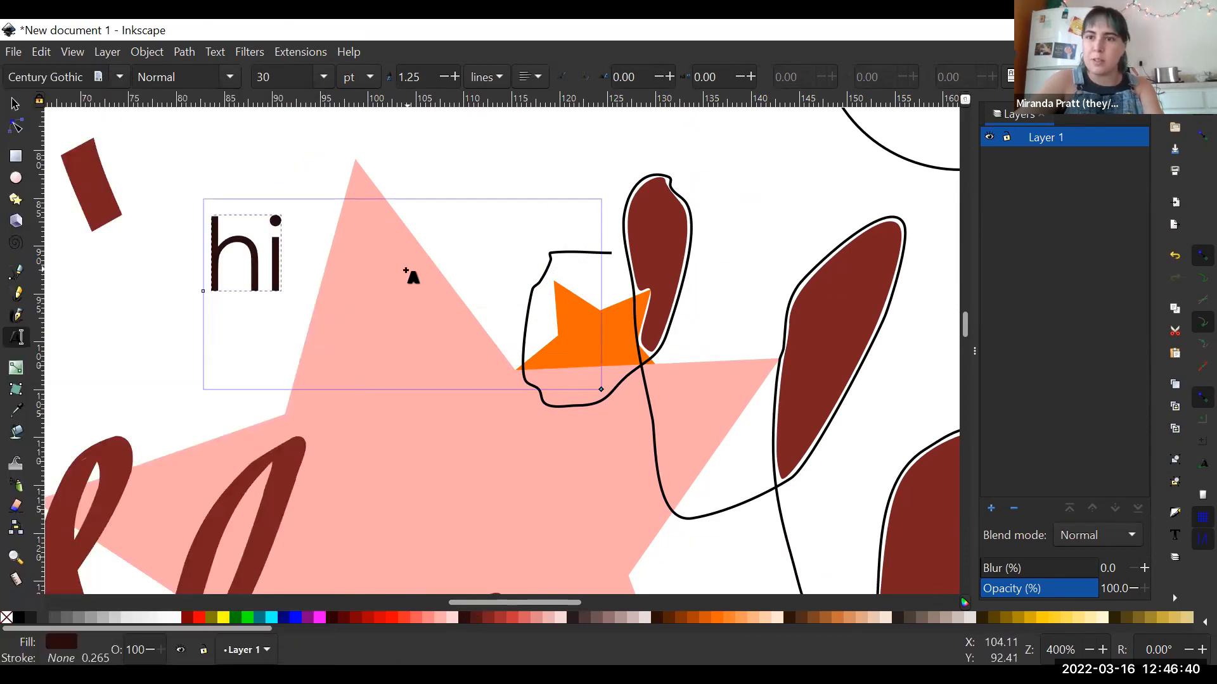
{"action": "type", "text": "there"}
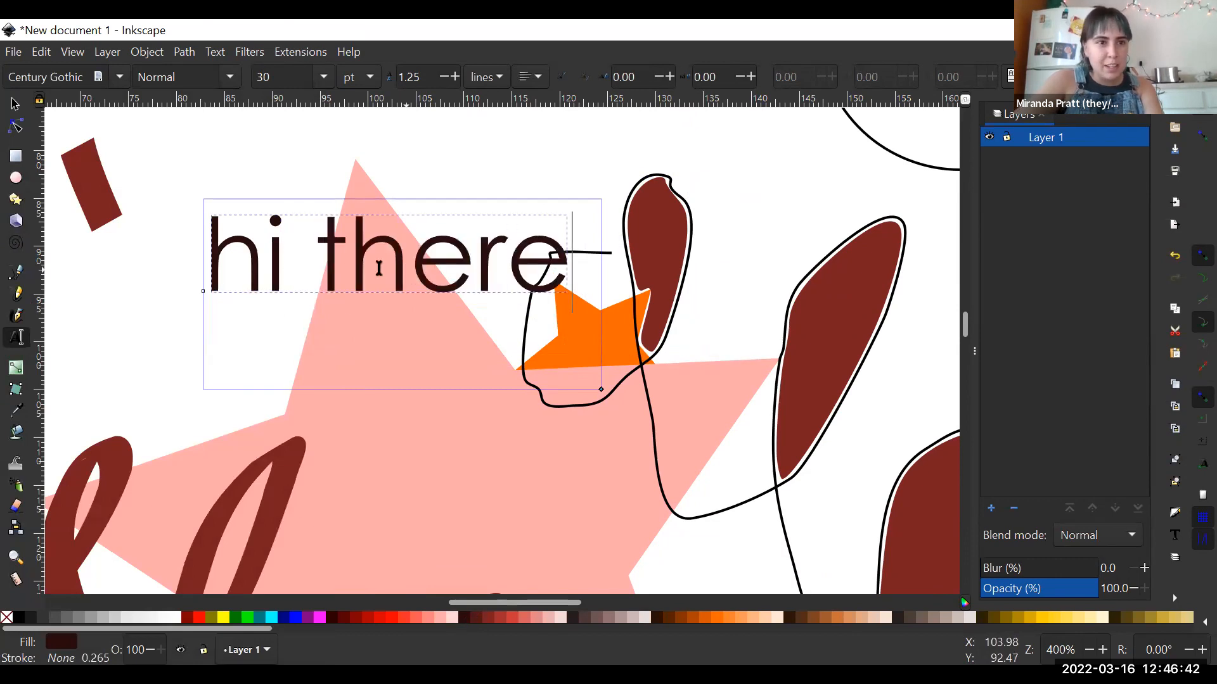
- Move the "hi there" text down over the orange star, resize it, and stretch it to about 55.5 mm wide and 6.5 mm high
{"action": "left_click", "coordinate": [15, 104]}
{"action": "left_click_drag", "start_coordinate": [502, 263], "coordinate": [632, 397]}
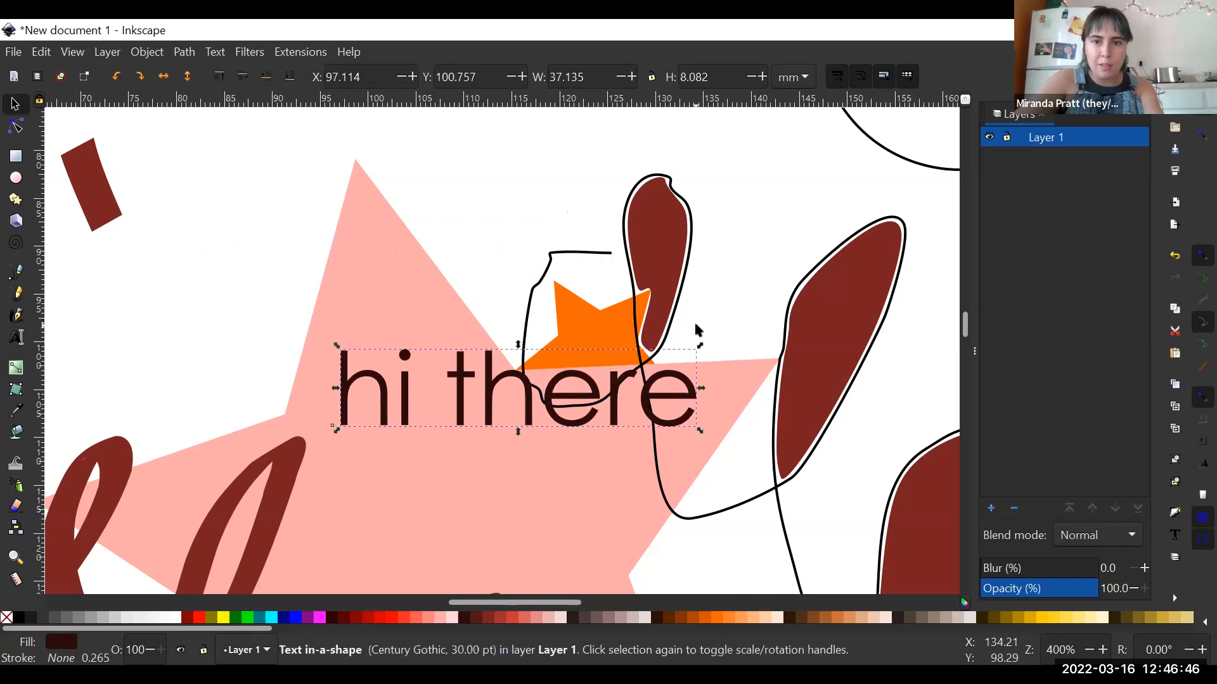
{"action": "left_click_drag", "start_coordinate": [703, 346], "coordinate": [874, 278]}
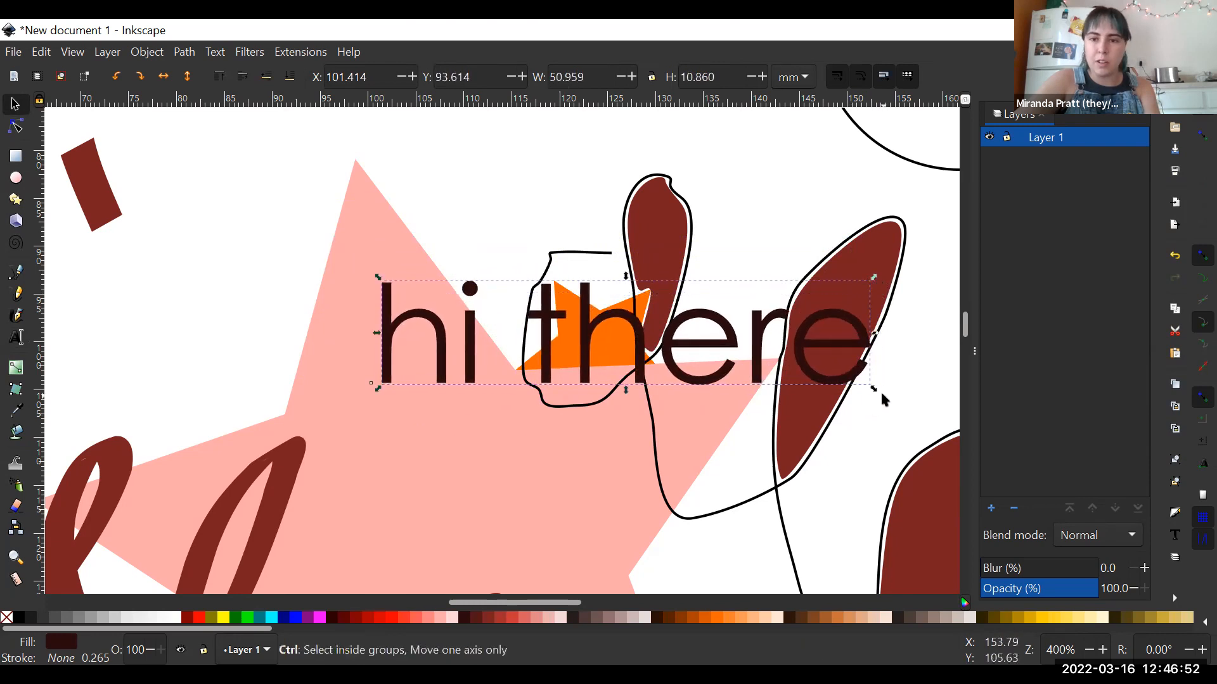
{"action": "left_click_drag", "start_coordinate": [873, 383], "coordinate": [671, 433]}
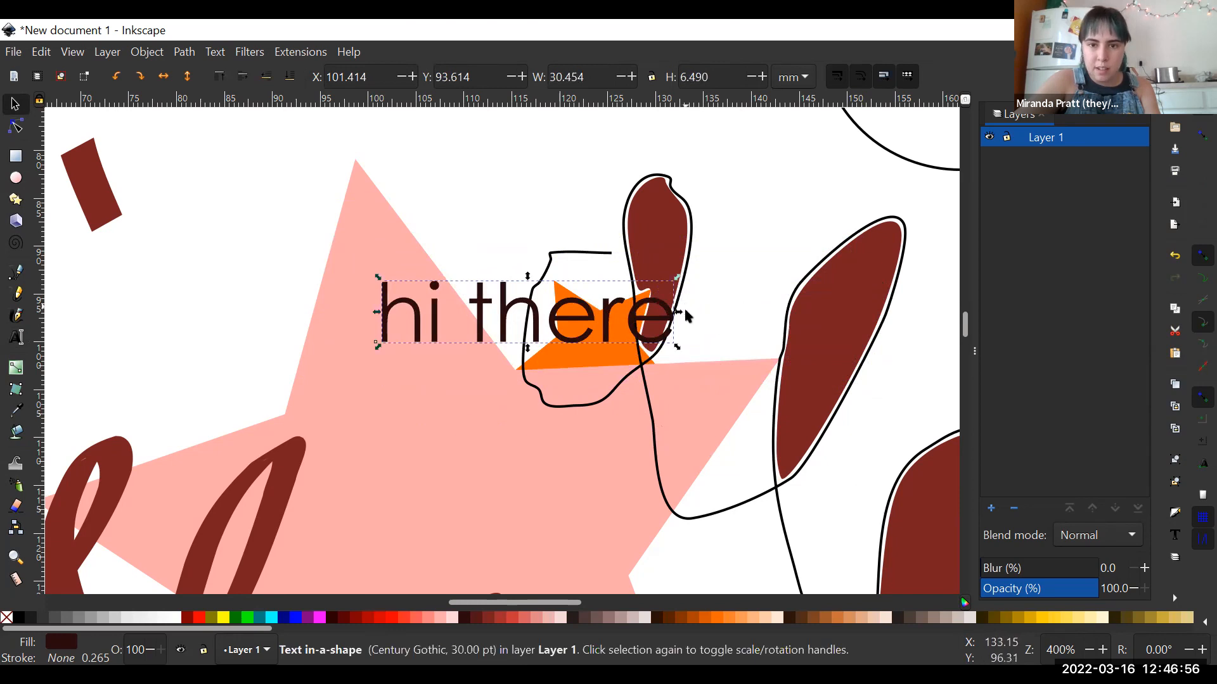
{"action": "left_click_drag", "start_coordinate": [681, 314], "coordinate": [918, 328]}
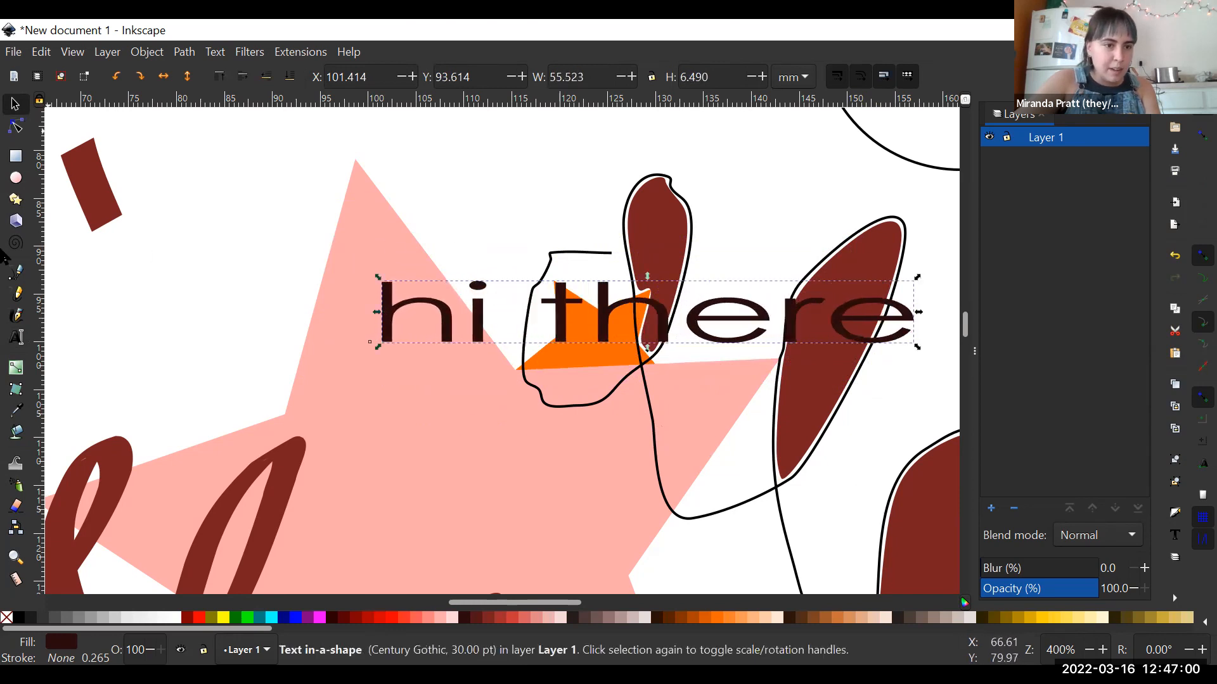
- Try to edit the nodes of the large pink star, the "hi there" text and a sprayed clone
{"action": "left_click", "coordinate": [17, 128]}
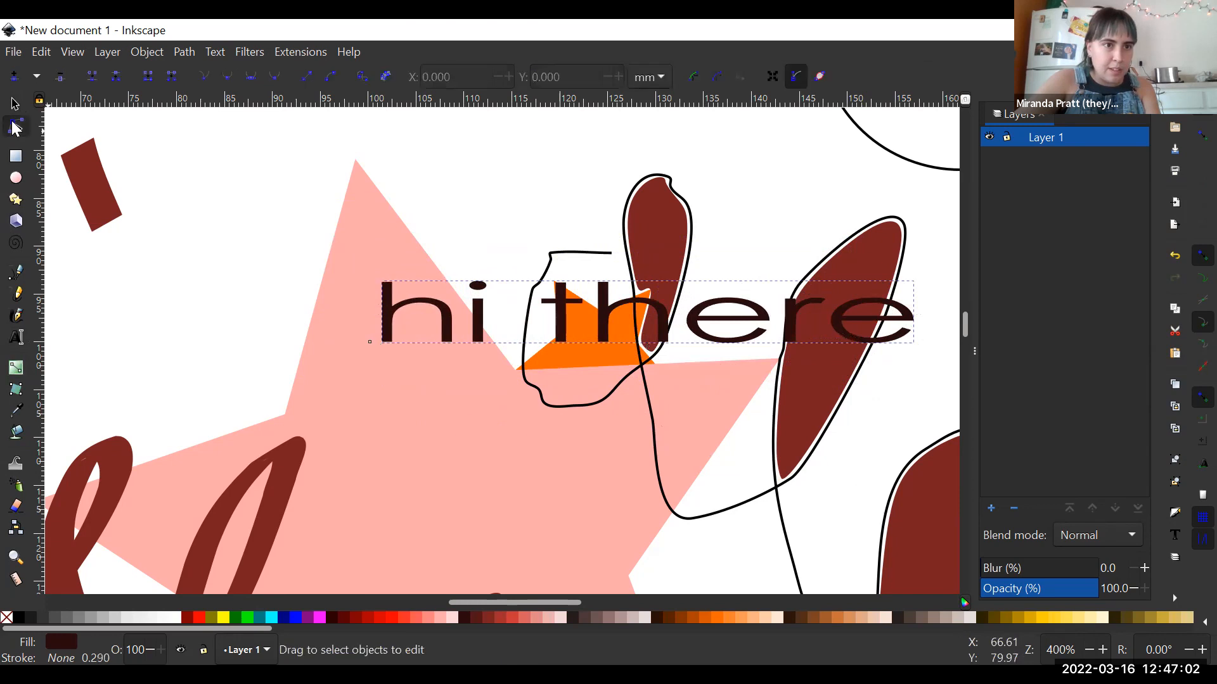
{"action": "left_click", "coordinate": [382, 242]}
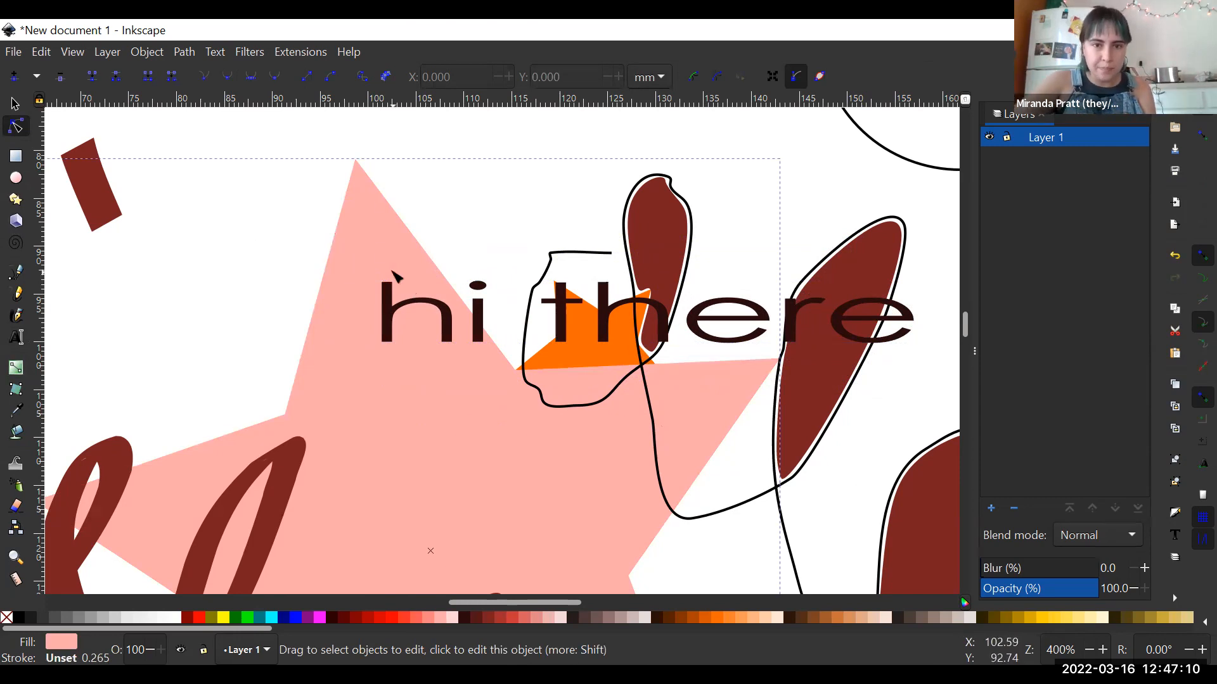
{"action": "left_click", "coordinate": [815, 330]}
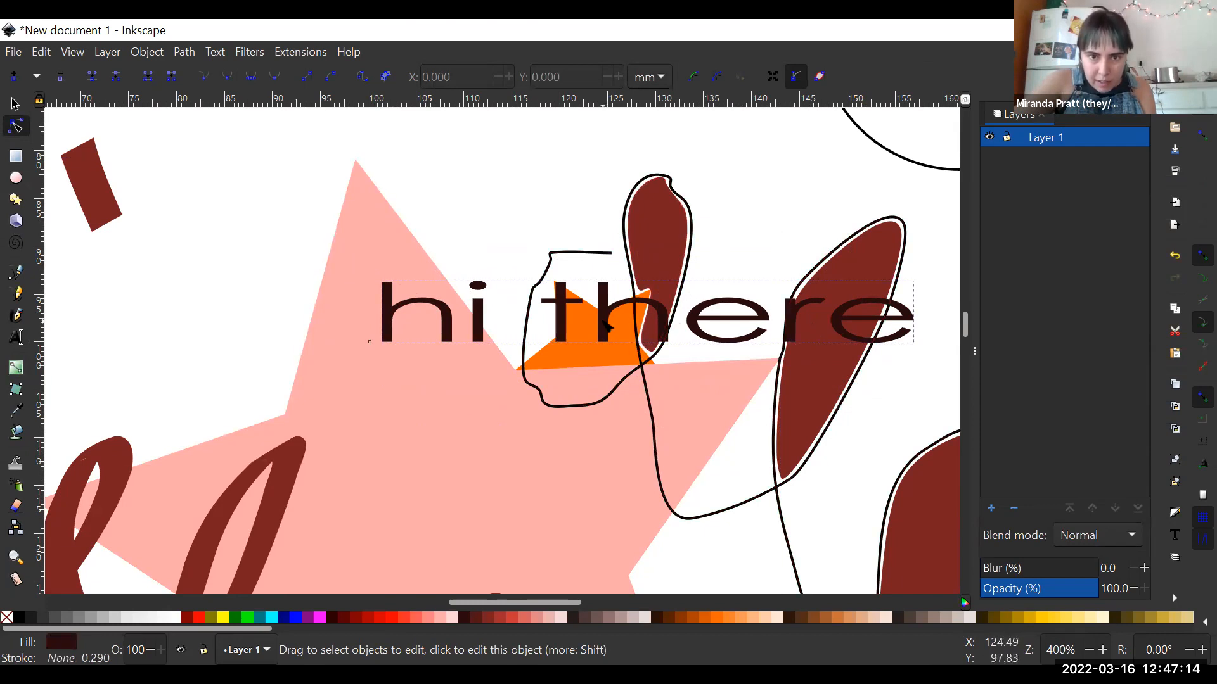
{"action": "left_click", "coordinate": [664, 387]}
{"action": "scroll", "coordinate": [665, 387], "scroll_direction": "down", "scroll_amount": 10}
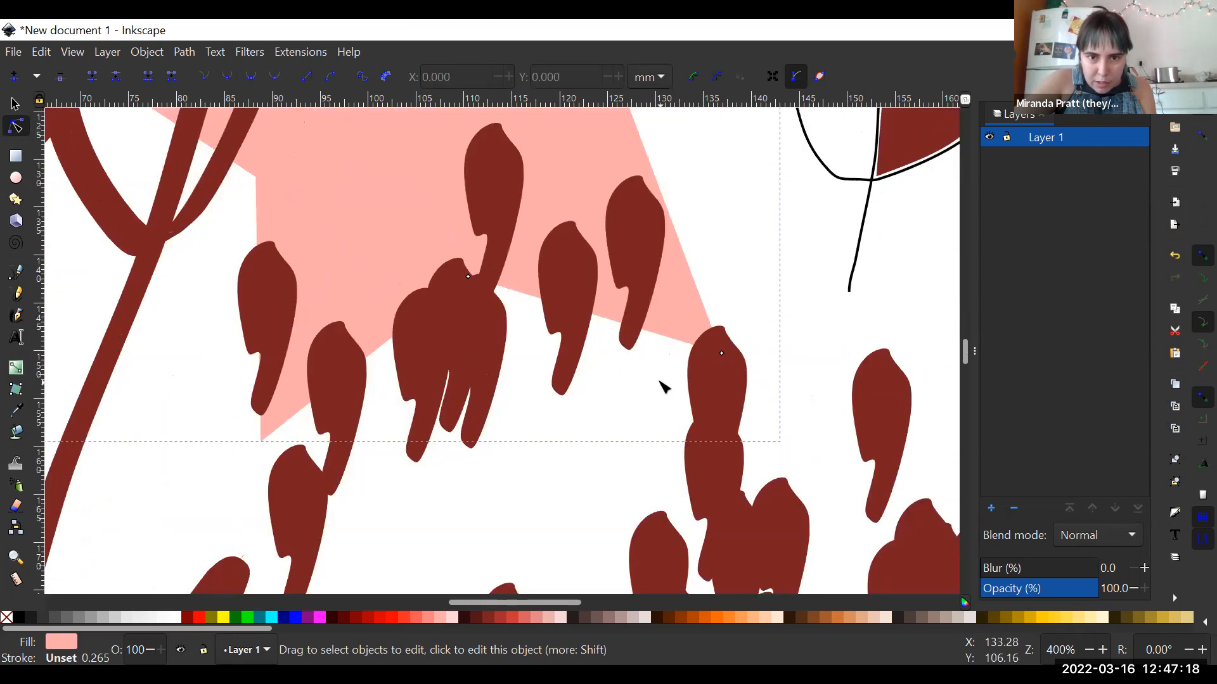
{"action": "left_click", "coordinate": [729, 437]}
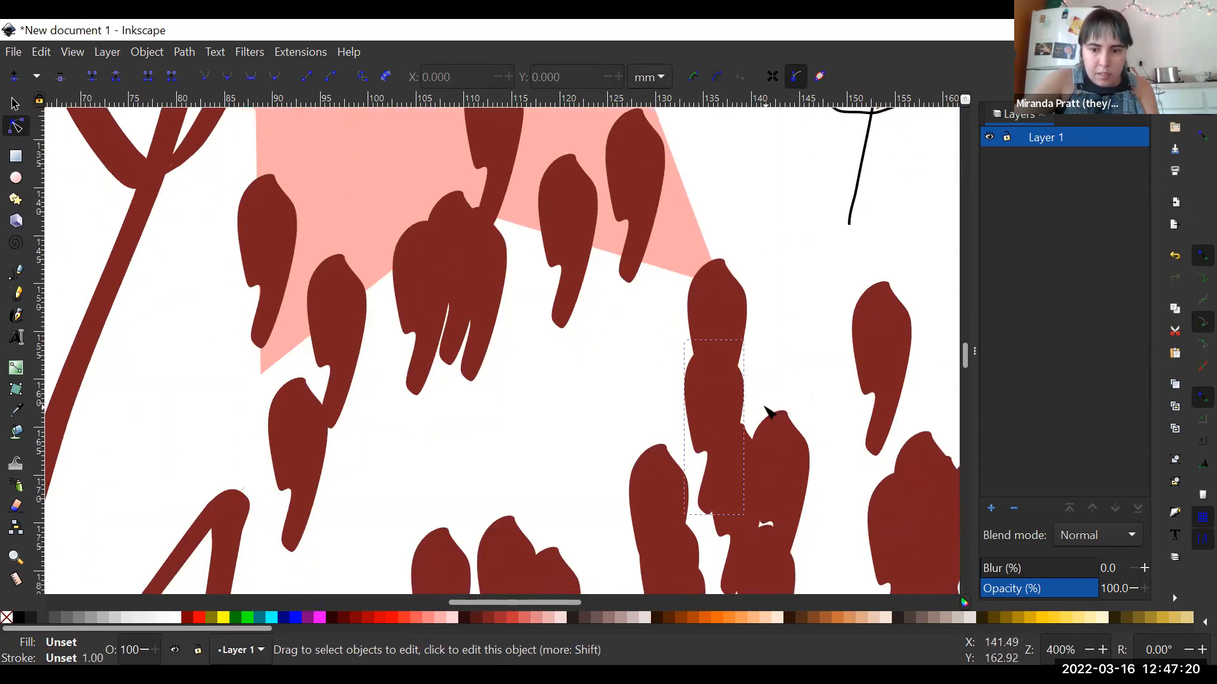
{"action": "left_click_drag", "start_coordinate": [727, 374], "coordinate": [822, 375]}
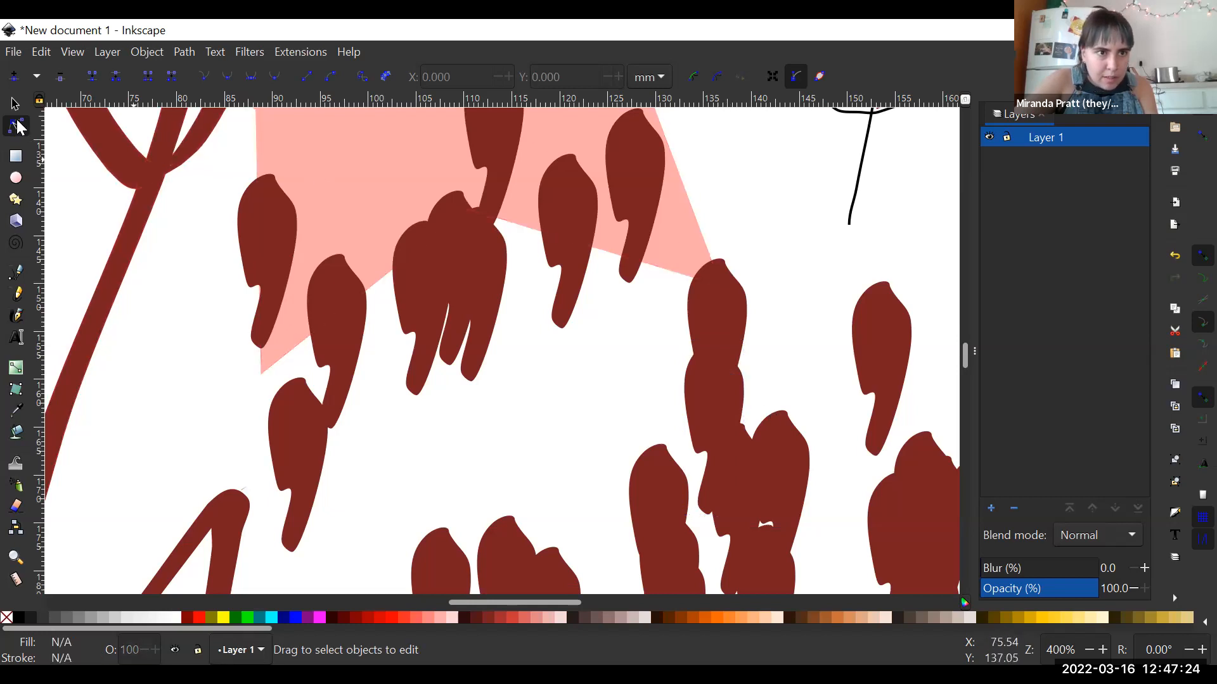
- Reshape the looped calligraphic stroke beside the pink star by pulling the nodes and handles around its crossing outward
{"action": "left_click", "coordinate": [162, 168]}
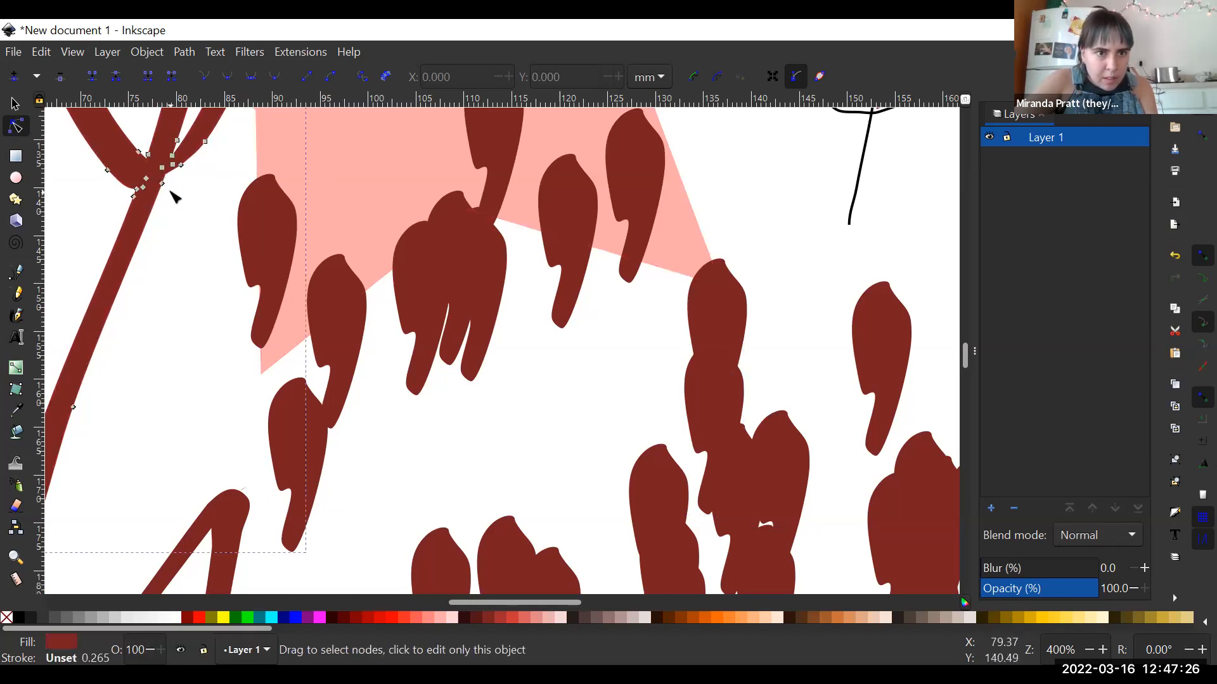
{"action": "left_click_drag", "start_coordinate": [163, 186], "coordinate": [210, 236]}
{"action": "left_click_drag", "start_coordinate": [135, 191], "coordinate": [80, 238]}
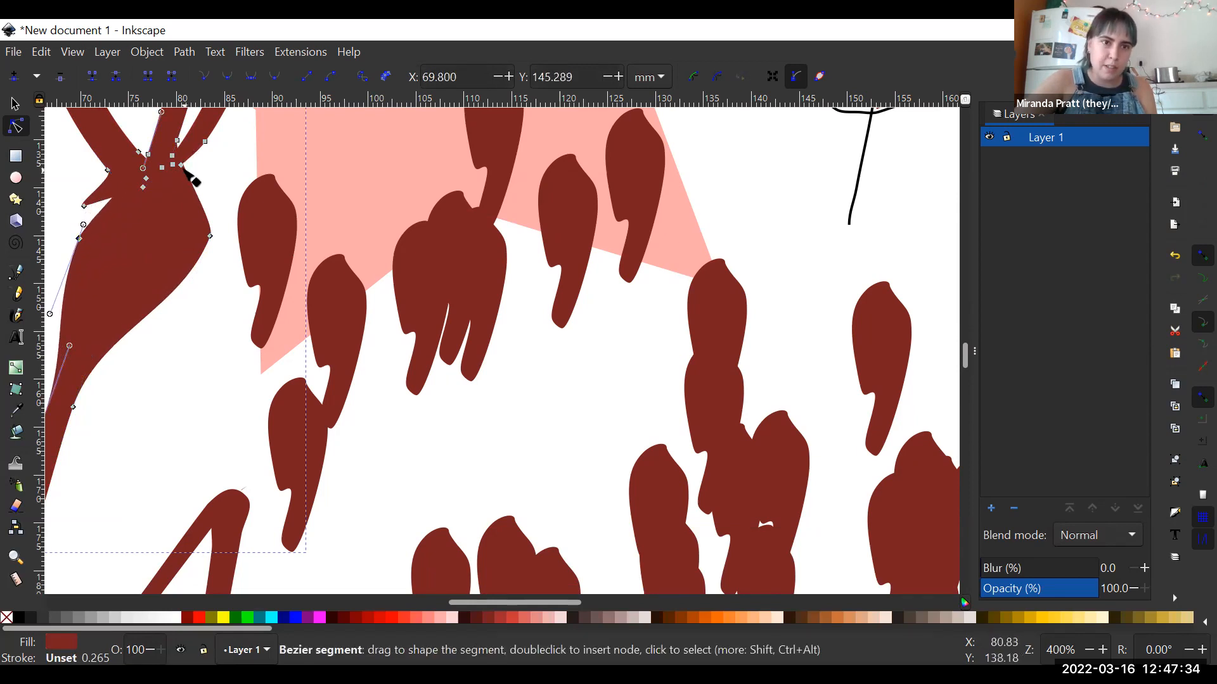
{"action": "left_click_drag", "start_coordinate": [184, 166], "coordinate": [247, 169]}
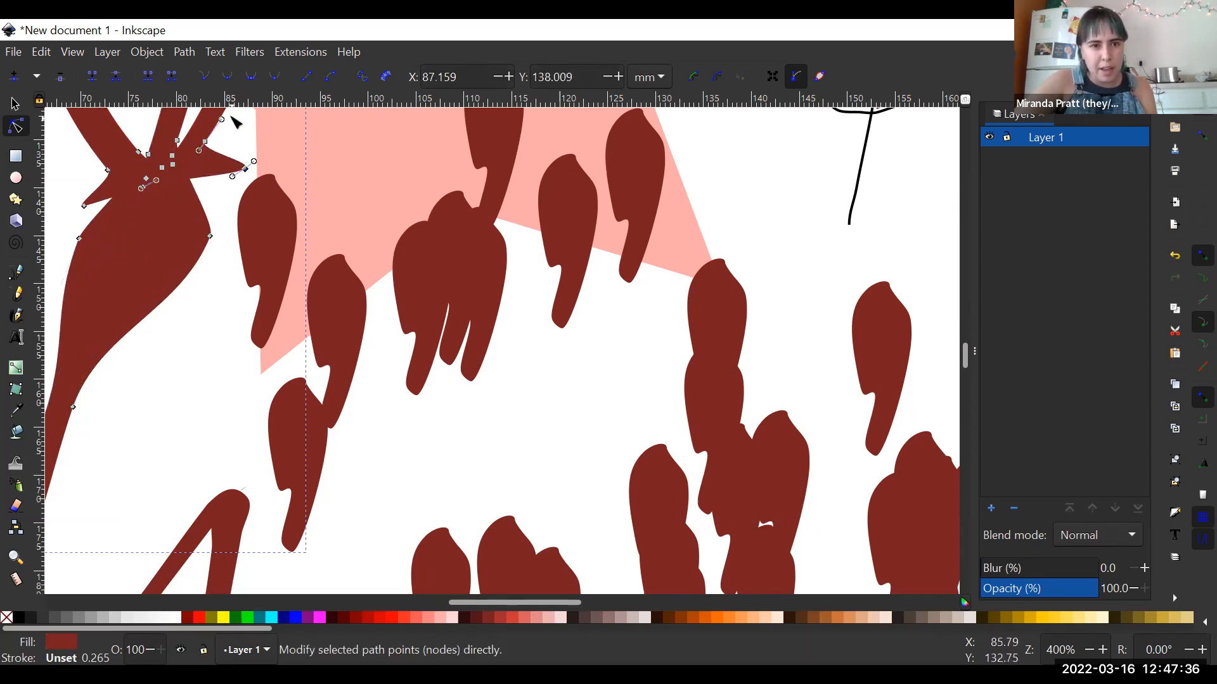
{"action": "left_click_drag", "start_coordinate": [222, 120], "coordinate": [261, 147]}
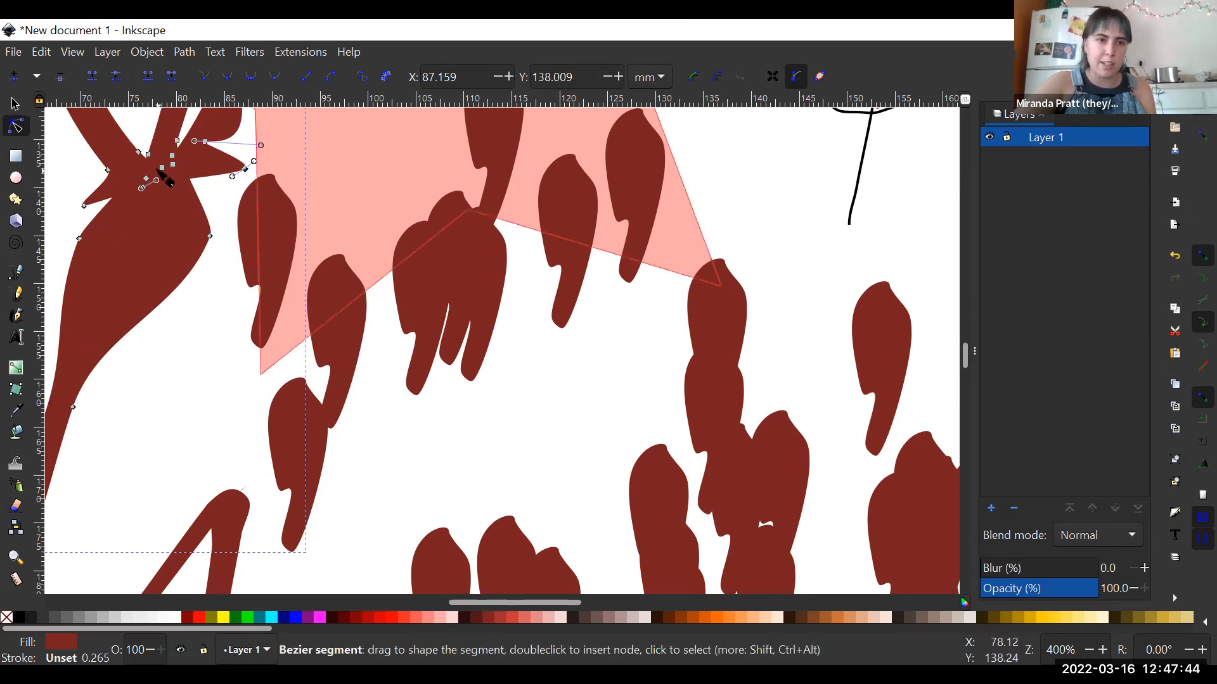
{"action": "left_click_drag", "start_coordinate": [178, 142], "coordinate": [249, 156]}
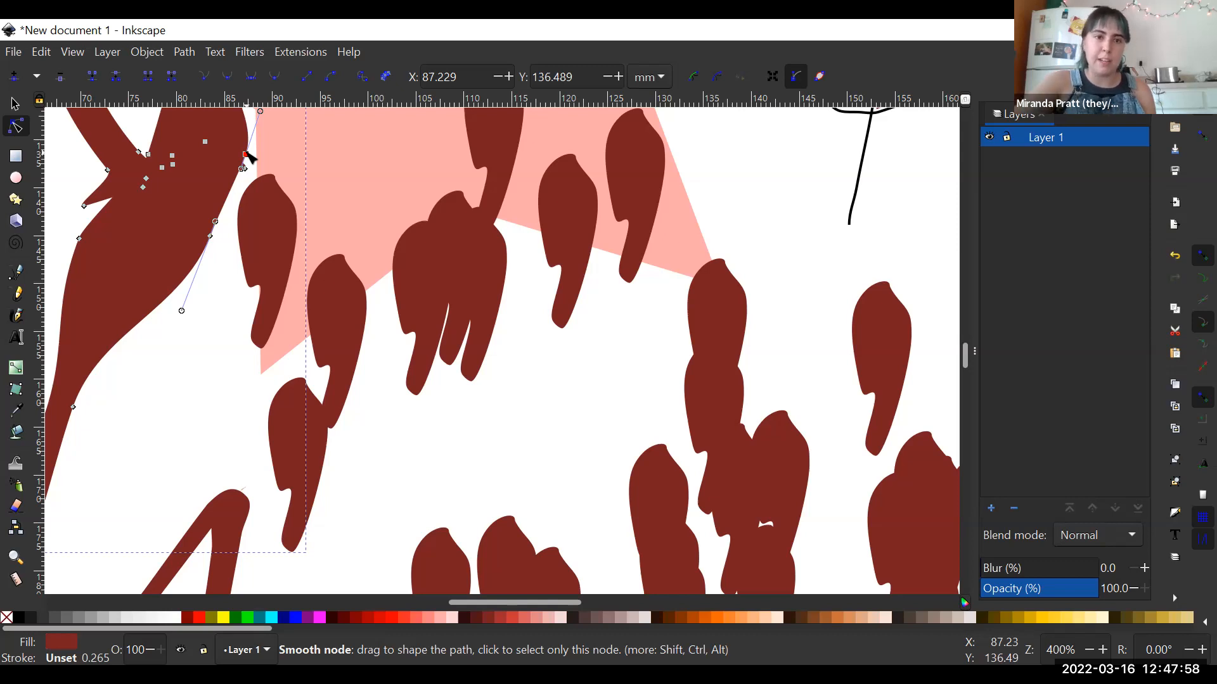
- Pull the looped stroke into a long horizontal branch, placing its tip node at about X 127.8, Y 163.1 and inner node at X 76.2, Y 153.0
{"action": "left_click_drag", "start_coordinate": [215, 222], "coordinate": [419, 151]}
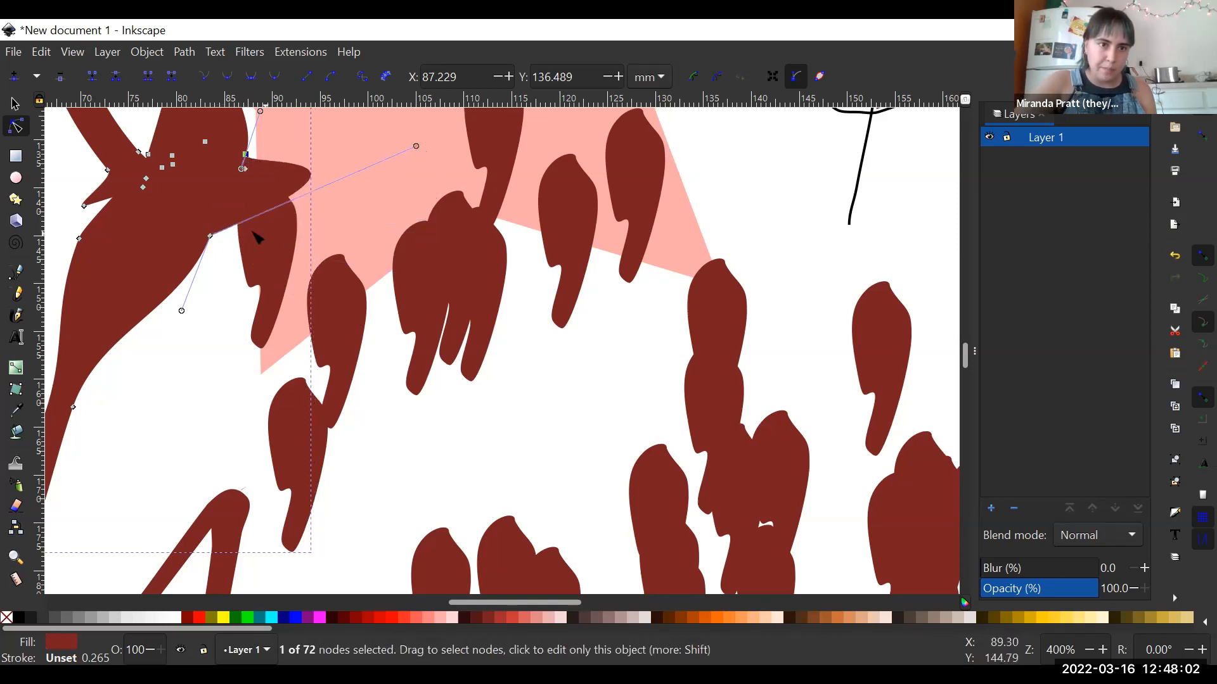
{"action": "left_click_drag", "start_coordinate": [213, 245], "coordinate": [636, 412]}
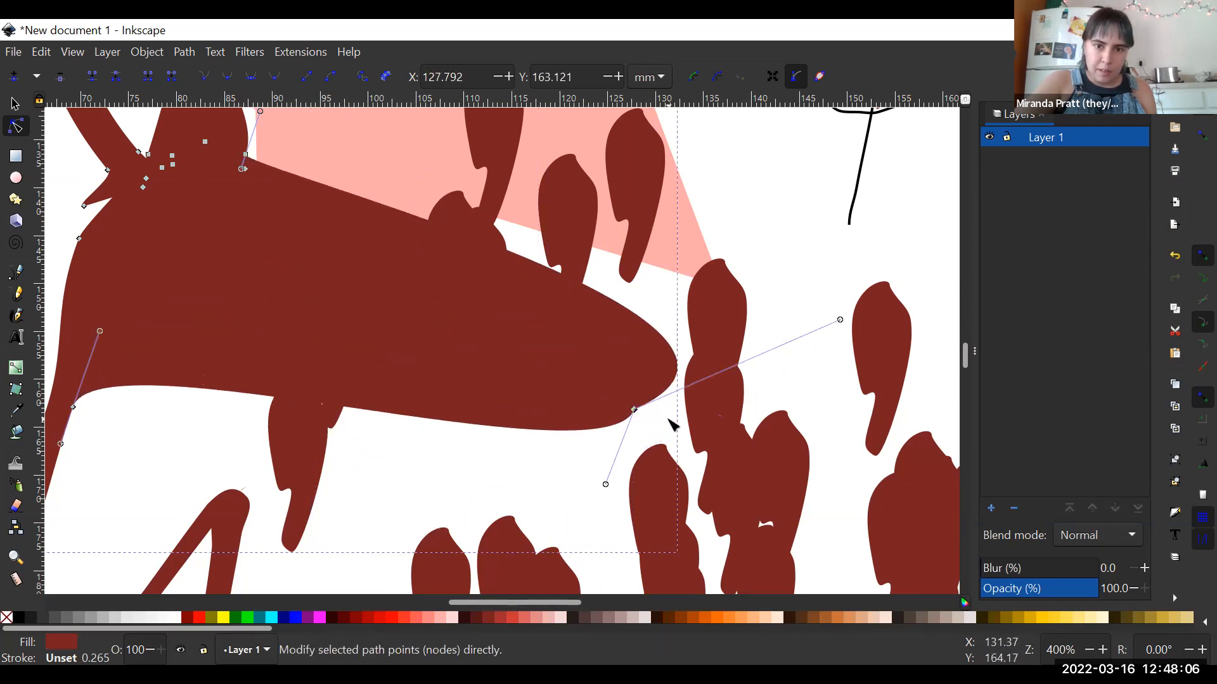
{"action": "left_click_drag", "start_coordinate": [606, 485], "coordinate": [549, 446]}
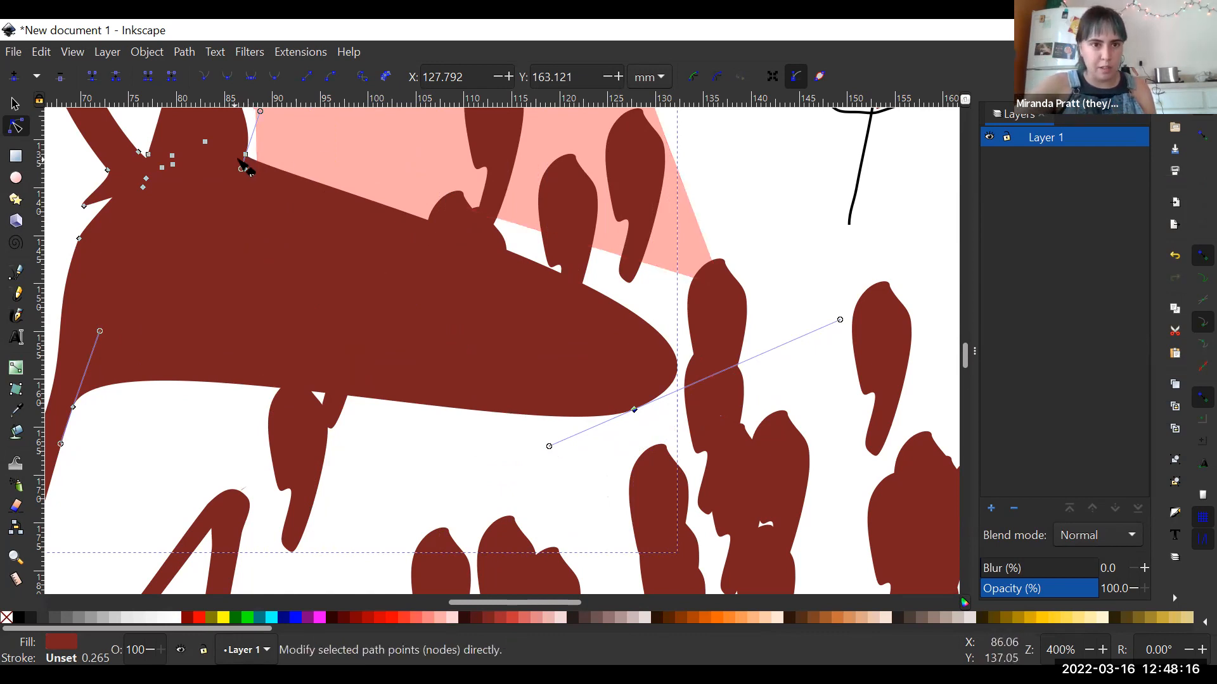
{"action": "left_click_drag", "start_coordinate": [247, 157], "coordinate": [137, 323]}
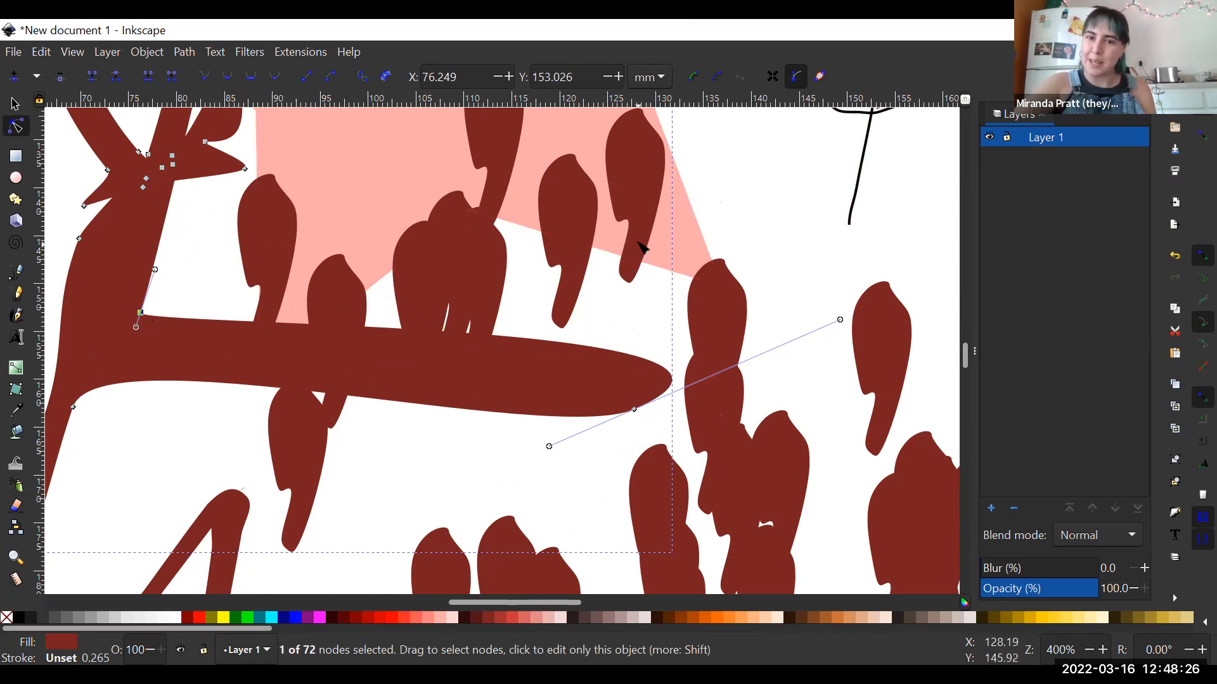
- Clear the node selection and view the reshaped stroke within the whole page
{"action": "key", "text": "ctrl+plus"}
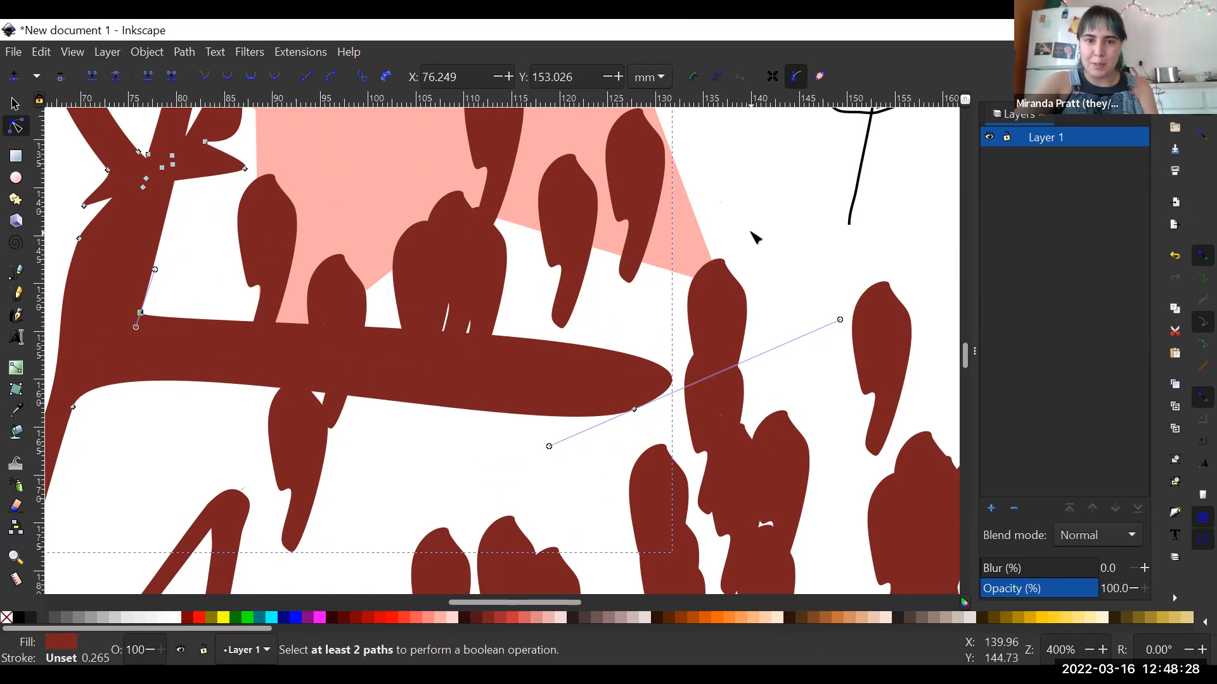
{"action": "key", "text": "Escape"}
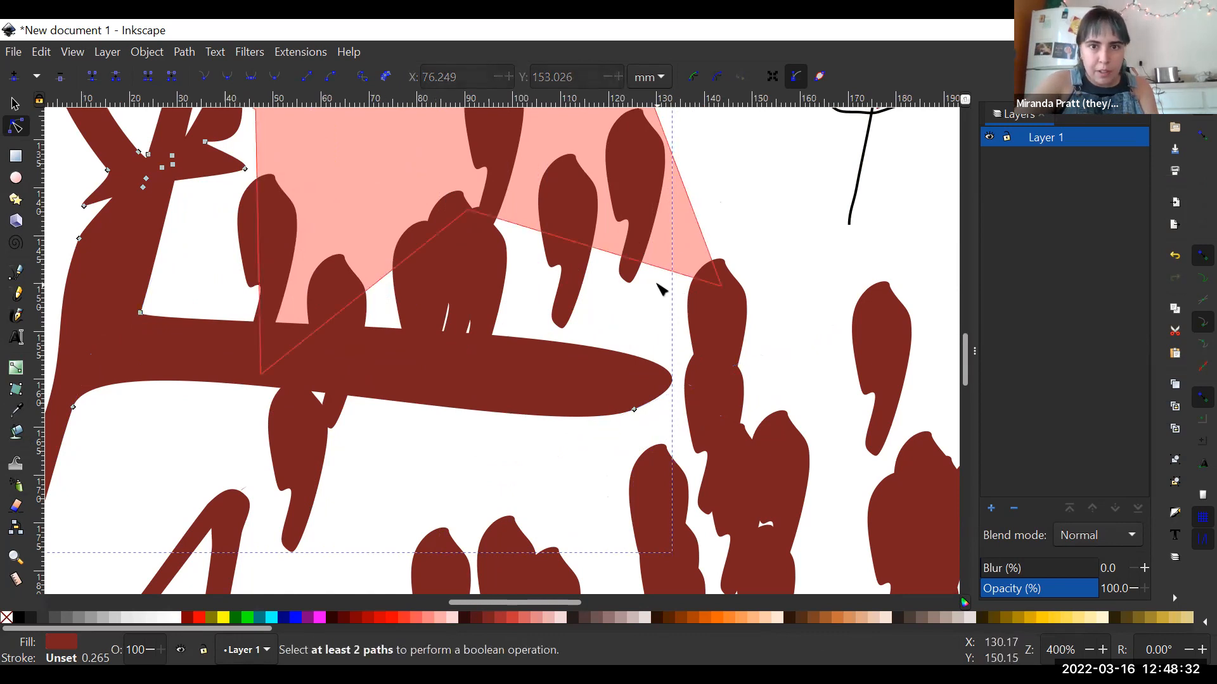
{"action": "scroll", "coordinate": [661, 285], "scroll_direction": "down", "scroll_amount": 6}
{"action": "scroll", "coordinate": [661, 289], "scroll_direction": "up", "scroll_amount": 2}
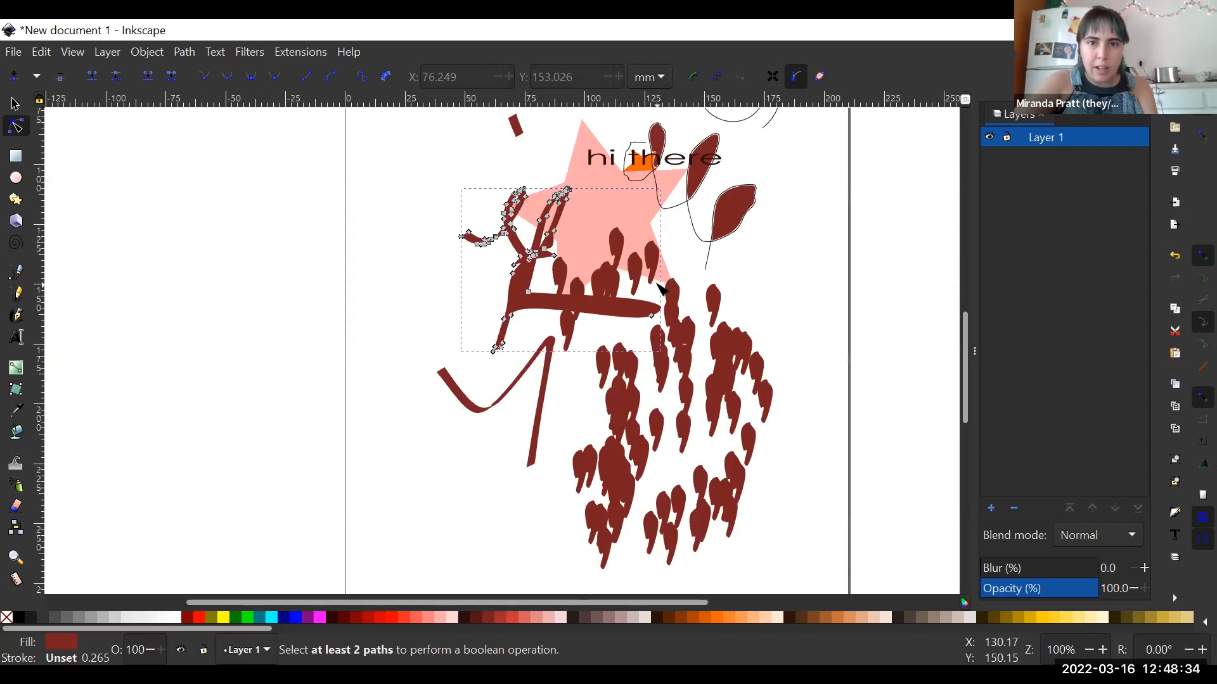
{"action": "scroll", "coordinate": [661, 288], "scroll_direction": "down", "scroll_amount": 4}
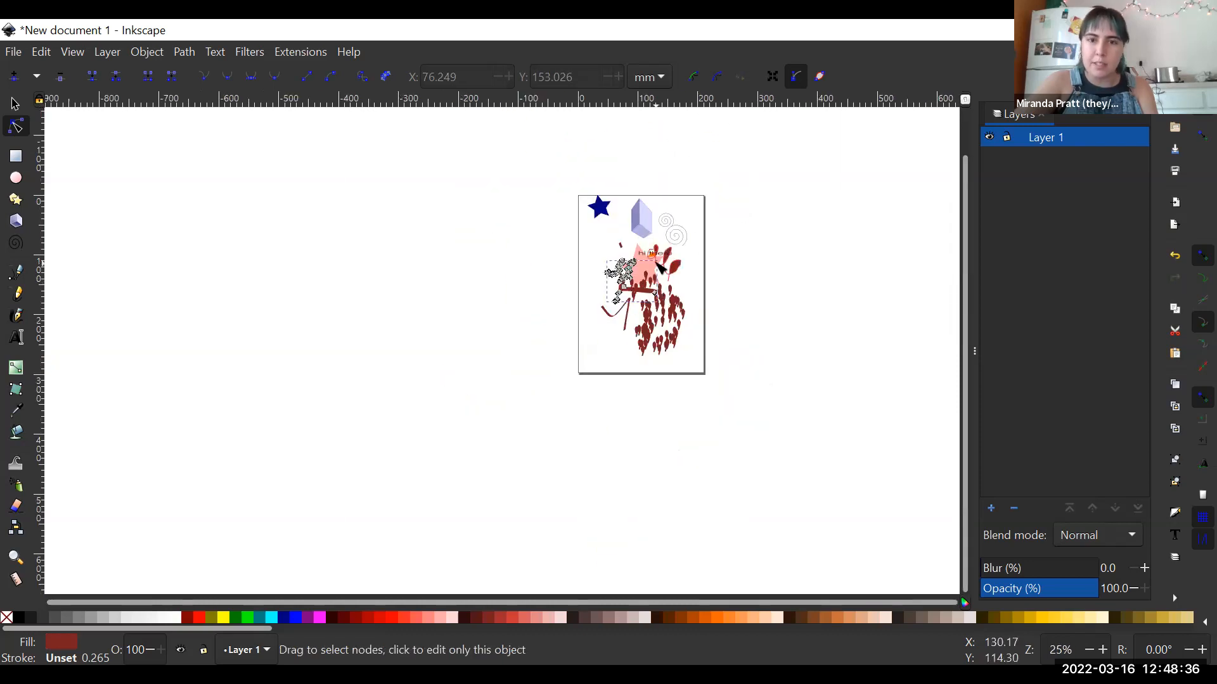
{"action": "scroll", "coordinate": [661, 267], "scroll_direction": "up", "scroll_amount": 1}
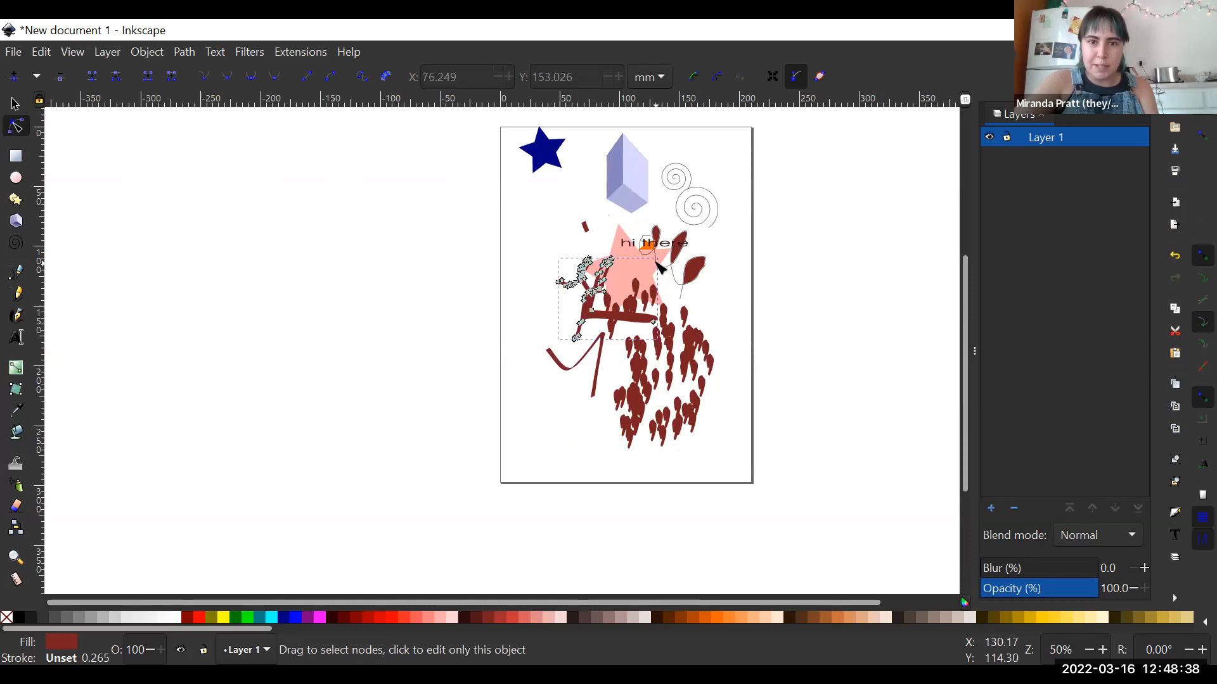
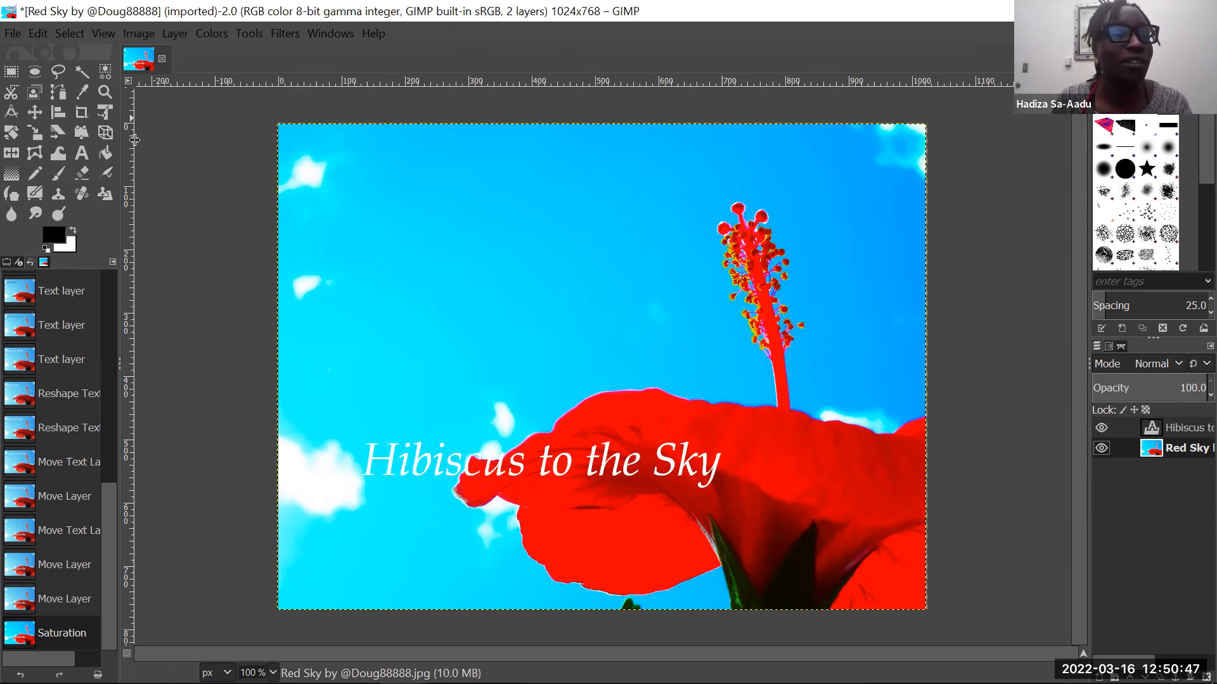
- Switch to GIMP, try a rectangular selection over the open sky left of the stamen, and undo it
{"action": "left_click", "coordinate": [70, 35]}
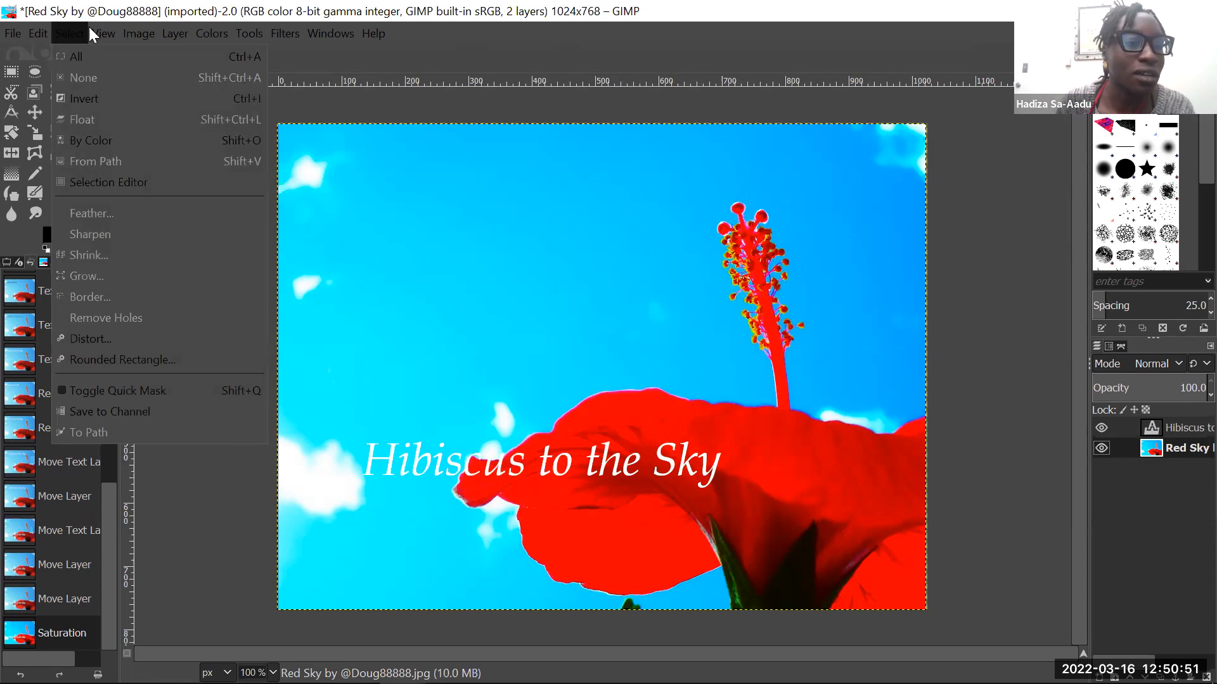
{"action": "mouse_move", "coordinate": [262, 33]}
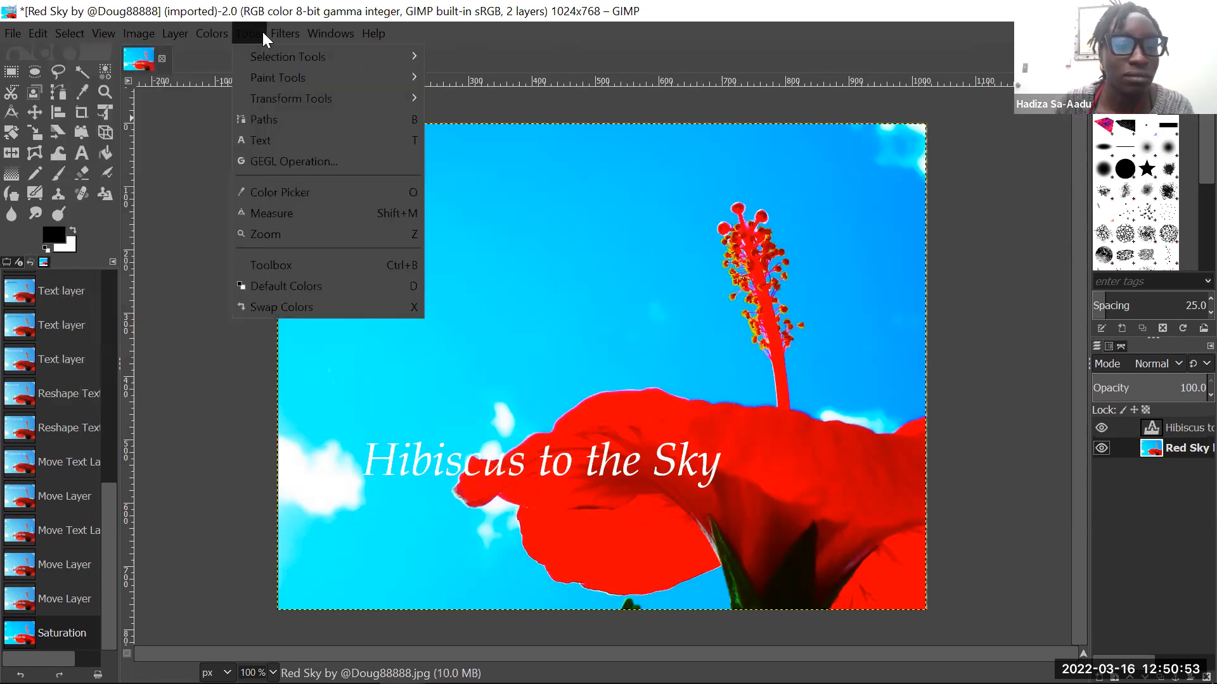
{"action": "mouse_move", "coordinate": [267, 84]}
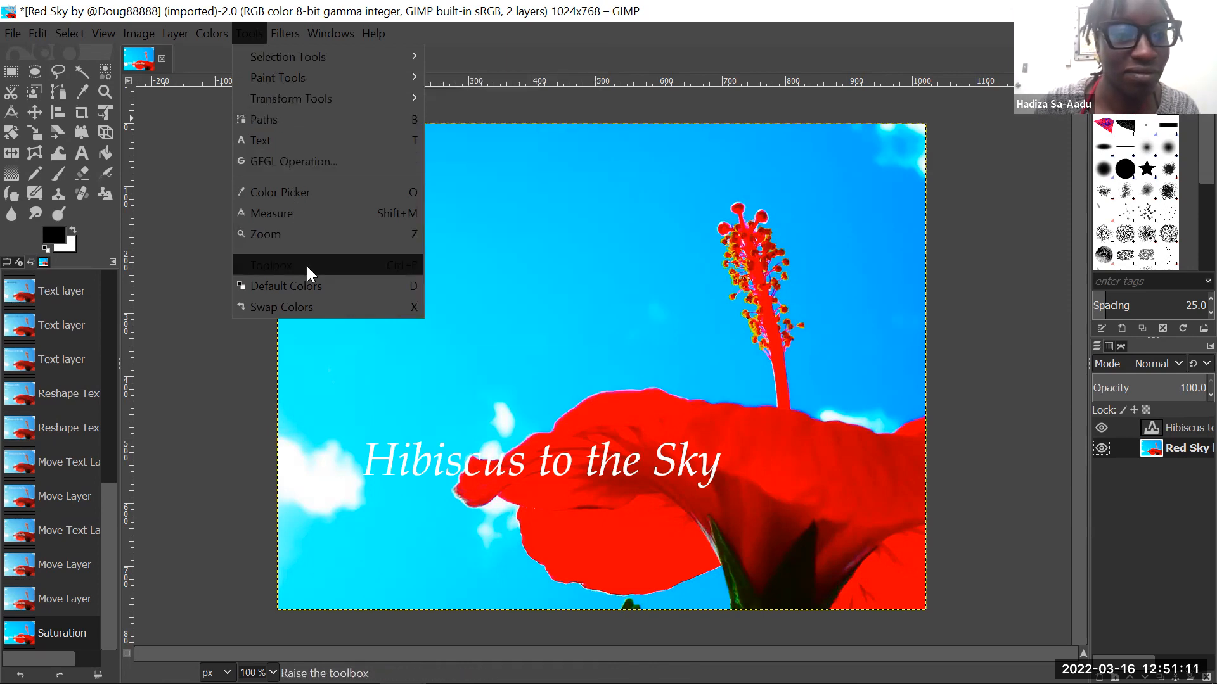
{"action": "mouse_move", "coordinate": [321, 55]}
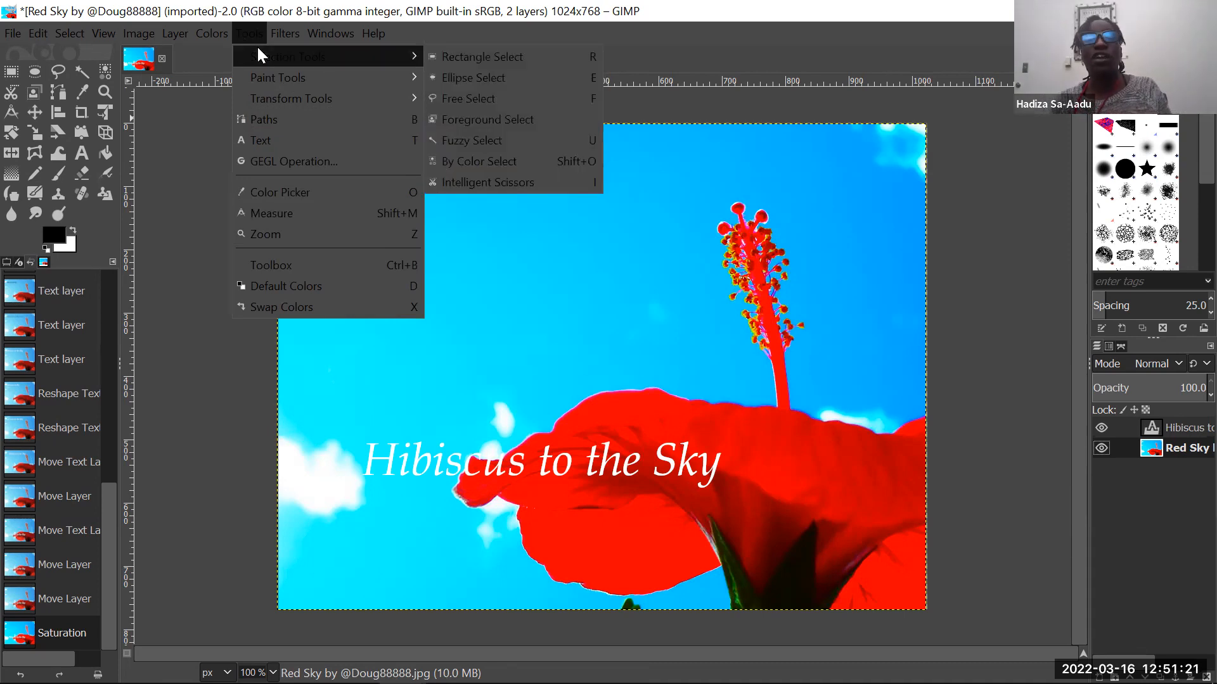
{"action": "left_click", "coordinate": [480, 60]}
{"action": "left_click_drag", "start_coordinate": [390, 166], "coordinate": [639, 328]}
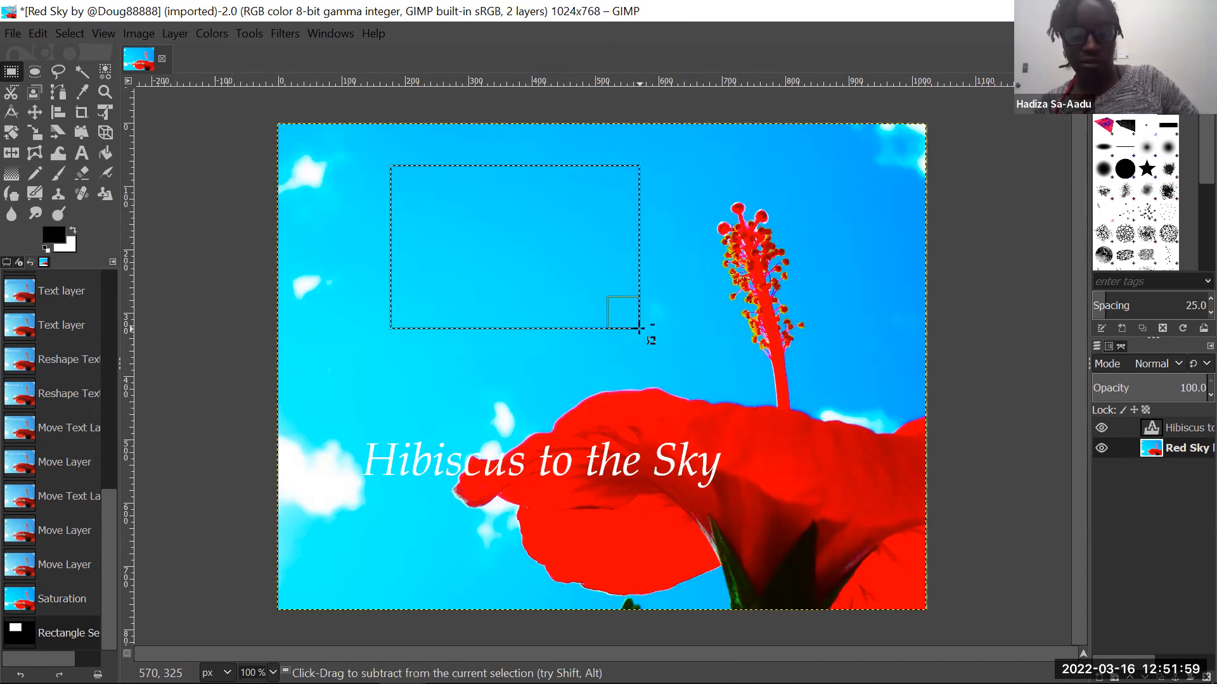
{"action": "key", "text": "ctrl+z"}
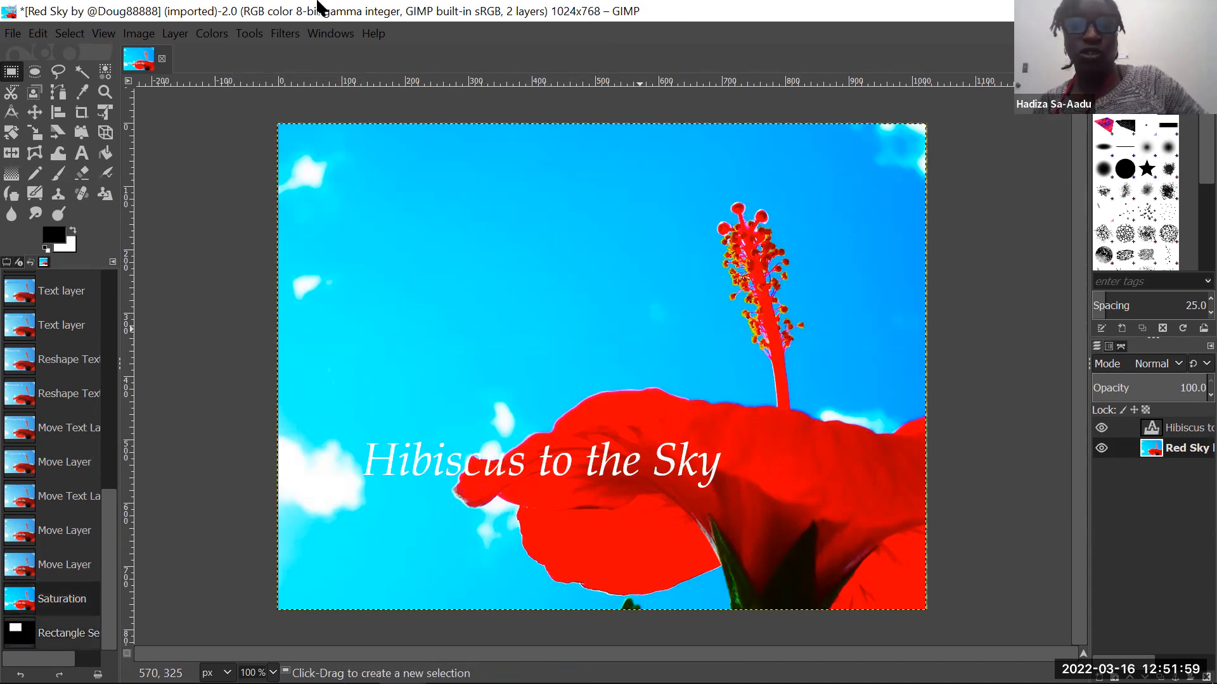
- Start an Intelligent Scissors outline at the stamen's base and trace the first stretch of the flower's top edge leftward with four points
{"action": "left_click", "coordinate": [255, 34]}
{"action": "mouse_move", "coordinate": [406, 77]}
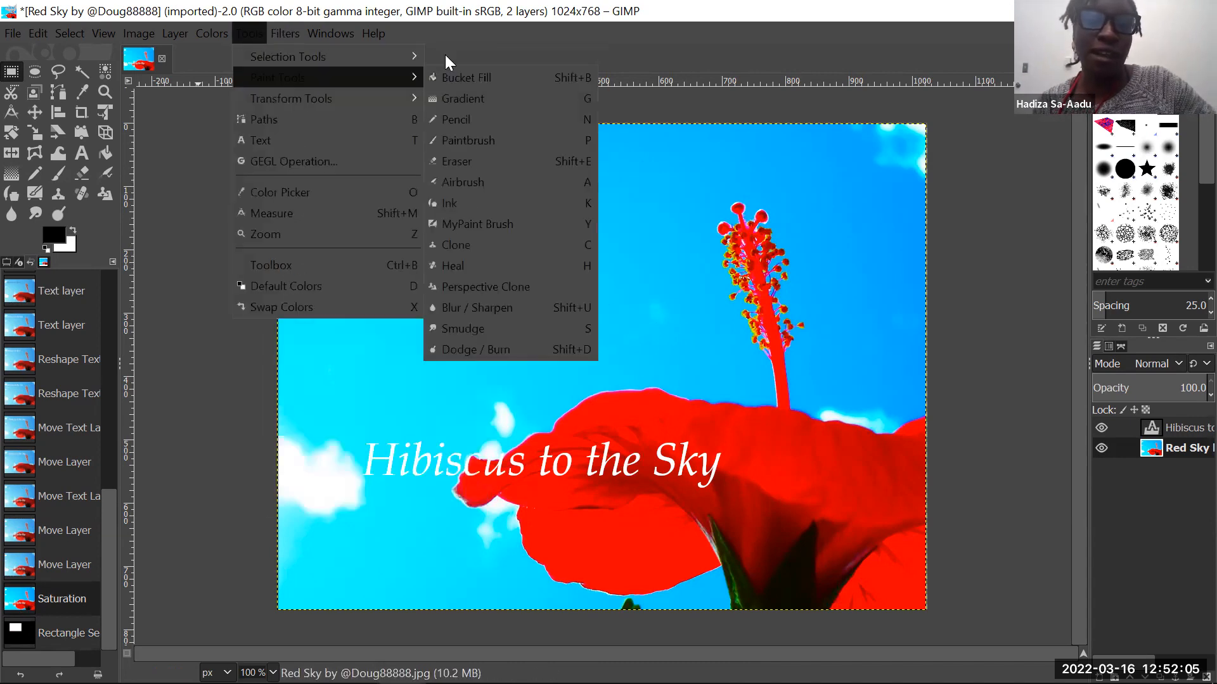
{"action": "mouse_move", "coordinate": [412, 56]}
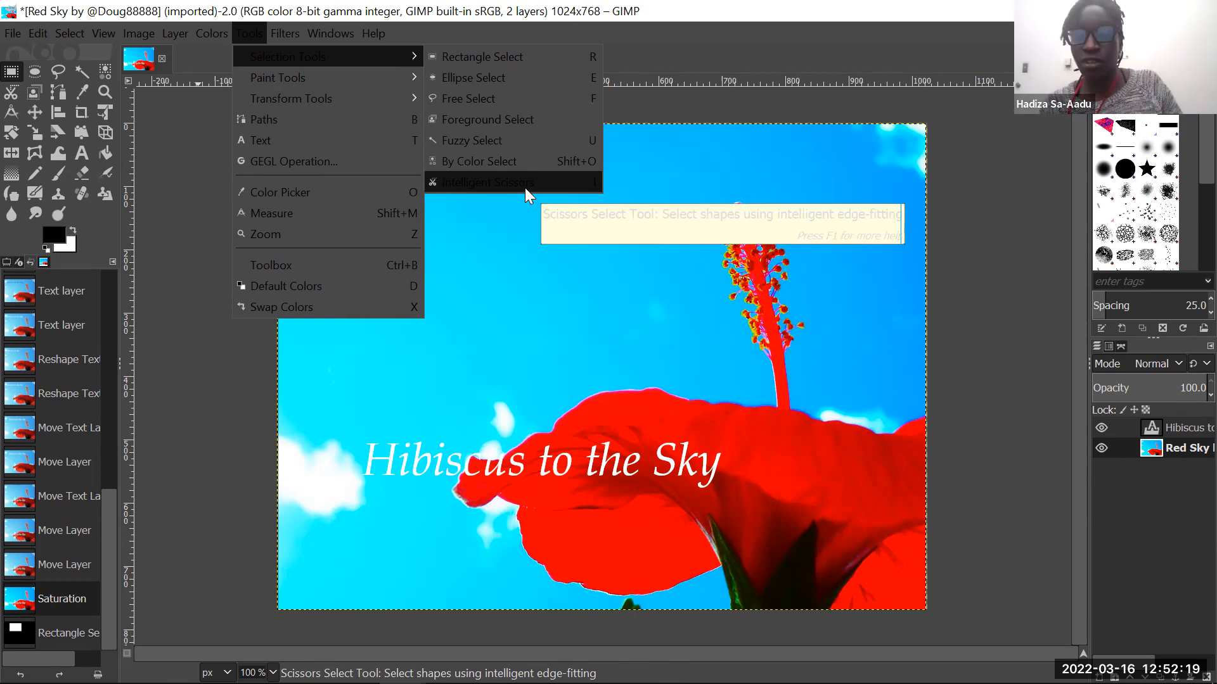
{"action": "left_click", "coordinate": [525, 186]}
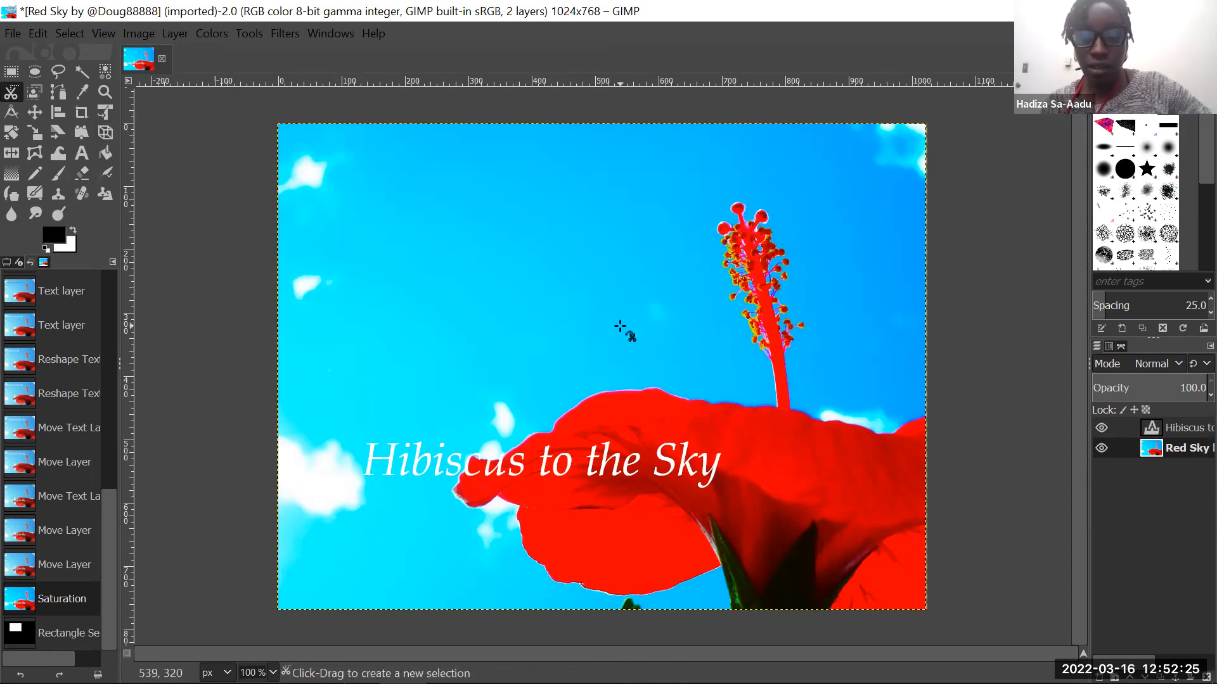
{"action": "left_click", "coordinate": [773, 406]}
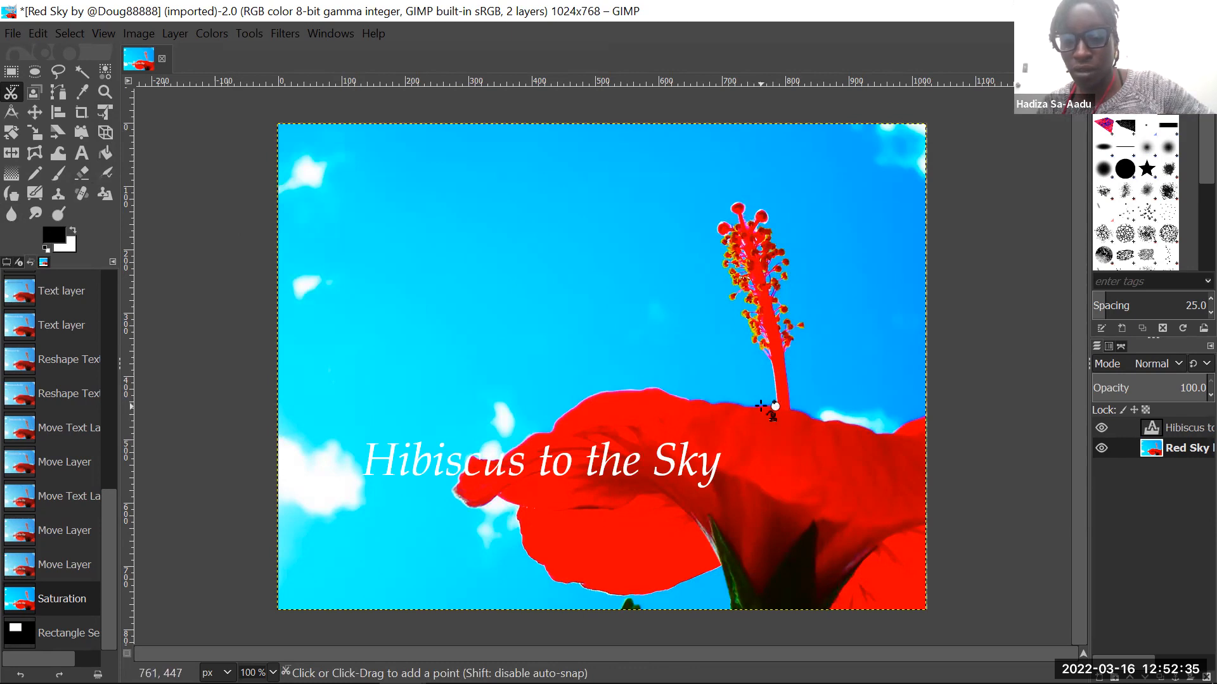
{"action": "left_click", "coordinate": [763, 406]}
{"action": "left_click", "coordinate": [742, 406]}
{"action": "left_click", "coordinate": [726, 398]}
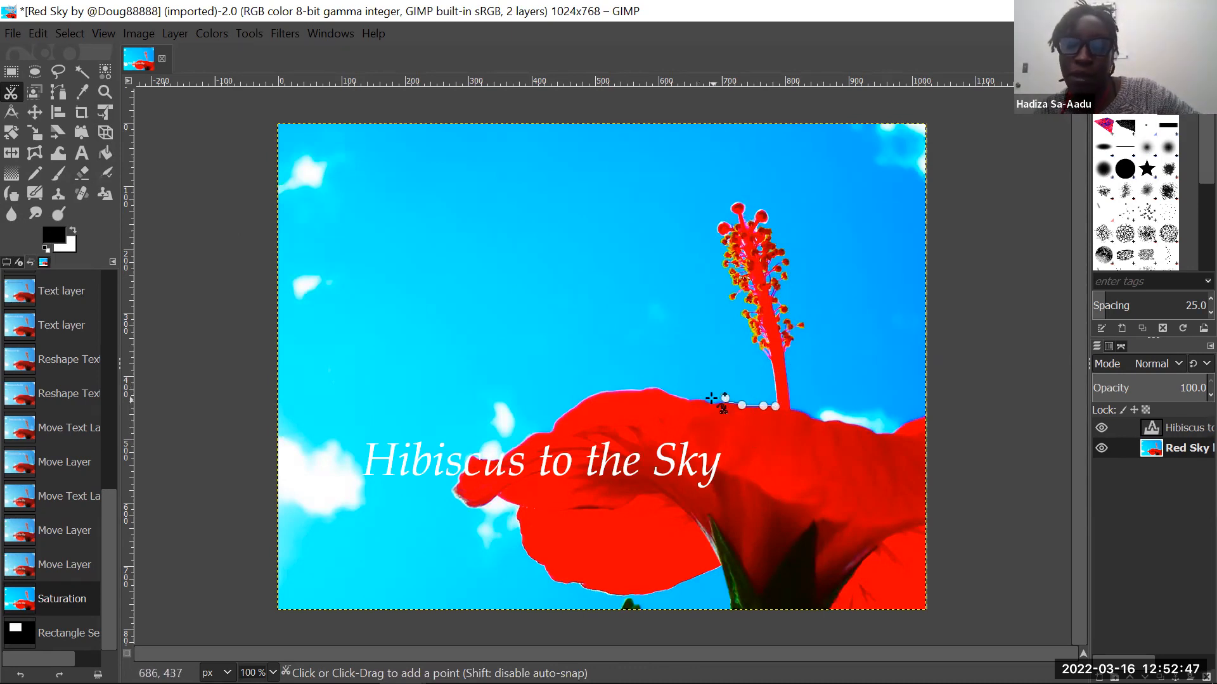
- Continue the scissors outline over the crest of the upper petal and down its left slope, replacing points placed off the edge
{"action": "left_click", "coordinate": [685, 386]}
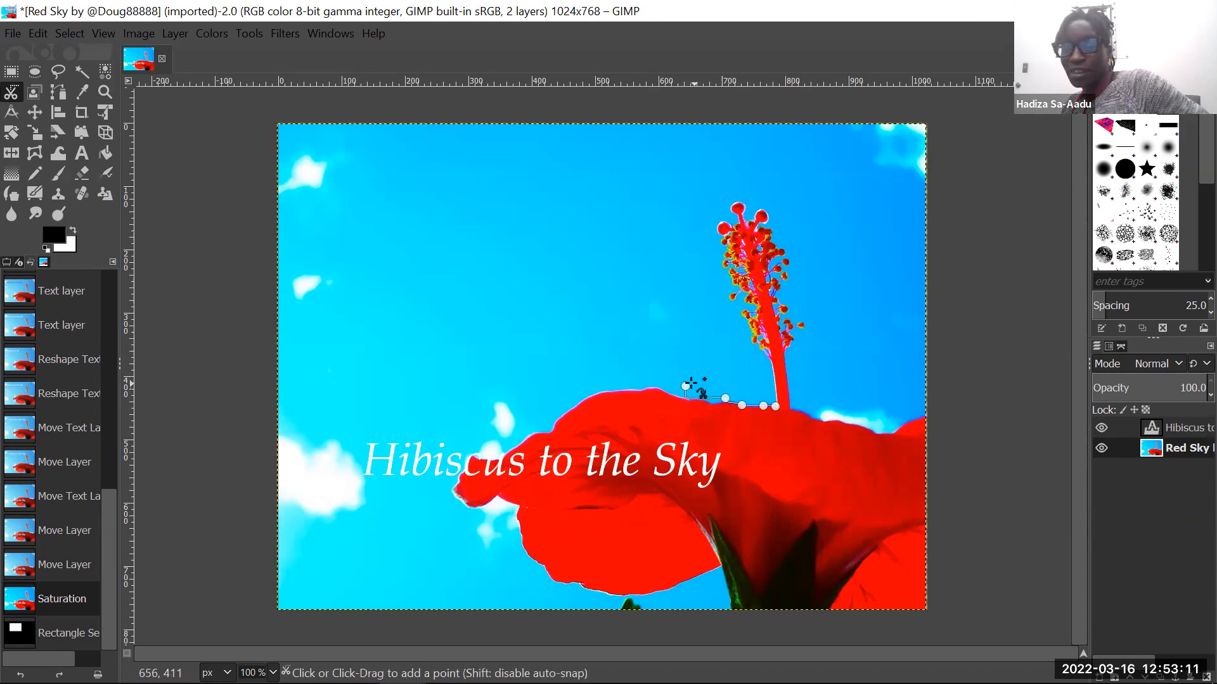
{"action": "key", "text": "BackSpace"}
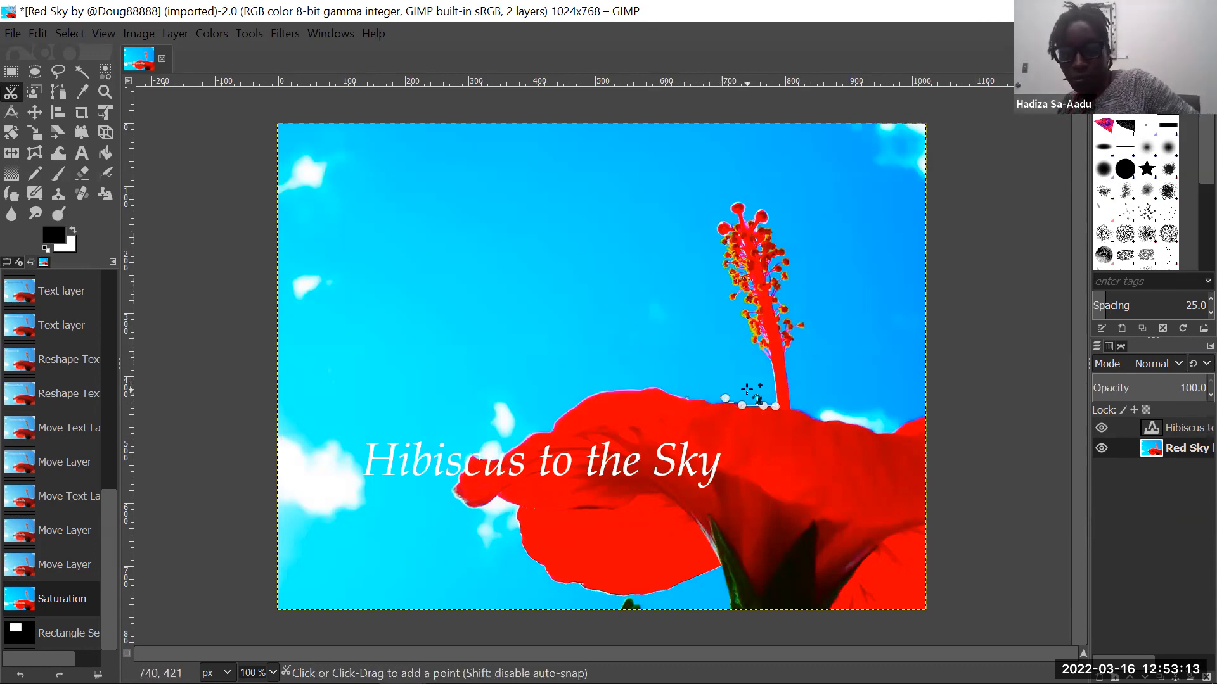
{"action": "left_click", "coordinate": [709, 403]}
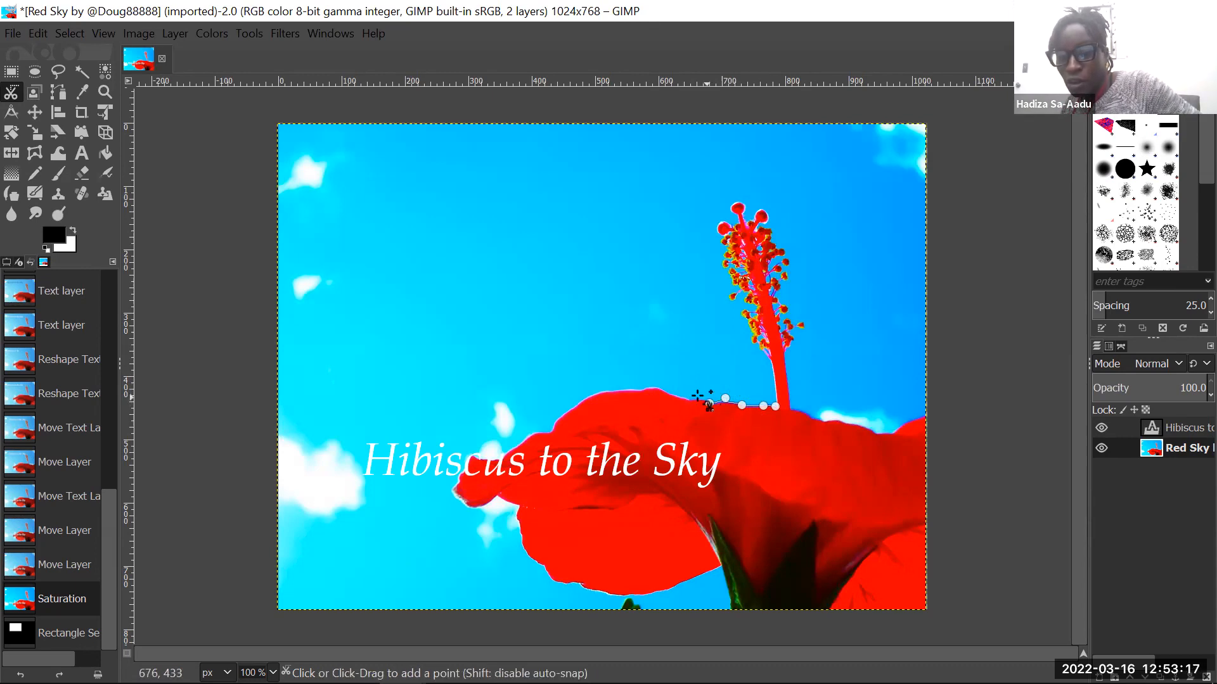
{"action": "left_click", "coordinate": [685, 399]}
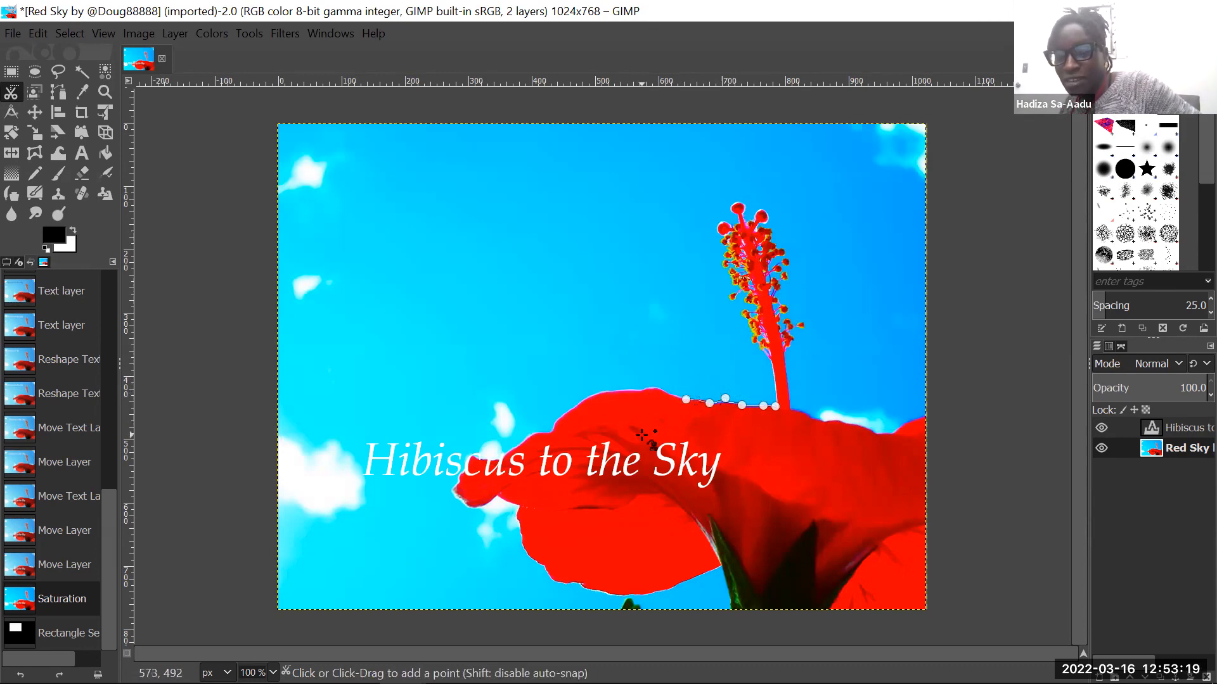
{"action": "left_click", "coordinate": [655, 386]}
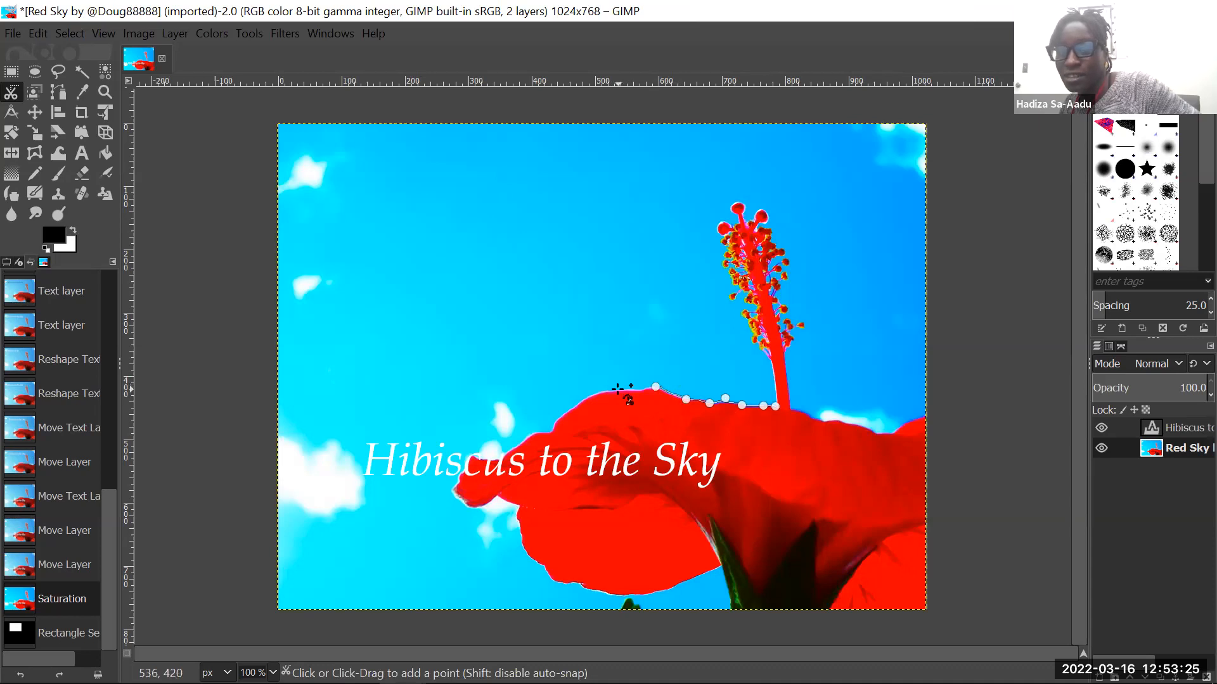
{"action": "left_click", "coordinate": [618, 388]}
{"action": "left_click", "coordinate": [584, 399]}
{"action": "left_click", "coordinate": [545, 417]}
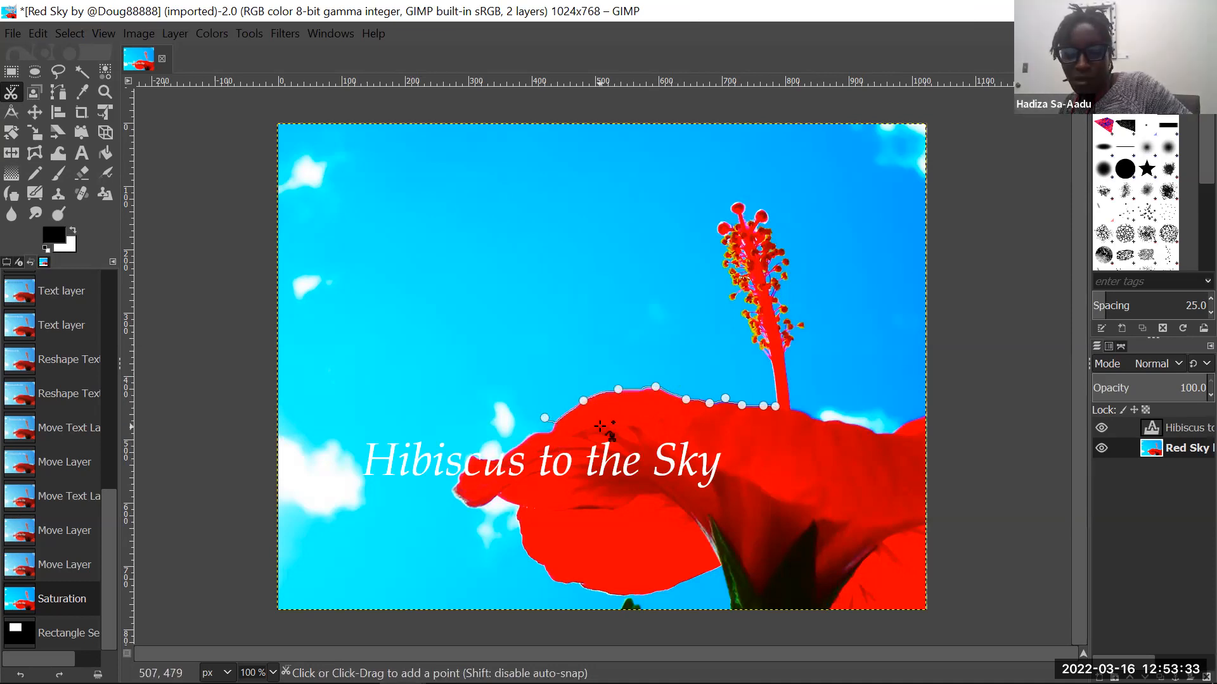
{"action": "left_click", "coordinate": [552, 423]}
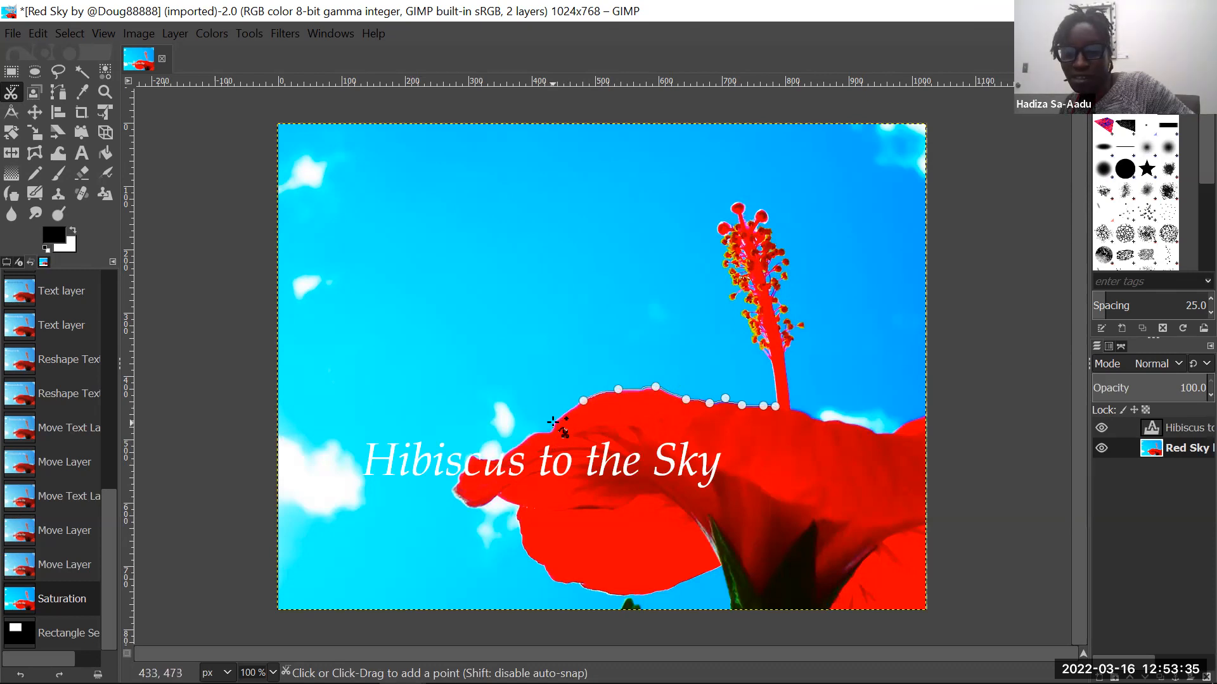
{"action": "left_click", "coordinate": [533, 436]}
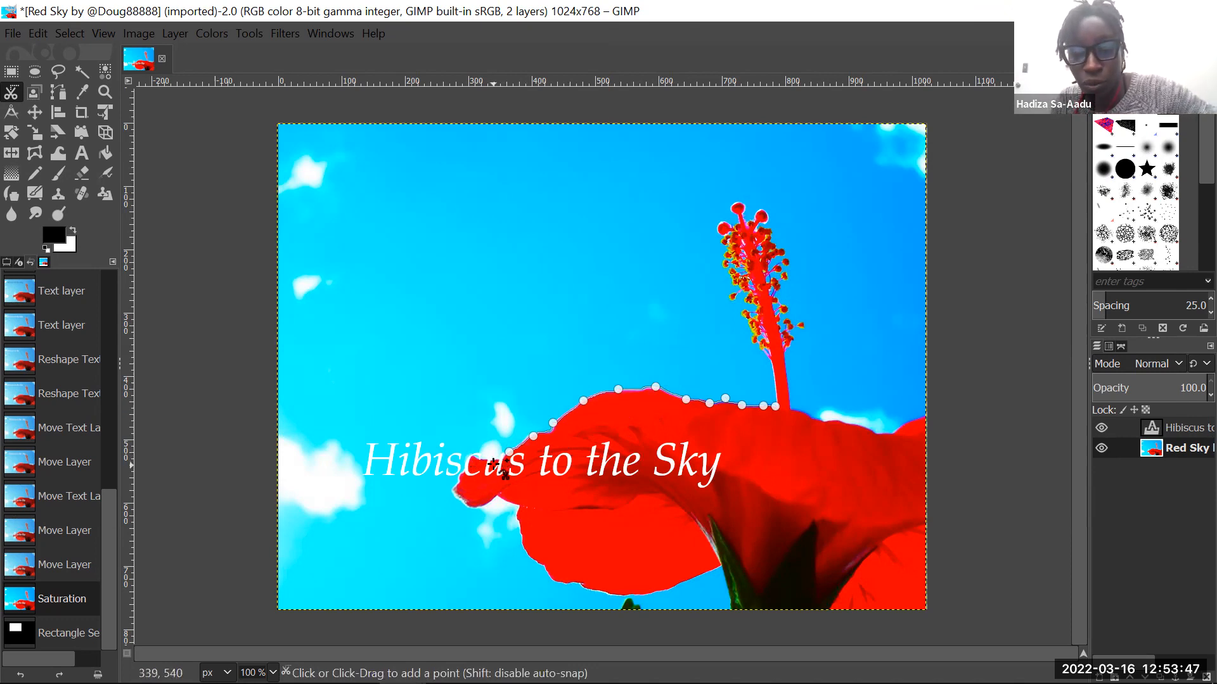
- Trace the scissors outline around the small petal tip under the word "Hibiscus" to the notch above the lower petal
{"action": "left_click", "coordinate": [469, 456]}
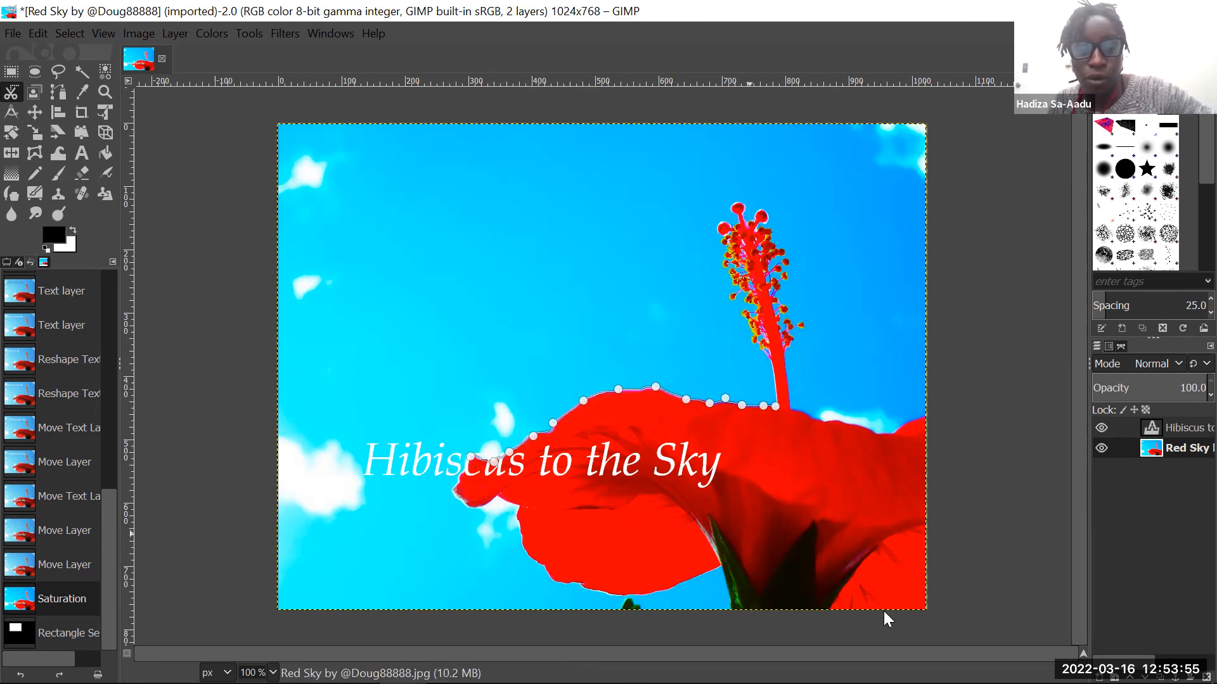
{"action": "left_click", "coordinate": [475, 509]}
{"action": "left_click", "coordinate": [495, 496]}
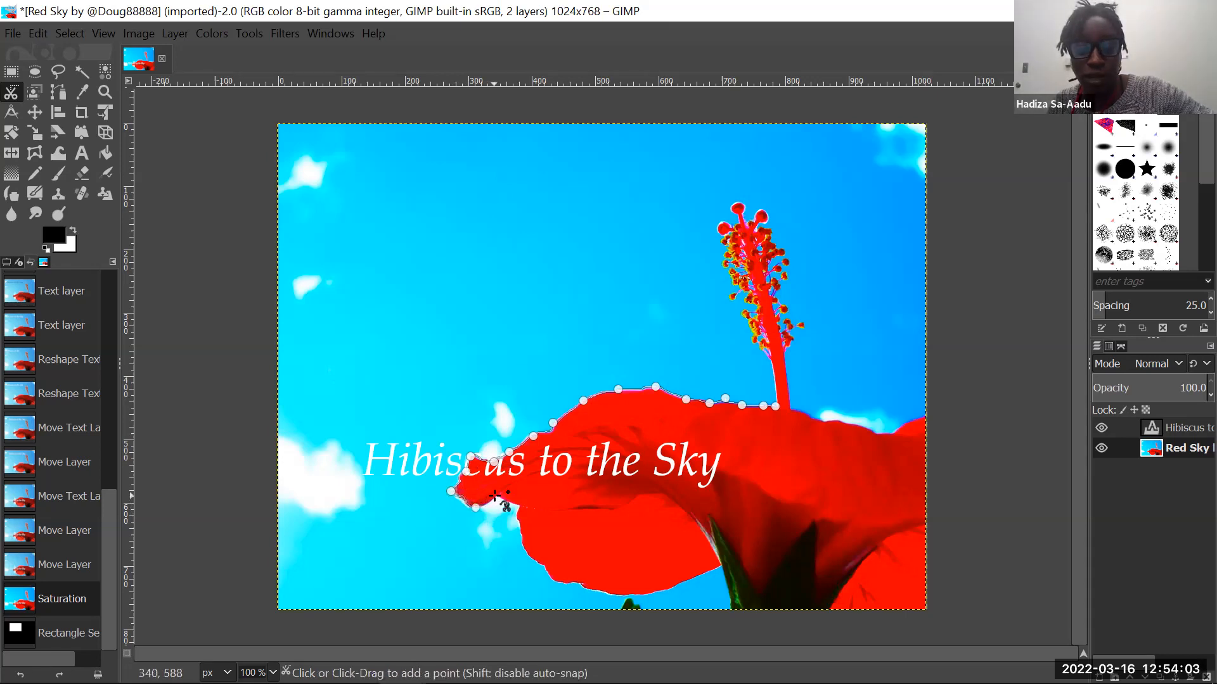
{"action": "left_click", "coordinate": [522, 508]}
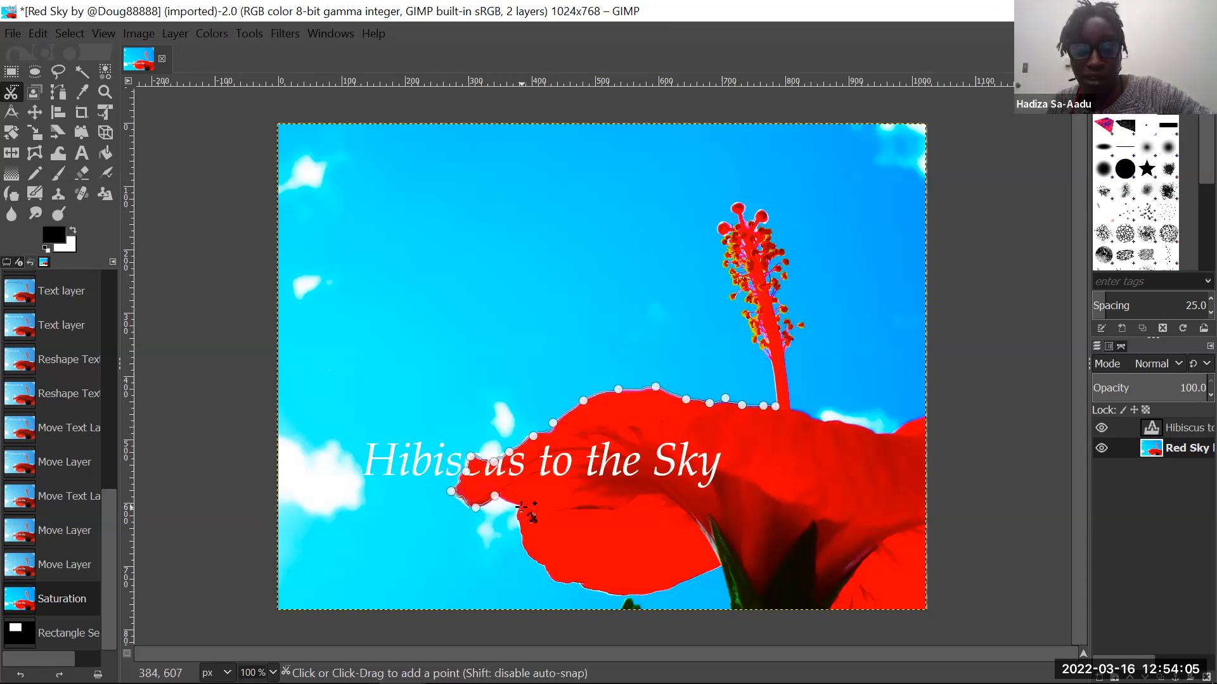
- Trace the scissors outline around the lower petal's left and bottom edges, ending where it meets the green sepal
{"action": "left_click", "coordinate": [523, 554]}
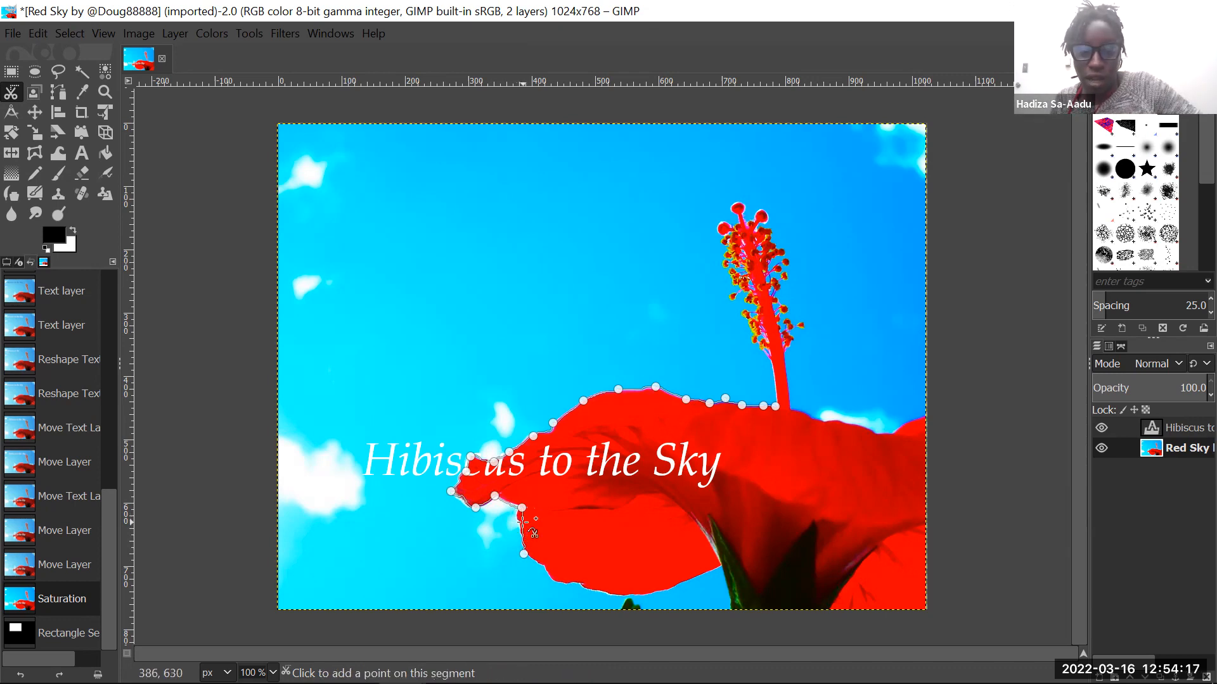
{"action": "left_click", "coordinate": [516, 514]}
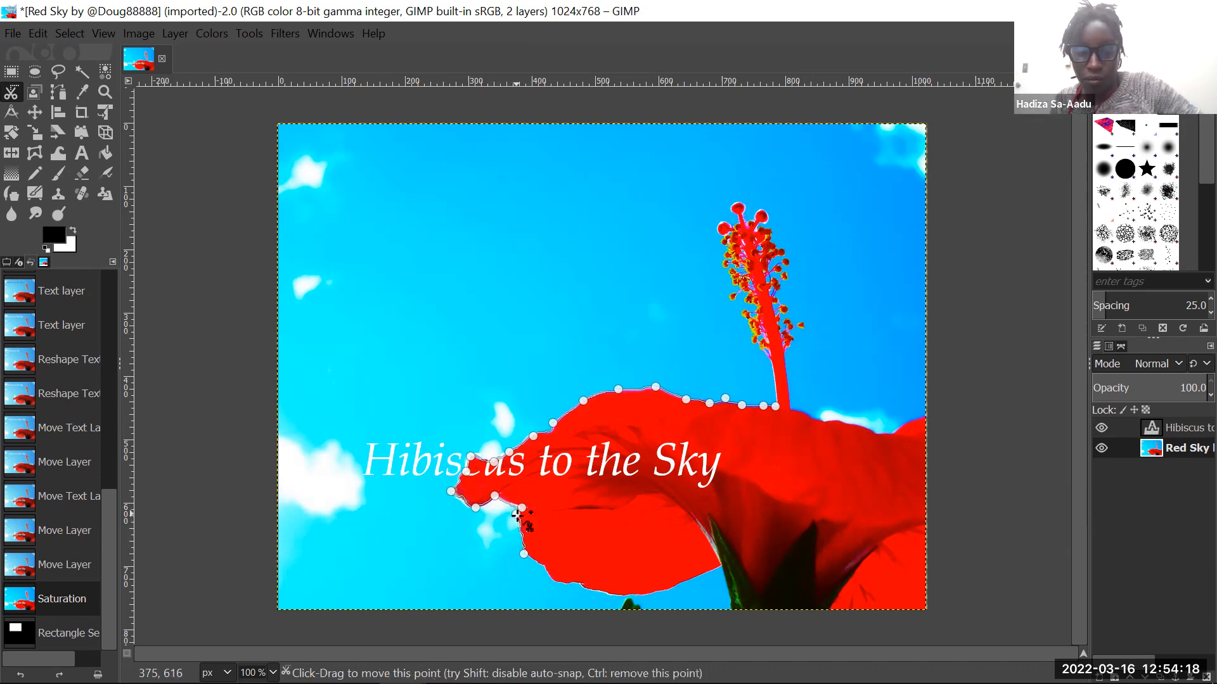
{"action": "left_click", "coordinate": [543, 568]}
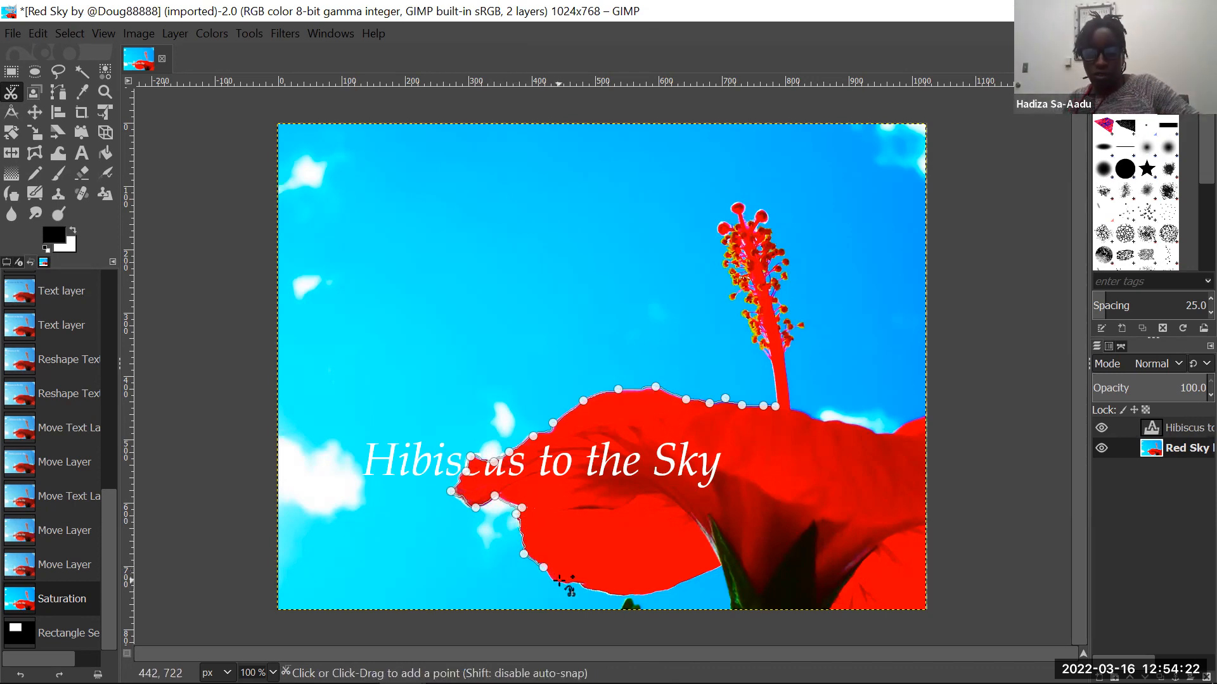
{"action": "left_click", "coordinate": [590, 591]}
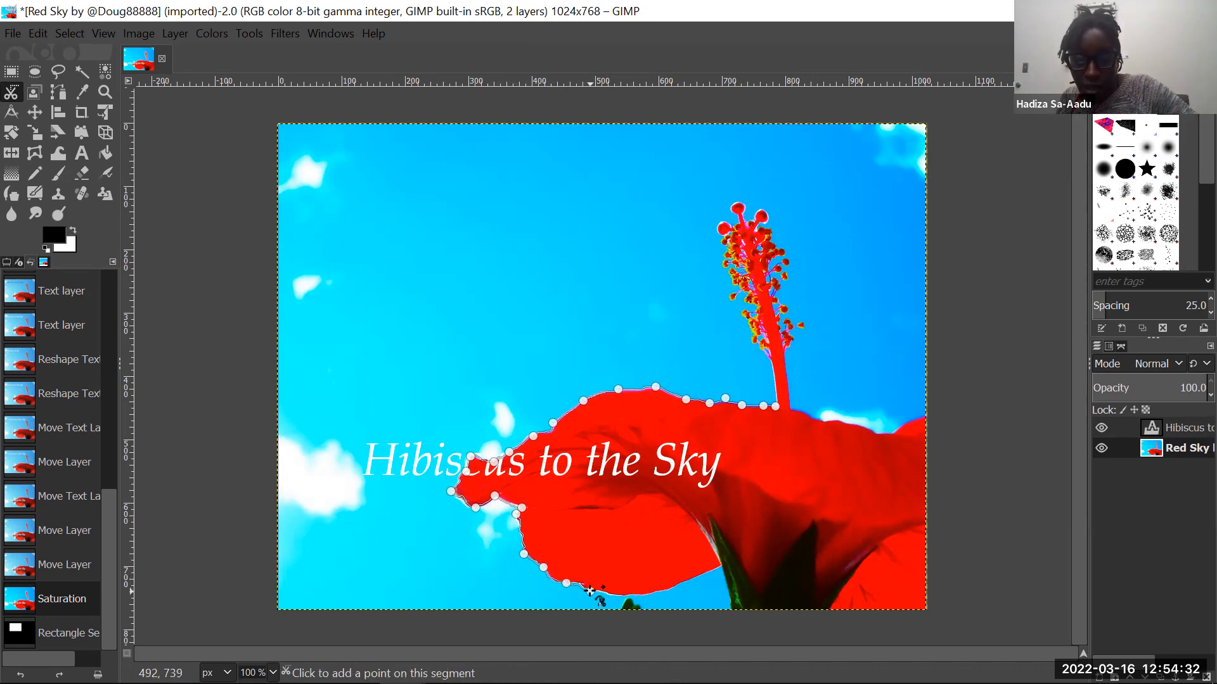
{"action": "left_click", "coordinate": [635, 589]}
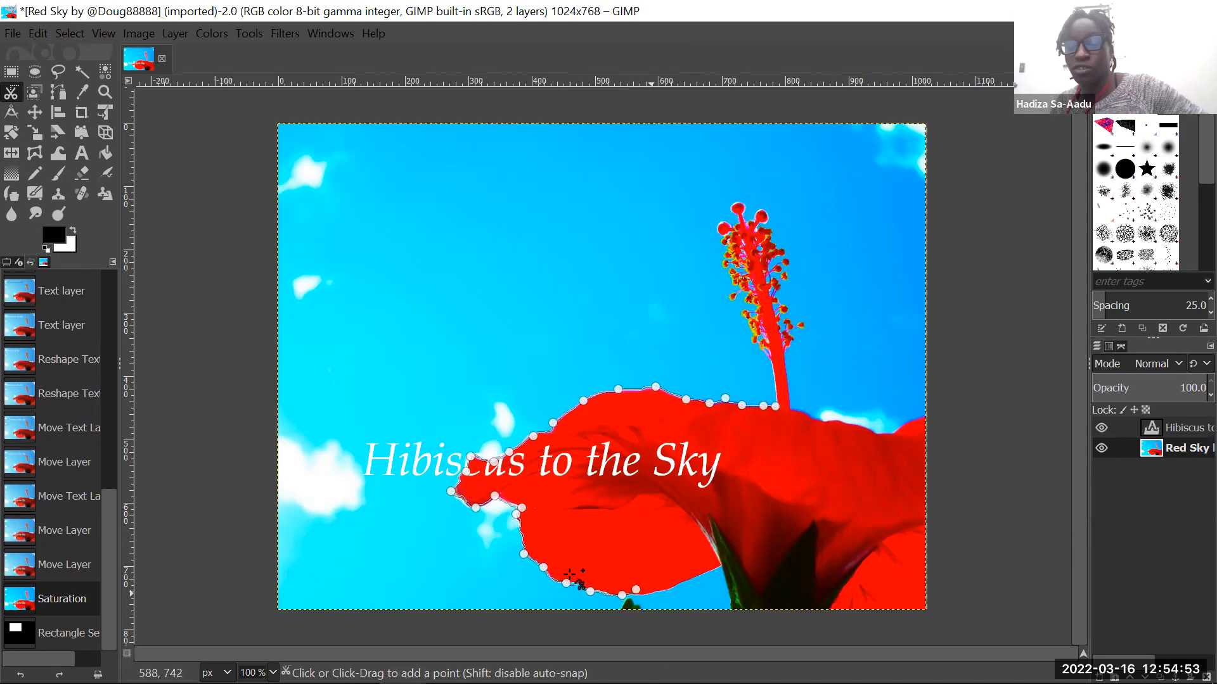
{"action": "left_click", "coordinate": [660, 591]}
{"action": "left_click", "coordinate": [688, 578]}
{"action": "left_click", "coordinate": [722, 567]}
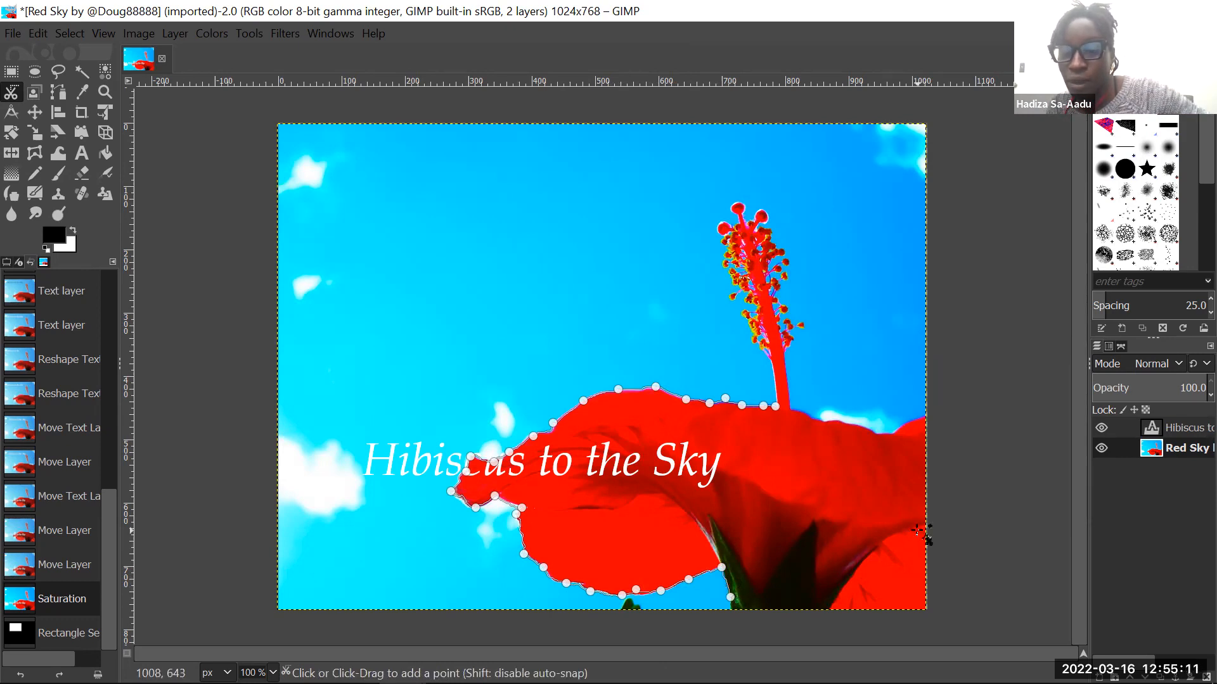
- Carry the scissors outline along the image's bottom and right edges and back along the flower's top edge to the stamen's right side
{"action": "left_click", "coordinate": [924, 596]}
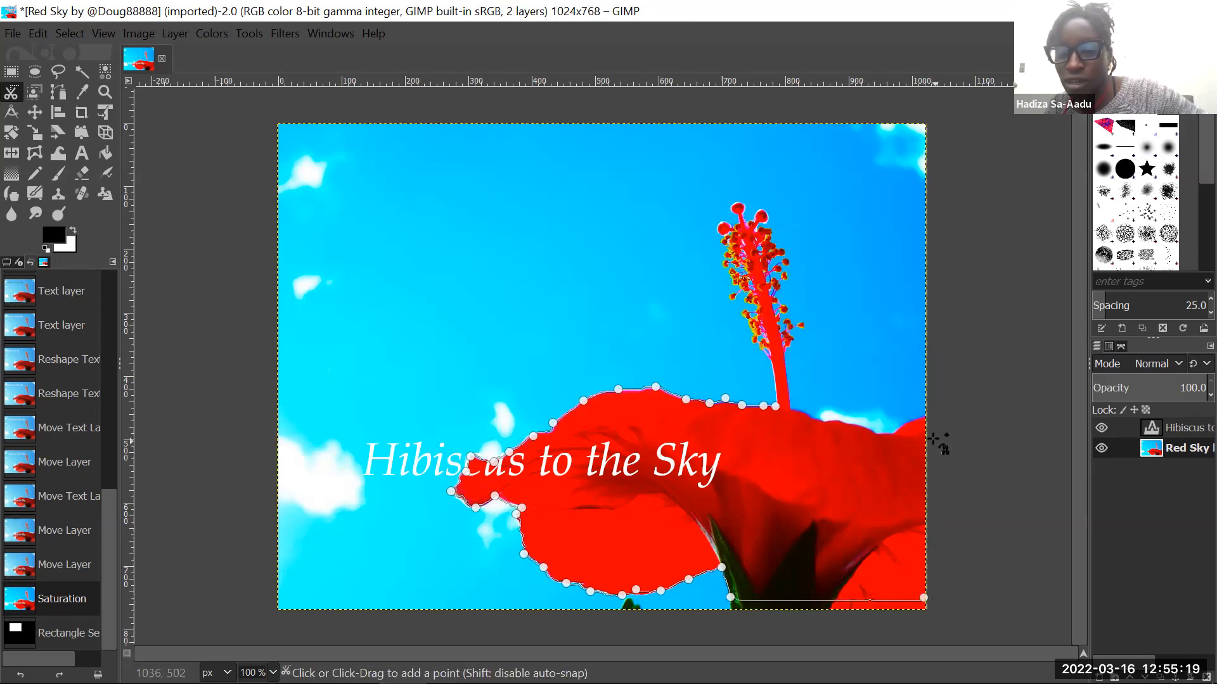
{"action": "left_click", "coordinate": [927, 415]}
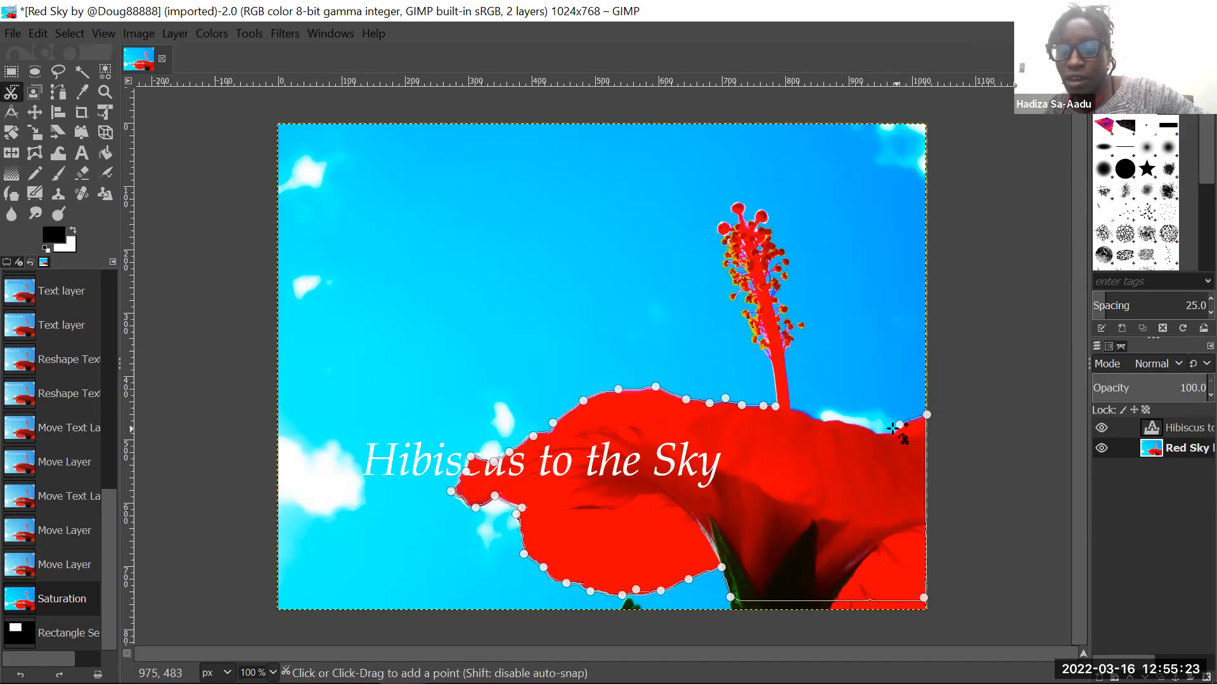
{"action": "left_click", "coordinate": [880, 431]}
{"action": "left_click", "coordinate": [856, 422]}
{"action": "left_click", "coordinate": [826, 417]}
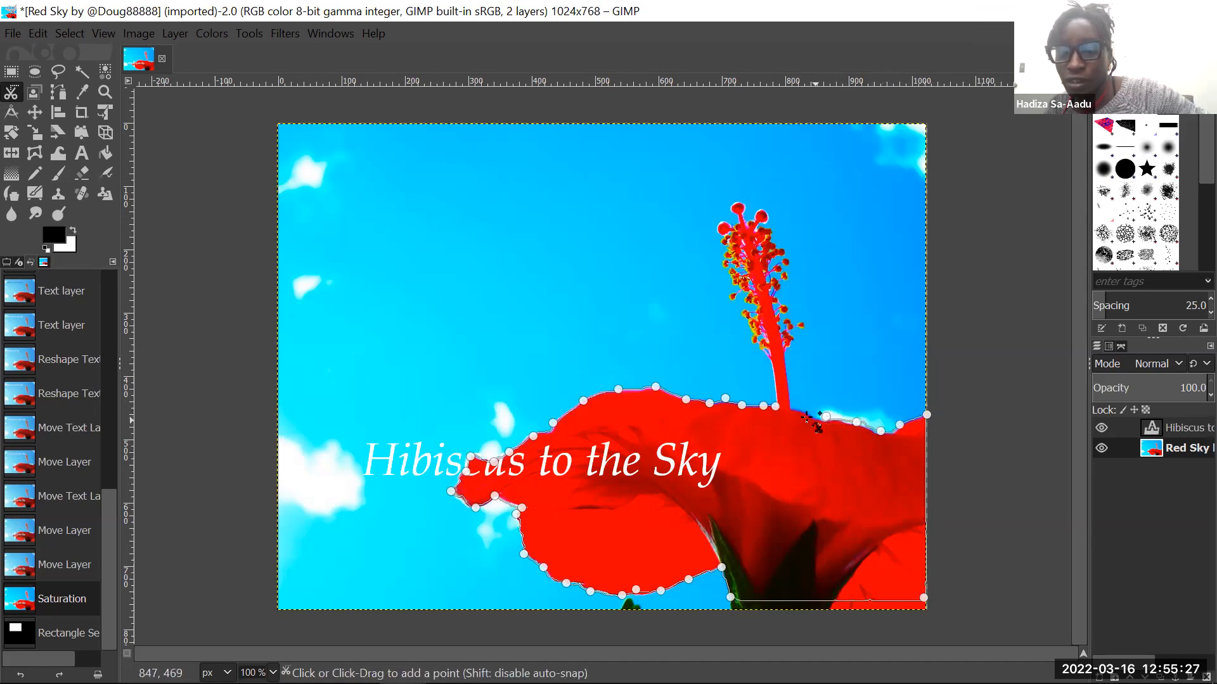
{"action": "left_click", "coordinate": [796, 410]}
- Trace the scissors outline up the stamen's right side, around the protruding anthers, to just below its tip
{"action": "left_click", "coordinate": [783, 352]}
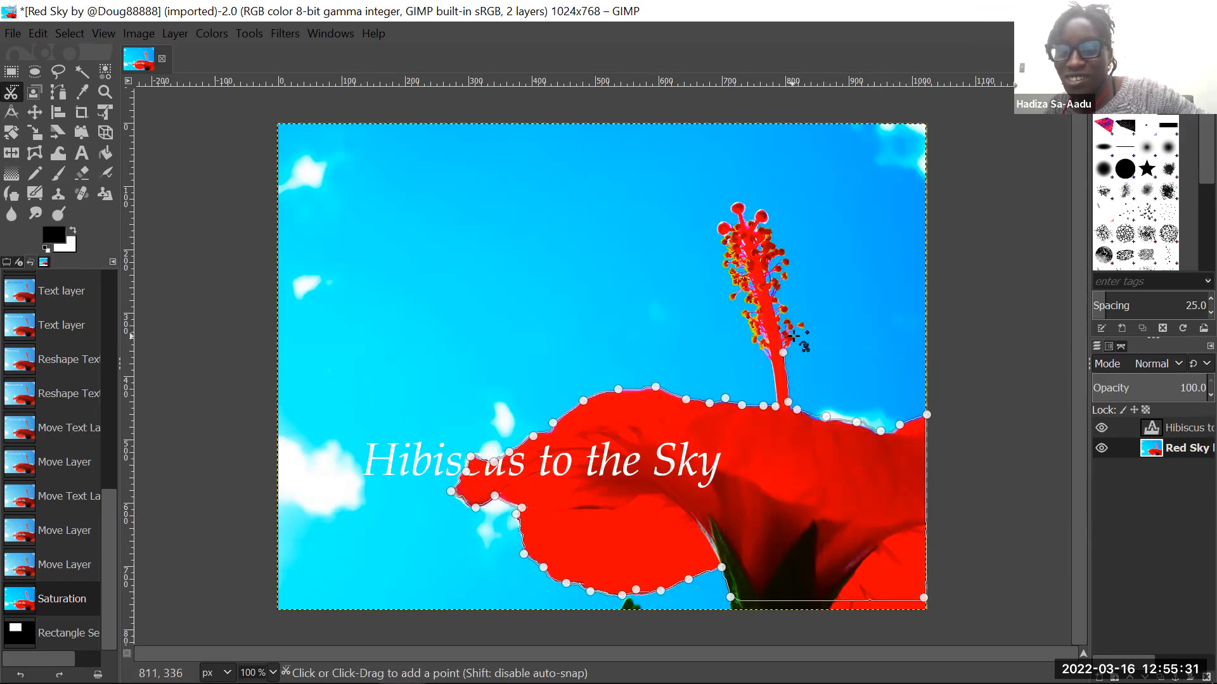
{"action": "left_click", "coordinate": [792, 331]}
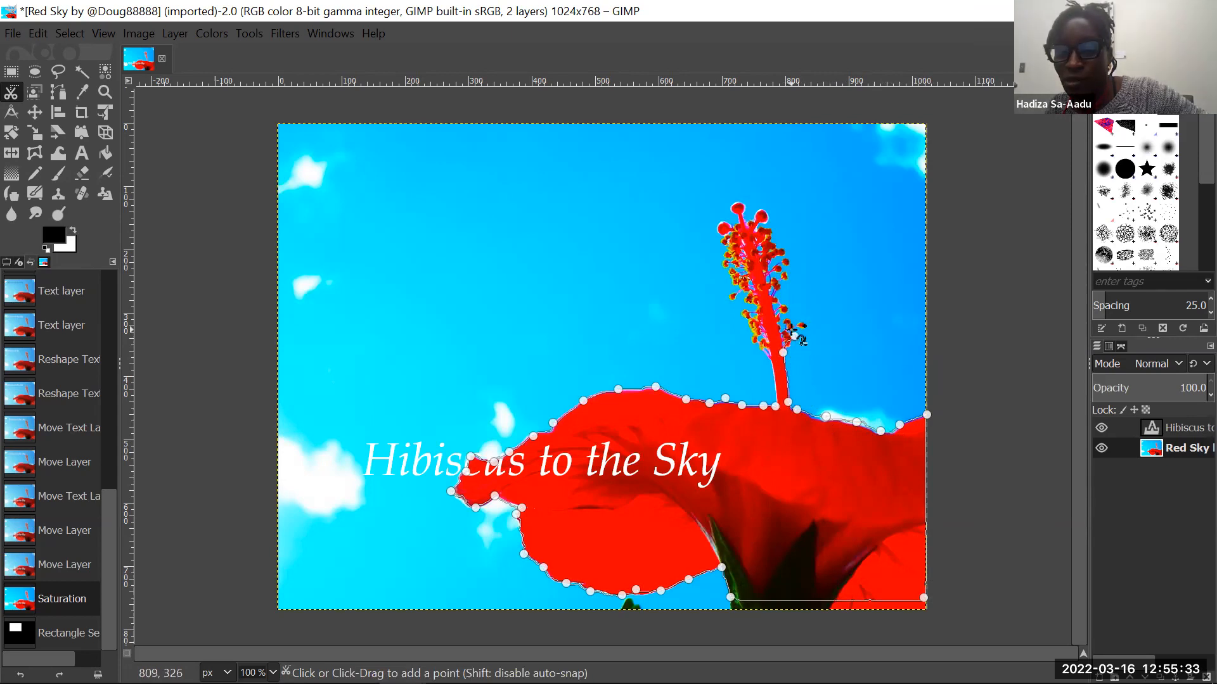
{"action": "left_click", "coordinate": [806, 328]}
{"action": "left_click", "coordinate": [799, 318]}
{"action": "left_click", "coordinate": [790, 315]}
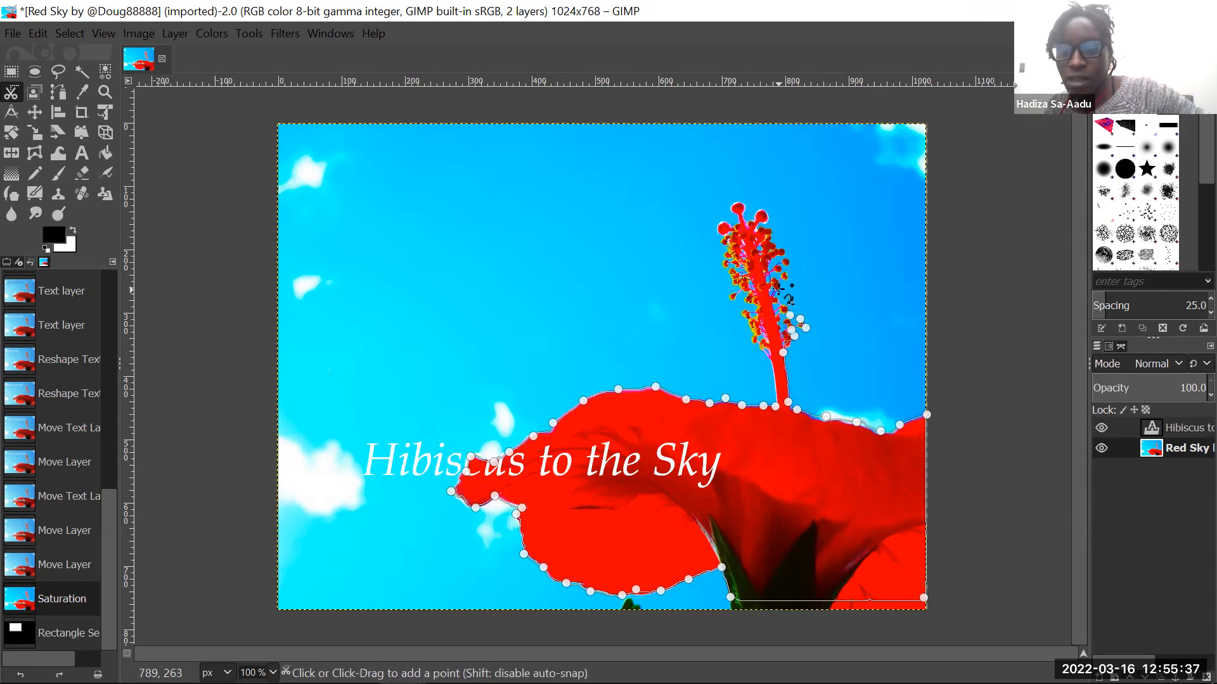
{"action": "left_click", "coordinate": [781, 292]}
{"action": "left_click", "coordinate": [786, 270]}
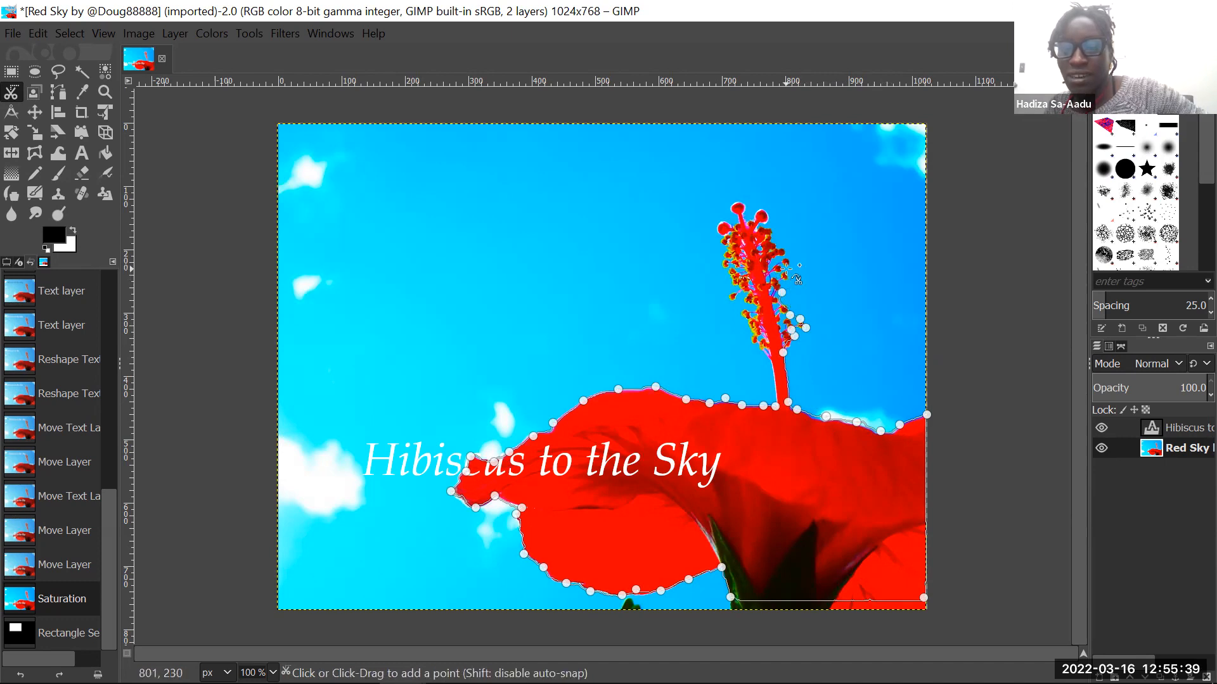
{"action": "left_click", "coordinate": [789, 256]}
{"action": "left_click", "coordinate": [773, 233]}
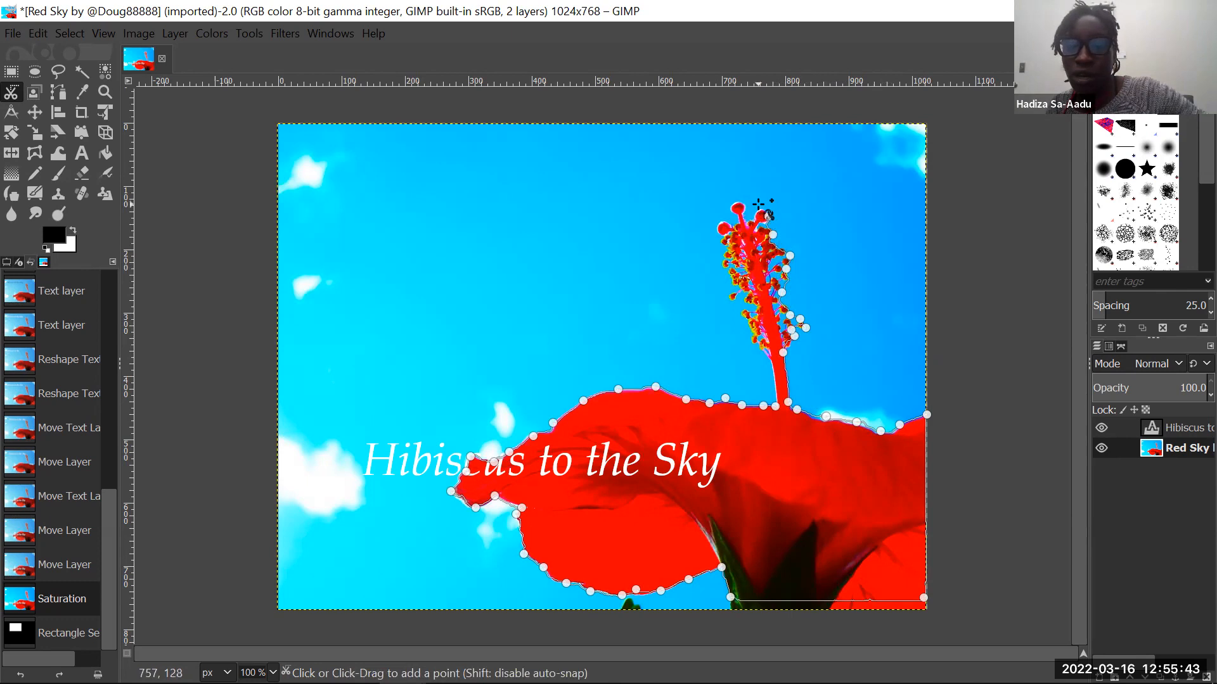
- Carry the scissors outline over the stamen's tip and down its left side, closing it at the stamen's base
{"action": "left_click", "coordinate": [762, 207]}
{"action": "left_click", "coordinate": [741, 202]}
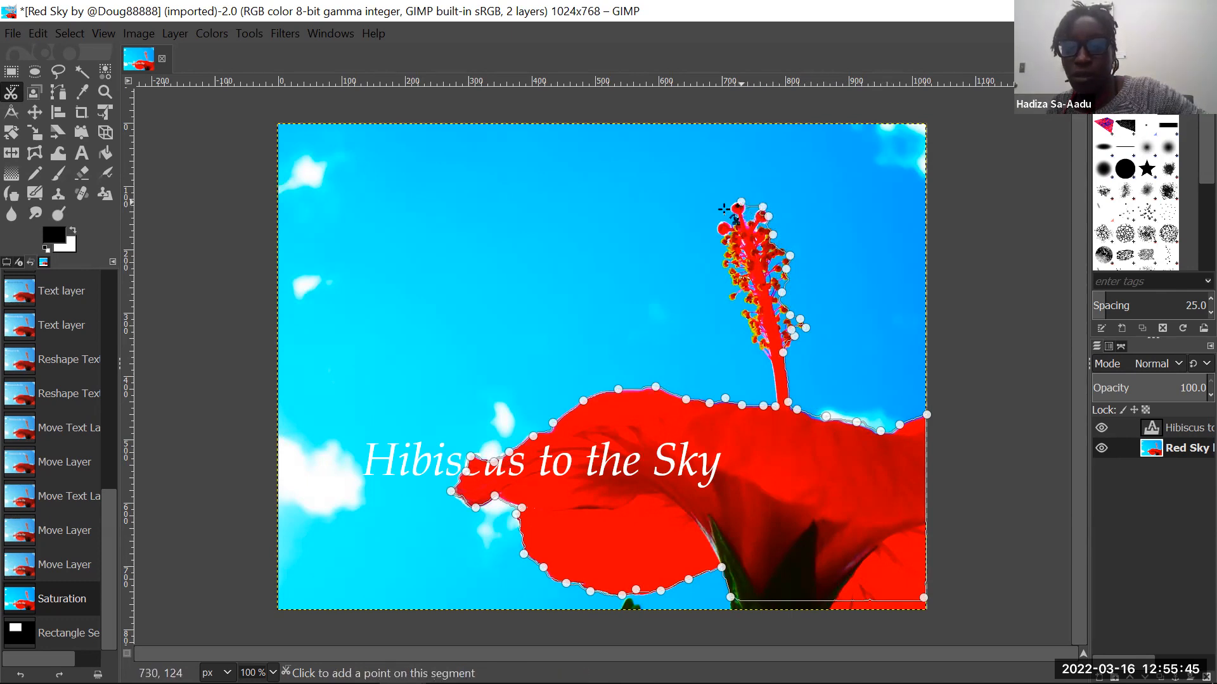
{"action": "left_click", "coordinate": [729, 208]}
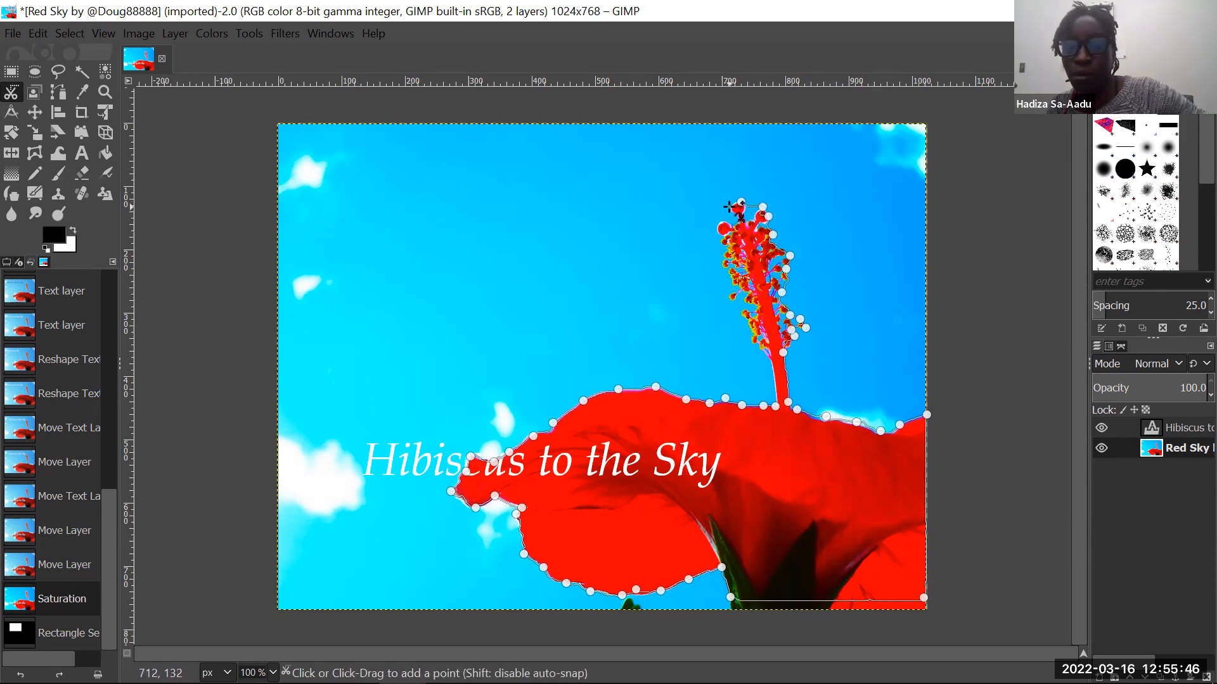
{"action": "left_click", "coordinate": [719, 244]}
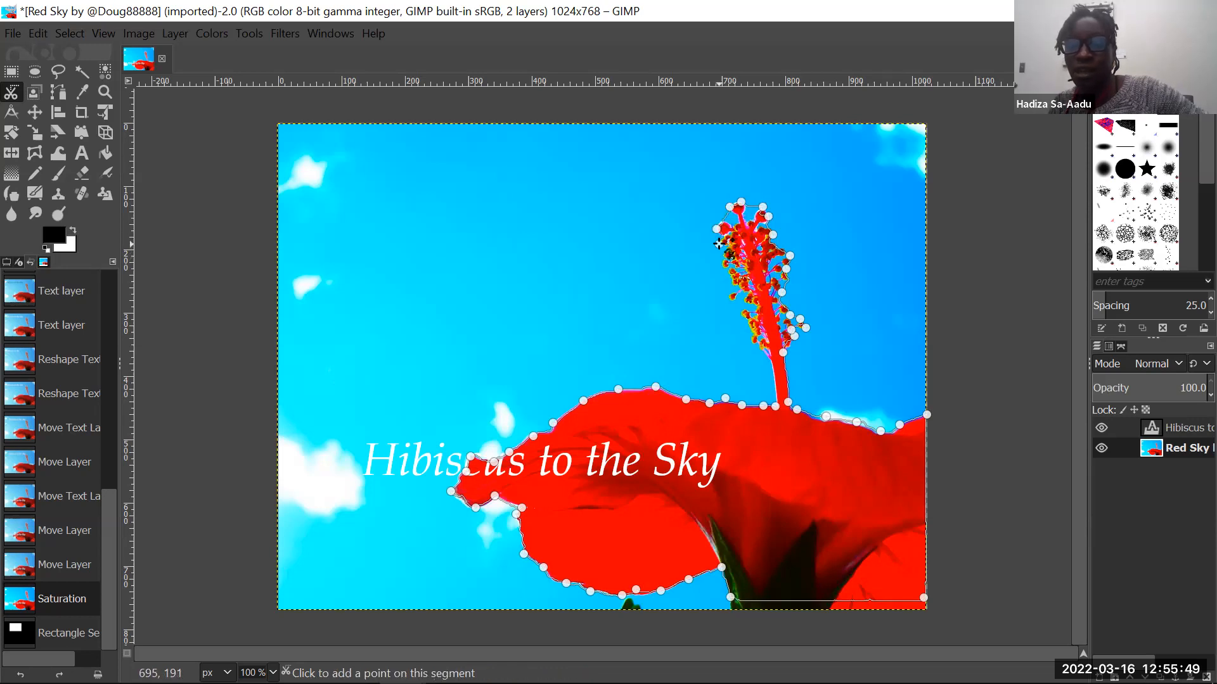
{"action": "left_click", "coordinate": [725, 263]}
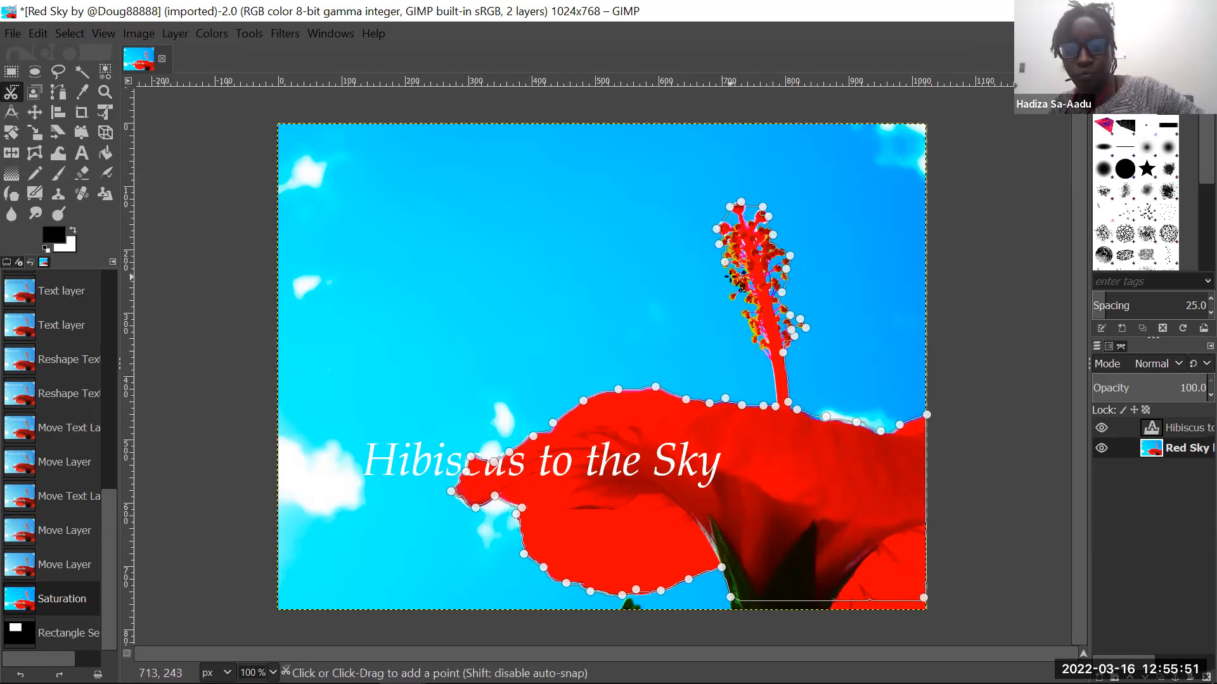
{"action": "left_click", "coordinate": [728, 302]}
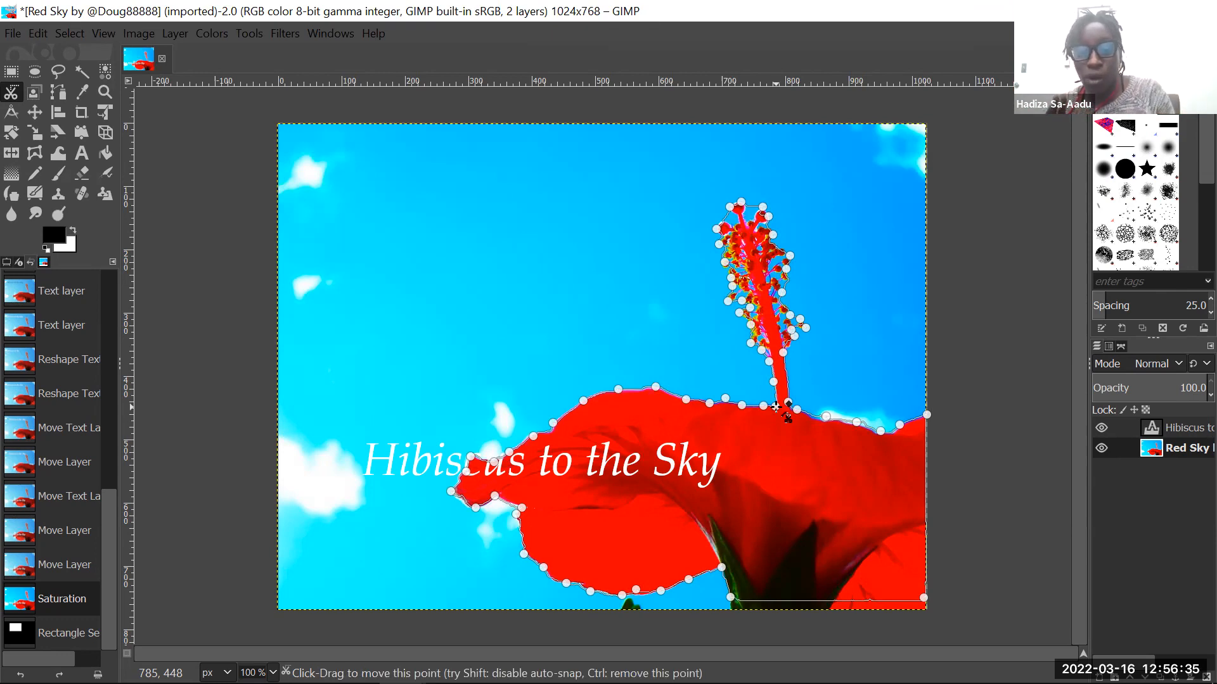
{"action": "left_click", "coordinate": [777, 407]}
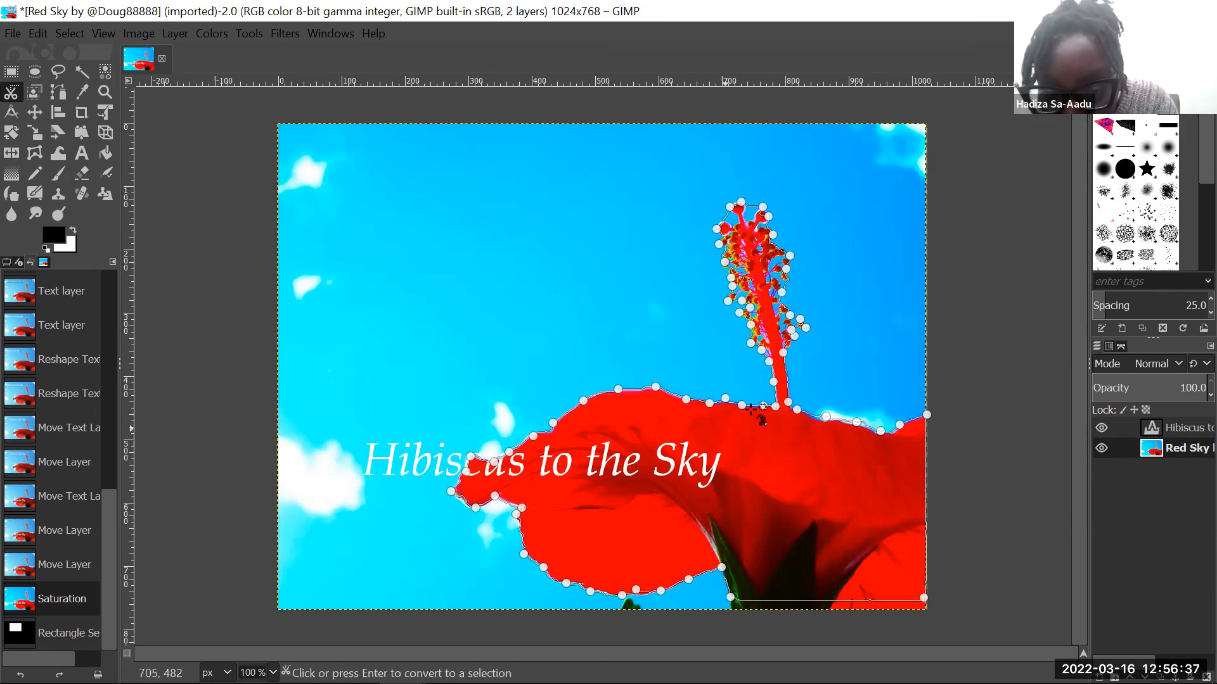
- Convert the closed scissors outline to a selection and cut the flower out of the Red Sky layer
{"action": "left_click", "coordinate": [783, 466]}
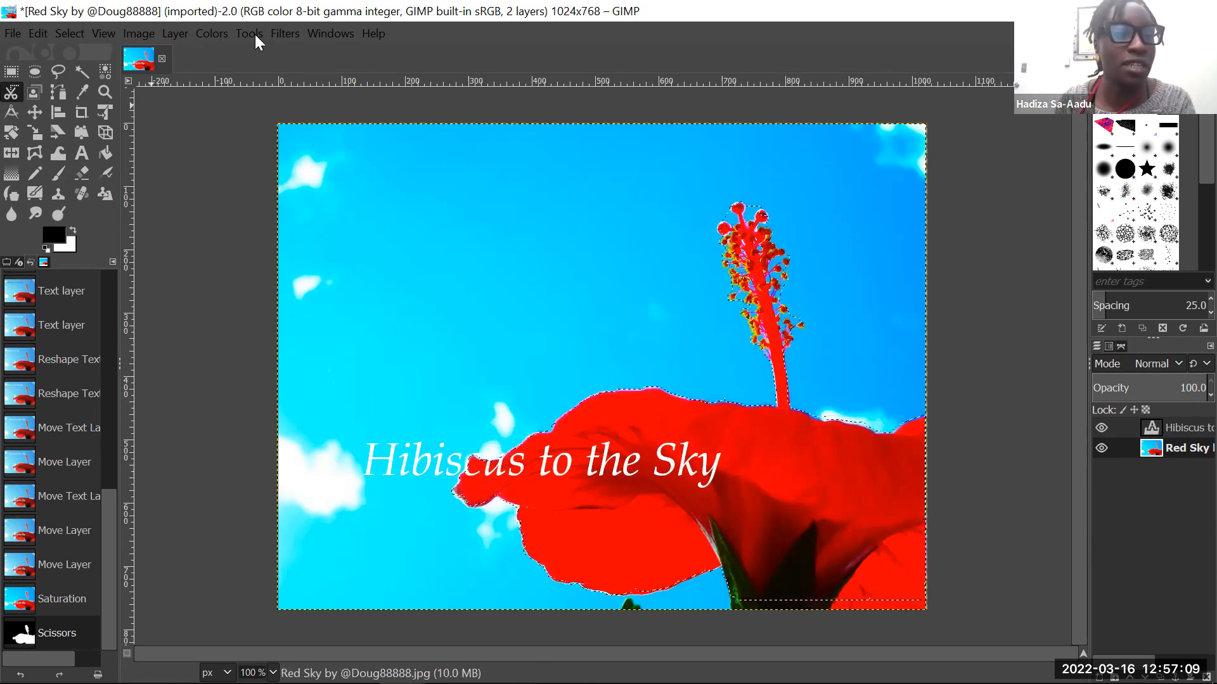
{"action": "left_click", "coordinate": [36, 32]}
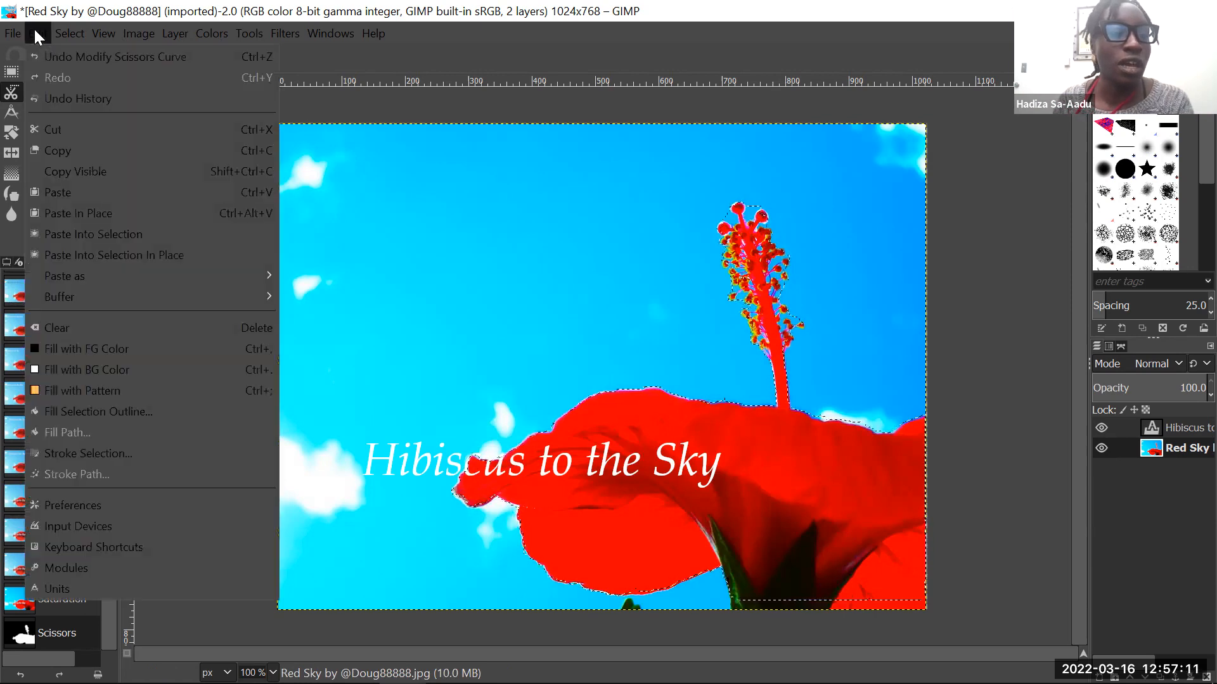
{"action": "left_click", "coordinate": [119, 134]}
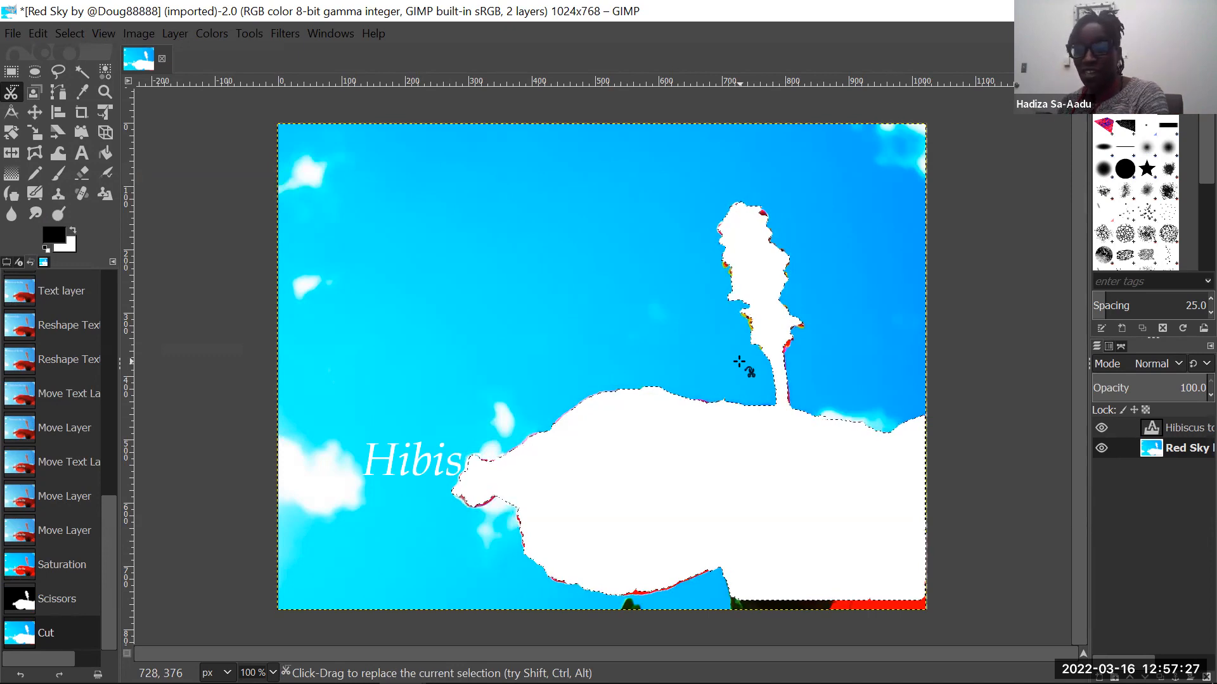
- Try pasting the cut flower as a floating selection and renaming it, and undo the paste
{"action": "left_click", "coordinate": [34, 35]}
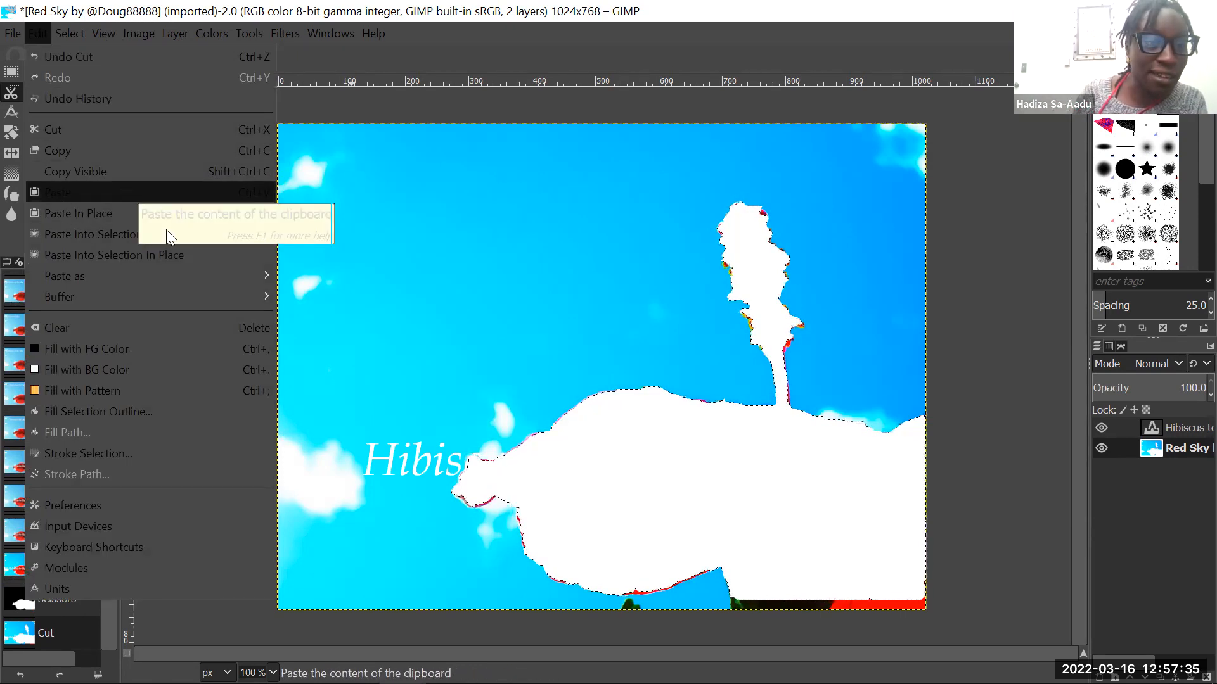
{"action": "left_click", "coordinate": [162, 192]}
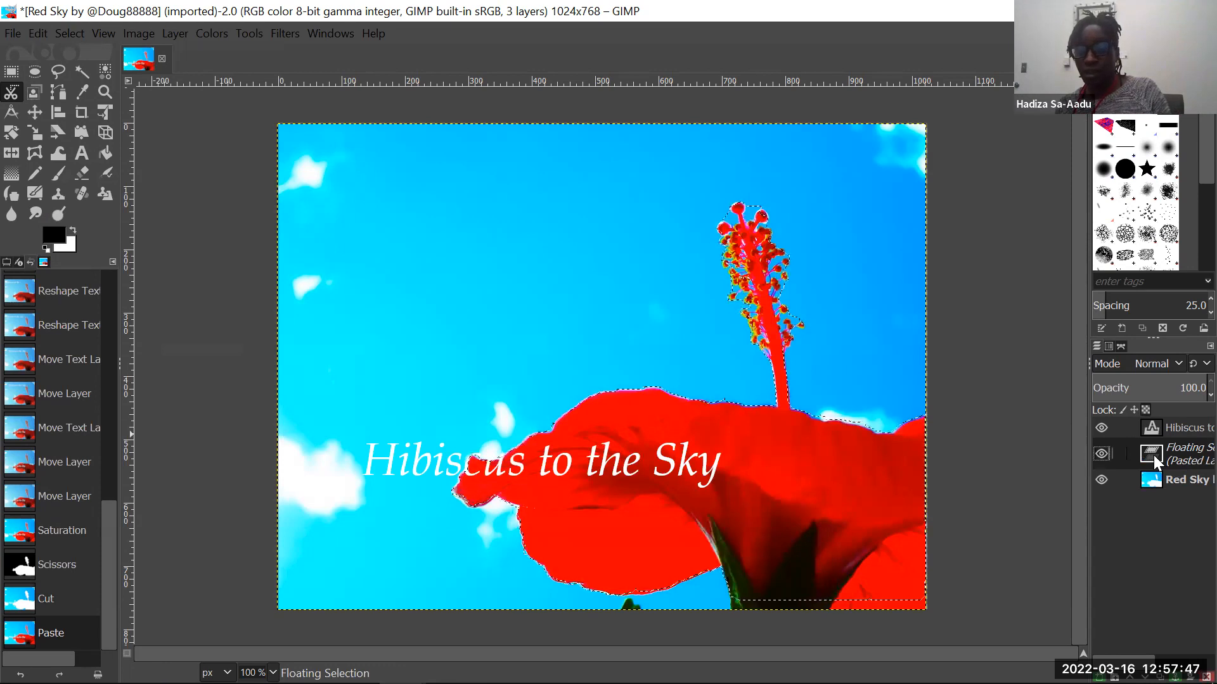
{"action": "double_click", "coordinate": [1183, 453]}
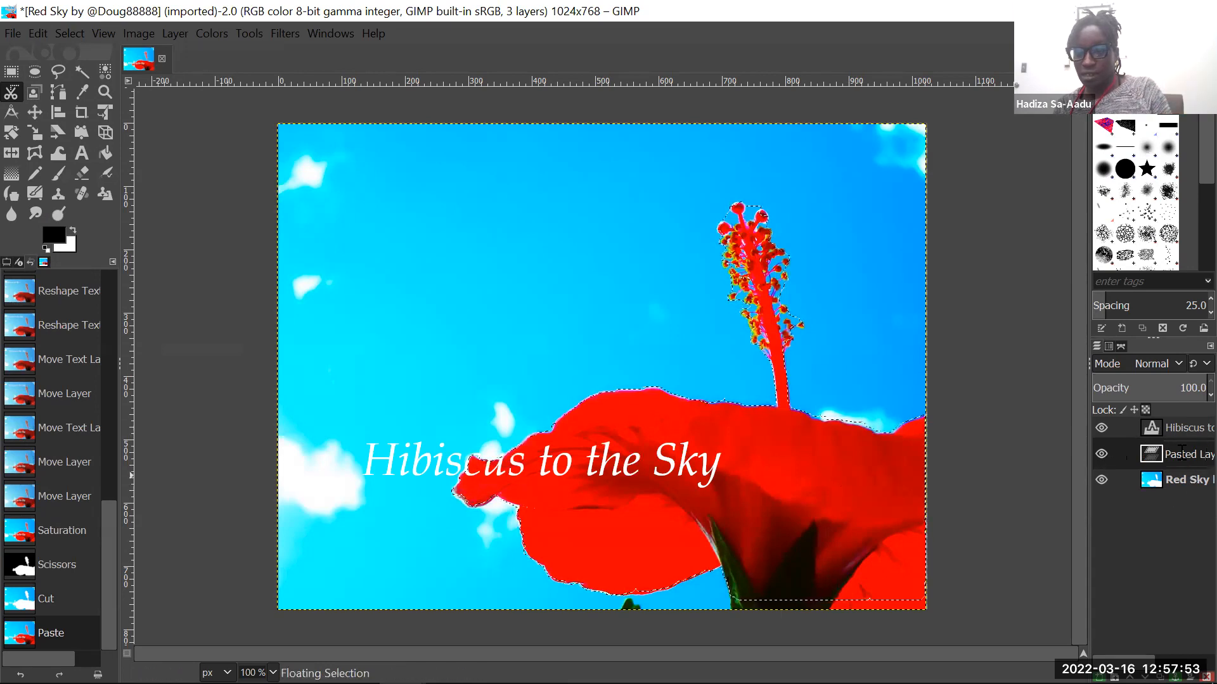
{"action": "left_click", "coordinate": [1154, 451]}
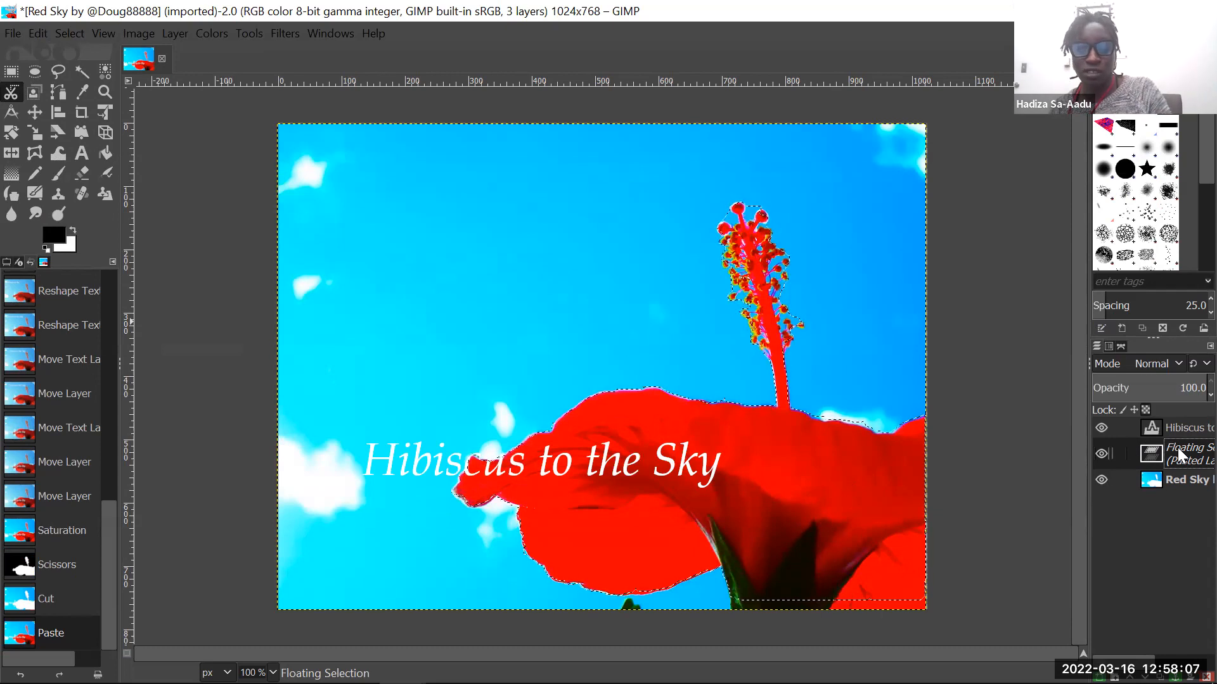
{"action": "key", "text": "ctrl+z"}
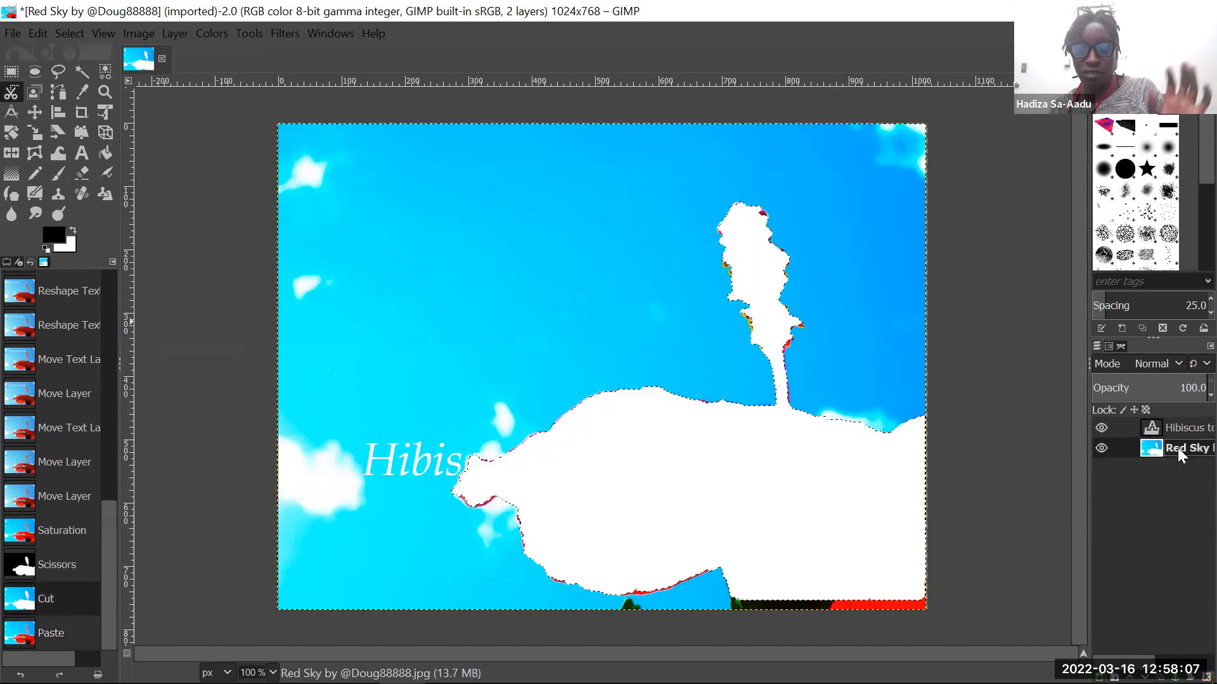
- Try pasting the cut flower in place at its original position and renaming the floating selection
{"action": "left_click", "coordinate": [38, 32]}
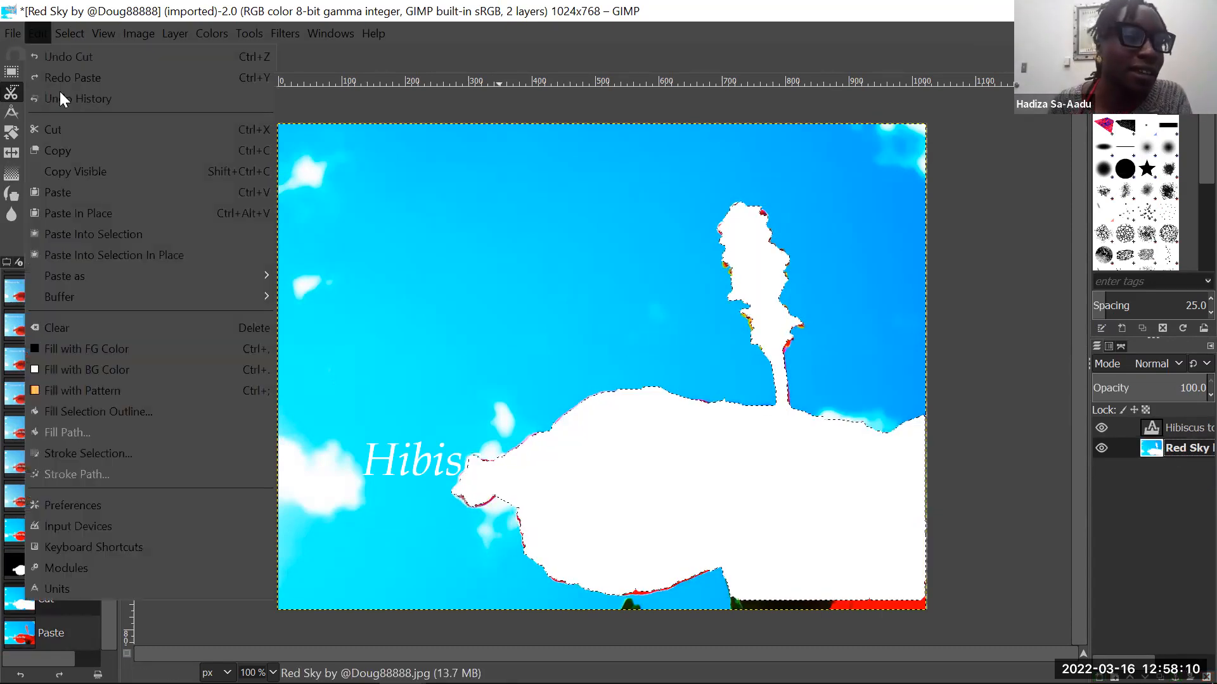
{"action": "left_click", "coordinate": [110, 212]}
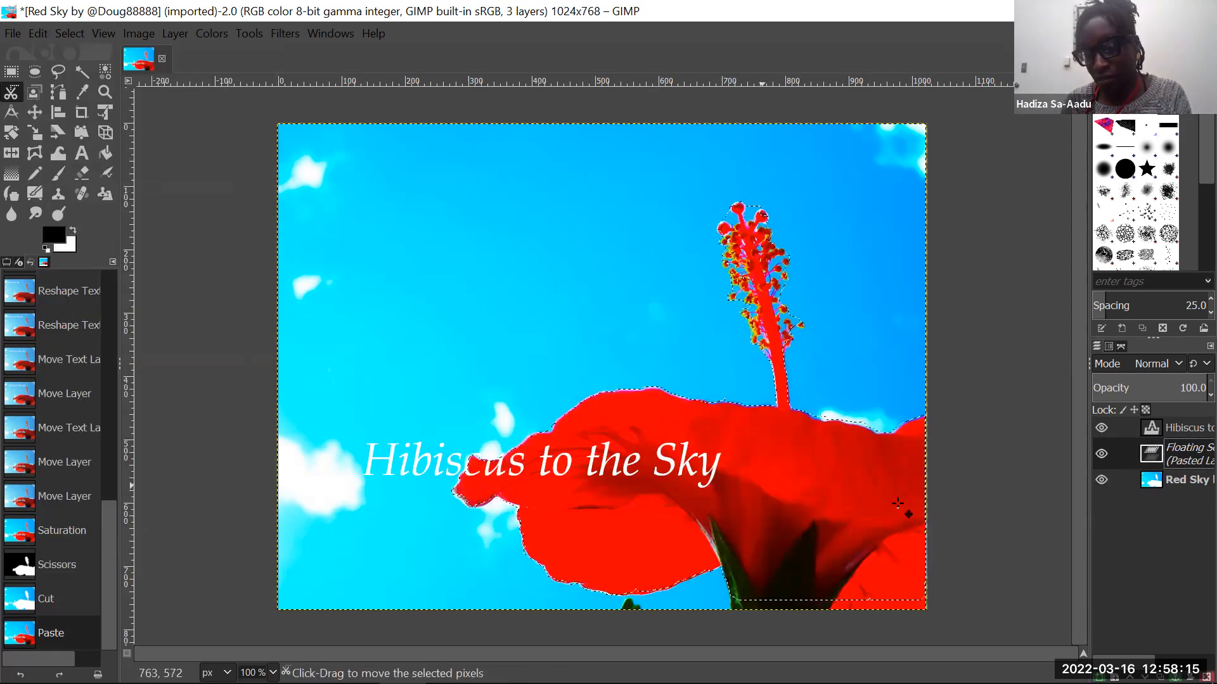
{"action": "double_click", "coordinate": [1188, 455]}
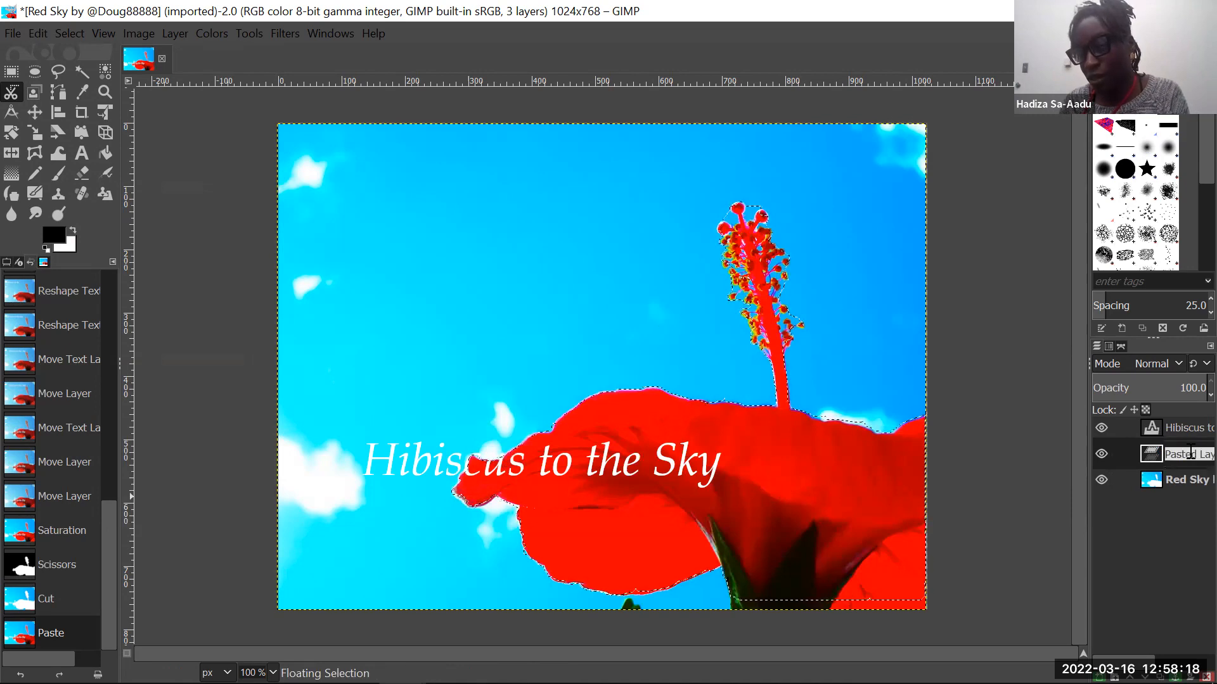
{"action": "left_click", "coordinate": [1153, 457]}
- Look through the layer commands available for the floating selection and undo the in-place paste
{"action": "right_click", "coordinate": [1151, 457]}
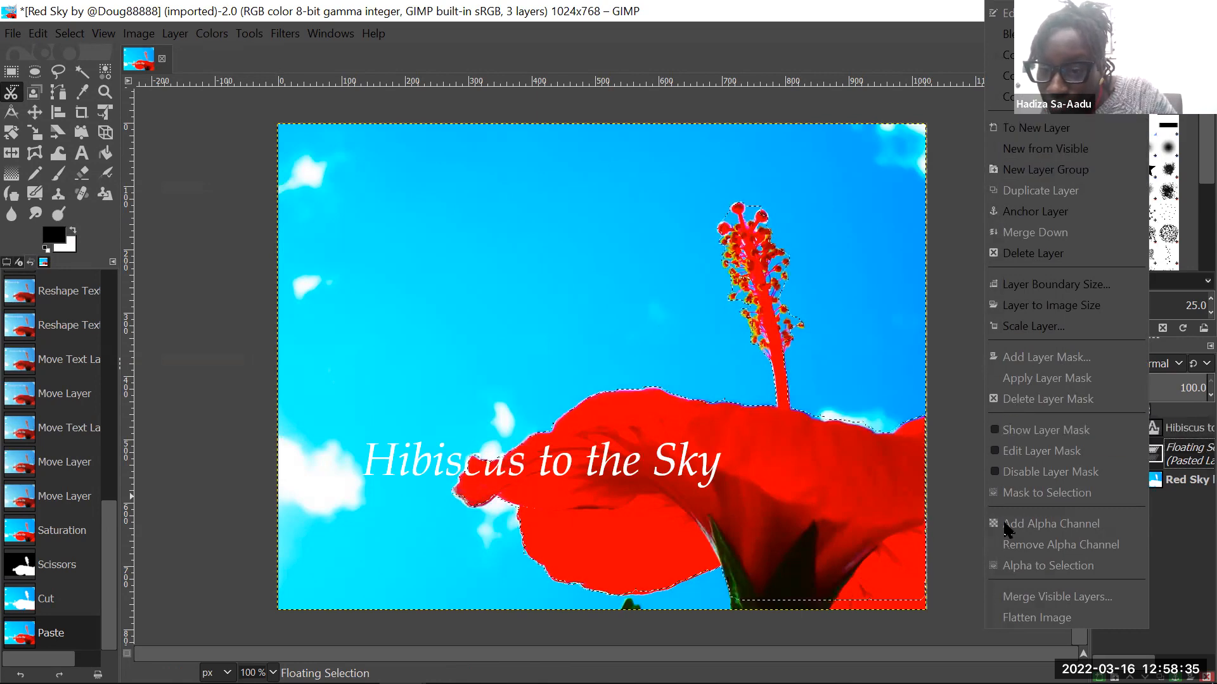
{"action": "left_click", "coordinate": [188, 10]}
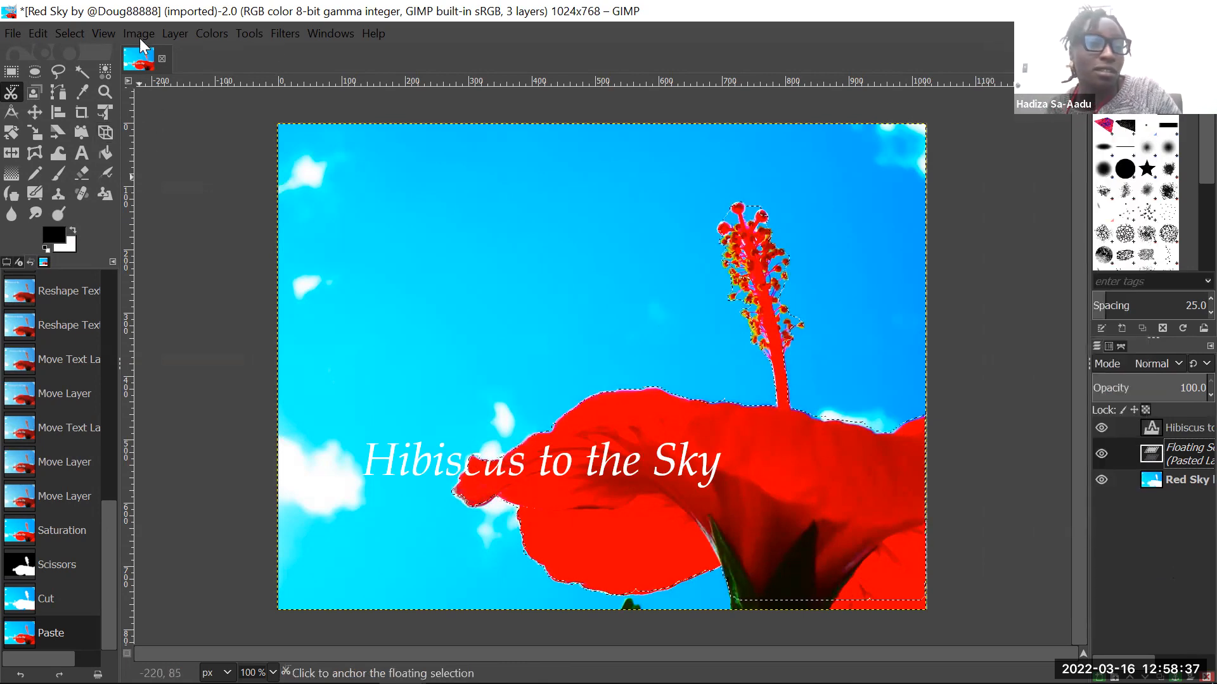
{"action": "left_click", "coordinate": [185, 33]}
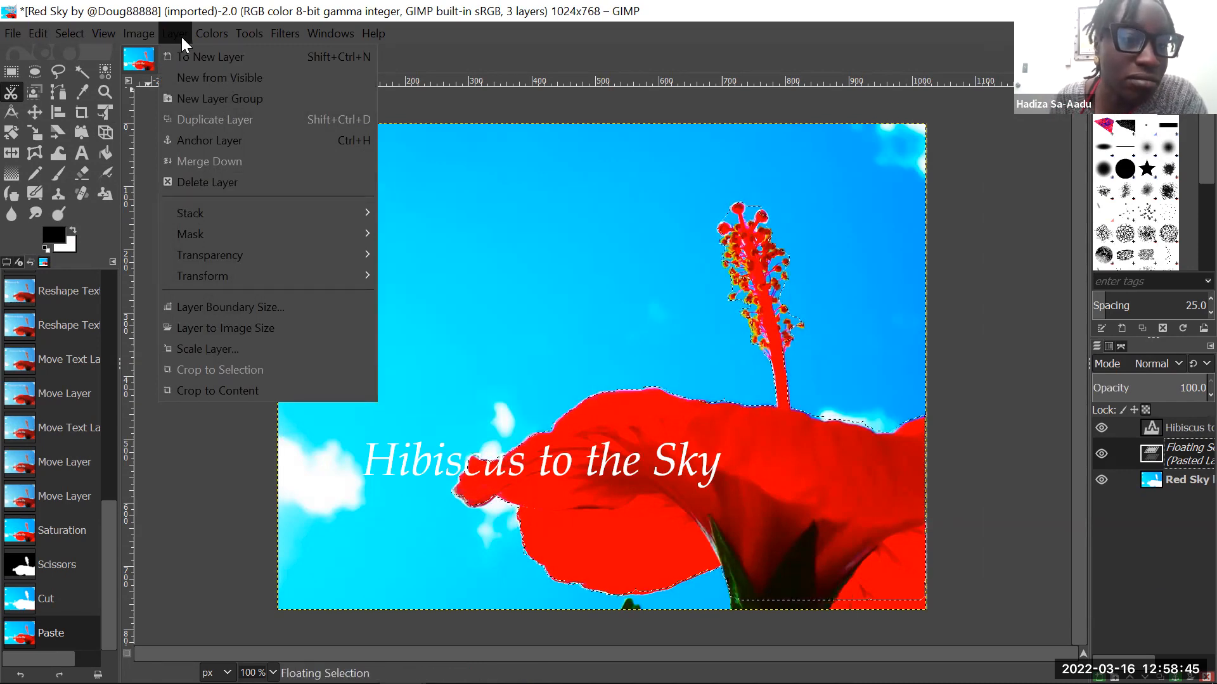
{"action": "mouse_move", "coordinate": [193, 31]}
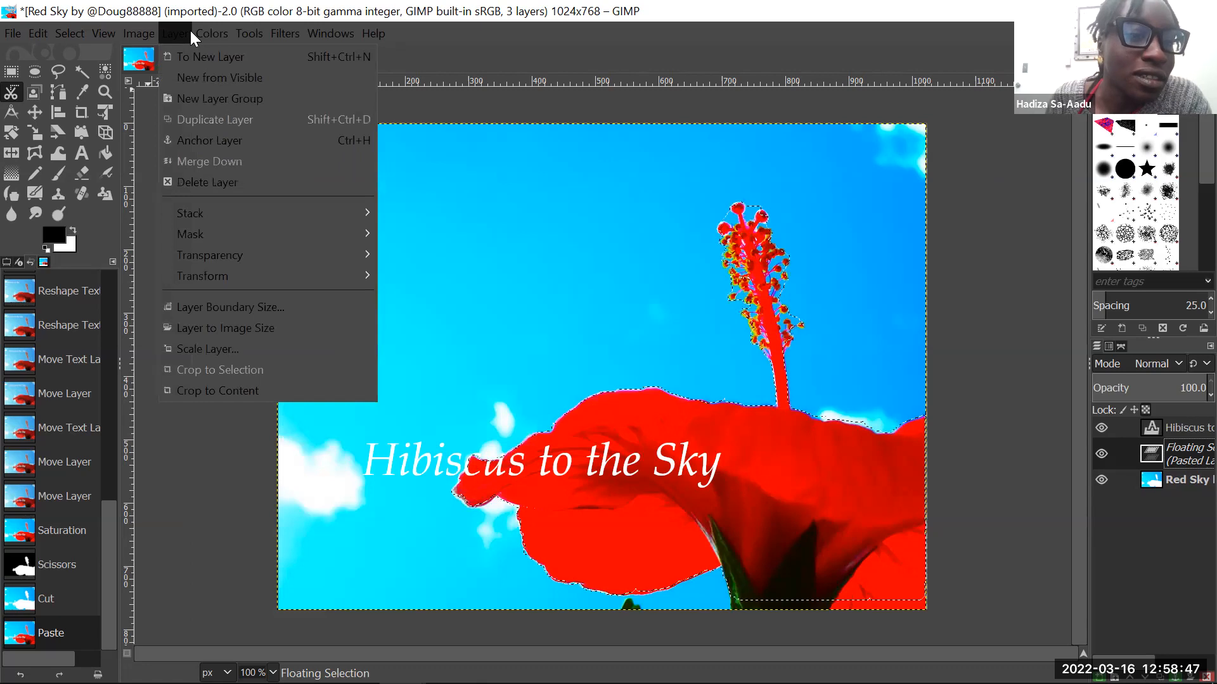
{"action": "mouse_move", "coordinate": [320, 214]}
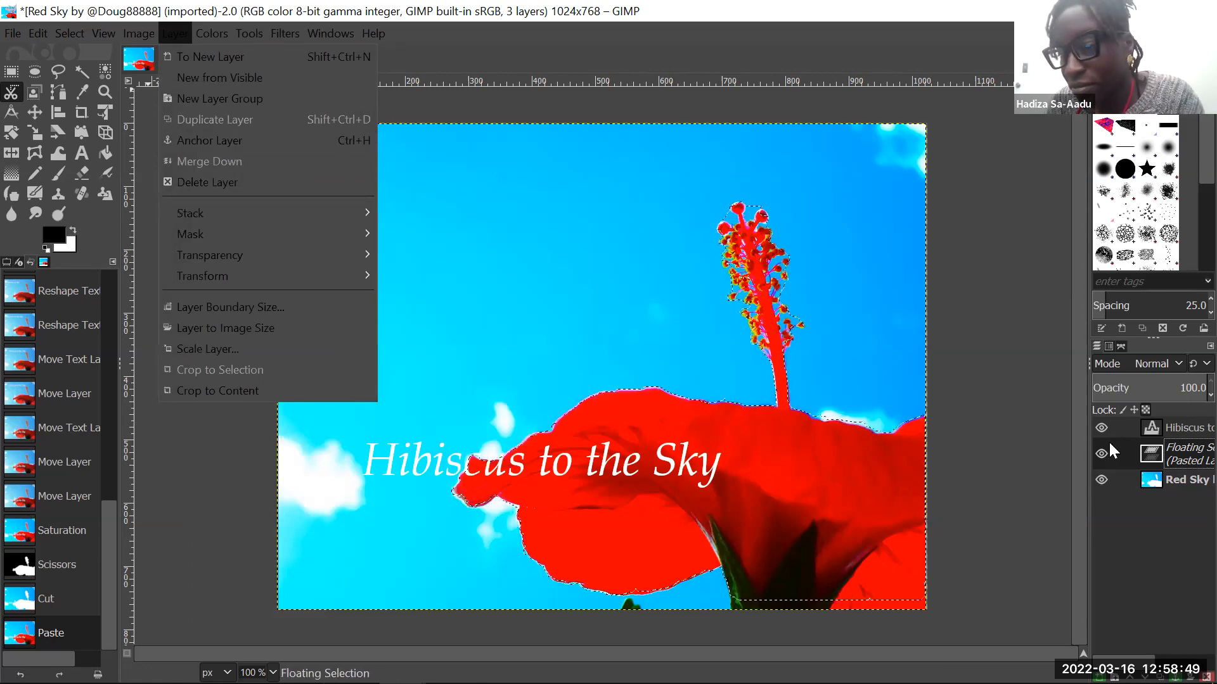
{"action": "left_click", "coordinate": [1150, 451]}
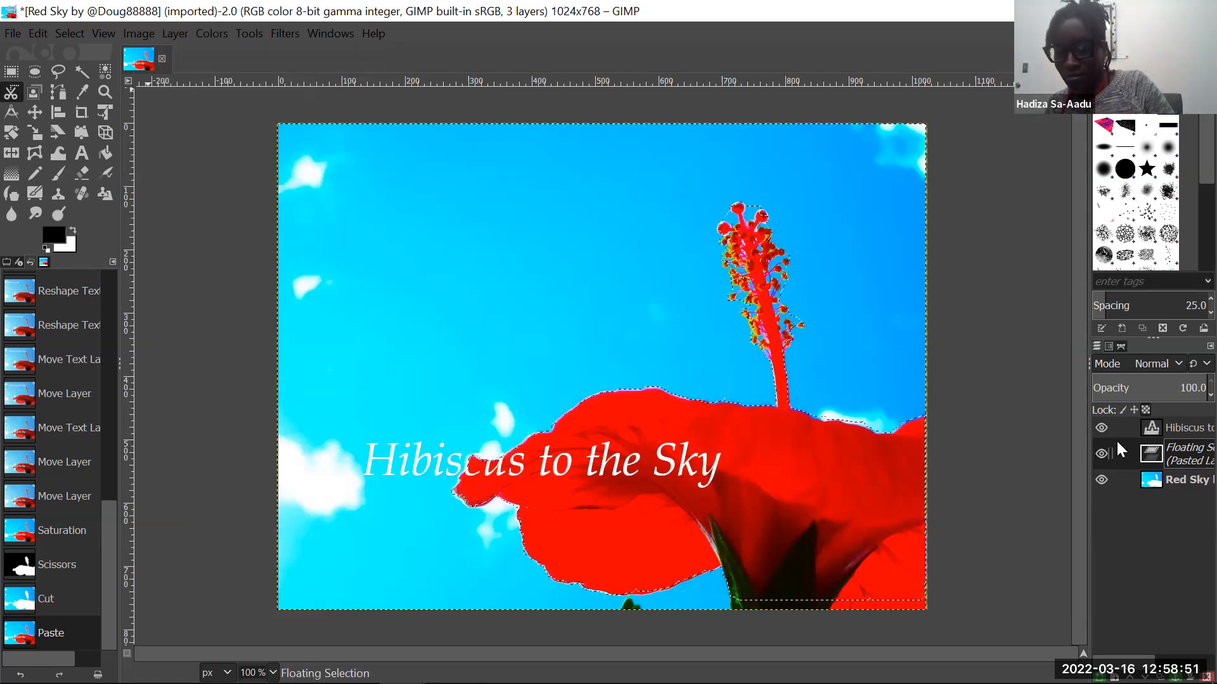
{"action": "right_click", "coordinate": [1117, 446]}
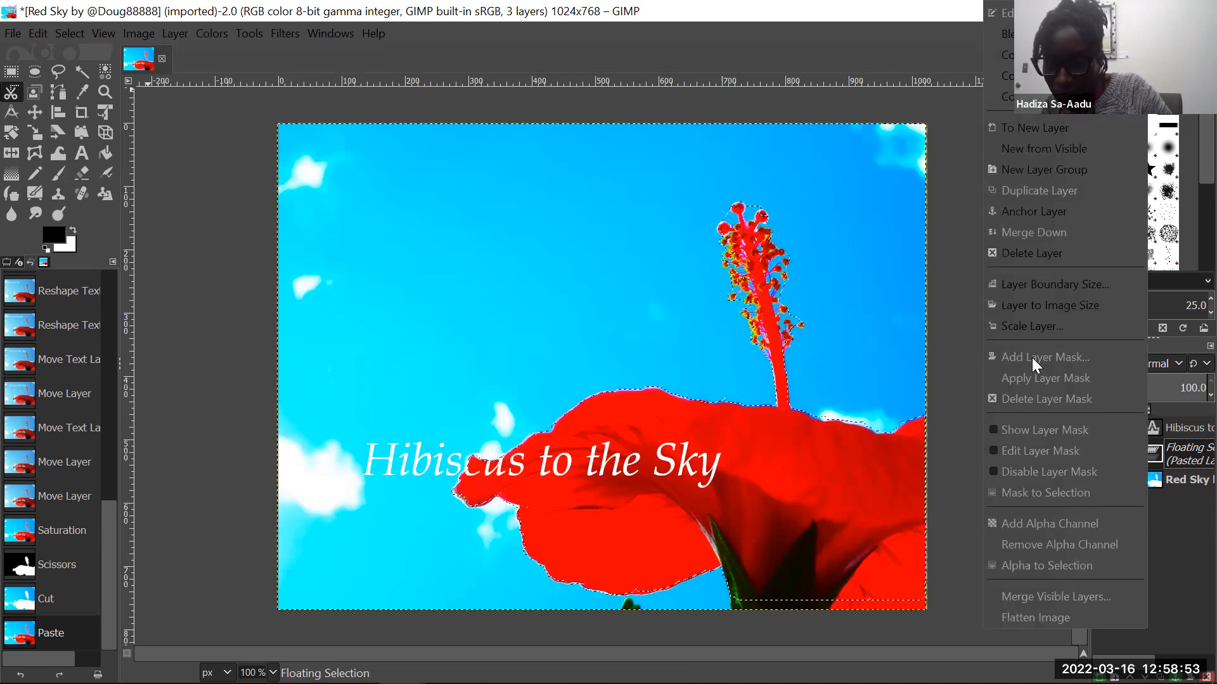
{"action": "left_click", "coordinate": [1185, 501]}
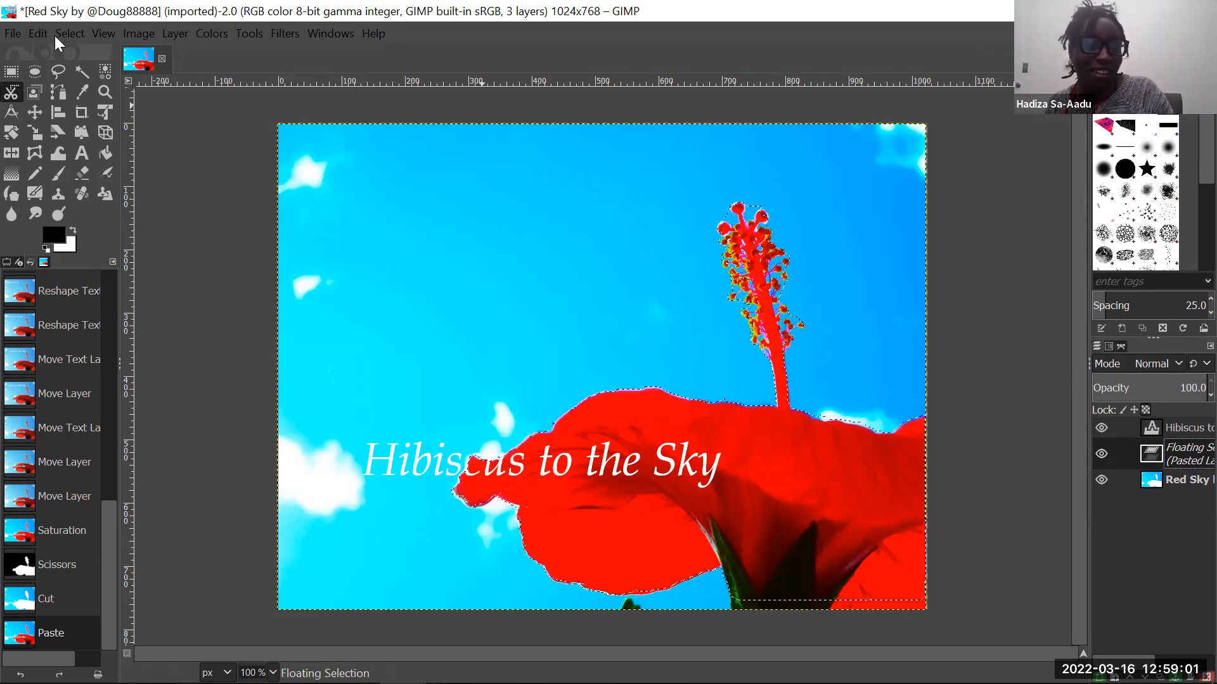
{"action": "key", "text": "ctrl+z"}
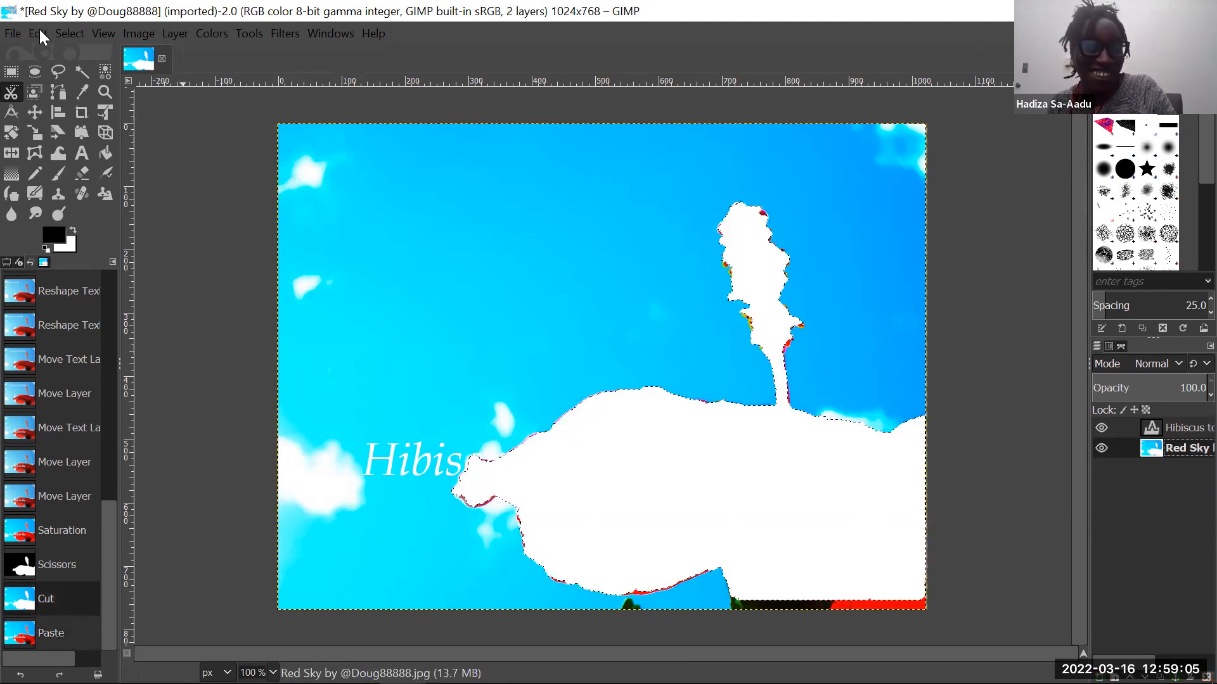
- Paste the cut flower as a new layer and make the Red Sky layer active
{"action": "left_click", "coordinate": [39, 29]}
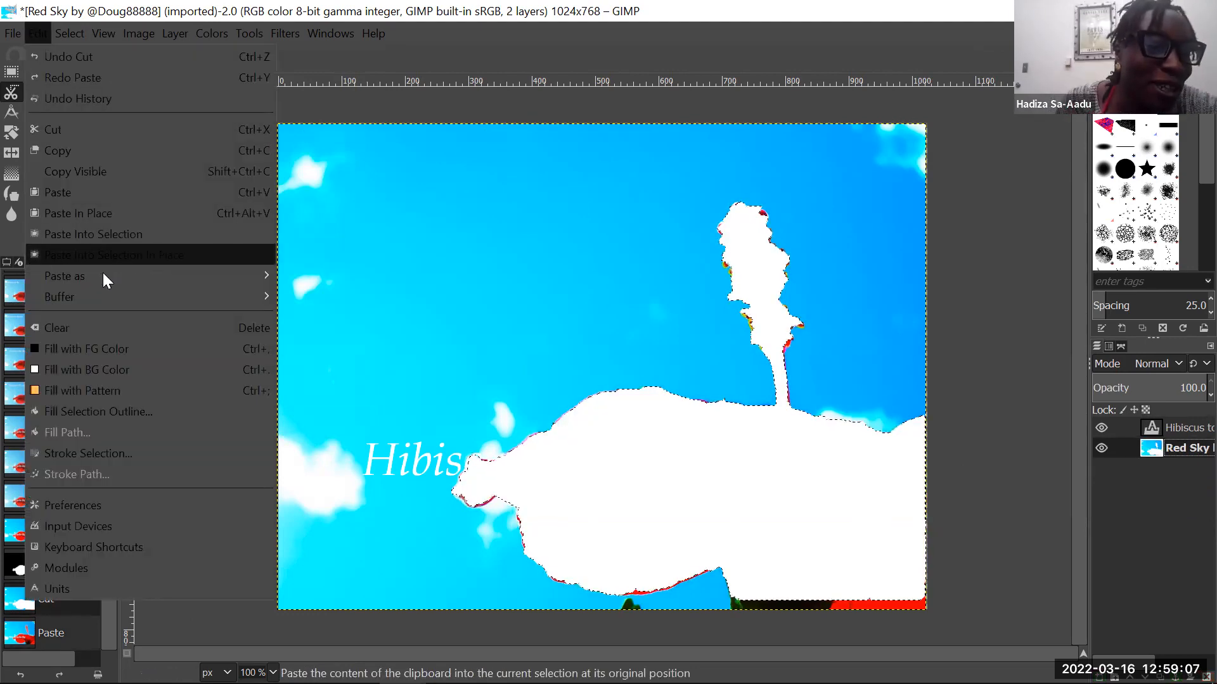
{"action": "mouse_move", "coordinate": [125, 273]}
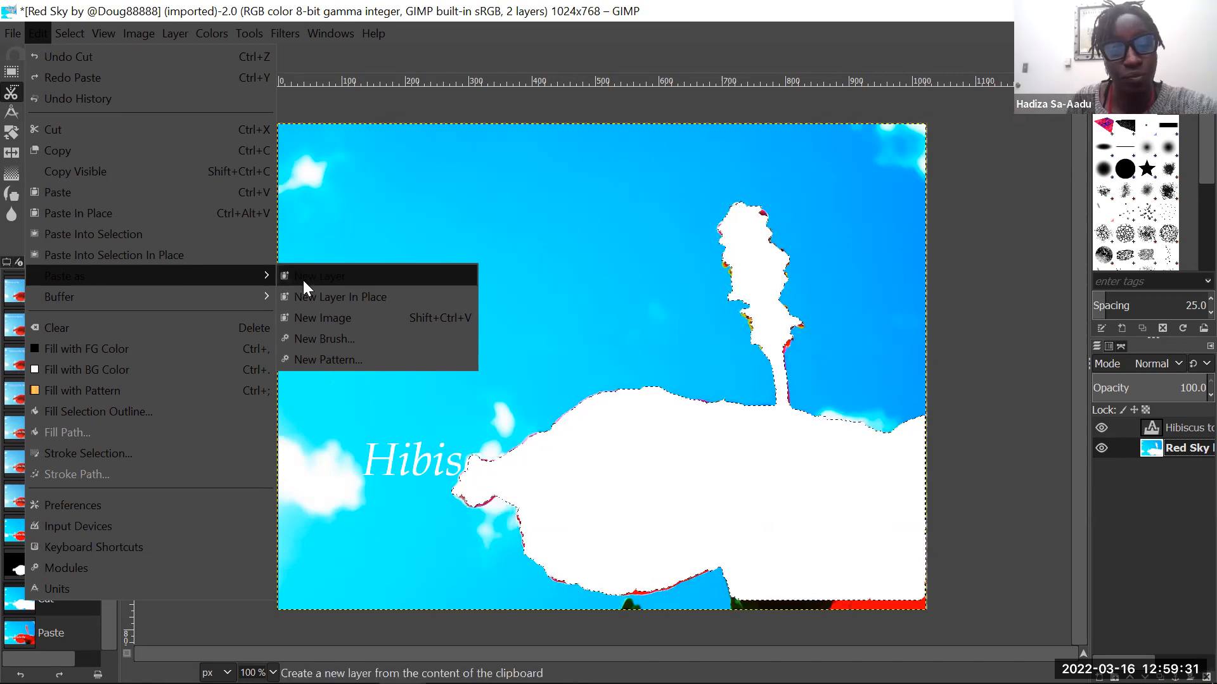
{"action": "left_click", "coordinate": [325, 280]}
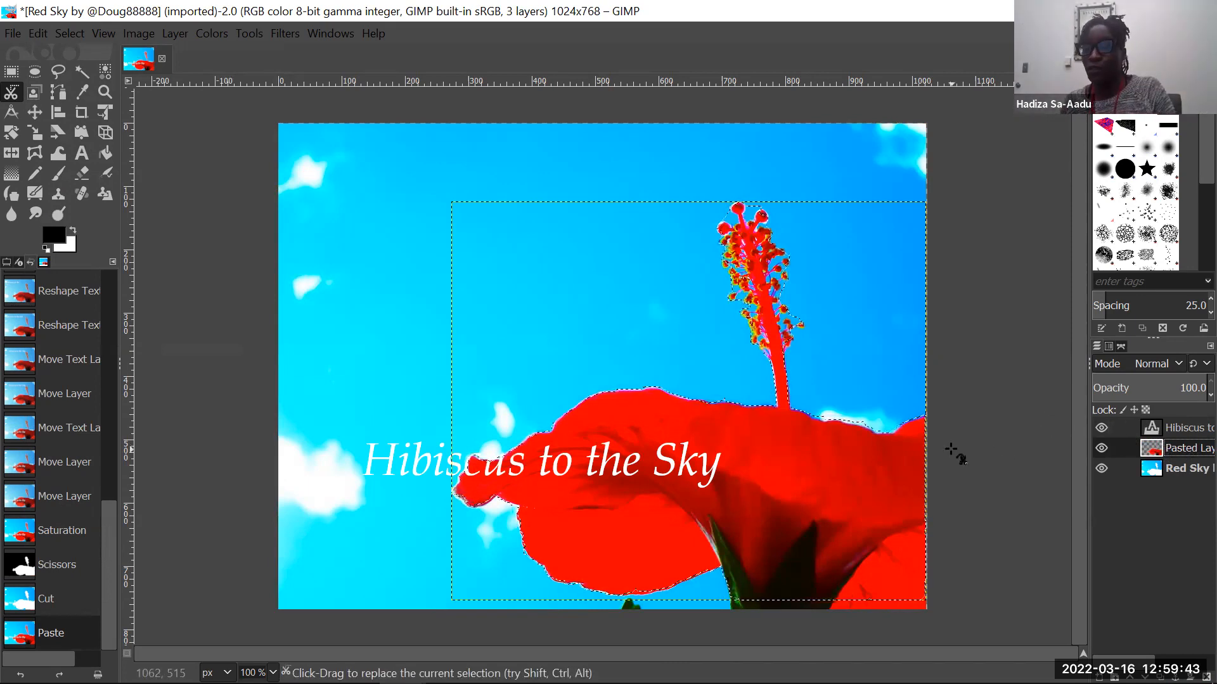
{"action": "left_click", "coordinate": [1145, 473]}
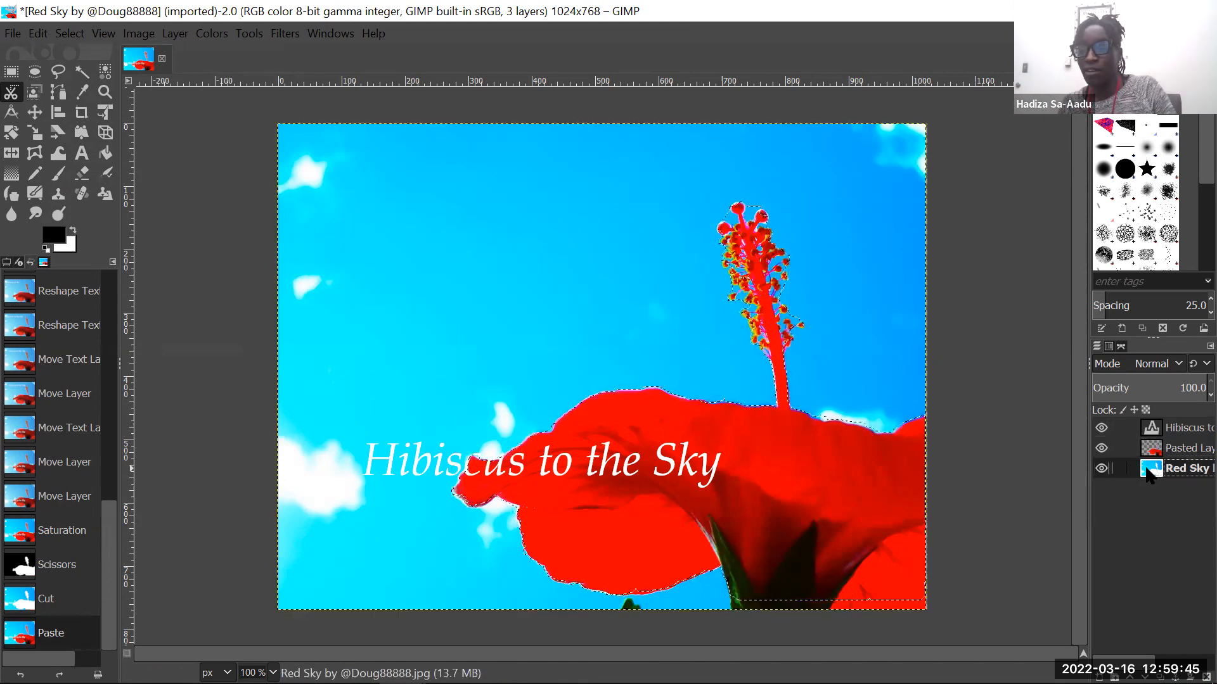
- Switch between the pasted flower layer and the Hibiscus text layer, ending with the pasted flower layer active
{"action": "left_click", "coordinate": [1148, 451]}
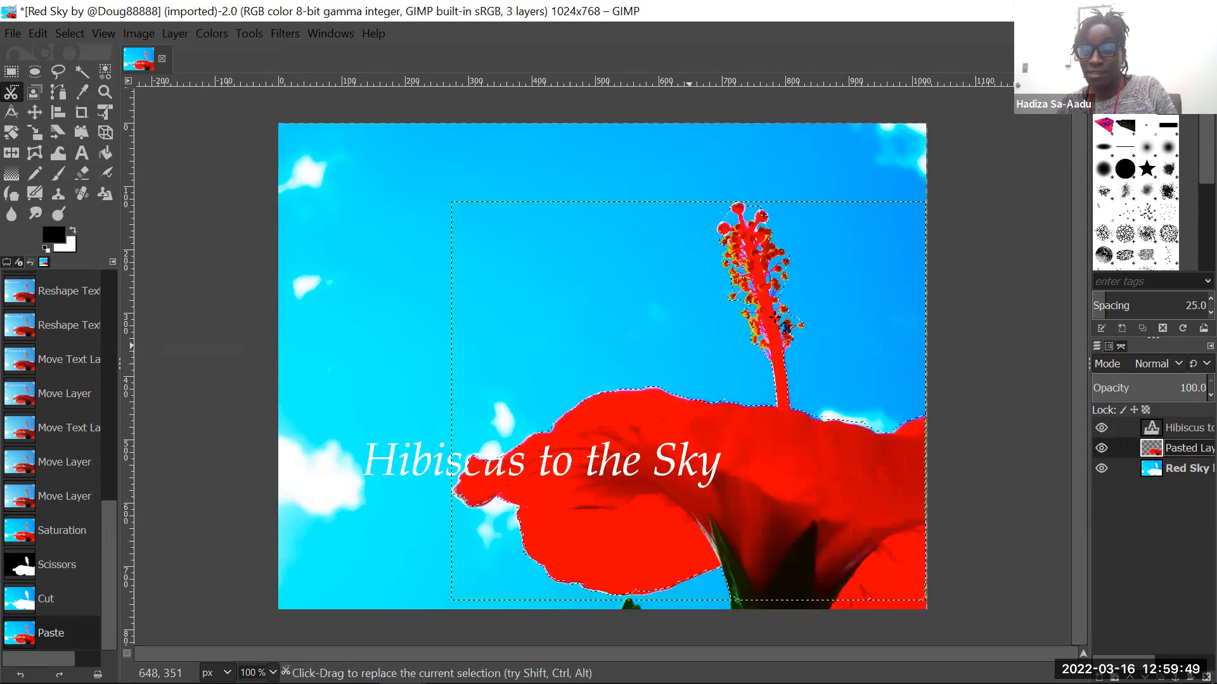
{"action": "left_click", "coordinate": [1167, 425]}
{"action": "left_click", "coordinate": [1171, 449]}
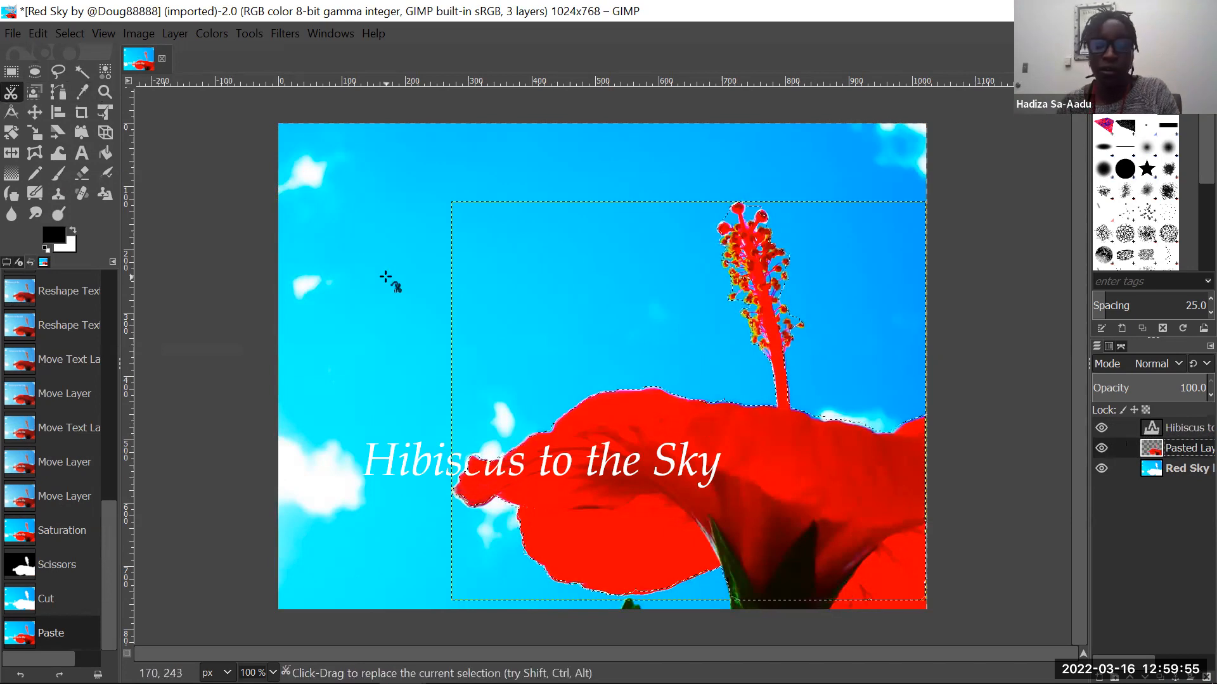
- Hide and show again the Red Sky background layer and the Hibiscus text layer to examine what each contributes
{"action": "left_click", "coordinate": [1102, 468]}
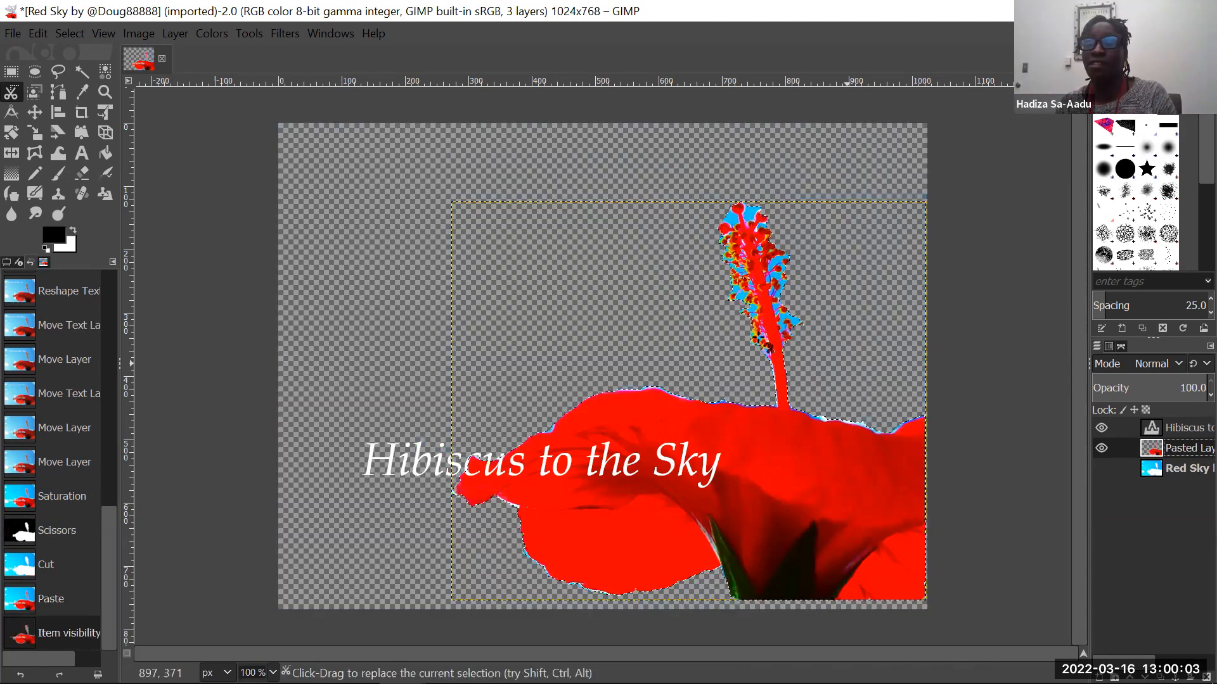
{"action": "left_click", "coordinate": [1101, 469]}
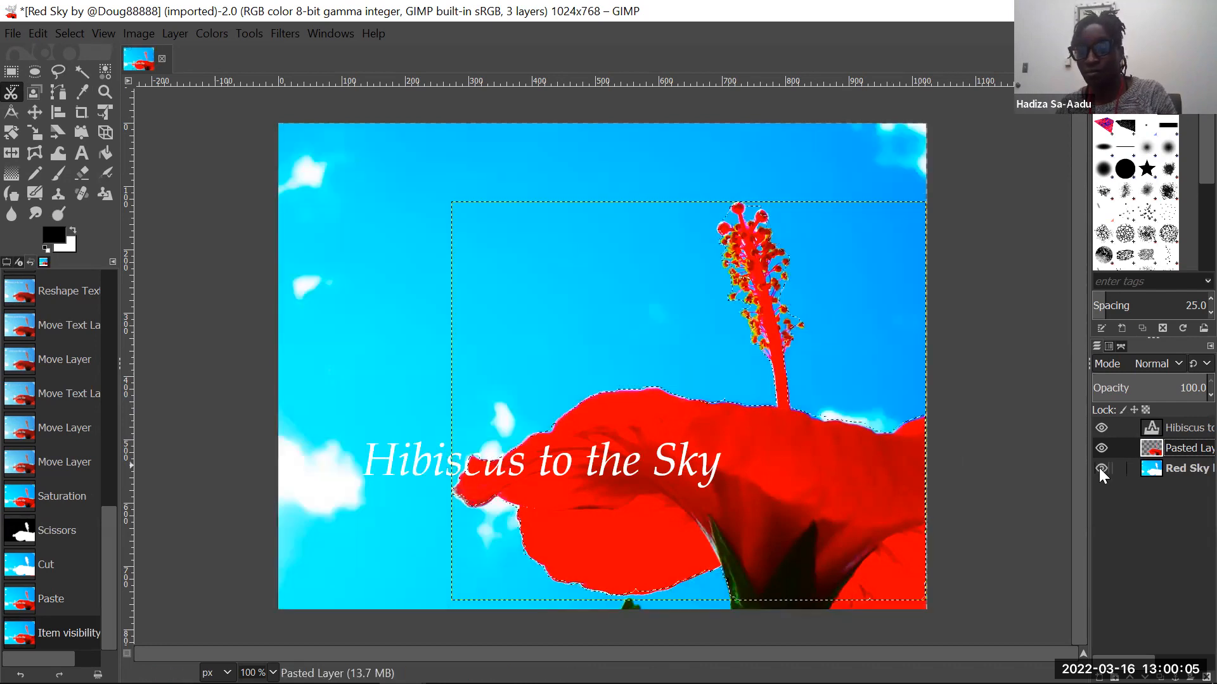
{"action": "left_click", "coordinate": [1099, 425]}
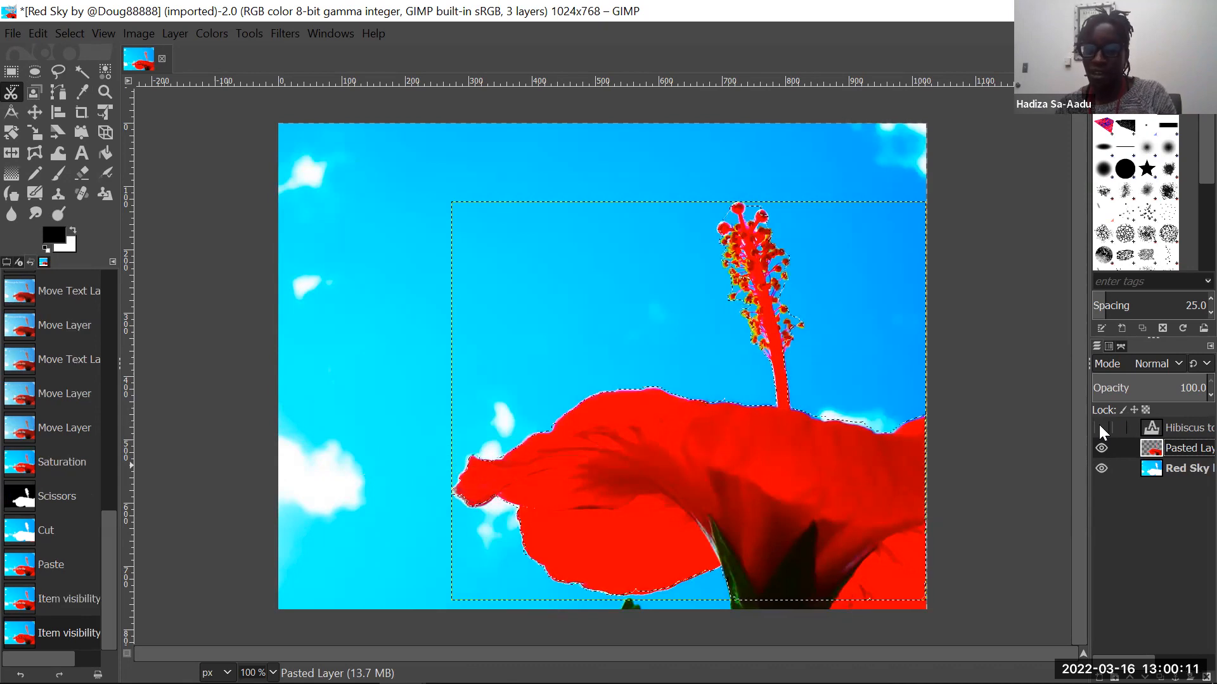
{"action": "left_click", "coordinate": [1099, 424]}
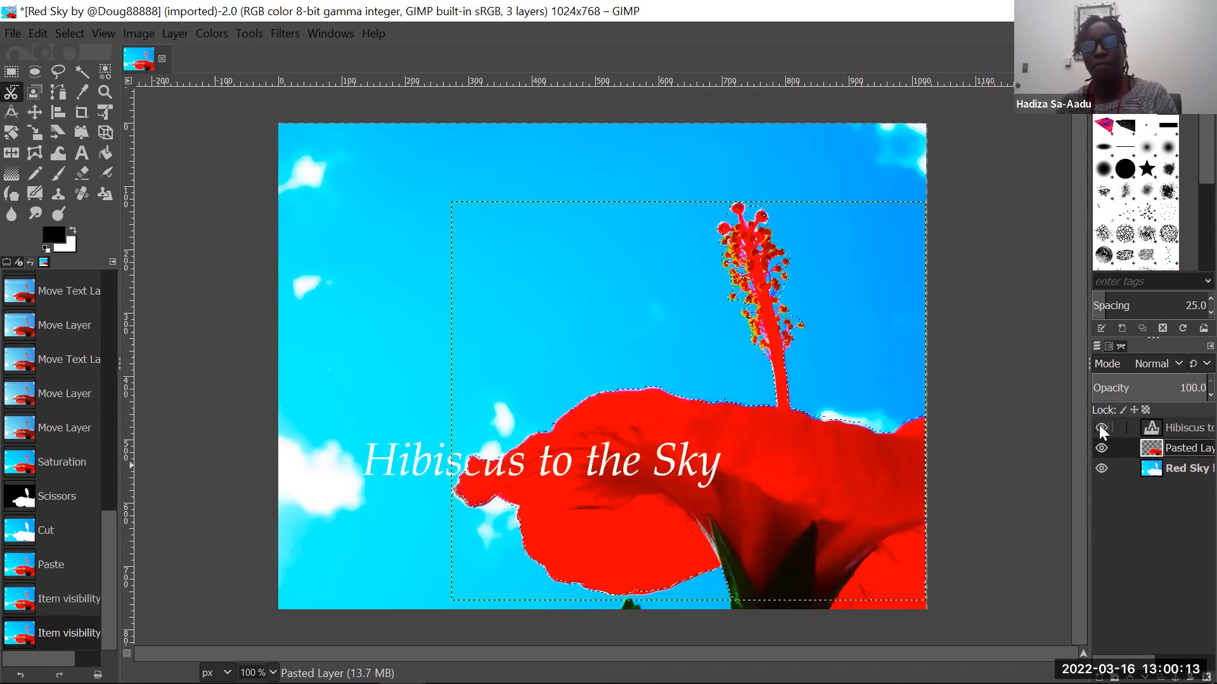